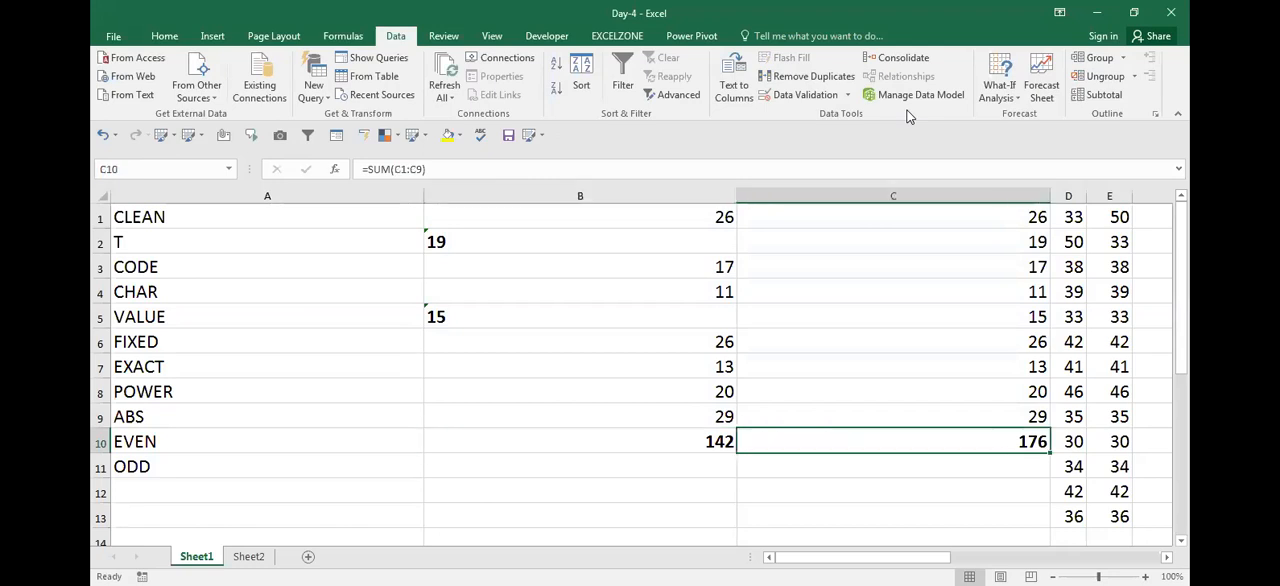
Compare the SUM formulas in B10 and C10 and check the values and VALUE formulas above them
{"action": "key", "text": "Left"}
{"action": "key", "text": "Right"}
{"action": "key", "text": "Left"}
{"action": "key", "text": "F2"}
{"action": "key", "text": "Tab"}
{"action": "key", "text": "Left"}
{"action": "key", "text": "Right"}
{"action": "left_click", "coordinate": [698, 448]}
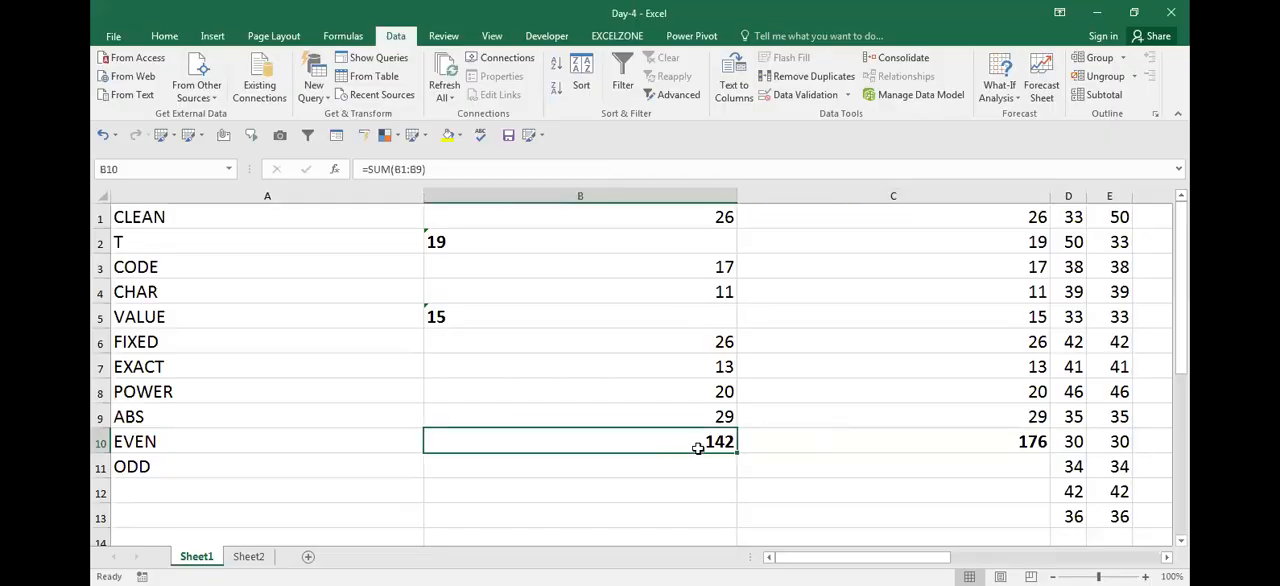
{"action": "key", "text": "Right"}
{"action": "key", "text": "Up"}
{"action": "key", "text": "ctrl+Up"}
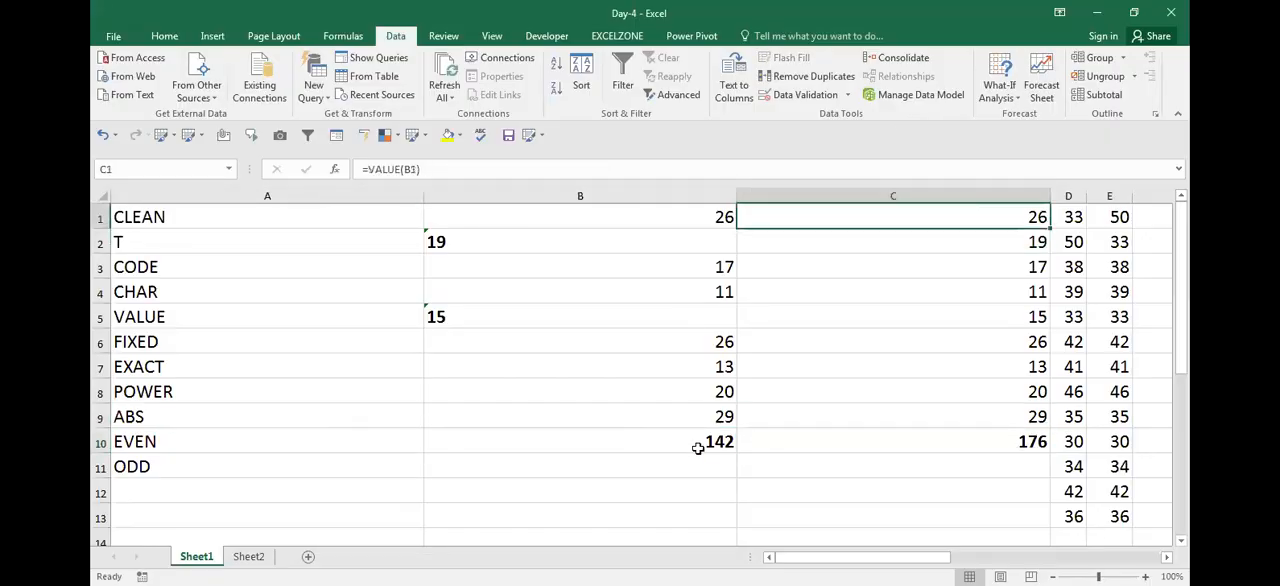
{"action": "key", "text": "Left"}
{"action": "key", "text": "Down"}
{"action": "key", "text": "Down"}
{"action": "key", "text": "Down"}
{"action": "key", "text": "Down"}
{"action": "key", "text": "Down"}
{"action": "key", "text": "Down"}
{"action": "key", "text": "Down"}
{"action": "key", "text": "Down"}
{"action": "key", "text": "Down"}
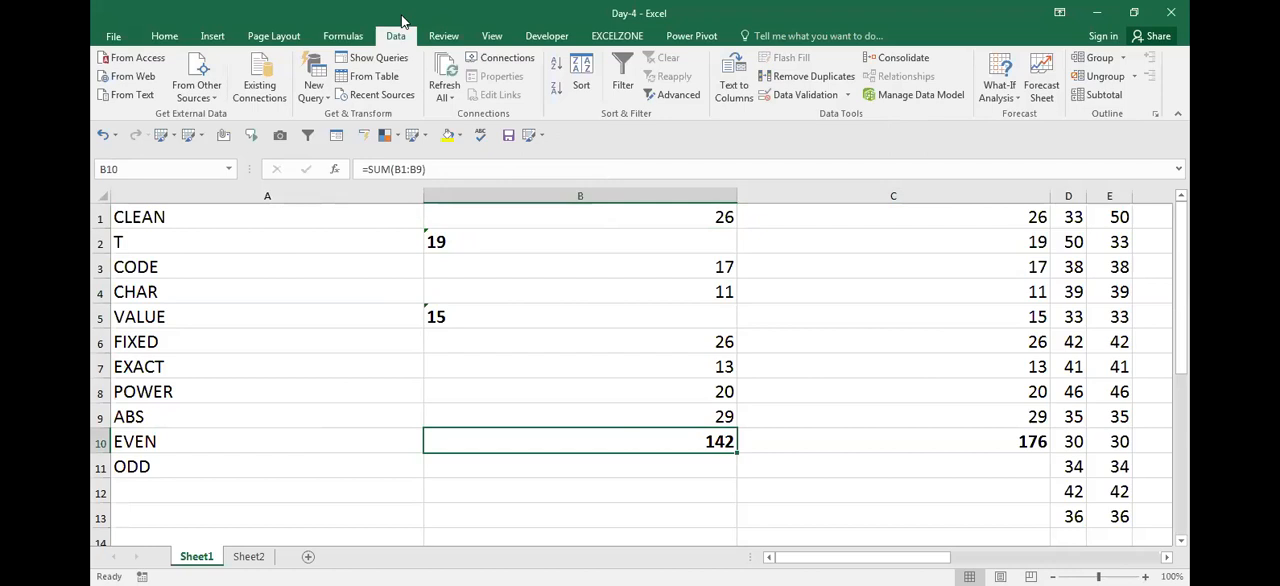
{"action": "key", "text": "alt+Tab"}
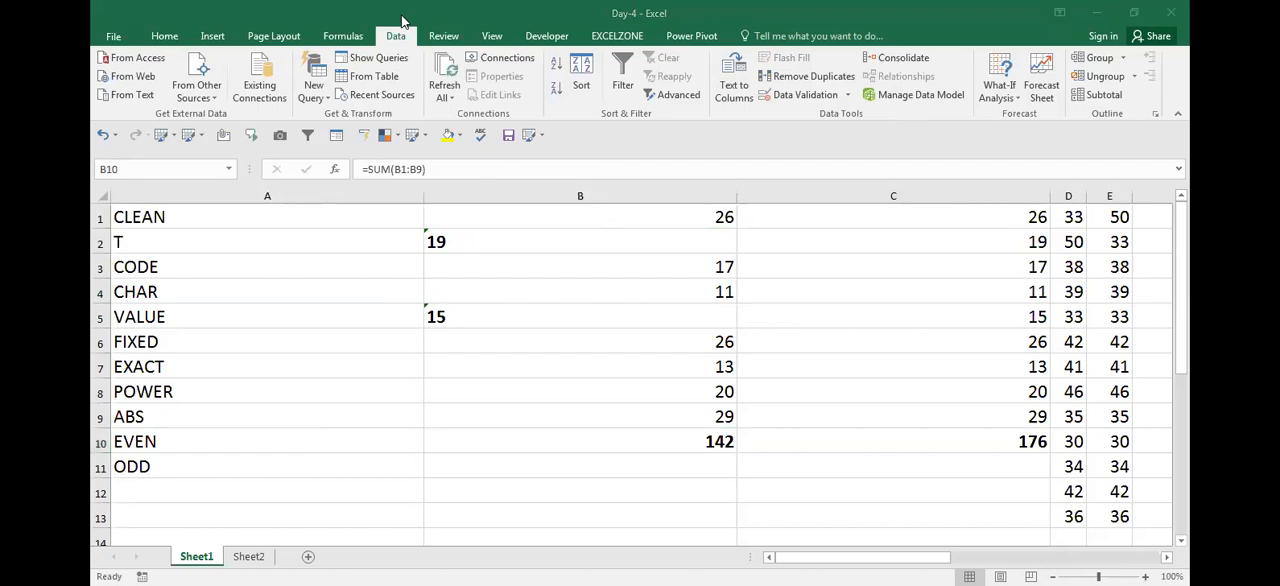
{"action": "left_click", "coordinate": [717, 451]}
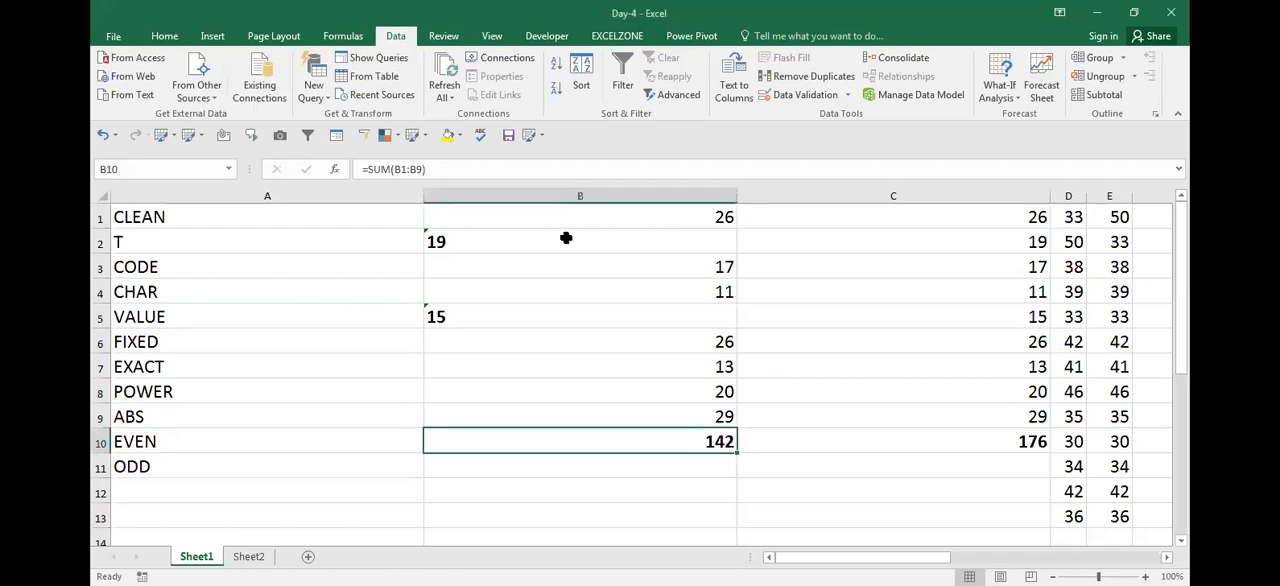
{"action": "key", "text": "alt+Tab"}
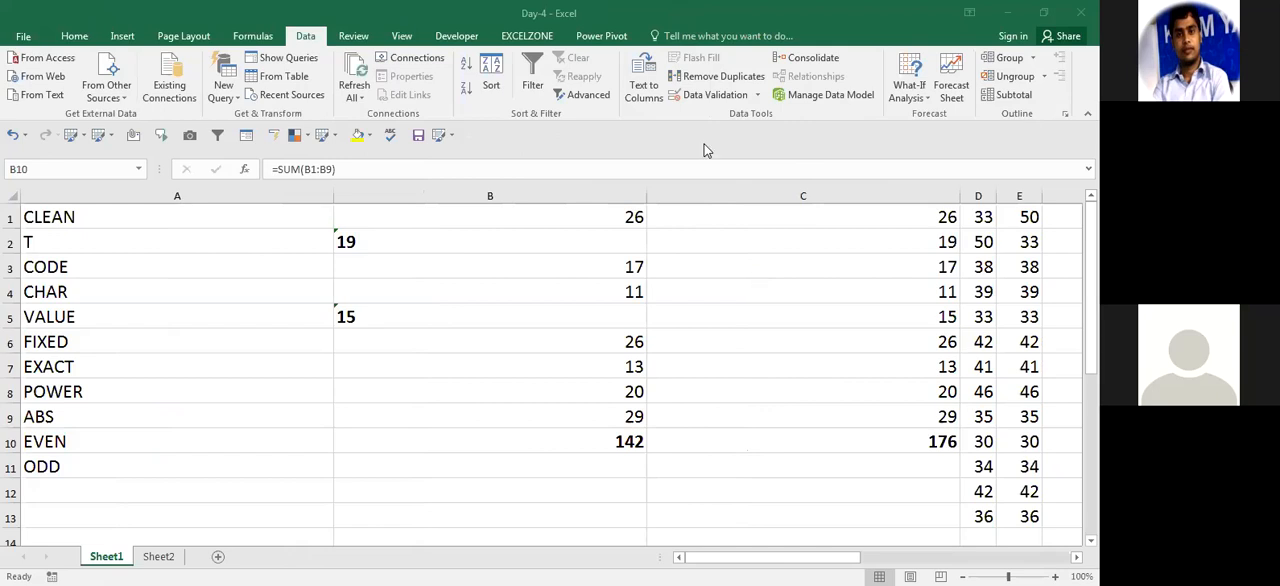
{"action": "left_click", "coordinate": [603, 390]}
{"action": "key", "text": "Right"}
{"action": "key", "text": "Right"}
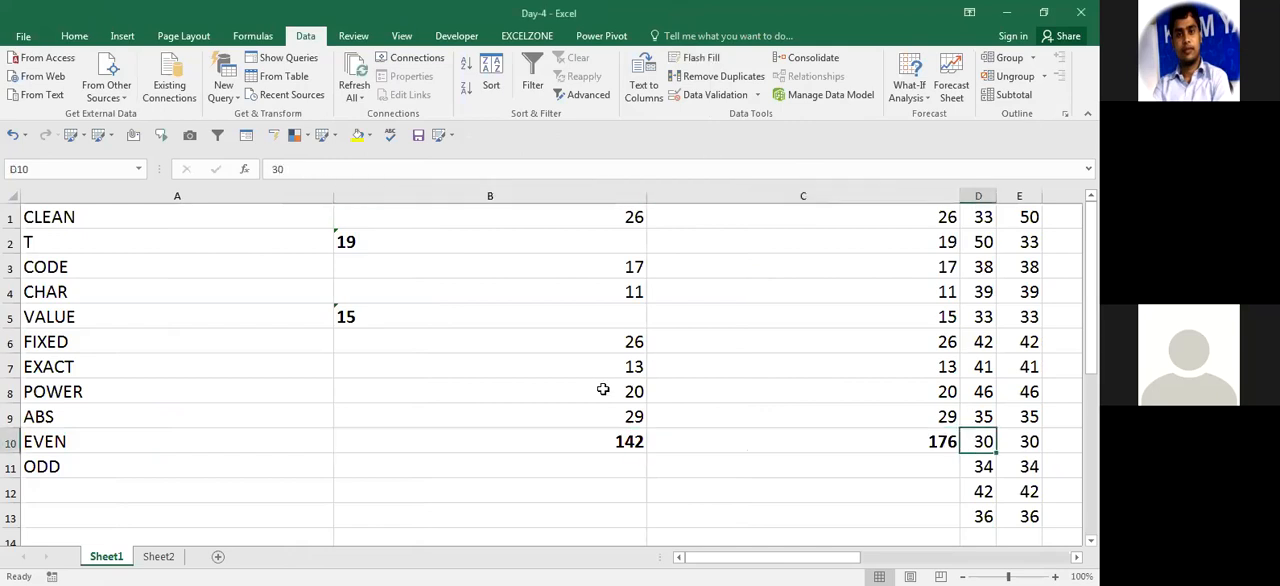
{"action": "left_click", "coordinate": [690, 455]}
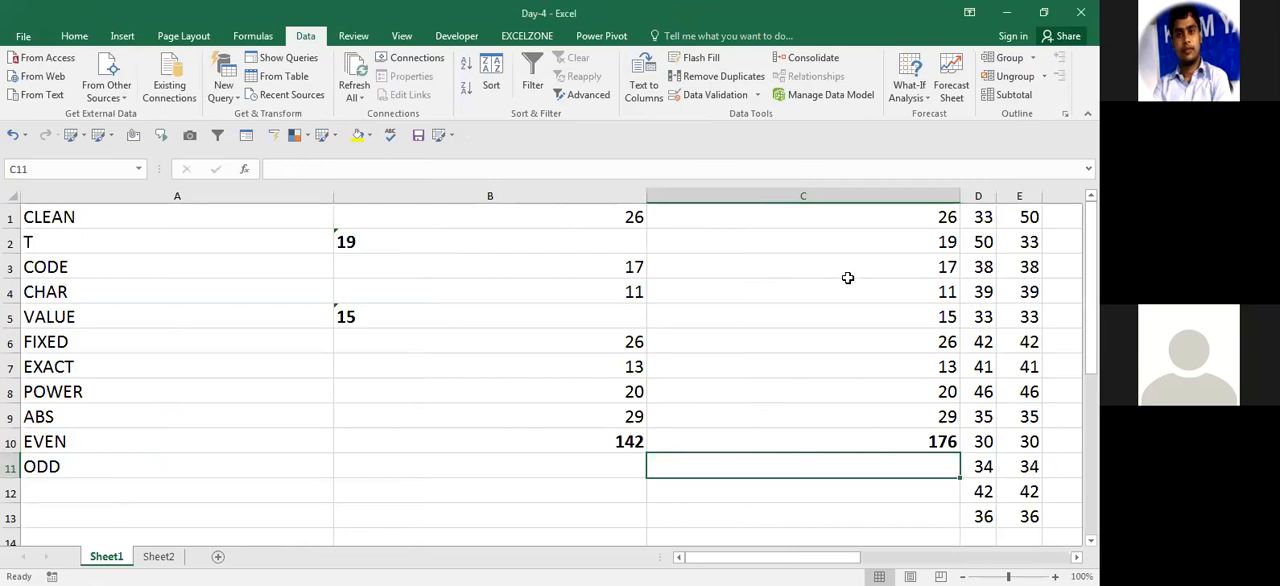
Enter =SUM(VALUE(B1:B9)) in B11 as an array formula and make the result bold
{"action": "key", "text": "Up"}
{"action": "key", "text": "Left"}
{"action": "key", "text": "Down"}
{"action": "key", "text": "Up"}
{"action": "key", "text": "Down"}
{"action": "type", "text": "="}
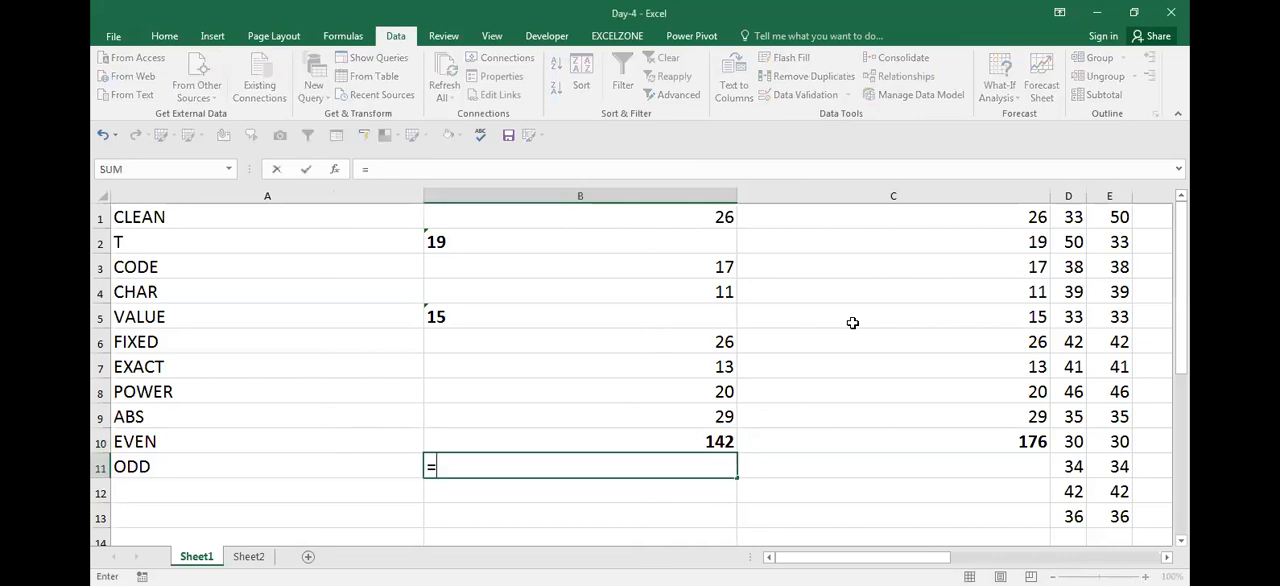
{"action": "type", "text": "SUM("}
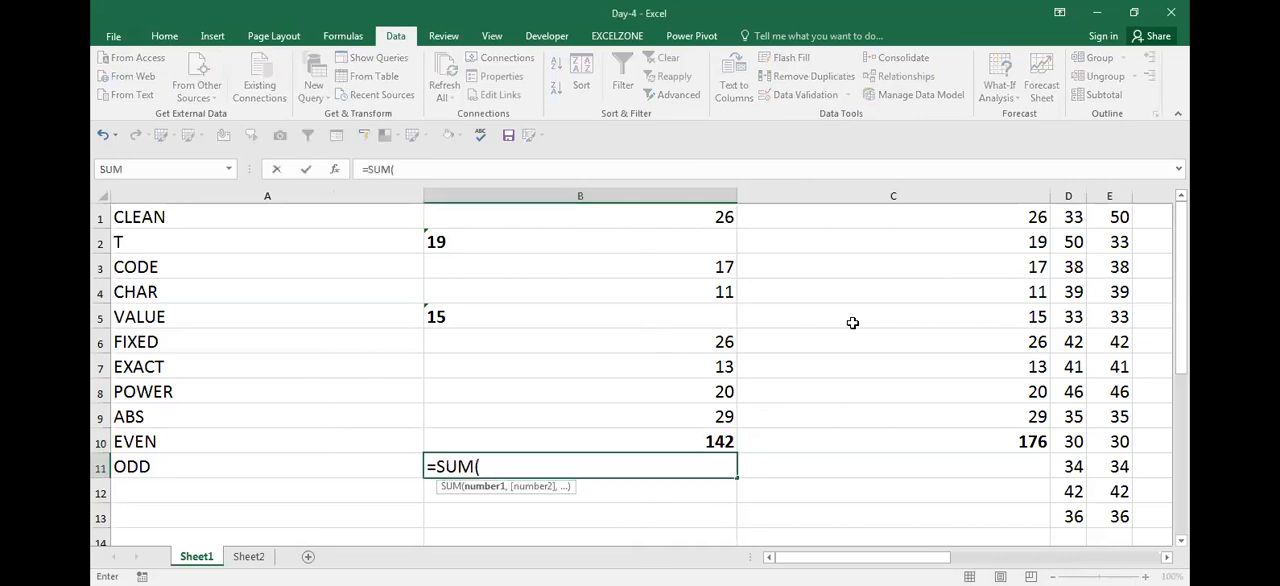
{"action": "type", "text": "VALUE("}
{"action": "key", "text": "Up"}
{"action": "key", "text": "Up"}
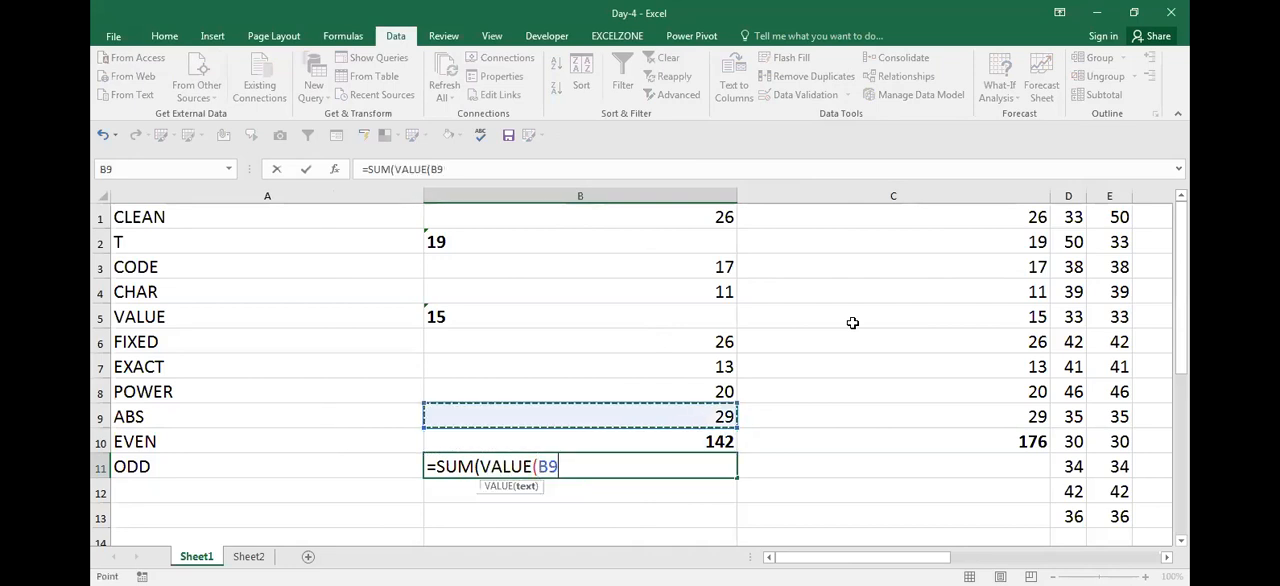
{"action": "key", "text": "ctrl+shift+Up"}
{"action": "type", "text": ")"}
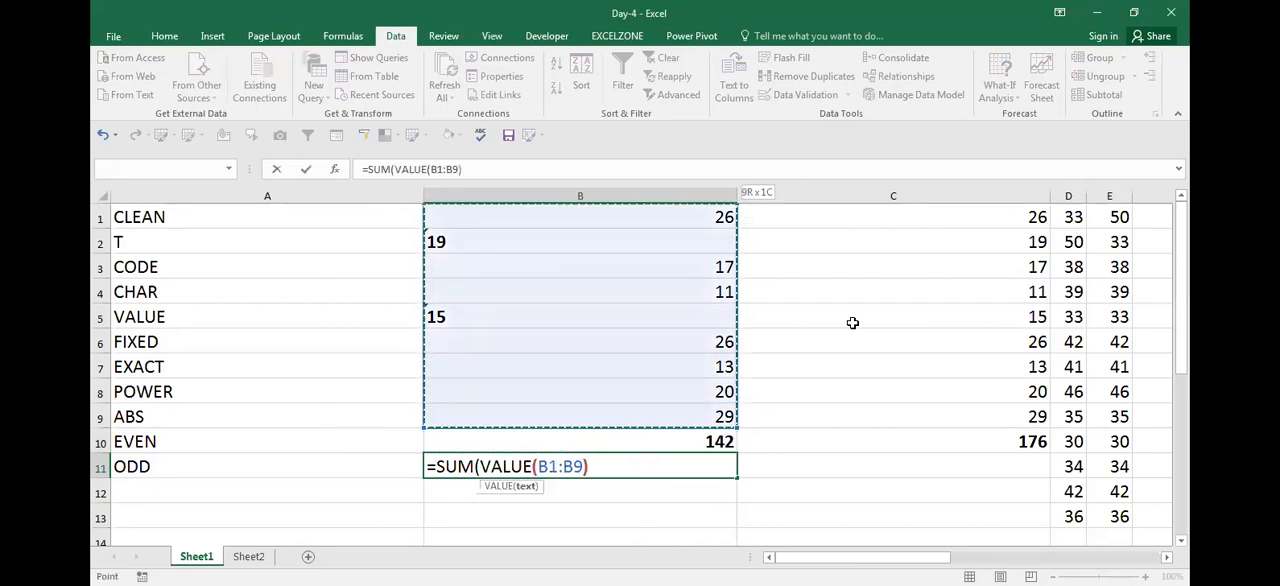
{"action": "key", "text": "ctrl+shift+Return"}
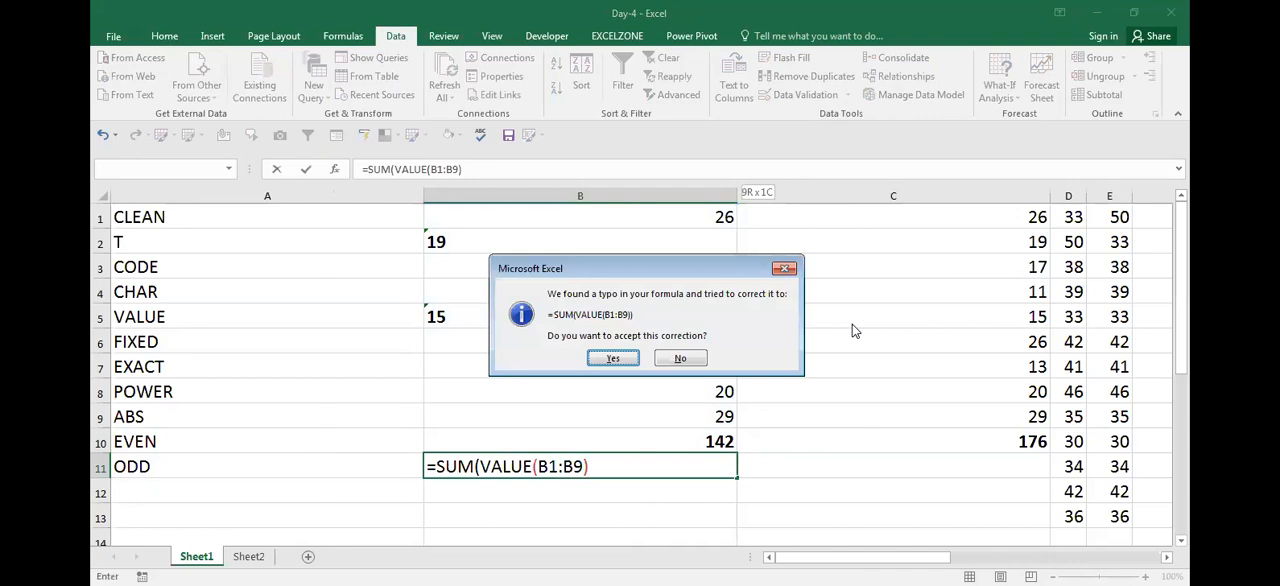
{"action": "key", "text": "Return"}
{"action": "key", "text": "ctrl+b"}
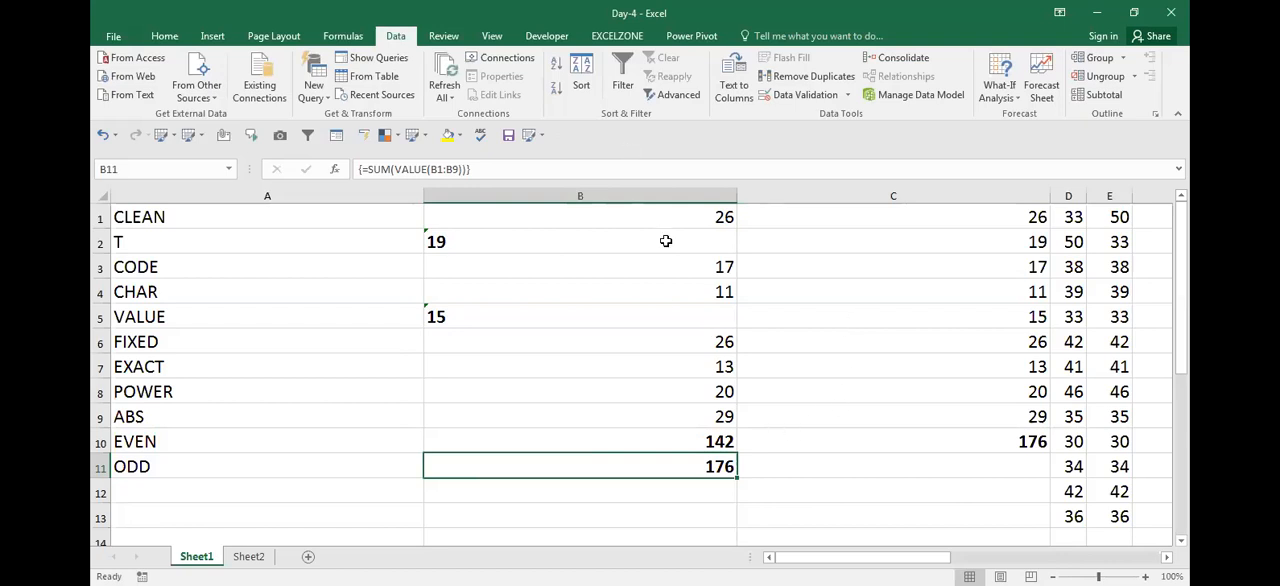
Examine the array formula in B11 together with the column B values it adds
{"action": "key", "text": "Up"}
{"action": "key", "text": "Up"}
{"action": "key", "text": "Up"}
{"action": "key", "text": "Up"}
{"action": "key", "text": "Up"}
{"action": "key", "text": "Up"}
{"action": "key", "text": "Up"}
{"action": "key", "text": "Up"}
{"action": "key", "text": "Up"}
{"action": "key", "text": "Down"}
{"action": "key", "text": "Down"}
{"action": "key", "text": "Down"}
{"action": "key", "text": "Down"}
{"action": "key", "text": "Down"}
{"action": "key", "text": "Down"}
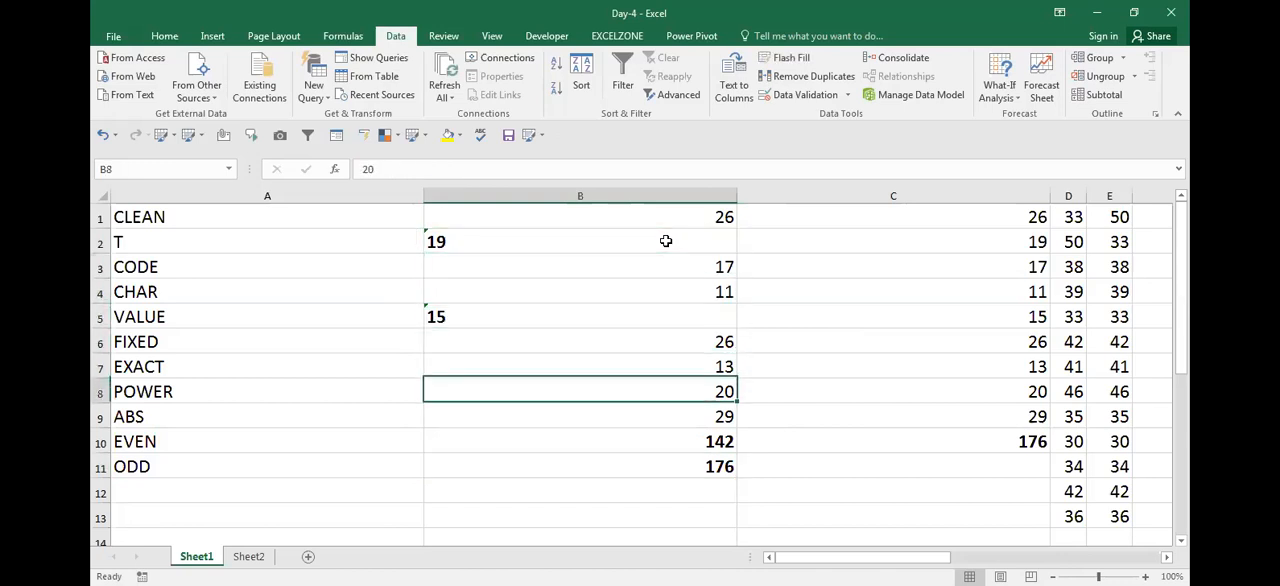
{"action": "key", "text": "Down"}
{"action": "key", "text": "Down"}
{"action": "key", "text": "Down"}
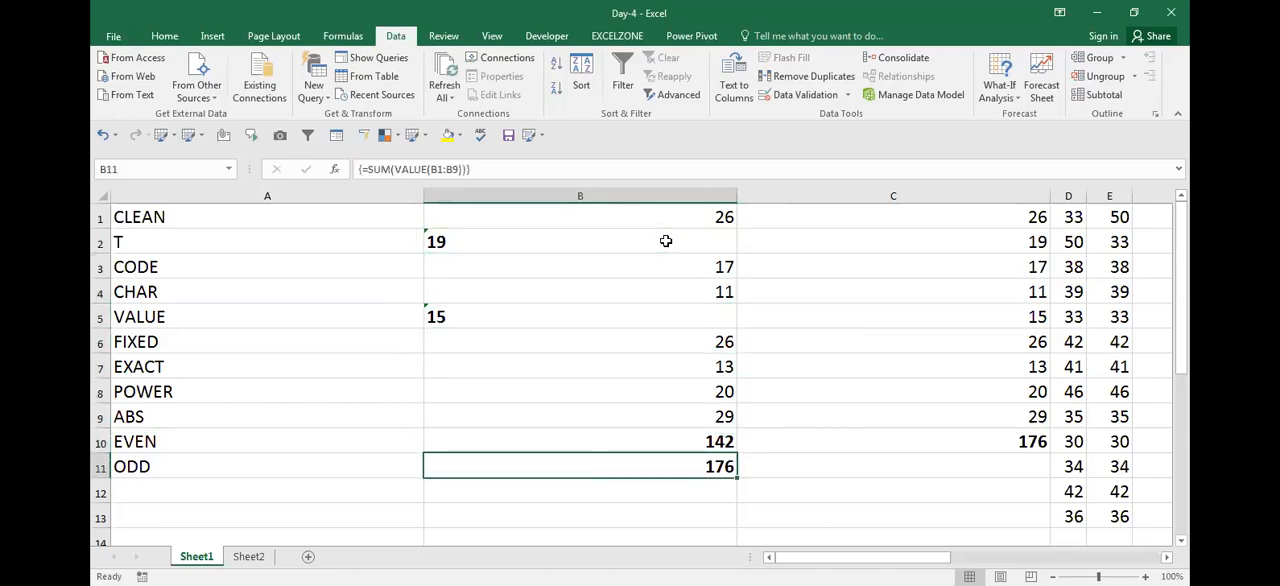
{"action": "key", "text": "F2"}
{"action": "key", "text": "Escape"}
{"action": "key", "text": "F2"}
{"action": "key", "text": "Escape"}
{"action": "key", "text": "F2"}
{"action": "key", "text": "Escape"}
{"action": "key", "text": "Up"}
{"action": "key", "text": "Up"}
{"action": "key", "text": "Up"}
{"action": "key", "text": "Up"}
{"action": "key", "text": "Up"}
{"action": "key", "text": "Up"}
{"action": "key", "text": "Up"}
{"action": "key", "text": "Up"}
{"action": "key", "text": "Up"}
{"action": "key", "text": "Up"}
Enter =SUM(VALUE(B1:B9)) in B12 as an ordinary, non-array formula
{"action": "key", "text": "Down"}
{"action": "key", "text": "Down"}
{"action": "key", "text": "Down"}
{"action": "key", "text": "Down"}
{"action": "key", "text": "Down"}
{"action": "key", "text": "Down"}
{"action": "key", "text": "Down"}
{"action": "key", "text": "Down"}
{"action": "key", "text": "Down"}
{"action": "key", "text": "Down"}
{"action": "key", "text": "Down"}
{"action": "type", "text": "="}
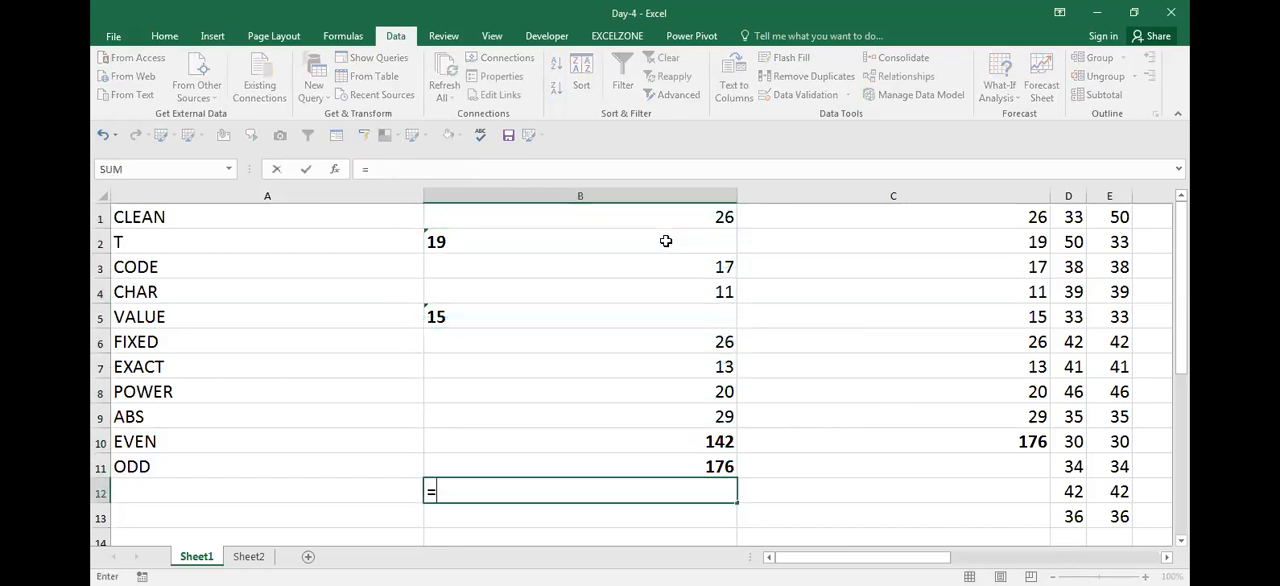
{"action": "type", "text": "SUM(va"}
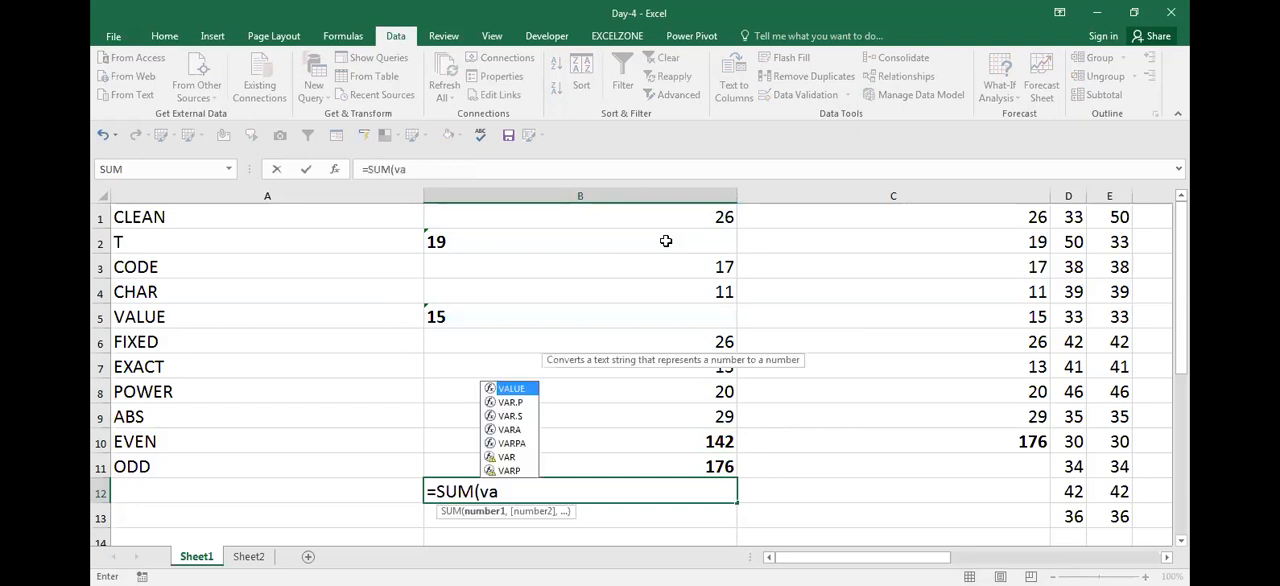
{"action": "key", "text": "Tab"}
{"action": "key", "text": "Up"}
{"action": "key", "text": "Up"}
{"action": "key", "text": "Up"}
{"action": "key", "text": "Up"}
{"action": "key", "text": "Up"}
{"action": "key", "text": "Down"}
{"action": "key", "text": "Down"}
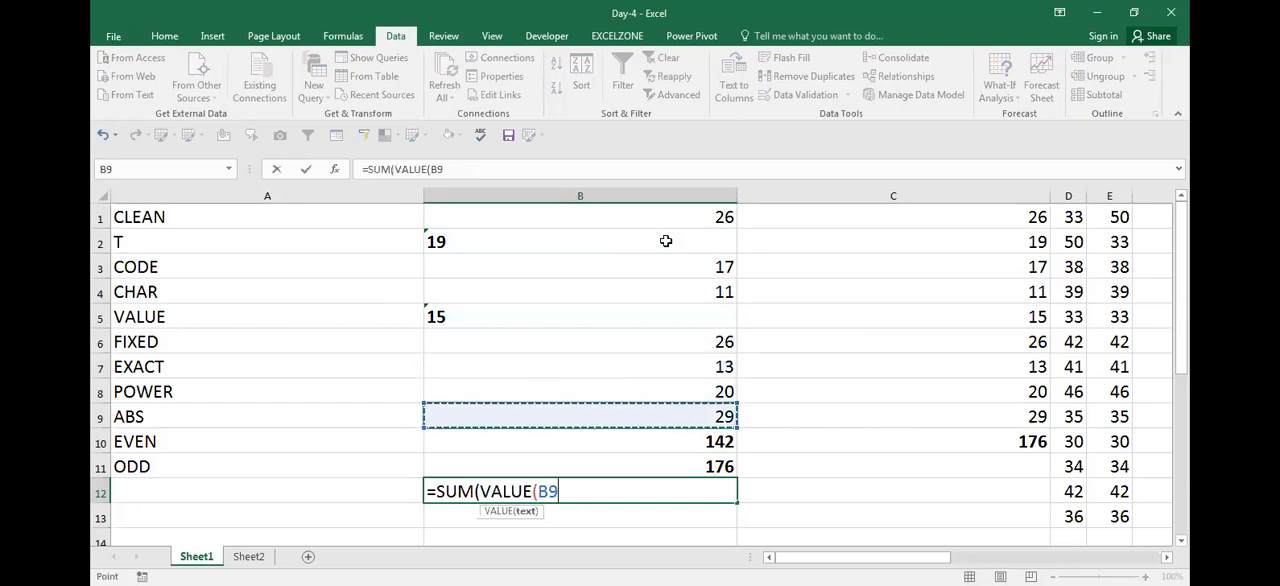
{"action": "key", "text": "ctrl+shift+Up"}
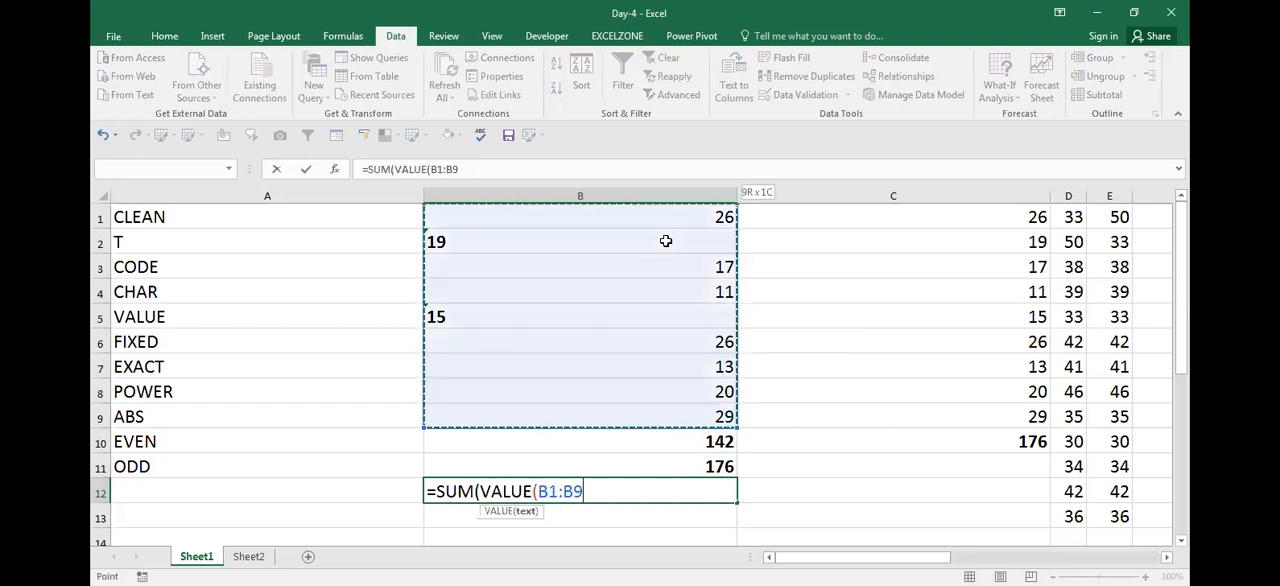
{"action": "key", "text": "ctrl+Return"}
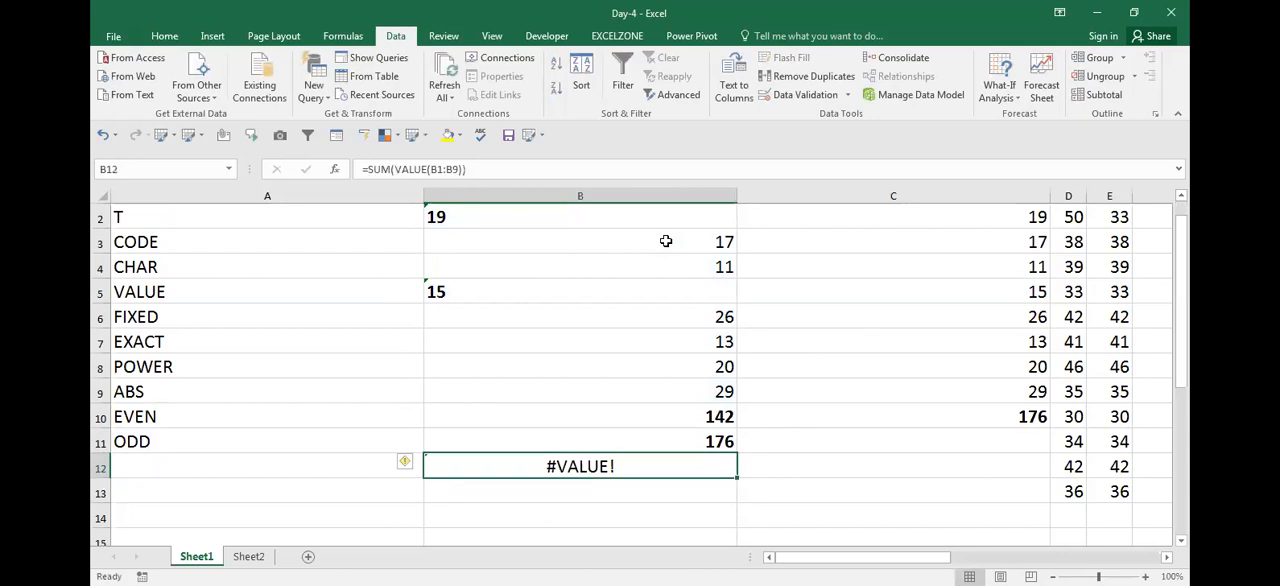
Freeze the panes at B2 so that row 1 and column A stay fixed
{"action": "key", "text": "ctrl+Up"}
{"action": "key", "text": "alt+w"}
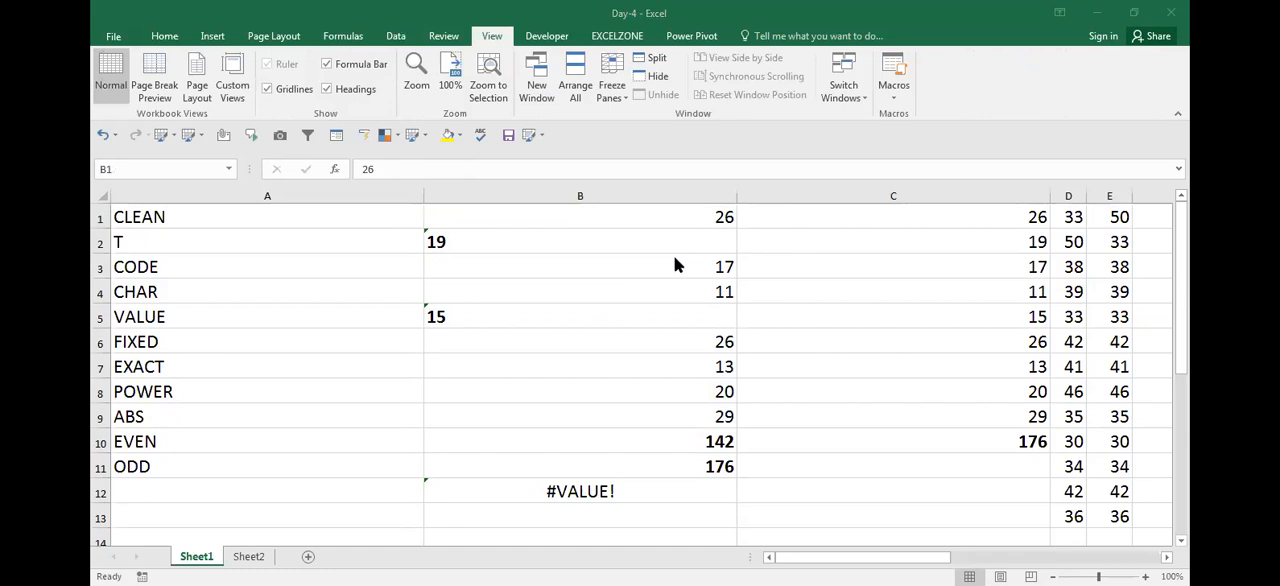
{"action": "key", "text": "Escape"}
{"action": "key", "text": "Down"}
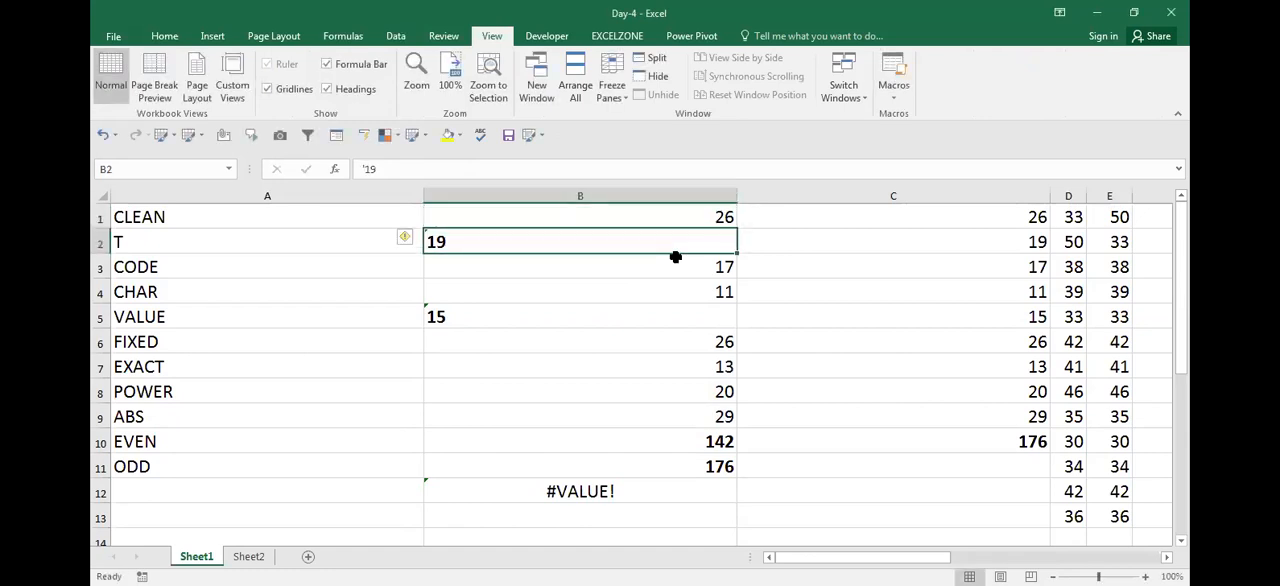
{"action": "key", "text": "alt+w"}
{"action": "key", "text": "Escape"}
Inspect the non-array SUM and VALUE formula in B12 and compare it with the array version in B11
{"action": "key", "text": "Down"}
{"action": "key", "text": "Down"}
{"action": "key", "text": "Down"}
{"action": "key", "text": "Down"}
{"action": "key", "text": "Down"}
{"action": "key", "text": "Down"}
{"action": "key", "text": "Down"}
{"action": "key", "text": "Down"}
{"action": "key", "text": "Down"}
{"action": "key", "text": "Down"}
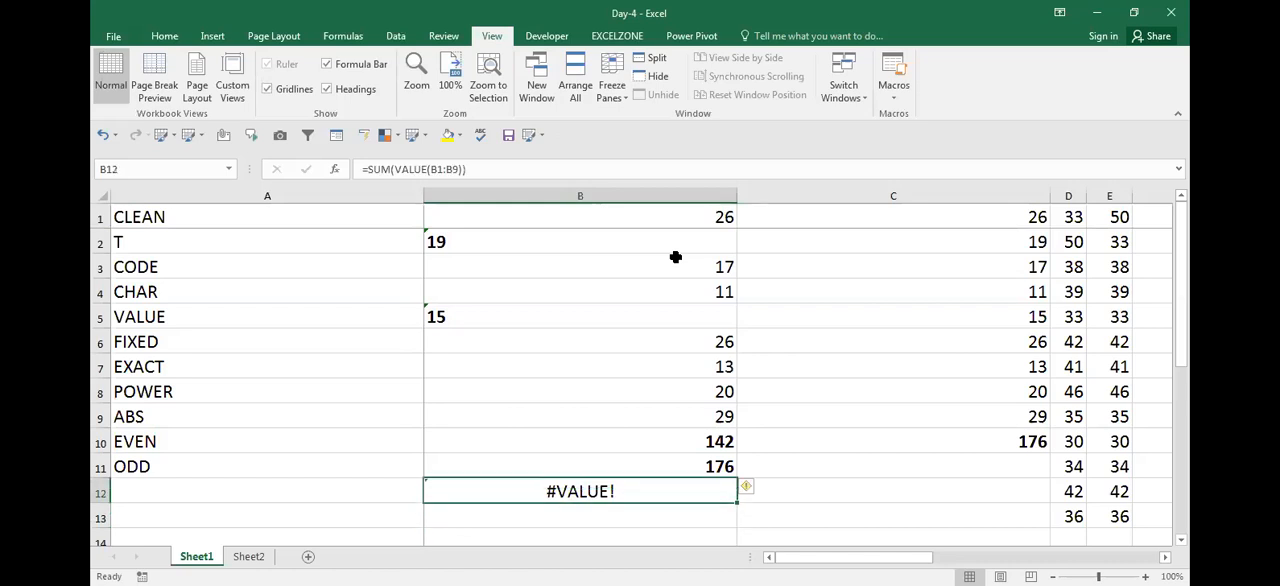
{"action": "key", "text": "Right"}
{"action": "key", "text": "Right"}
{"action": "key", "text": "Left"}
{"action": "key", "text": "Left"}
{"action": "key", "text": "Up"}
{"action": "key", "text": "Down"}
{"action": "key", "text": "F2"}
{"action": "key", "text": "Escape"}
{"action": "key", "text": "F2"}
{"action": "key", "text": "Escape"}
{"action": "key", "text": "F2"}
{"action": "key", "text": "Escape"}
{"action": "key", "text": "Up"}
{"action": "key", "text": "Down"}
{"action": "key", "text": "F2"}
{"action": "key", "text": "F2"}
{"action": "key", "text": "Escape"}
Clear the formula from B12
{"action": "key", "text": "F2"}
{"action": "key", "text": "Escape"}
{"action": "key", "text": "F2"}
{"action": "key", "text": "Escape"}
{"action": "key", "text": "Delete"}
Review the column B entries in B1:B9, the totals beneath them and the neighbouring column C values
{"action": "key", "text": "Up"}
{"action": "key", "text": "Up"}
{"action": "key", "text": "Up"}
{"action": "key", "text": "Up"}
{"action": "key", "text": "Up"}
{"action": "key", "text": "Up"}
{"action": "key", "text": "Up"}
{"action": "key", "text": "Up"}
{"action": "key", "text": "Up"}
{"action": "key", "text": "Up"}
{"action": "key", "text": "Up"}
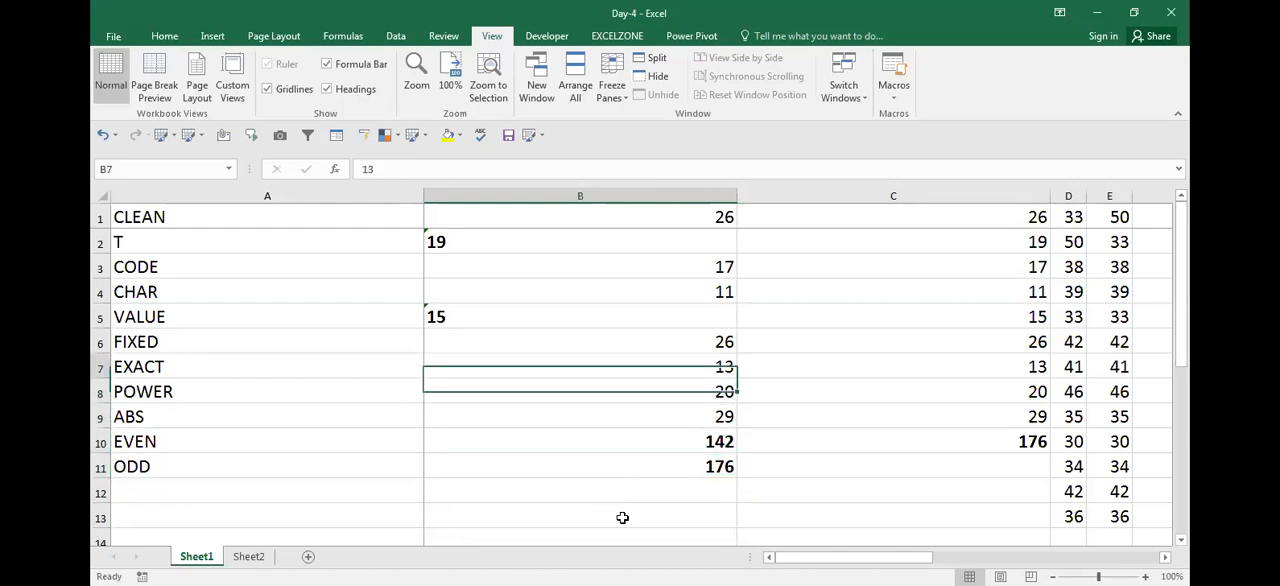
{"action": "key", "text": "Down"}
{"action": "key", "text": "Down"}
{"action": "key", "text": "Down"}
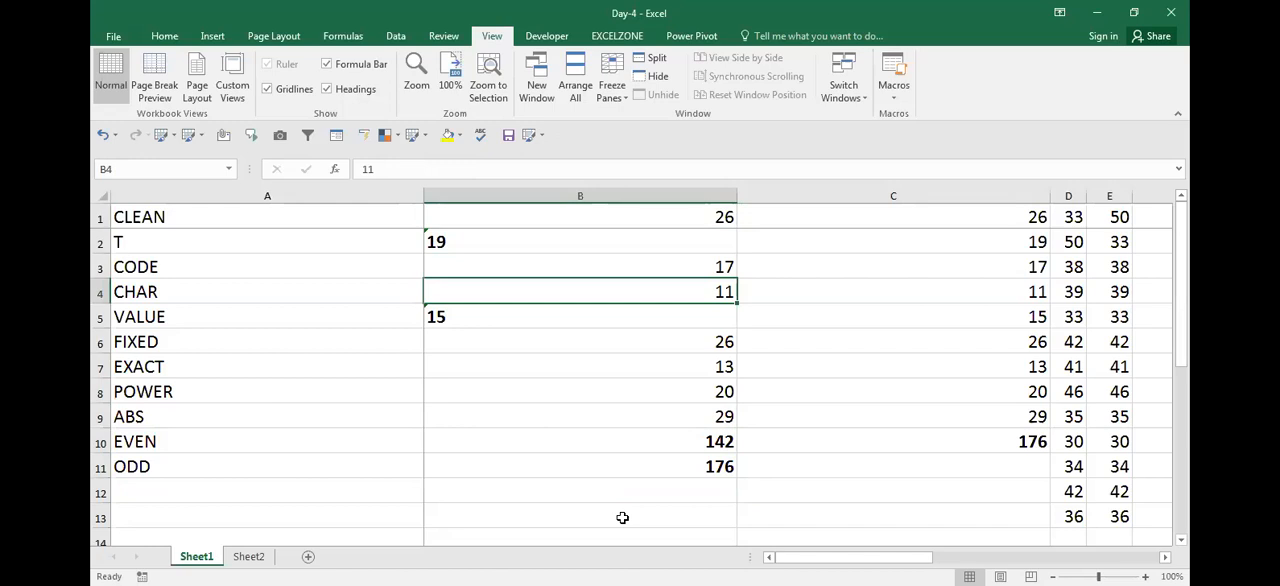
{"action": "key", "text": "Down"}
{"action": "key", "text": "Down"}
{"action": "key", "text": "Down"}
{"action": "key", "text": "Down"}
{"action": "key", "text": "Down"}
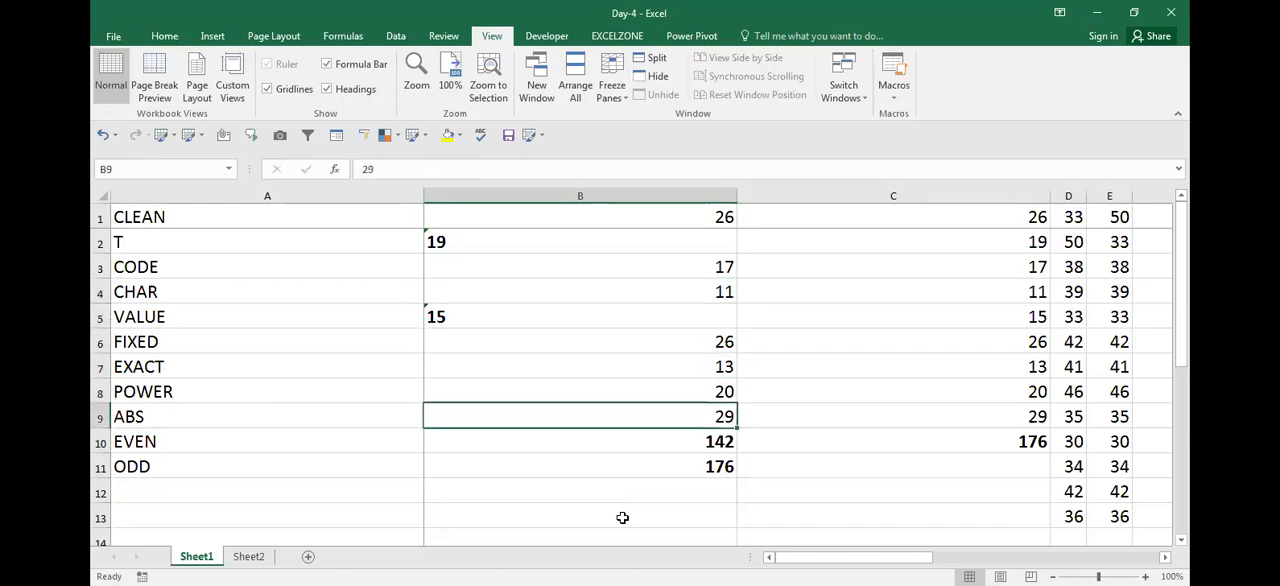
{"action": "key", "text": "Up"}
{"action": "key", "text": "Up"}
{"action": "key", "text": "Up"}
{"action": "key", "text": "Up"}
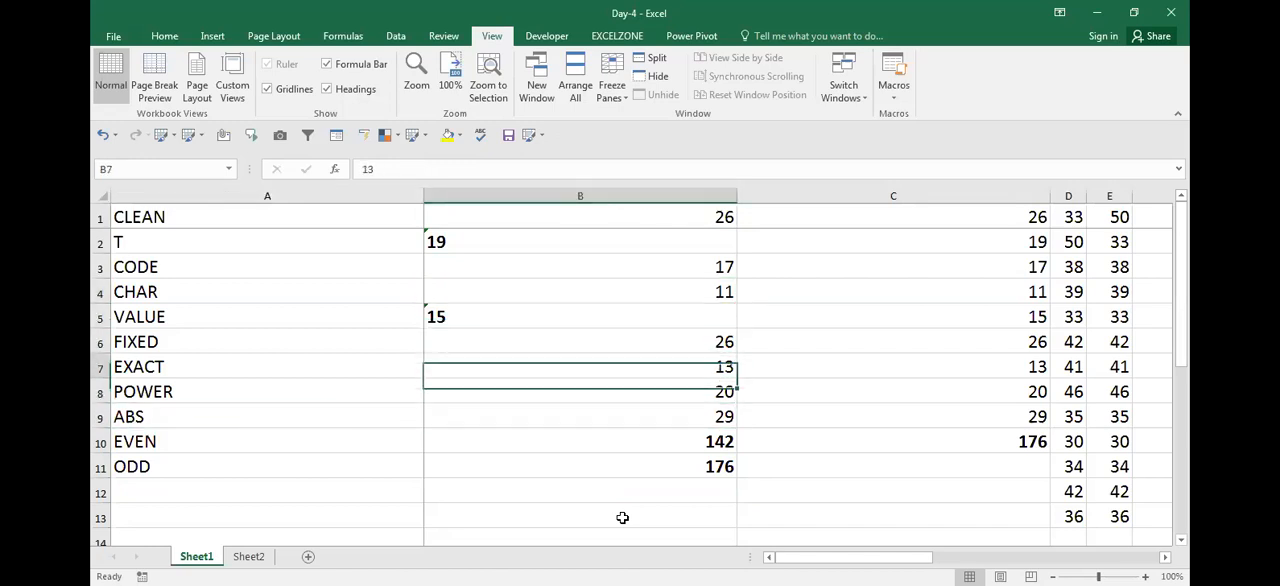
{"action": "key", "text": "Up"}
{"action": "key", "text": "Up"}
{"action": "key", "text": "Up"}
{"action": "key", "text": "Up"}
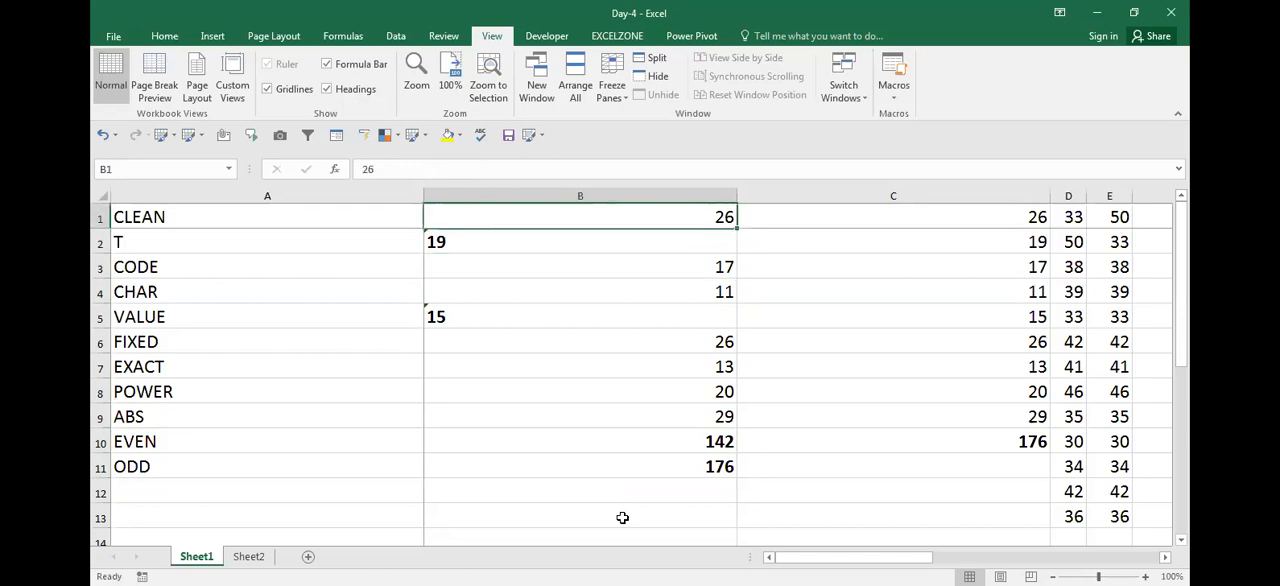
{"action": "key", "text": "Down"}
{"action": "key", "text": "Down"}
{"action": "key", "text": "Down"}
{"action": "key", "text": "Down"}
{"action": "key", "text": "Down"}
{"action": "key", "text": "Down"}
{"action": "key", "text": "Down"}
{"action": "key", "text": "Down"}
{"action": "key", "text": "Down"}
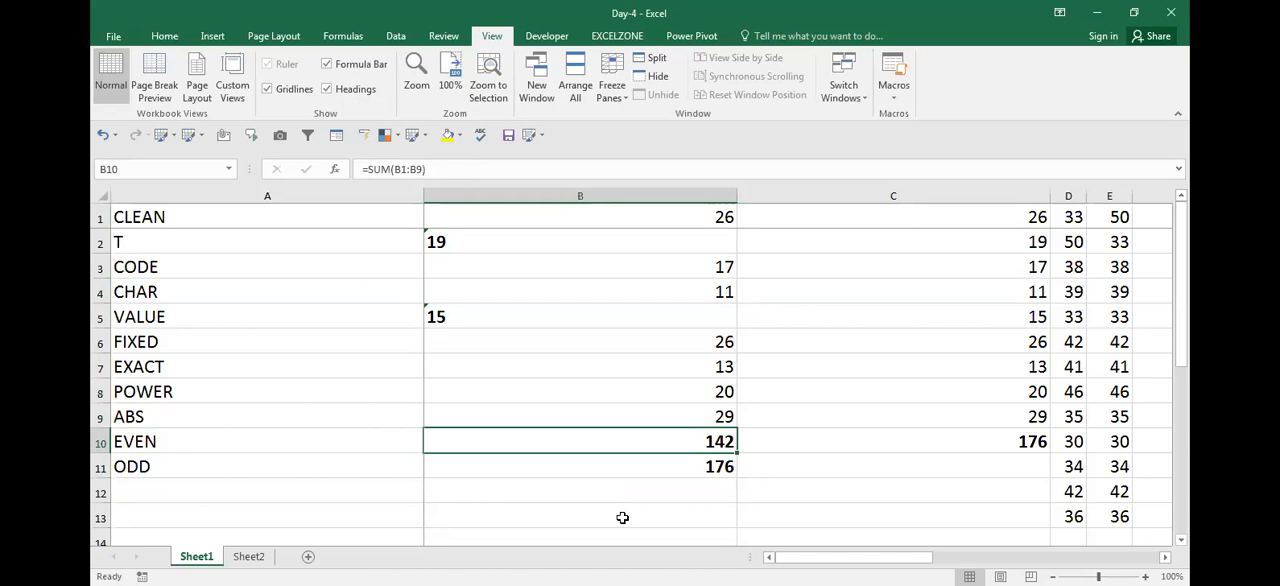
{"action": "key", "text": "Down"}
{"action": "key", "text": "Up"}
{"action": "key", "text": "Up"}
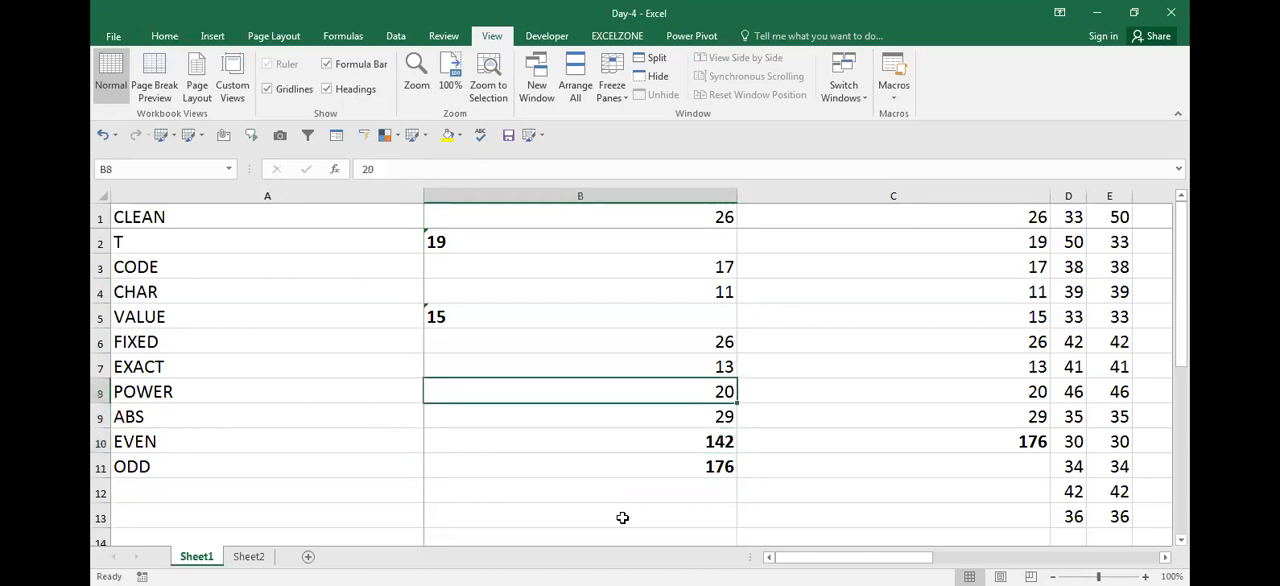
{"action": "key", "text": "Right"}
{"action": "key", "text": "Up"}
{"action": "key", "text": "Up"}
{"action": "key", "text": "Up"}
{"action": "key", "text": "Down"}
{"action": "key", "text": "Down"}
Enter =SUM(B8:B9) in C13 to add the POWER and ABS values of column B
{"action": "key", "text": "Down"}
{"action": "key", "text": "Down"}
{"action": "key", "text": "Down"}
{"action": "key", "text": "Left"}
{"action": "key", "text": "Down"}
{"action": "key", "text": "Down"}
{"action": "key", "text": "Right"}
{"action": "type", "text": "="}
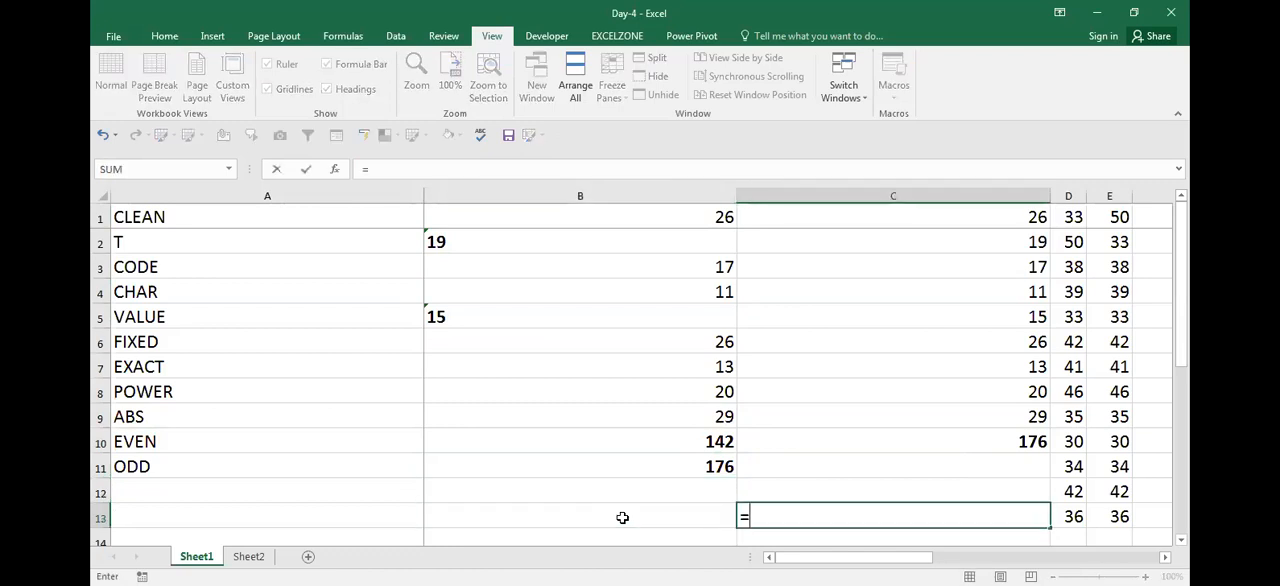
{"action": "type", "text": "SUM("}
{"action": "key", "text": "Up"}
{"action": "key", "text": "Up"}
{"action": "key", "text": "Up"}
{"action": "key", "text": "Up"}
{"action": "key", "text": "Left"}
{"action": "key", "text": "Up"}
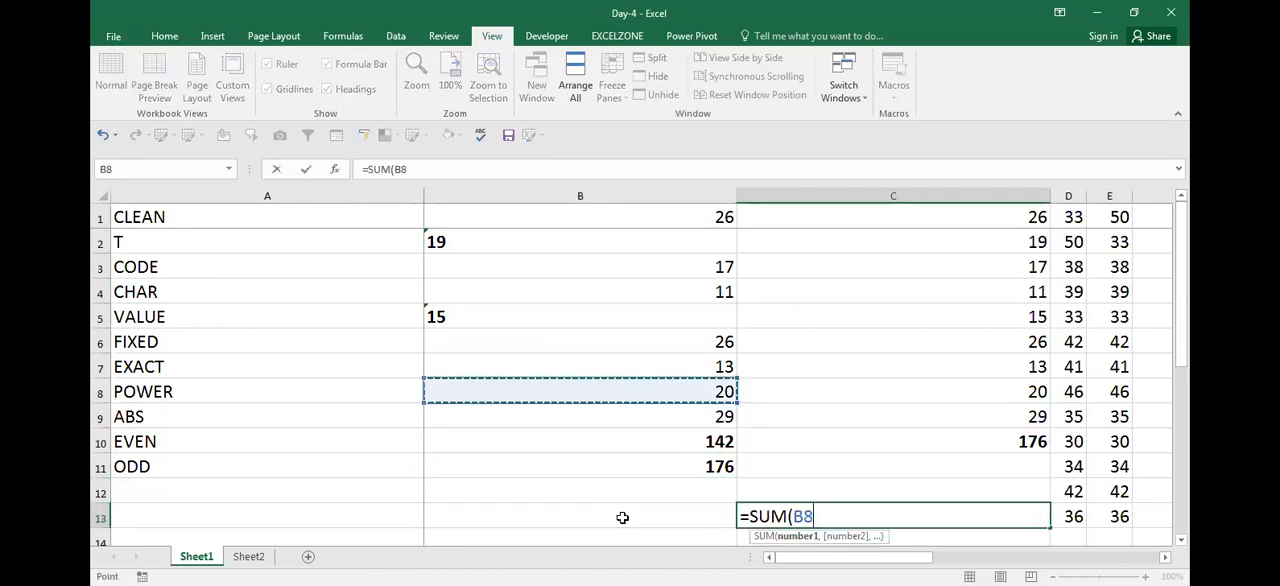
{"action": "key", "text": "shift+Down"}
{"action": "key", "text": "Return"}
{"action": "key", "text": "Up"}
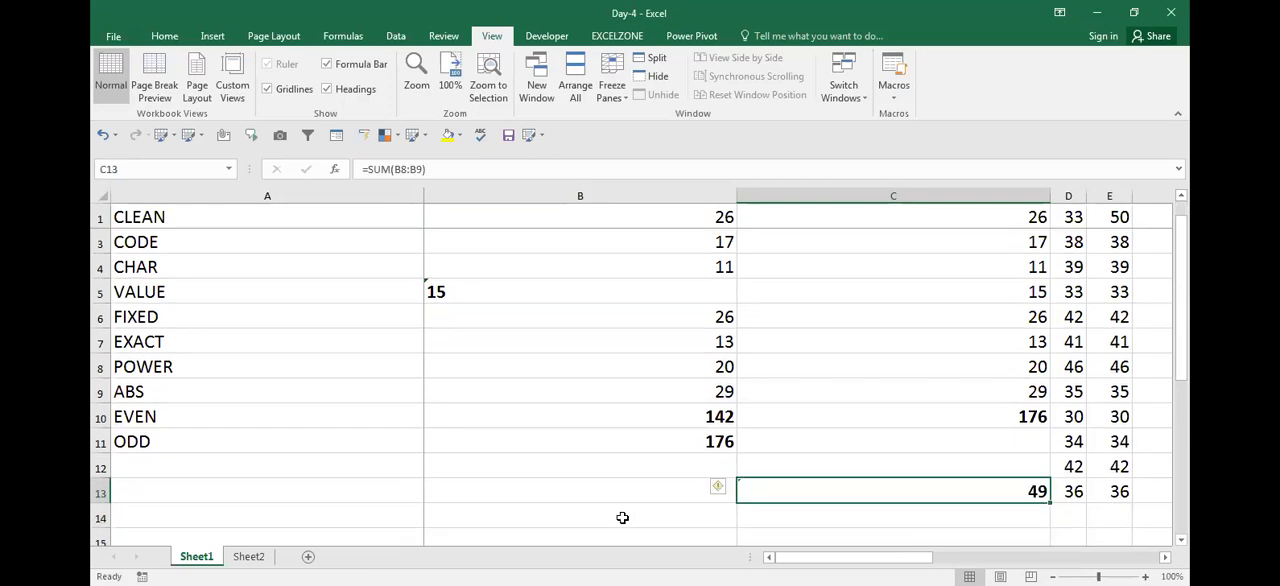
Inspect the SUM formula in C13 and the empty cells beneath it
{"action": "key", "text": "F2"}
{"action": "key", "text": "Escape"}
{"action": "key", "text": "Down"}
{"action": "key", "text": "Down"}
{"action": "key", "text": "Down"}
{"action": "key", "text": "Down"}
{"action": "key", "text": "Down"}
{"action": "key", "text": "Up"}
{"action": "key", "text": "Up"}
{"action": "key", "text": "Up"}
{"action": "key", "text": "Up"}
{"action": "key", "text": "Up"}
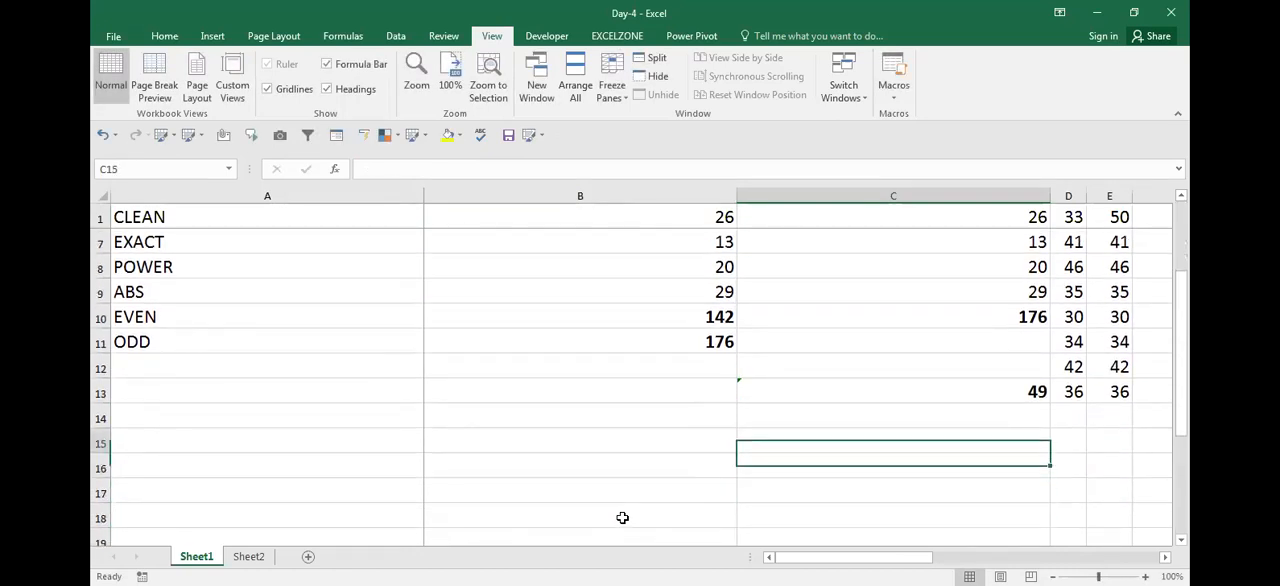
{"action": "key", "text": "Left"}
{"action": "key", "text": "Right"}
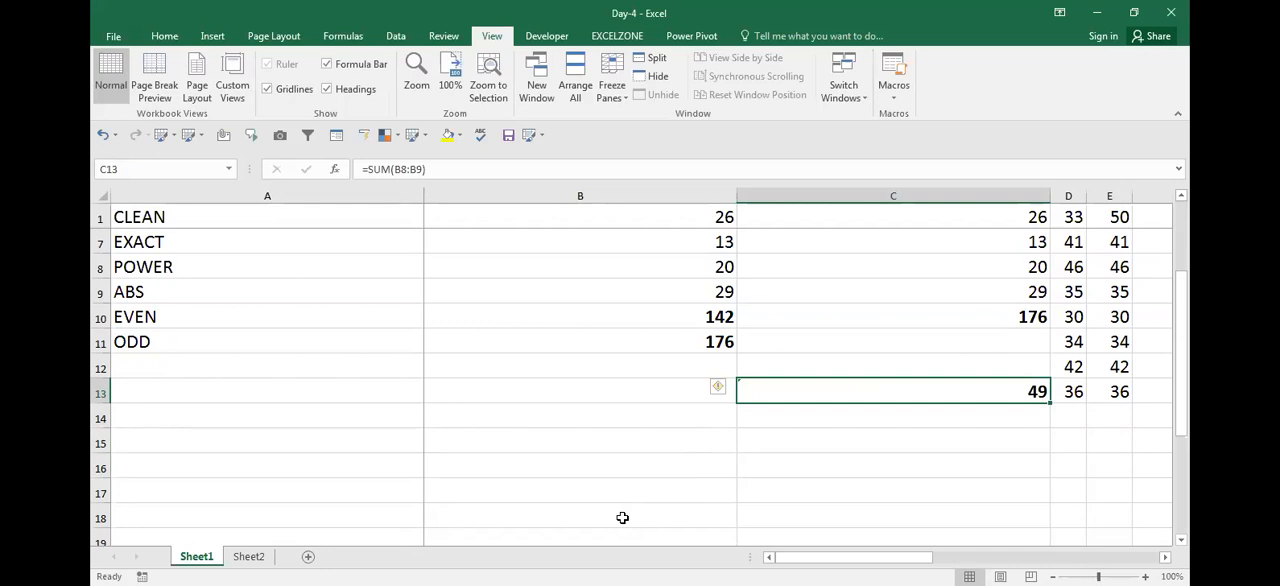
Review the column B numbers, their totals and the free rows beneath them
{"action": "key", "text": "Left"}
{"action": "key", "text": "Up"}
{"action": "key", "text": "Up"}
{"action": "key", "text": "ctrl+Up"}
{"action": "key", "text": "Down"}
{"action": "key", "text": "Down"}
{"action": "key", "text": "Down"}
{"action": "key", "text": "ctrl+Down"}
{"action": "key", "text": "Down"}
Copy the VALUE formula results in C1:C9
{"action": "key", "text": "Down"}
{"action": "key", "text": "Down"}
{"action": "key", "text": "Down"}
{"action": "key", "text": "Down"}
{"action": "key", "text": "Down"}
{"action": "key", "text": "Down"}
{"action": "key", "text": "Down"}
{"action": "key", "text": "Up"}
{"action": "key", "text": "Up"}
{"action": "key", "text": "Up"}
{"action": "key", "text": "Up"}
{"action": "key", "text": "Up"}
{"action": "key", "text": "Up"}
{"action": "key", "text": "Up"}
{"action": "key", "text": "ctrl+Up"}
{"action": "key", "text": "Down"}
{"action": "key", "text": "Up"}
{"action": "key", "text": "Right"}
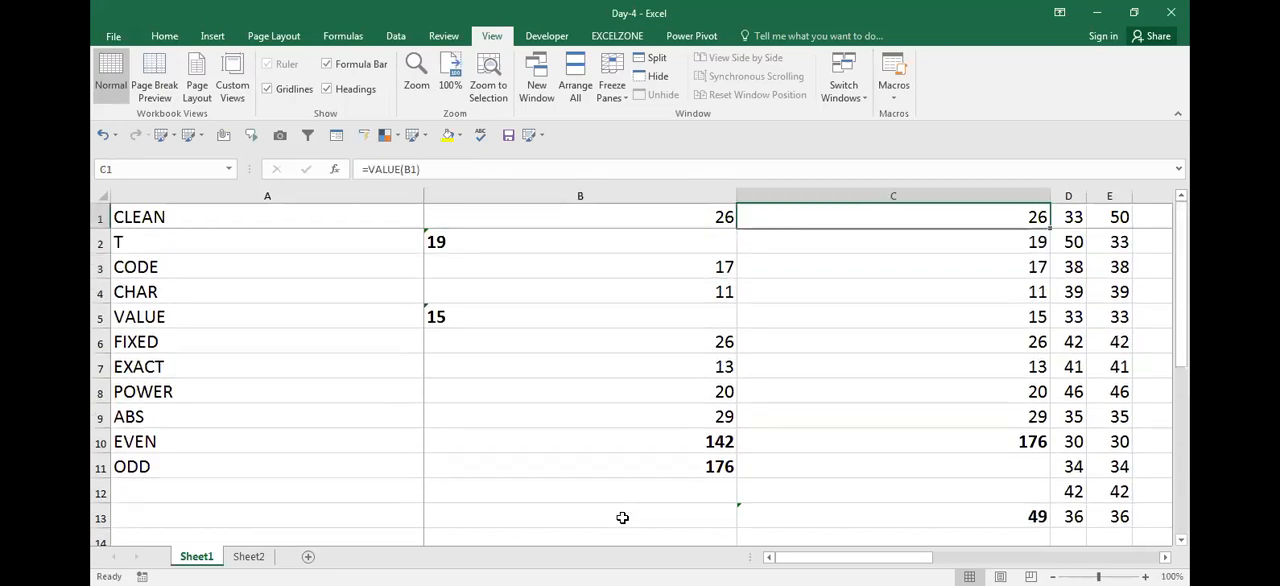
{"action": "key", "text": "shift+Down"}
{"action": "key", "text": "shift+Down"}
{"action": "key", "text": "shift+Down"}
{"action": "key", "text": "shift+Down"}
{"action": "key", "text": "shift+Down"}
{"action": "key", "text": "shift+Down"}
{"action": "key", "text": "shift+Down"}
{"action": "key", "text": "shift+Down"}
{"action": "key", "text": "ctrl+c"}
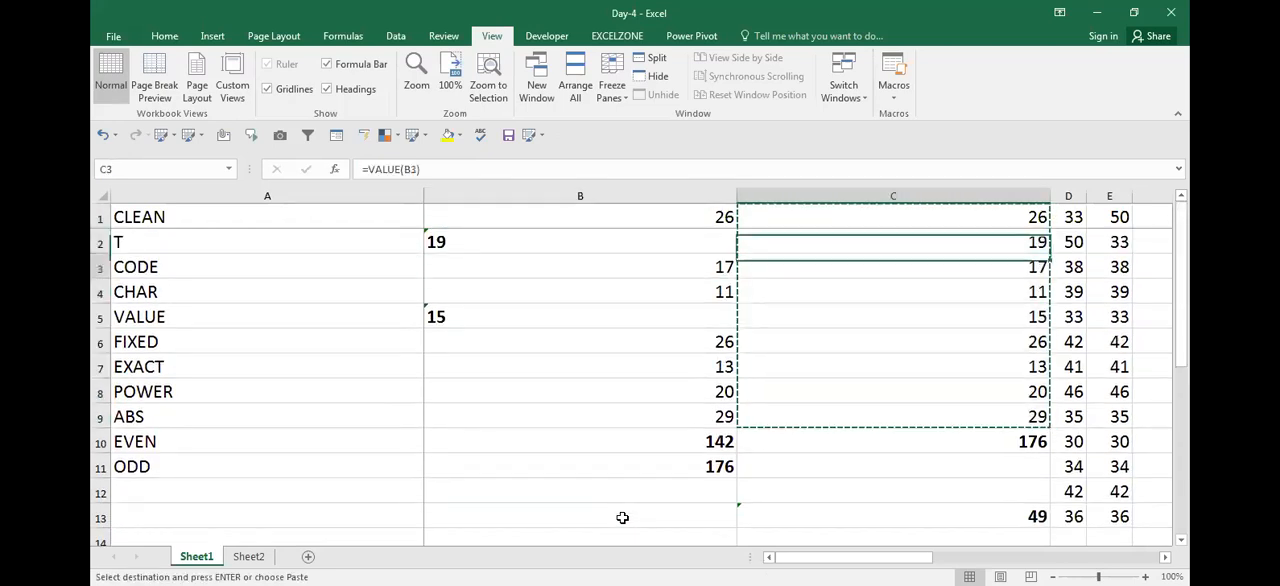
Paste the copied cells as values only into column B, starting at B18
{"action": "key", "text": "Down"}
{"action": "key", "text": "Down"}
{"action": "key", "text": "Down"}
{"action": "key", "text": "Down"}
{"action": "key", "text": "Down"}
{"action": "key", "text": "Down"}
{"action": "key", "text": "Down"}
{"action": "key", "text": "Down"}
{"action": "key", "text": "Down"}
{"action": "key", "text": "Down"}
{"action": "key", "text": "Down"}
{"action": "key", "text": "Down"}
{"action": "key", "text": "Down"}
{"action": "key", "text": "Down"}
{"action": "key", "text": "Down"}
{"action": "key", "text": "Down"}
{"action": "key", "text": "Down"}
{"action": "key", "text": "Down"}
{"action": "key", "text": "Left"}
{"action": "key", "text": "Left"}
{"action": "key", "text": "Down"}
{"action": "key", "text": "Up"}
{"action": "key", "text": "Up"}
{"action": "key", "text": "Right"}
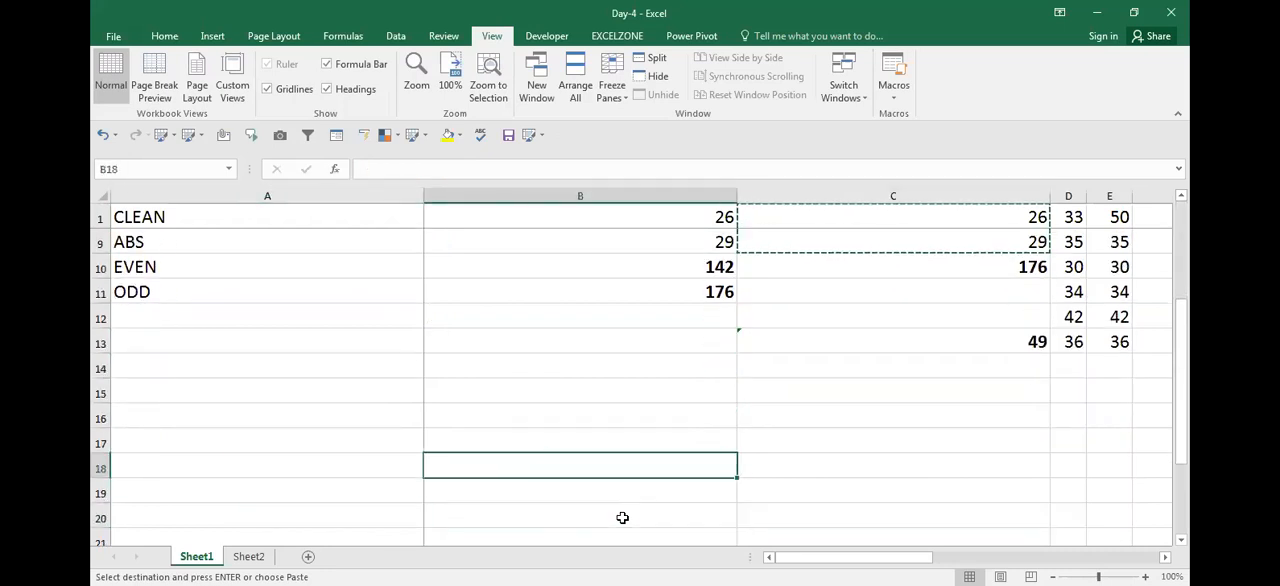
{"action": "key", "text": "ctrl+alt+v"}
{"action": "key", "text": "v"}
{"action": "key", "text": "Return"}
Review the pasted numbers in B18:B26 and end the pending copy of C1:C9
{"action": "key", "text": "Down"}
{"action": "key", "text": "Down"}
{"action": "key", "text": "Down"}
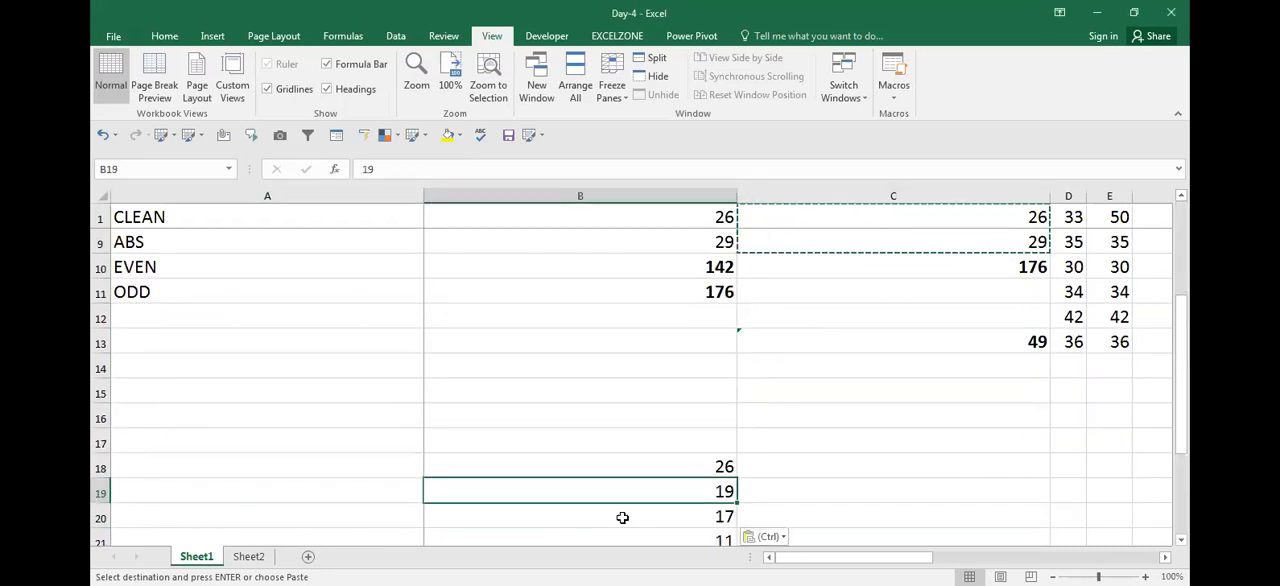
{"action": "key", "text": "Down"}
{"action": "key", "text": "Down"}
{"action": "key", "text": "Down"}
{"action": "key", "text": "Up"}
{"action": "key", "text": "Up"}
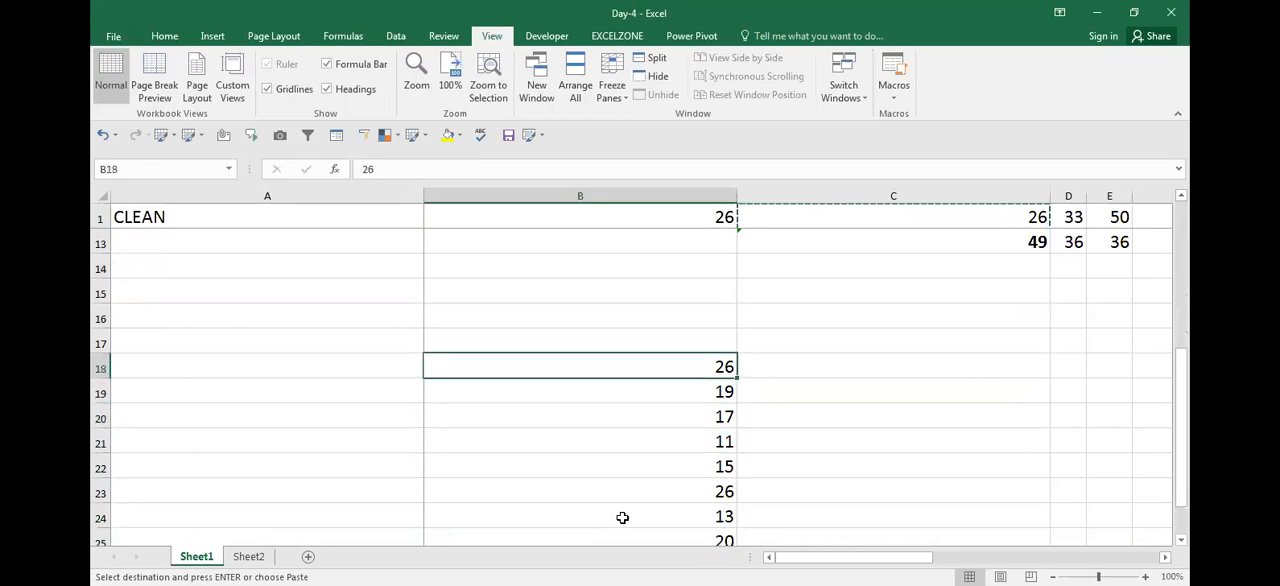
{"action": "key", "text": "Down"}
{"action": "key", "text": "Down"}
{"action": "key", "text": "Down"}
{"action": "key", "text": "Down"}
{"action": "key", "text": "Down"}
{"action": "key", "text": "Down"}
{"action": "key", "text": "Down"}
{"action": "key", "text": "Down"}
{"action": "key", "text": "ctrl+Up"}
{"action": "key", "text": "Down"}
{"action": "key", "text": "Right"}
{"action": "key", "text": "Up"}
{"action": "key", "text": "Escape"}
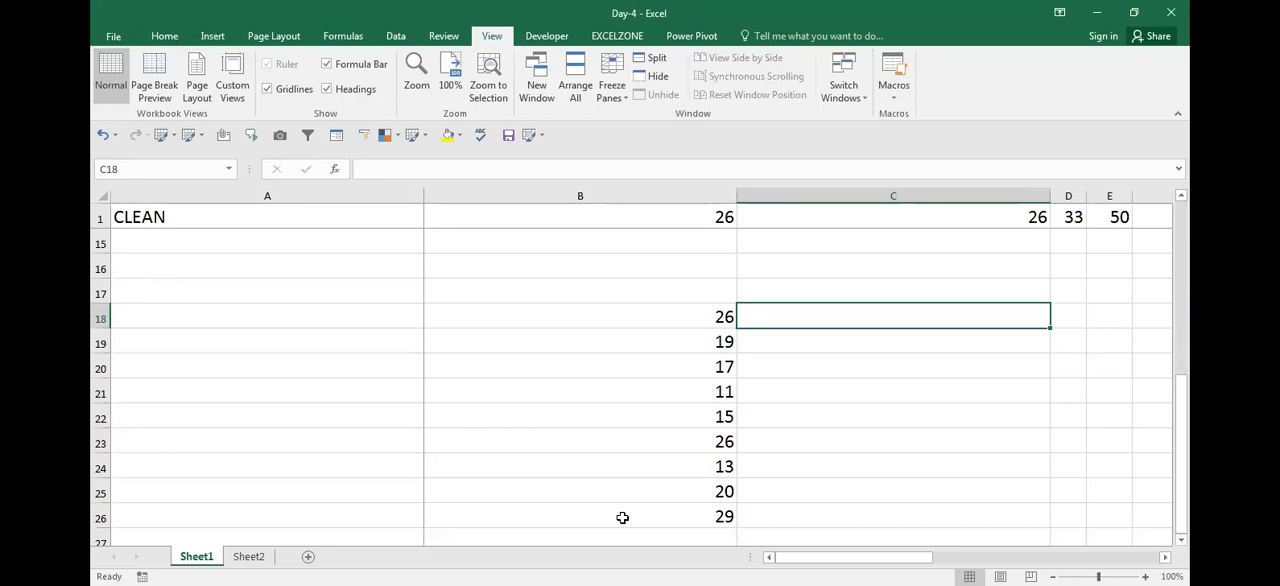
Check how many cells the vertical list B18:B26 contains by selecting it
{"action": "key", "text": "Left"}
{"action": "key", "text": "Up"}
{"action": "key", "text": "Down"}
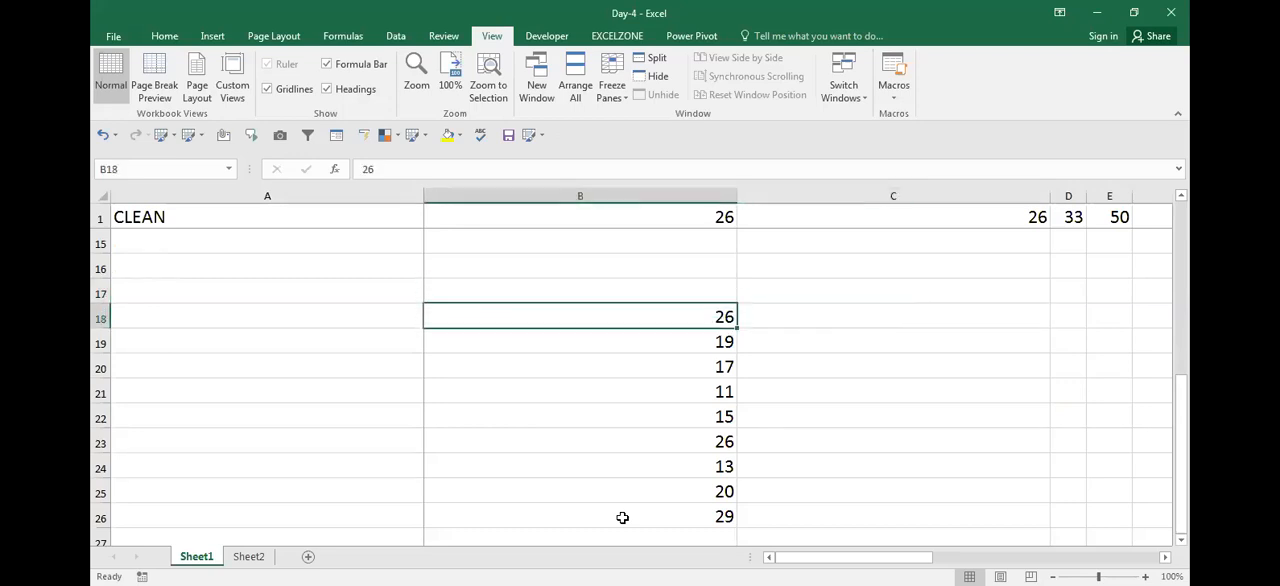
{"action": "key", "text": "ctrl+shift+Down"}
{"action": "key", "text": "ctrl+shift+Up"}
{"action": "key", "text": "Right"}
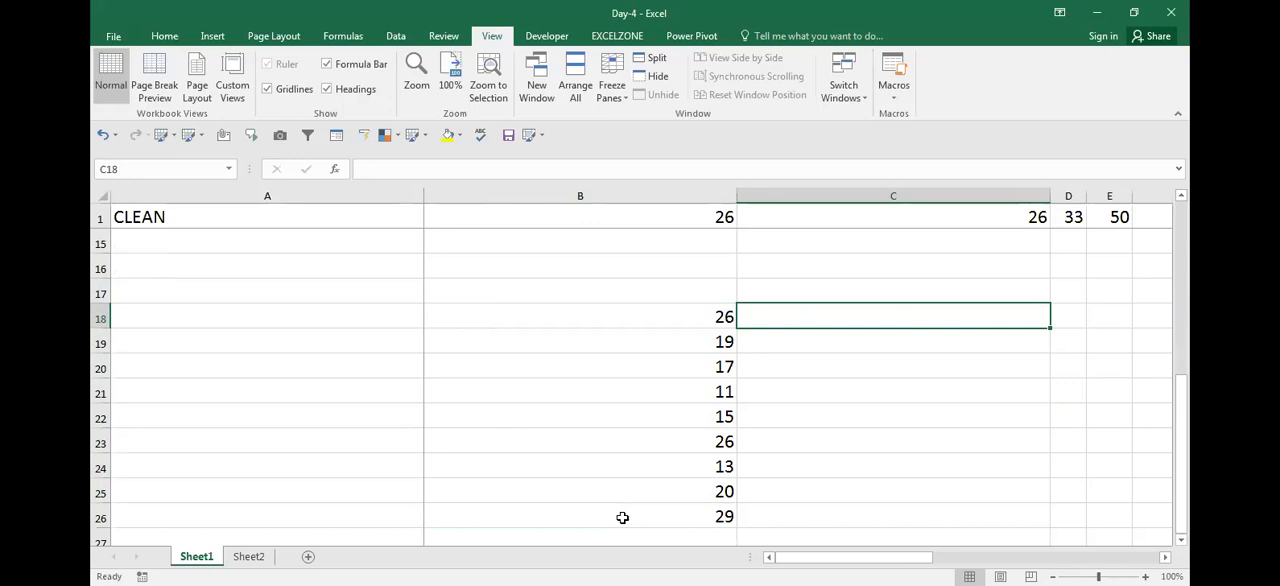
{"action": "key", "text": "Left"}
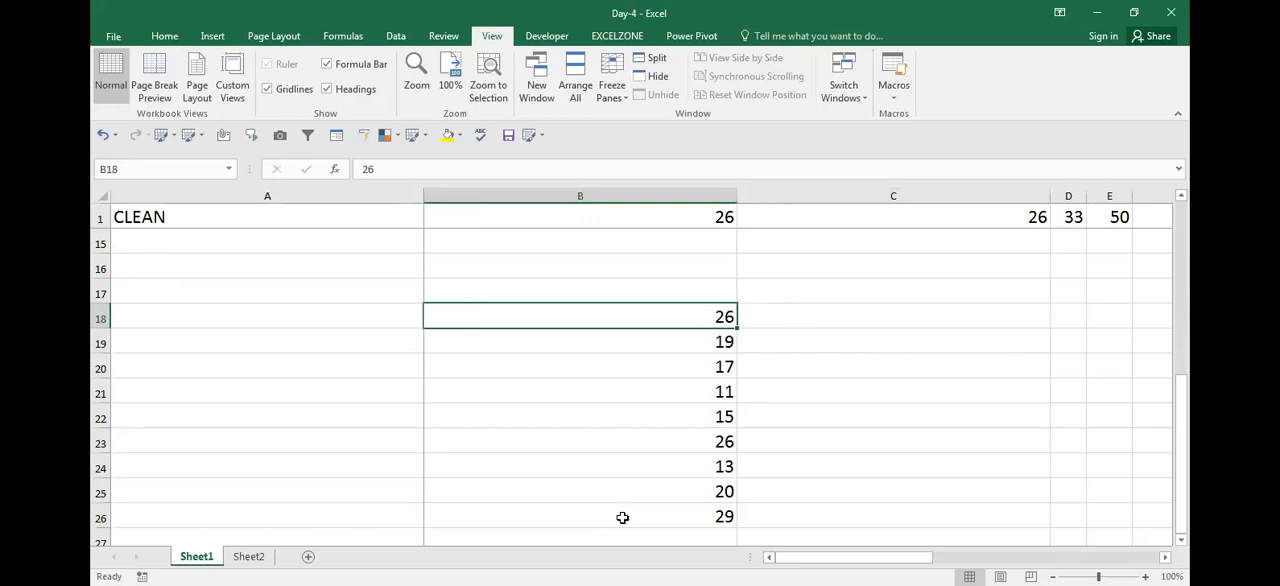
{"action": "key", "text": "ctrl+shift+Down"}
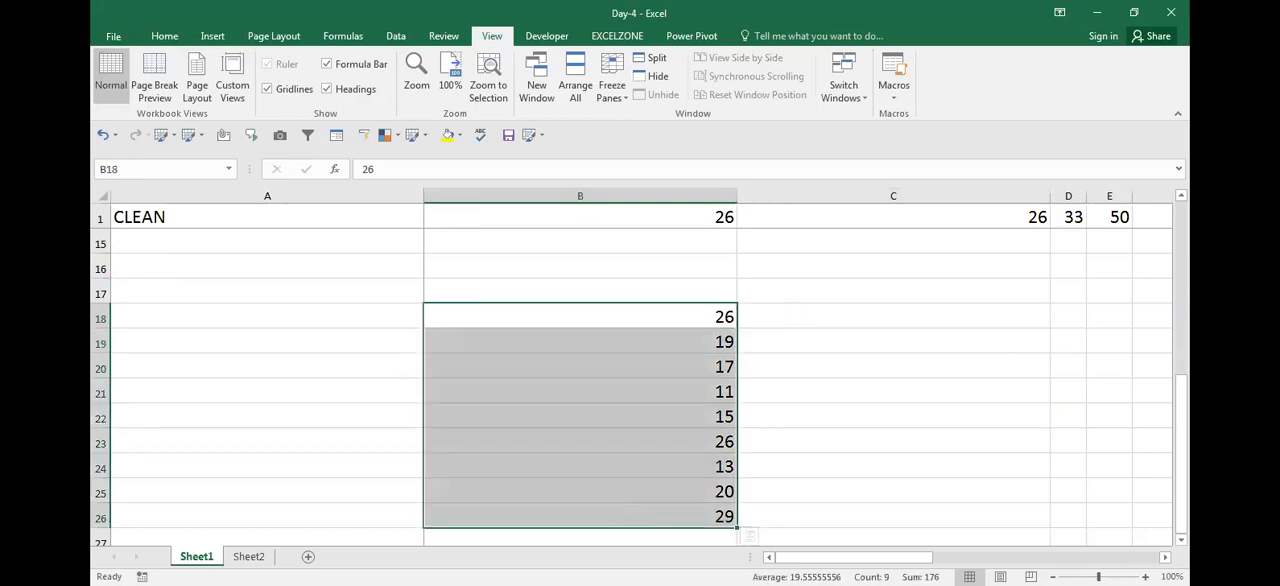
{"action": "key", "text": "Up"}
{"action": "key", "text": "Right"}
{"action": "key", "text": "Down"}
{"action": "key", "text": "shift+Right"}
{"action": "key", "text": "shift+Right"}
{"action": "key", "text": "shift+Right"}
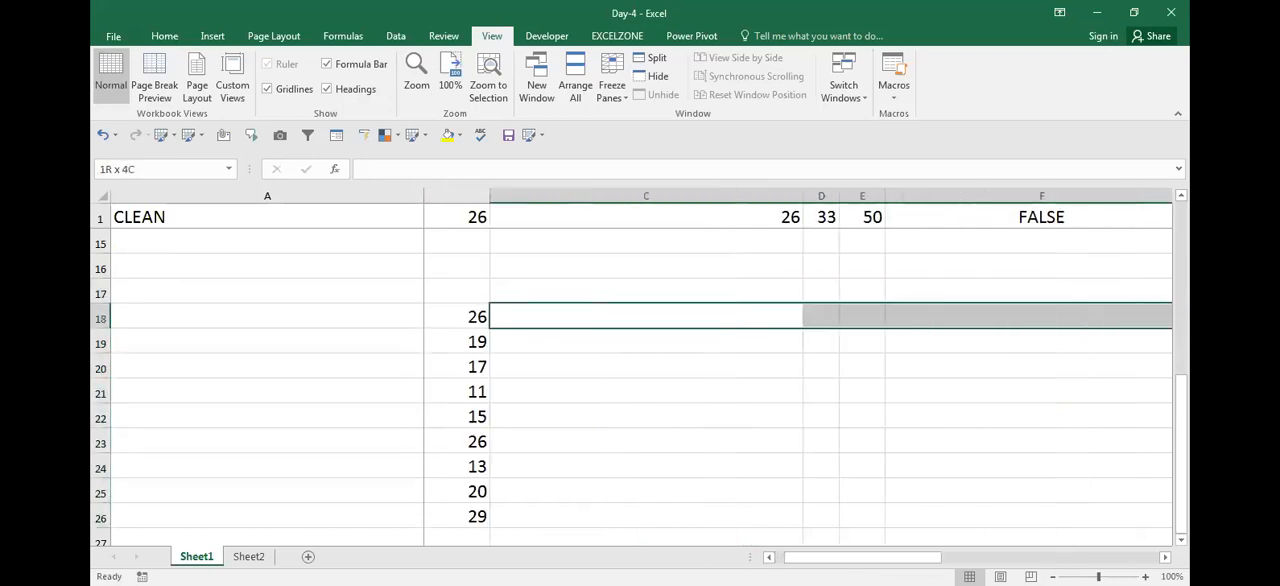
{"action": "key", "text": "shift+Right"}
{"action": "key", "text": "shift+Right"}
{"action": "key", "text": "shift+Right"}
{"action": "key", "text": "shift+Right"}
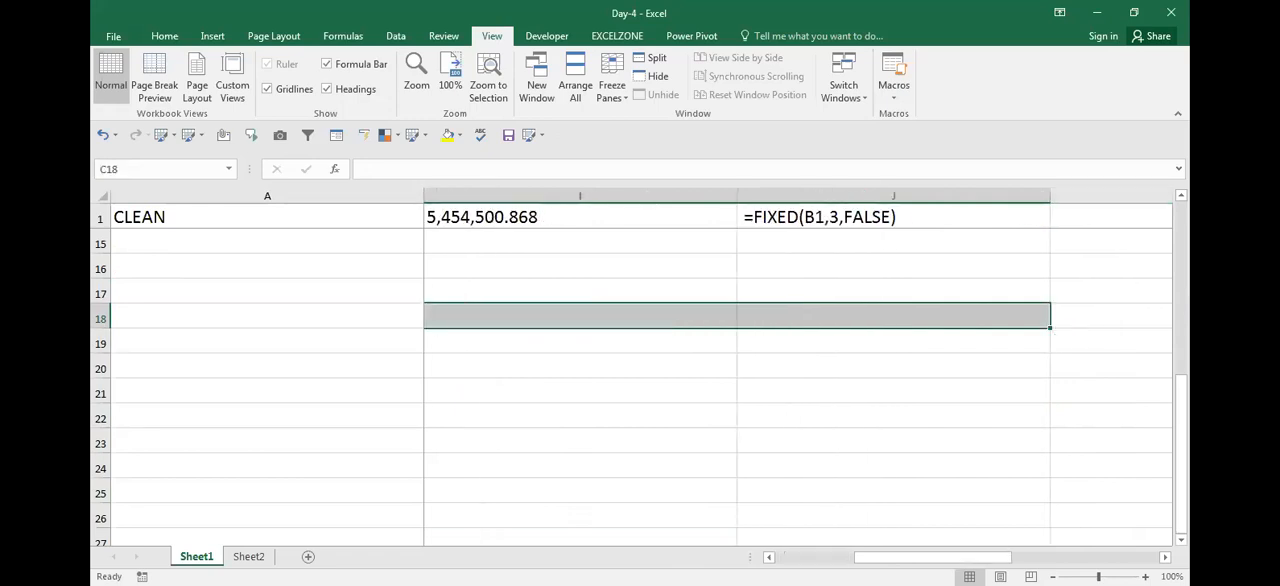
{"action": "key", "text": "Left"}
{"action": "key", "text": "Right"}
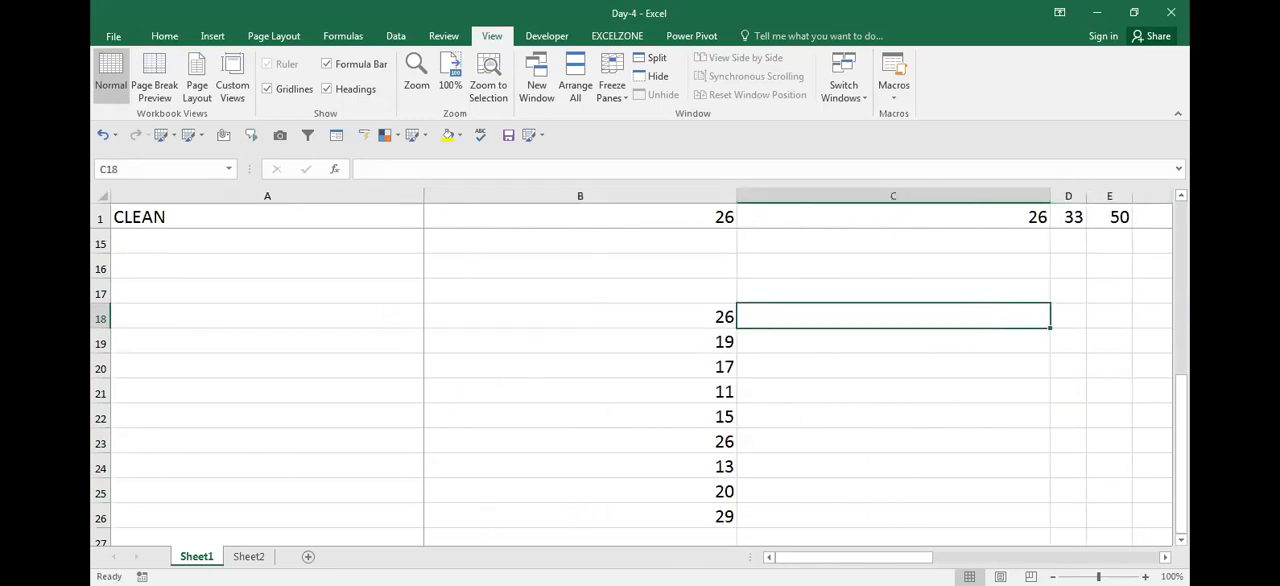
Narrow column C to roughly a third of its width
{"action": "left_click_drag", "start_coordinate": [1048, 194], "coordinate": [843, 217]}
{"action": "key", "text": "Right"}
{"action": "key", "text": "Left"}
Enter =TRANSPOSE(B18:B26) as an array formula across row 18, starting at C18
{"action": "key", "text": "shift+Right"}
{"action": "key", "text": "shift+Right"}
{"action": "key", "text": "shift+Right"}
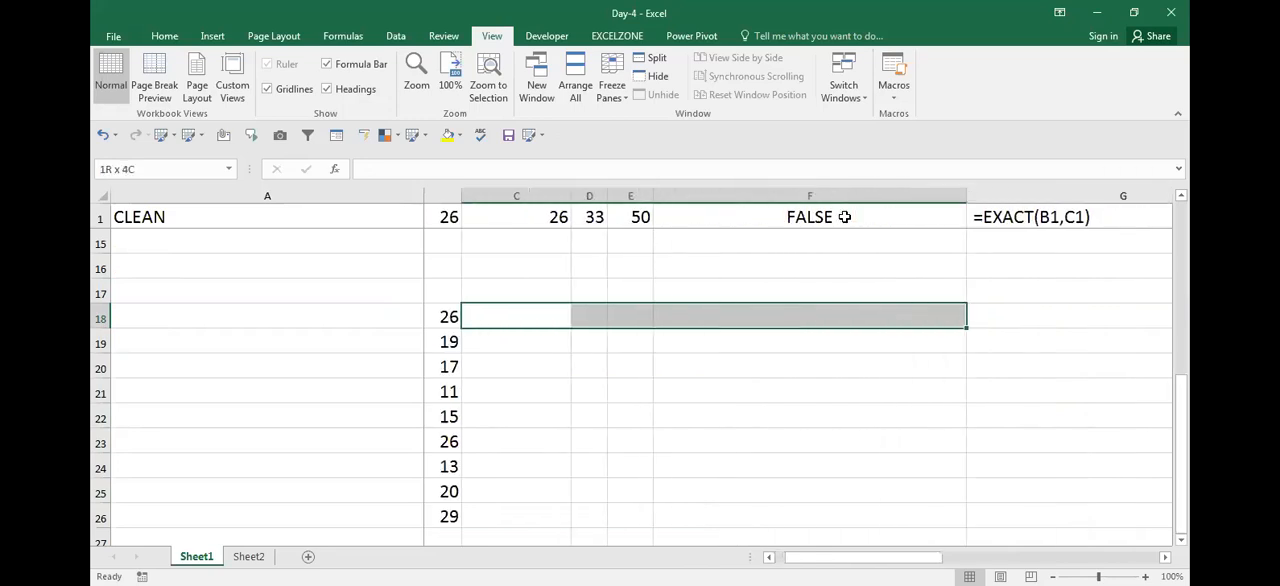
{"action": "type", "text": "="}
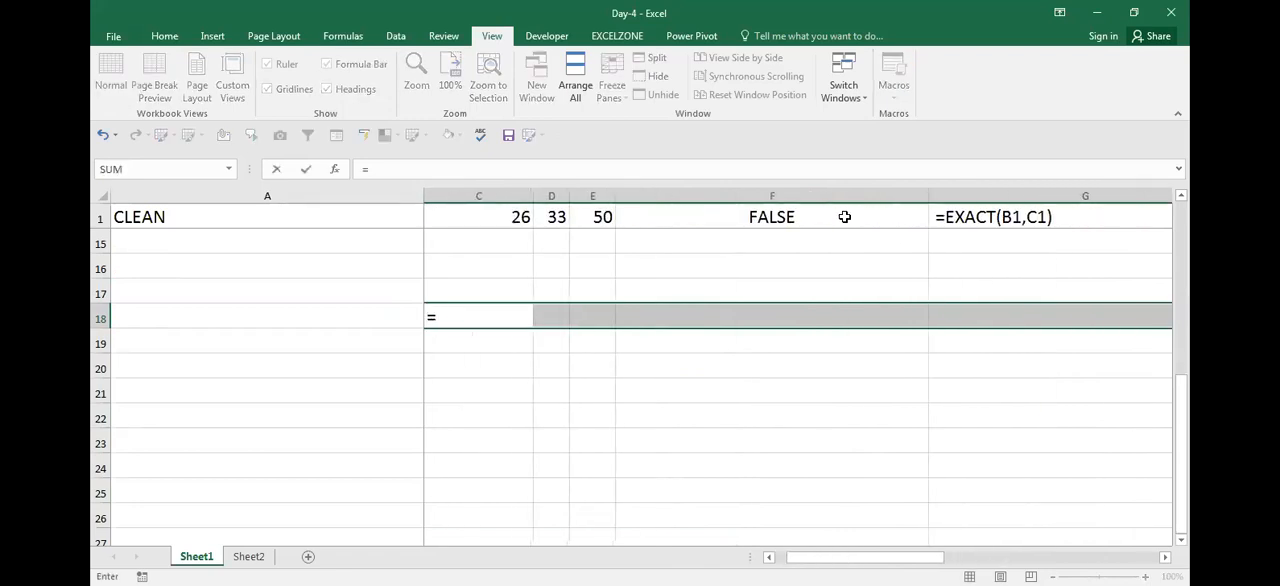
{"action": "type", "text": "TRANSPOSE("}
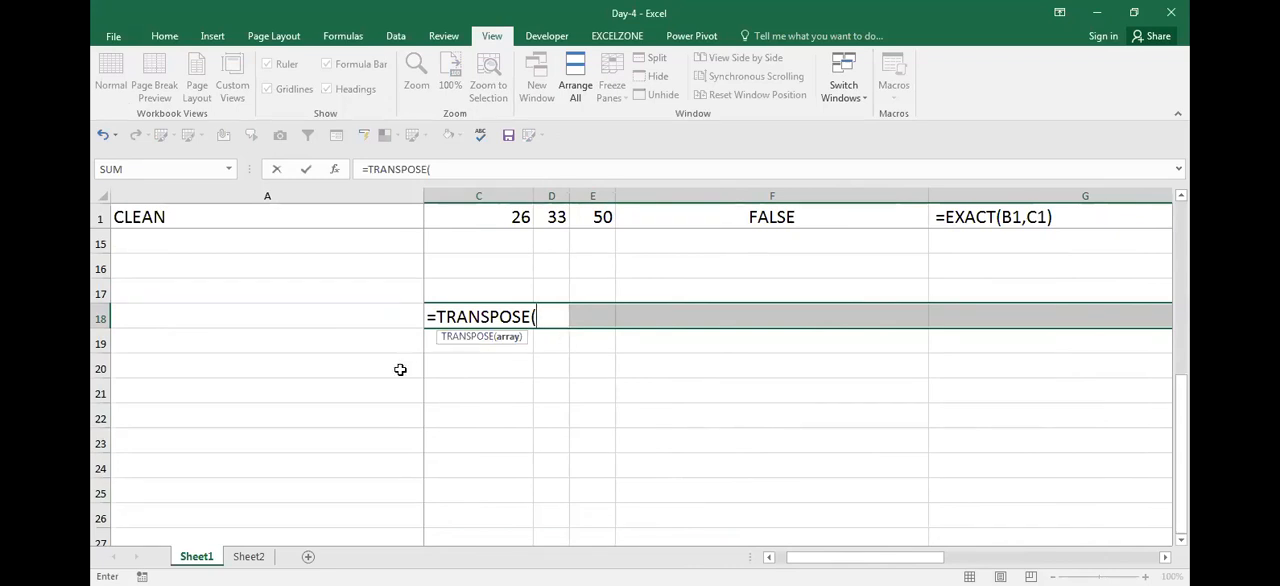
{"action": "key", "text": "Left"}
{"action": "key", "text": "Left"}
{"action": "key", "text": "Right"}
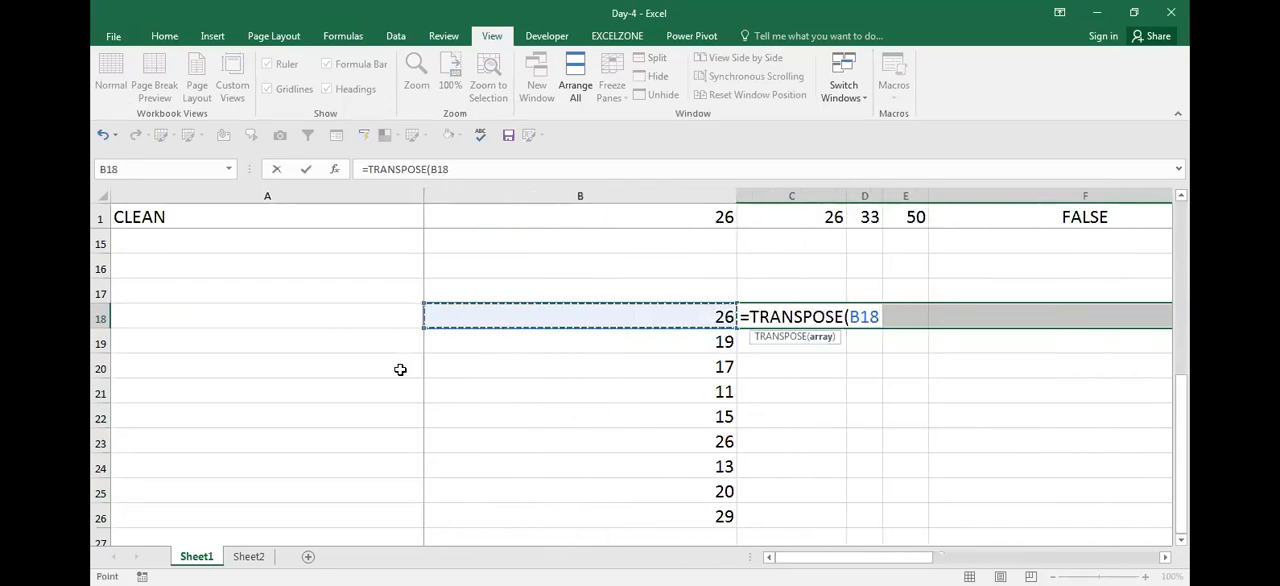
{"action": "key", "text": "ctrl+shift+Down"}
{"action": "type", "text": ")"}
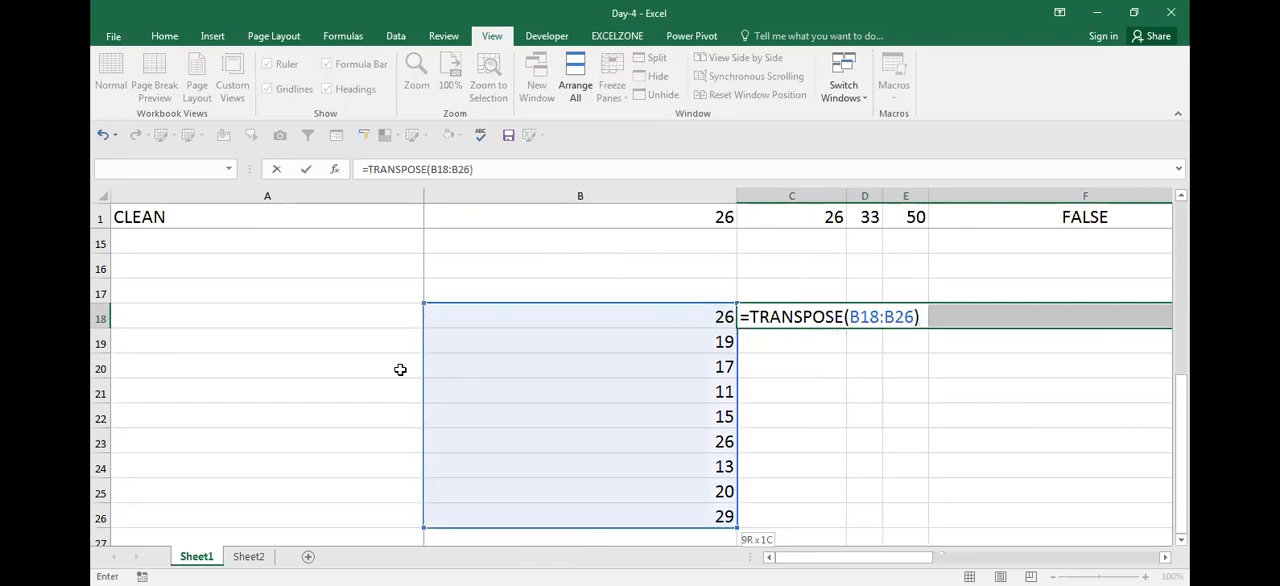
{"action": "key", "text": "ctrl+shift+Return"}
Examine the transposed cells in row 18 and compare them with the vertical source list in B18:B26
{"action": "key", "text": "Right"}
{"action": "key", "text": "Right"}
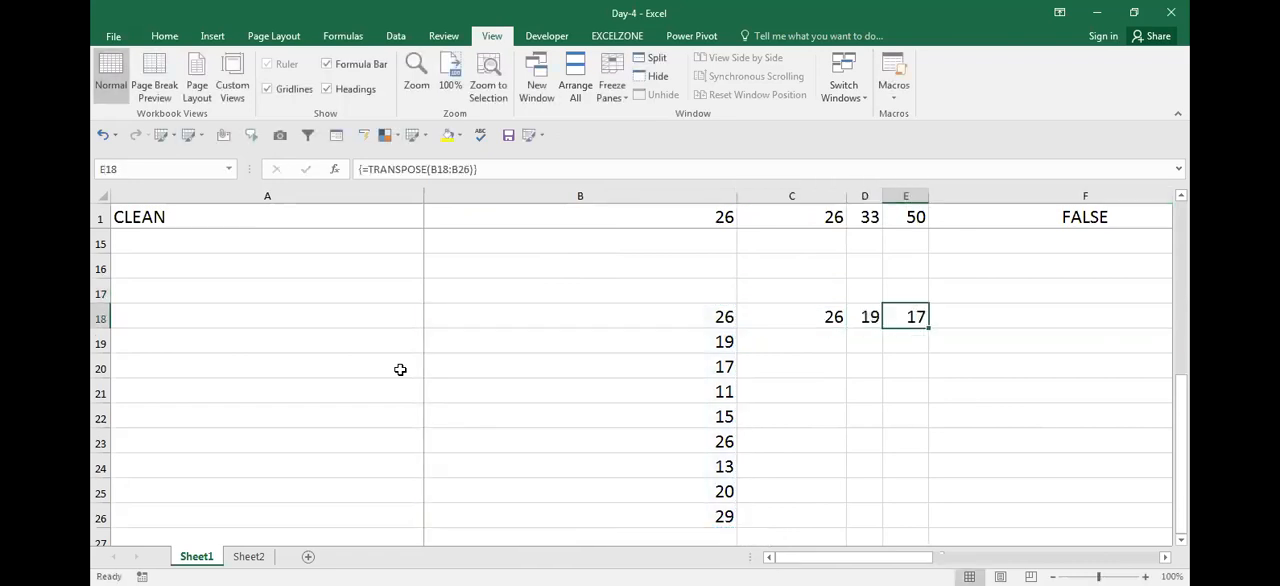
{"action": "key", "text": "Right"}
{"action": "key", "text": "Right"}
{"action": "key", "text": "Right"}
{"action": "key", "text": "Left"}
{"action": "key", "text": "Left"}
{"action": "key", "text": "Left"}
{"action": "key", "text": "Left"}
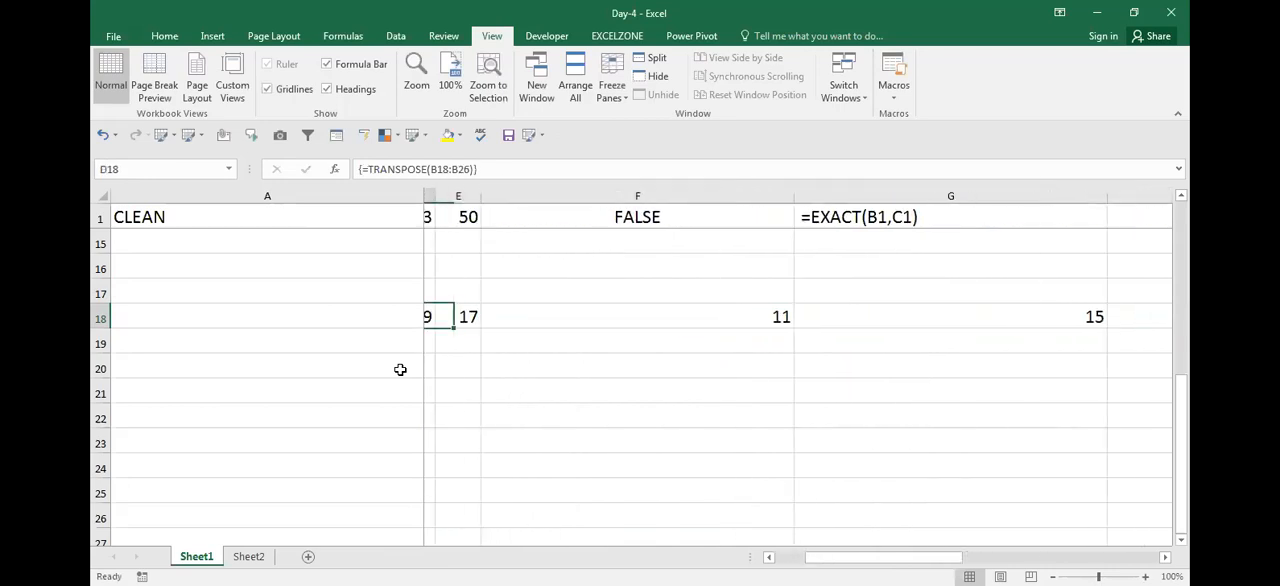
{"action": "key", "text": "Left"}
{"action": "key", "text": "Left"}
{"action": "key", "text": "Right"}
{"action": "key", "text": "Left"}
{"action": "key", "text": "Down"}
{"action": "key", "text": "ctrl+Down"}
{"action": "key", "text": "Up"}
{"action": "key", "text": "Up"}
{"action": "key", "text": "Up"}
{"action": "key", "text": "Up"}
{"action": "key", "text": "Up"}
{"action": "key", "text": "Up"}
{"action": "key", "text": "Up"}
{"action": "key", "text": "Up"}
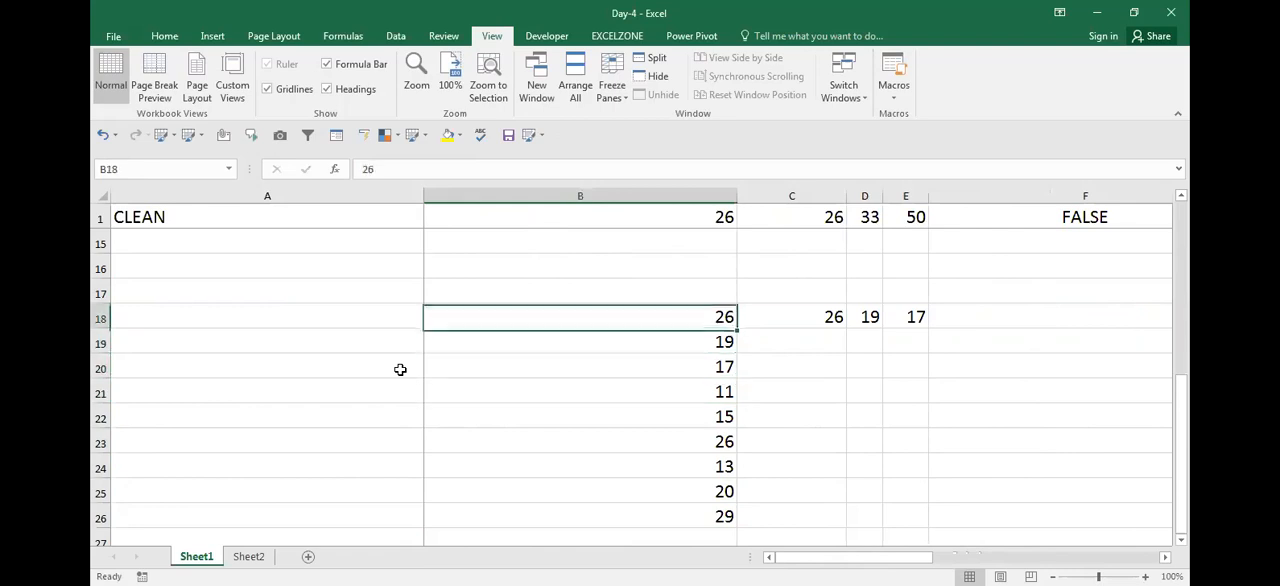
{"action": "key", "text": "Down"}
{"action": "key", "text": "Up"}
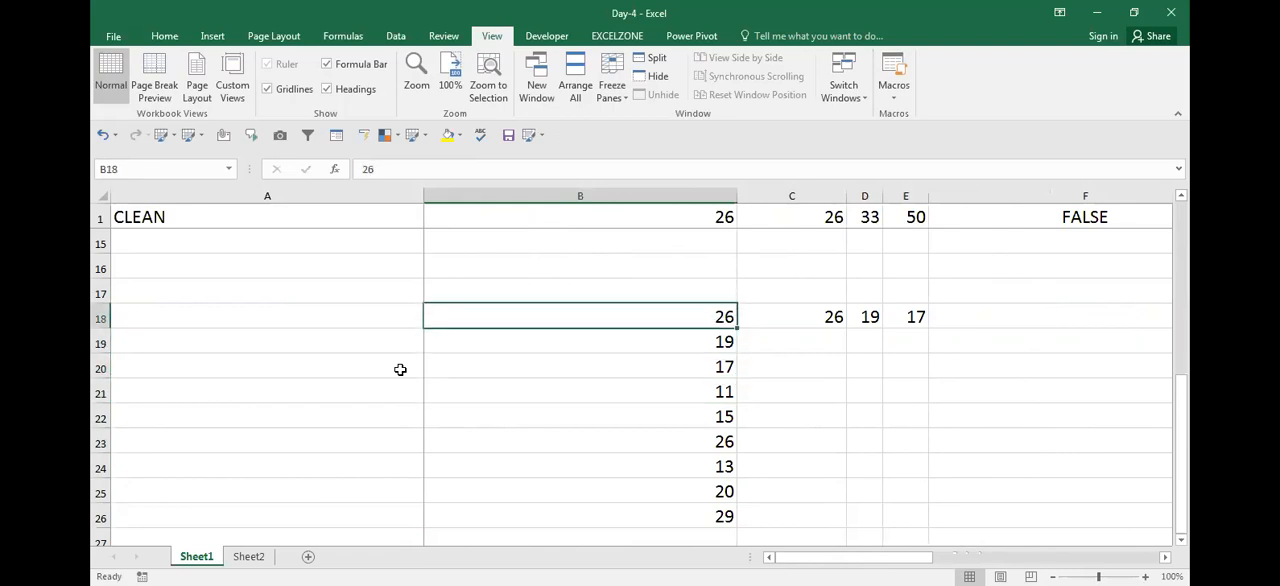
Check the TRANSPOSE array formula cell by cell from C18 through G18
{"action": "key", "text": "Right"}
{"action": "key", "text": "Right"}
{"action": "key", "text": "Right"}
{"action": "key", "text": "Right"}
{"action": "key", "text": "Right"}
{"action": "key", "text": "Right"}
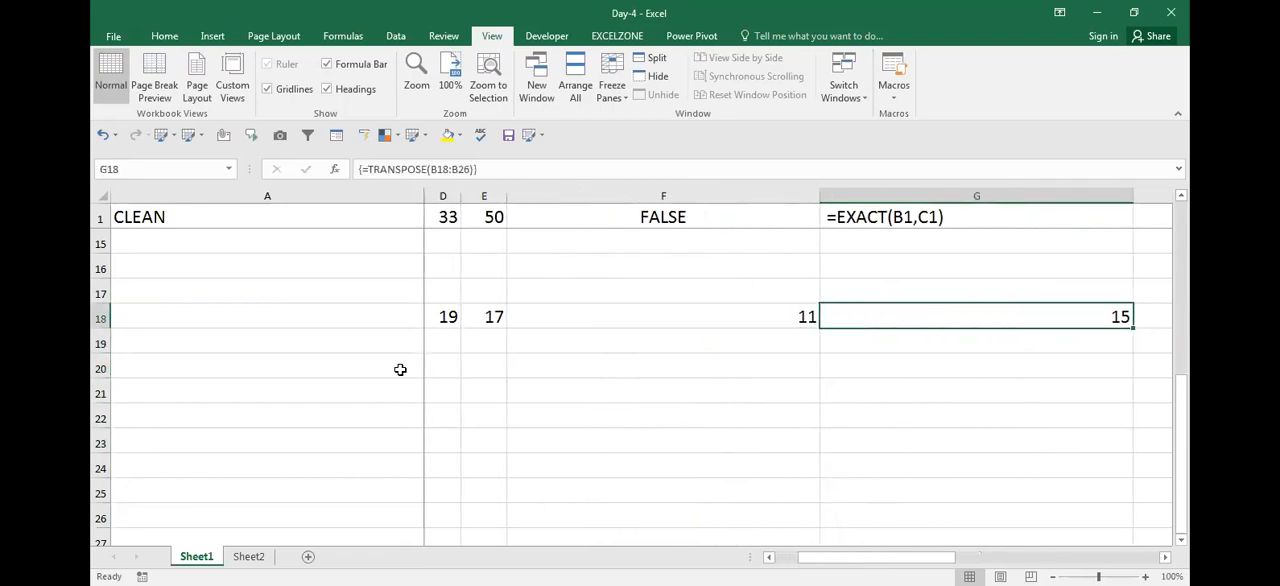
{"action": "key", "text": "Left"}
{"action": "key", "text": "Left"}
{"action": "key", "text": "Left"}
{"action": "key", "text": "Left"}
{"action": "key", "text": "Left"}
{"action": "key", "text": "Left"}
{"action": "key", "text": "Right"}
{"action": "key", "text": "Right"}
{"action": "key", "text": "Right"}
{"action": "key", "text": "Right"}
{"action": "key", "text": "Right"}
{"action": "key", "text": "Right"}
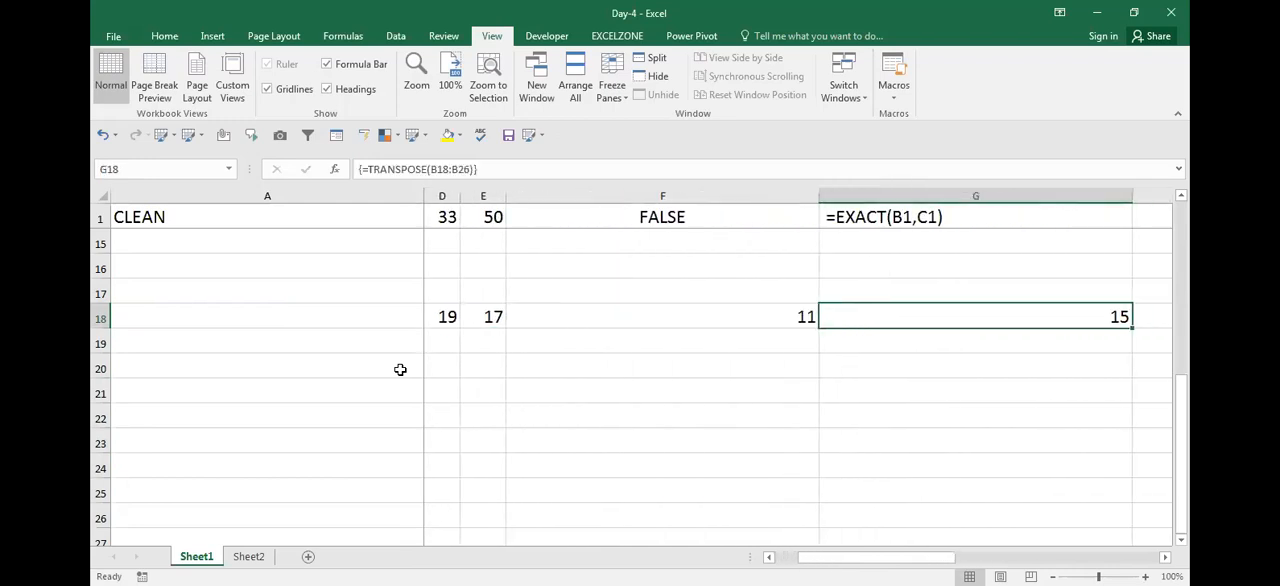
{"action": "key", "text": "Left"}
{"action": "key", "text": "Left"}
{"action": "key", "text": "Left"}
{"action": "key", "text": "Left"}
{"action": "key", "text": "Left"}
Compare the plain value in B18 with the array formula in C18 and the cells beside it
{"action": "key", "text": "Left"}
{"action": "key", "text": "Right"}
{"action": "key", "text": "Right"}
{"action": "key", "text": "Right"}
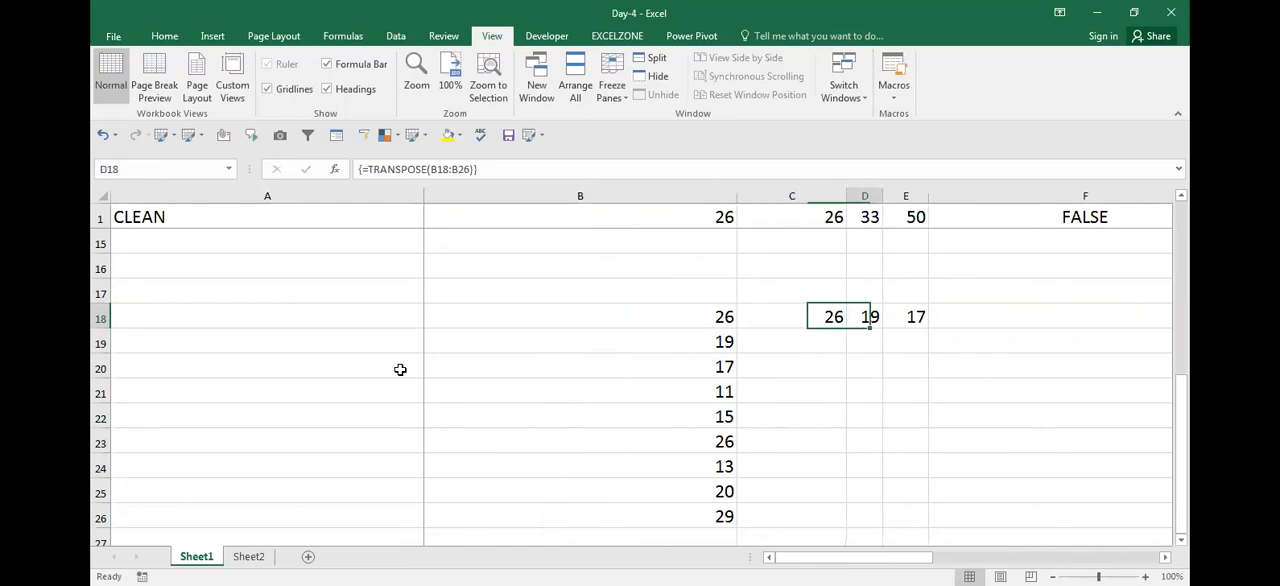
{"action": "key", "text": "Left"}
{"action": "key", "text": "Left"}
{"action": "key", "text": "Left"}
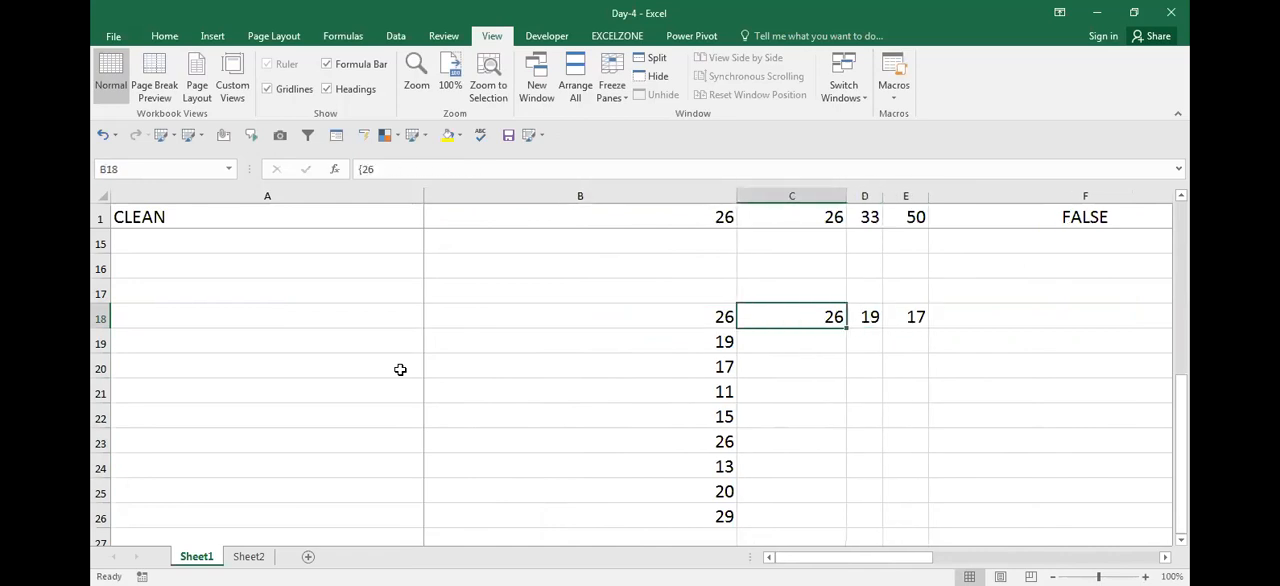
{"action": "key", "text": "Down"}
{"action": "key", "text": "Up"}
{"action": "key", "text": "Right"}
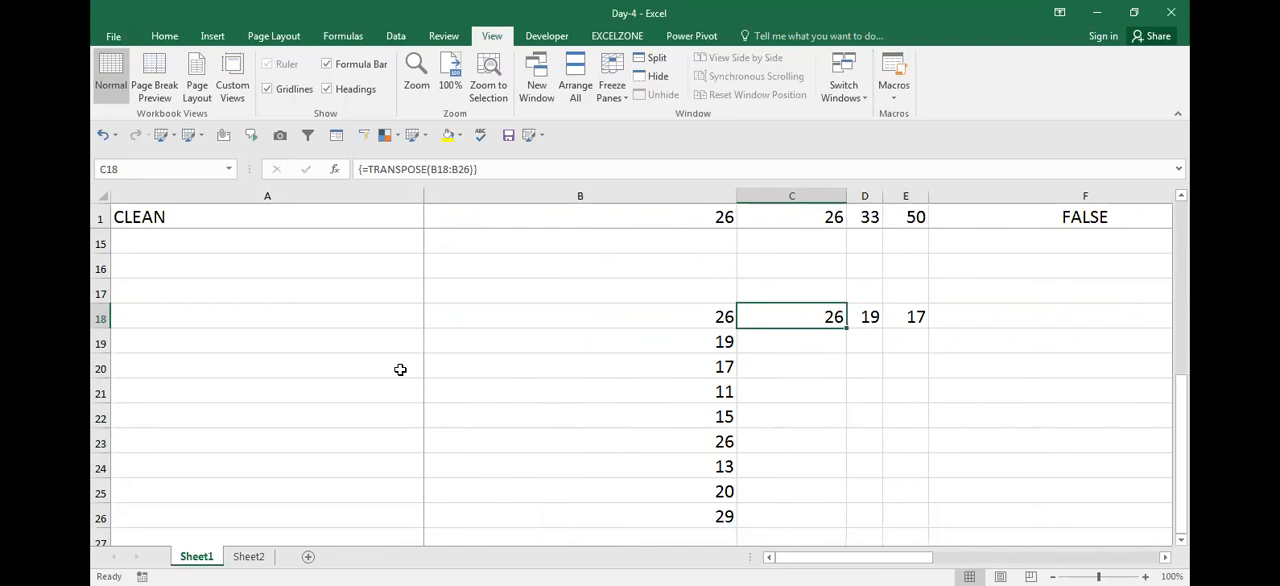
{"action": "key", "text": "Down"}
{"action": "key", "text": "Up"}
{"action": "key", "text": "Left"}
{"action": "key", "text": "Right"}
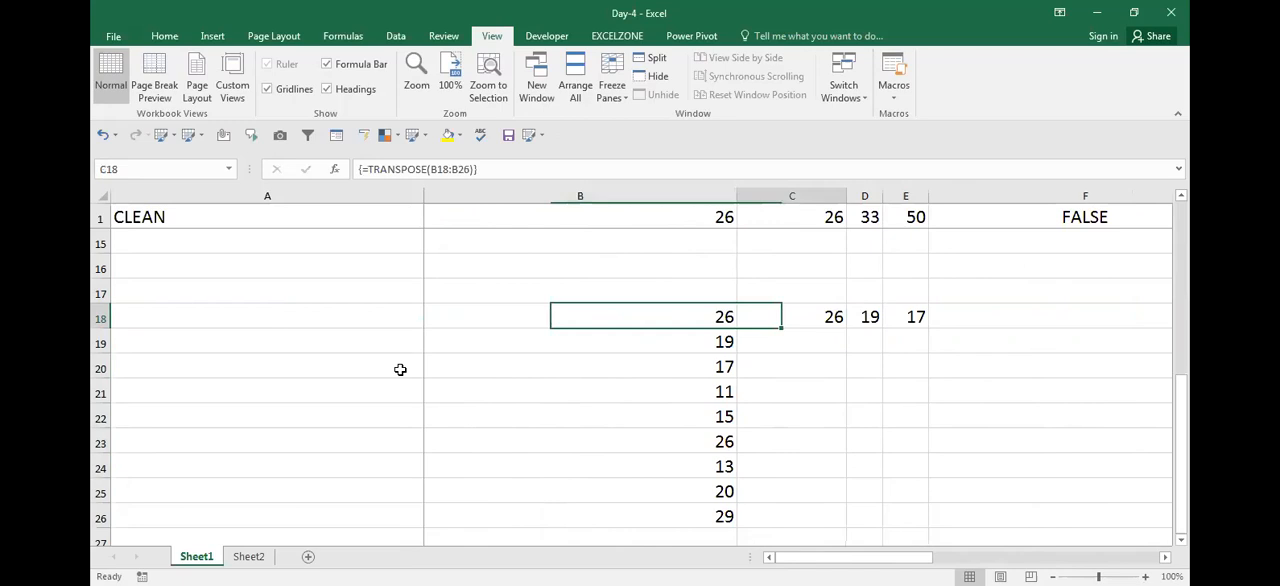
{"action": "key", "text": "Right"}
{"action": "key", "text": "Right"}
{"action": "key", "text": "Right"}
{"action": "key", "text": "Right"}
{"action": "key", "text": "Left"}
{"action": "key", "text": "Left"}
{"action": "key", "text": "Left"}
{"action": "key", "text": "Left"}
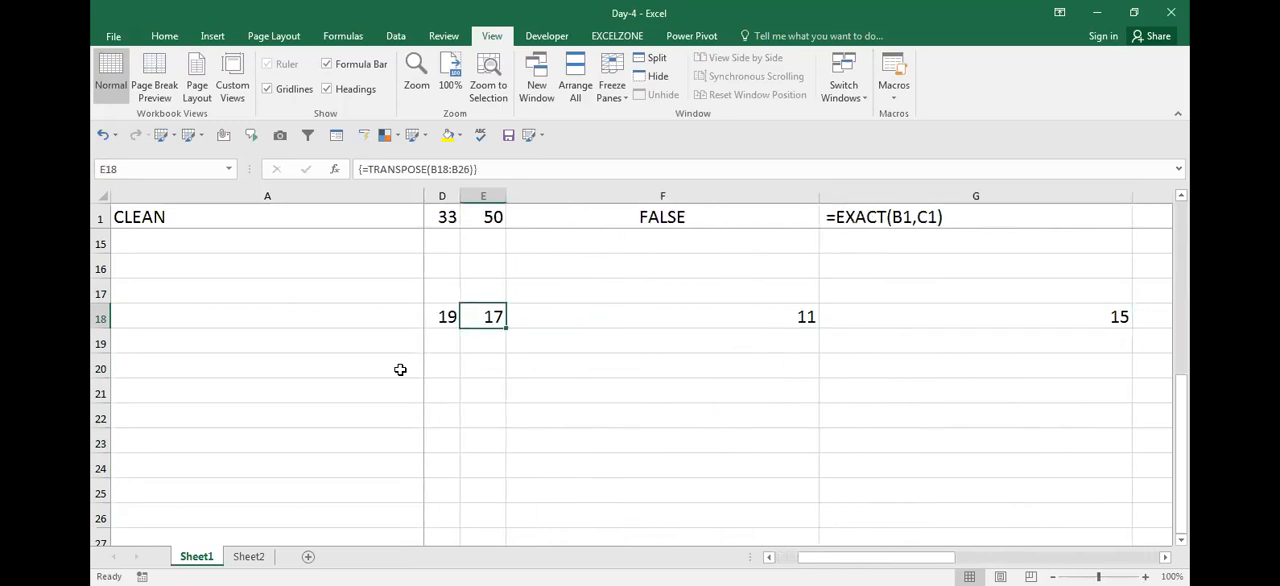
Check the neighbouring cells of the transposed row 18 and return to the original number list in column B
{"action": "key", "text": "Left"}
{"action": "key", "text": "Right"}
{"action": "key", "text": "Left"}
{"action": "key", "text": "Right"}
{"action": "key", "text": "Up"}
{"action": "key", "text": "Up"}
{"action": "key", "text": "Up"}
{"action": "key", "text": "Up"}
{"action": "key", "text": "Up"}
{"action": "key", "text": "Up"}
{"action": "key", "text": "Up"}
{"action": "key", "text": "Up"}
{"action": "key", "text": "Up"}
{"action": "key", "text": "Up"}
{"action": "key", "text": "Up"}
{"action": "key", "text": "Up"}
{"action": "key", "text": "Up"}
{"action": "key", "text": "Up"}
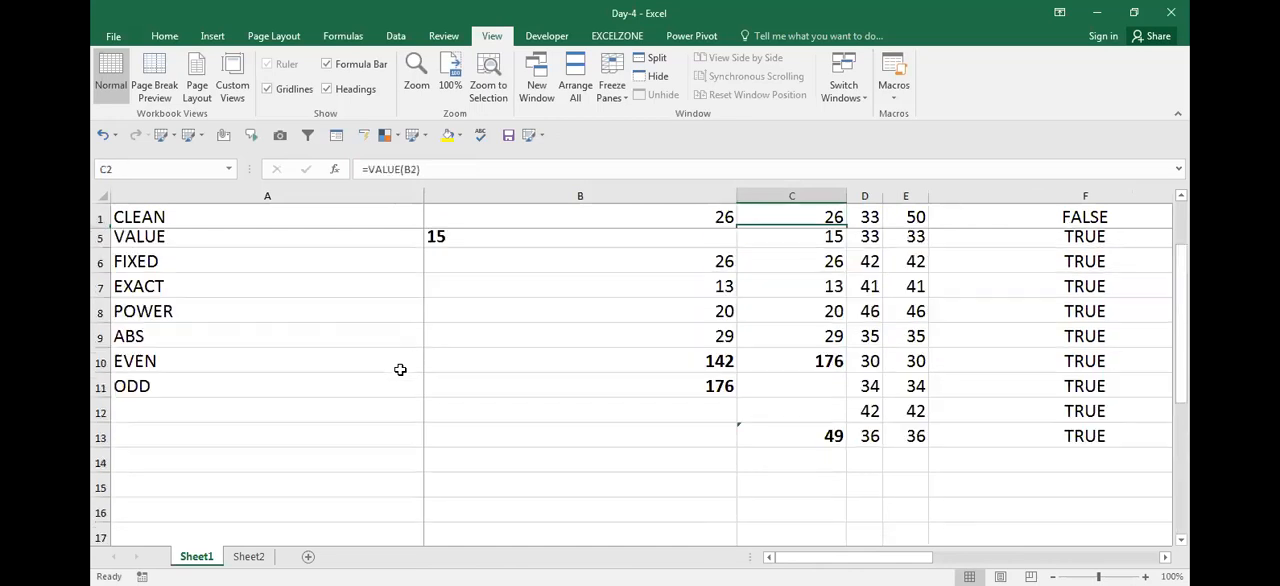
{"action": "key", "text": "Left"}
{"action": "key", "text": "Down"}
{"action": "key", "text": "Down"}
{"action": "key", "text": "Down"}
{"action": "key", "text": "Down"}
{"action": "key", "text": "Down"}
{"action": "key", "text": "Down"}
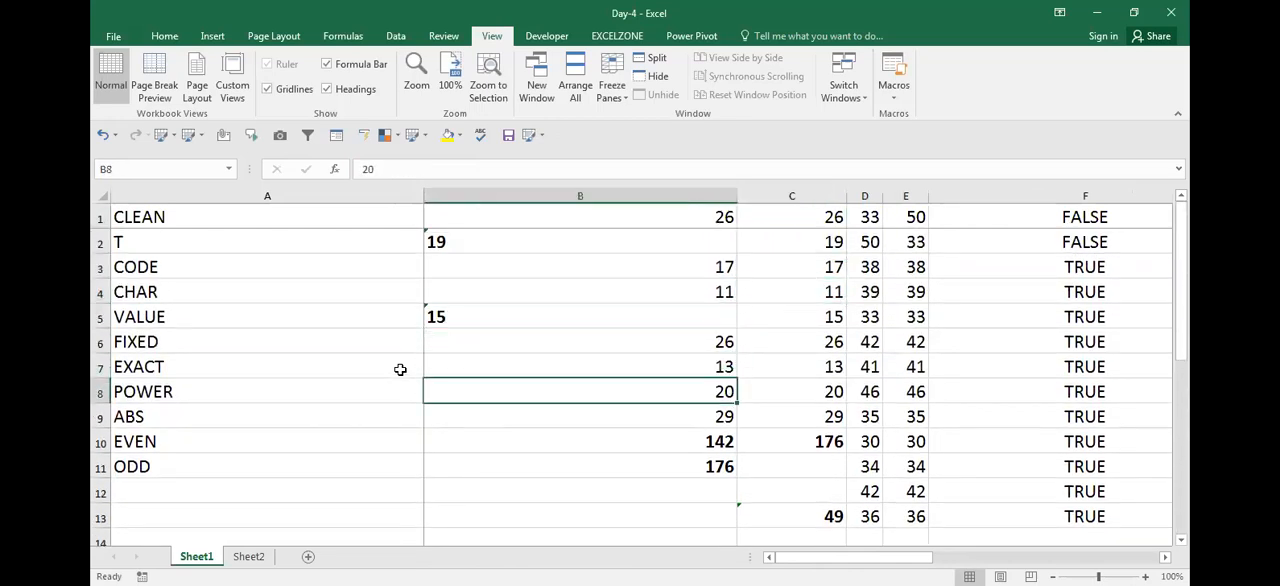
Compare the plain SUM formula in B10 with the SUM and VALUE array formula in B11
{"action": "key", "text": "Down"}
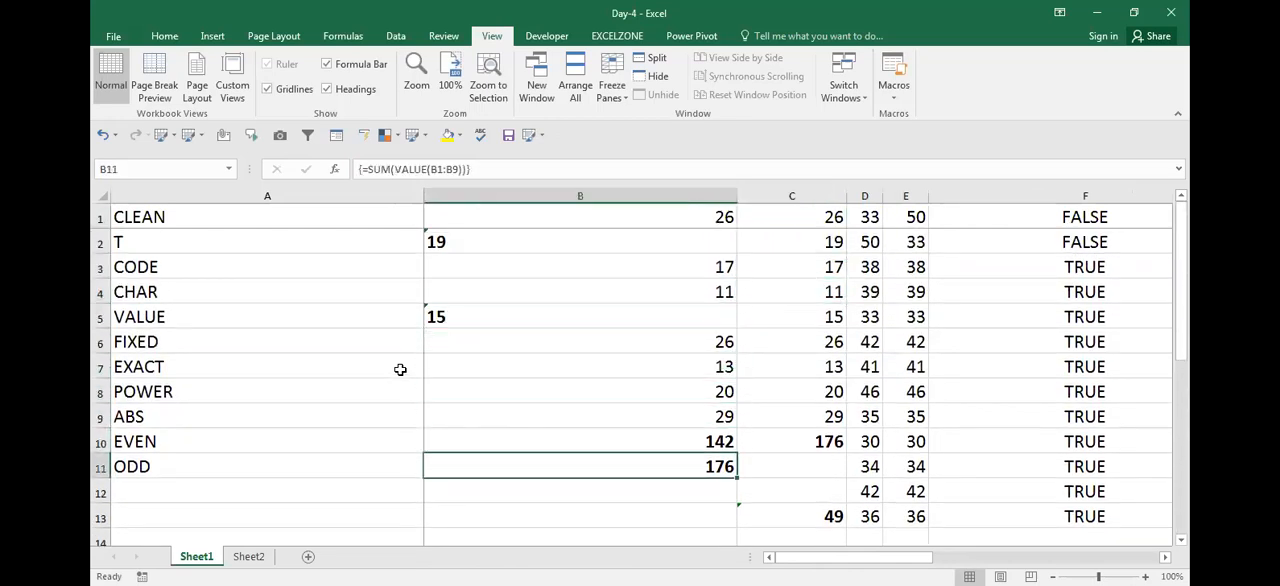
{"action": "key", "text": "Up"}
{"action": "key", "text": "Up"}
{"action": "key", "text": "Down"}
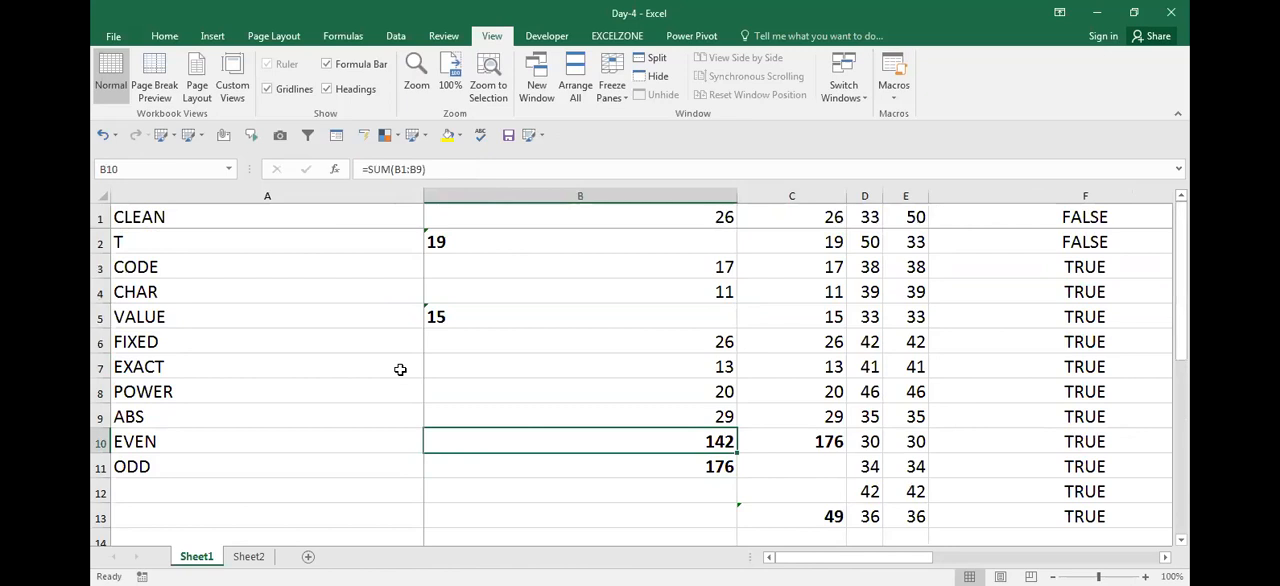
{"action": "key", "text": "Down"}
{"action": "key", "text": "Up"}
{"action": "key", "text": "Up"}
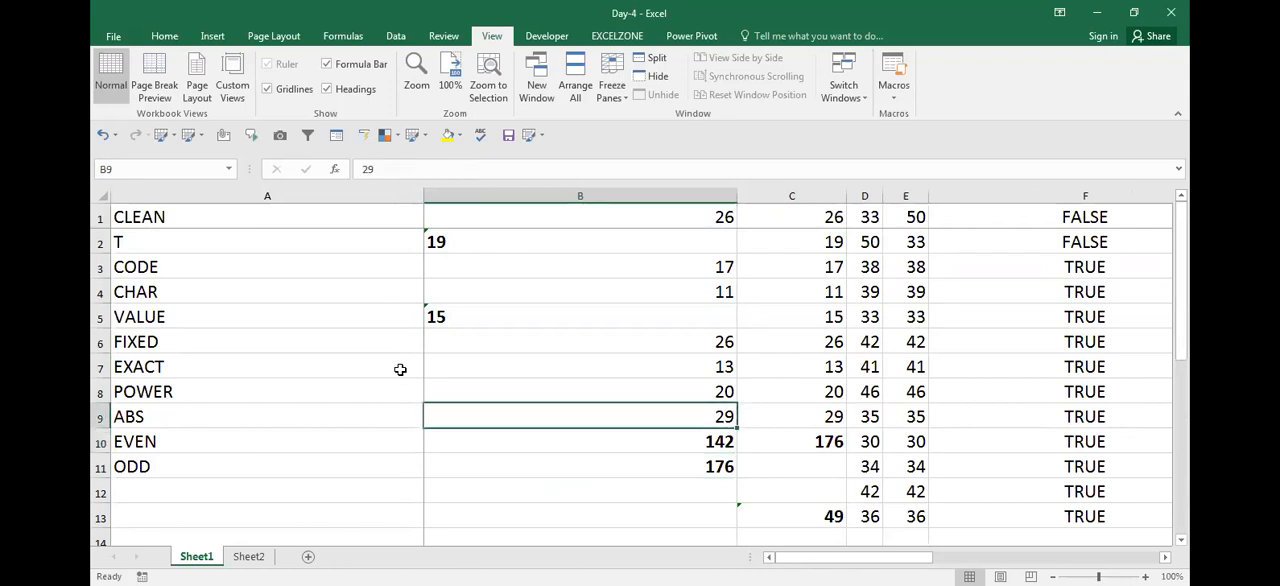
Insert an empty column between column B and the converted values in column C
{"action": "key", "text": "Right"}
{"action": "key", "text": "ctrl+space"}
{"action": "key", "text": "ctrl+shift+plus"}
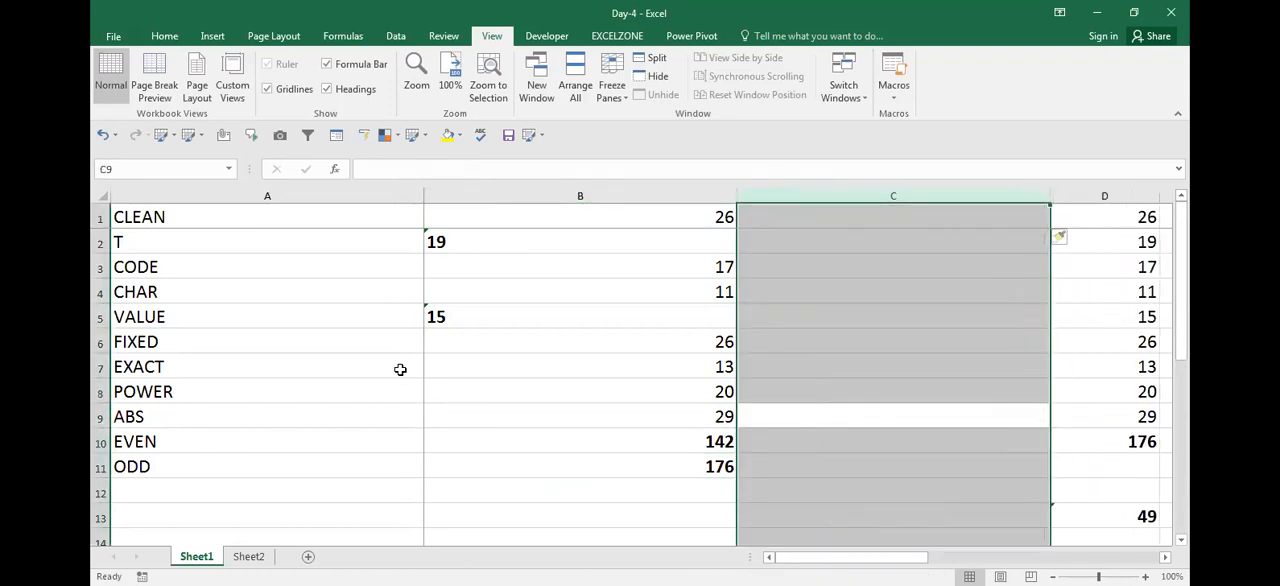
{"action": "key", "text": "Up"}
{"action": "key", "text": "Up"}
{"action": "key", "text": "Up"}
{"action": "key", "text": "Up"}
{"action": "key", "text": "Up"}
{"action": "key", "text": "Up"}
{"action": "key", "text": "Up"}
{"action": "key", "text": "Up"}
{"action": "type", "text": "="}
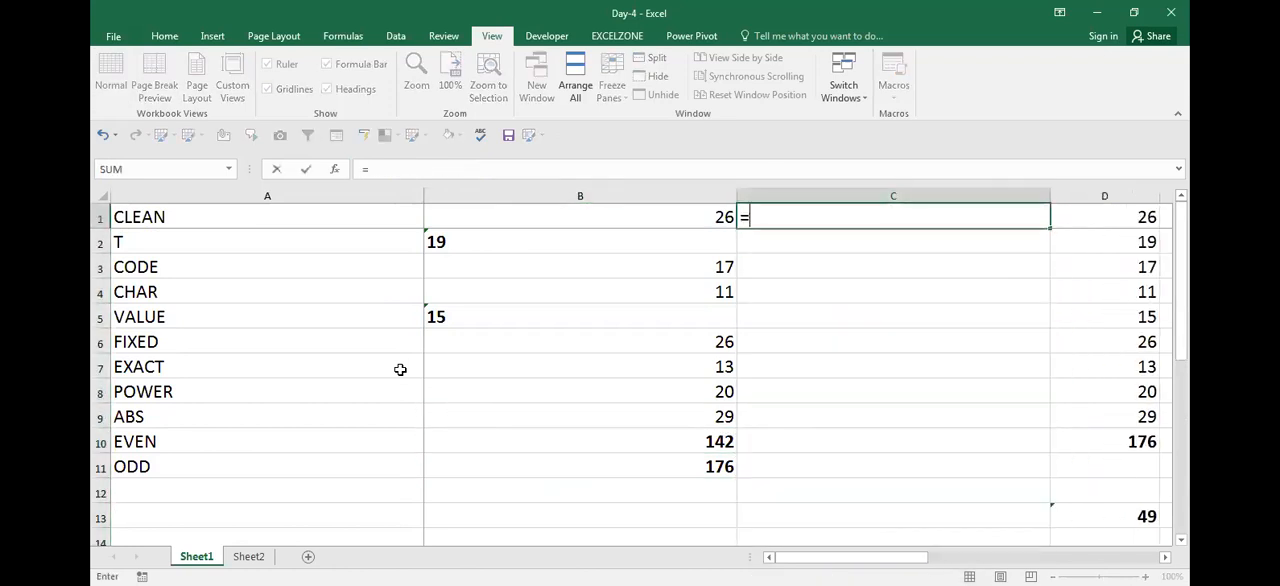
{"action": "type", "text": "VALUE("}
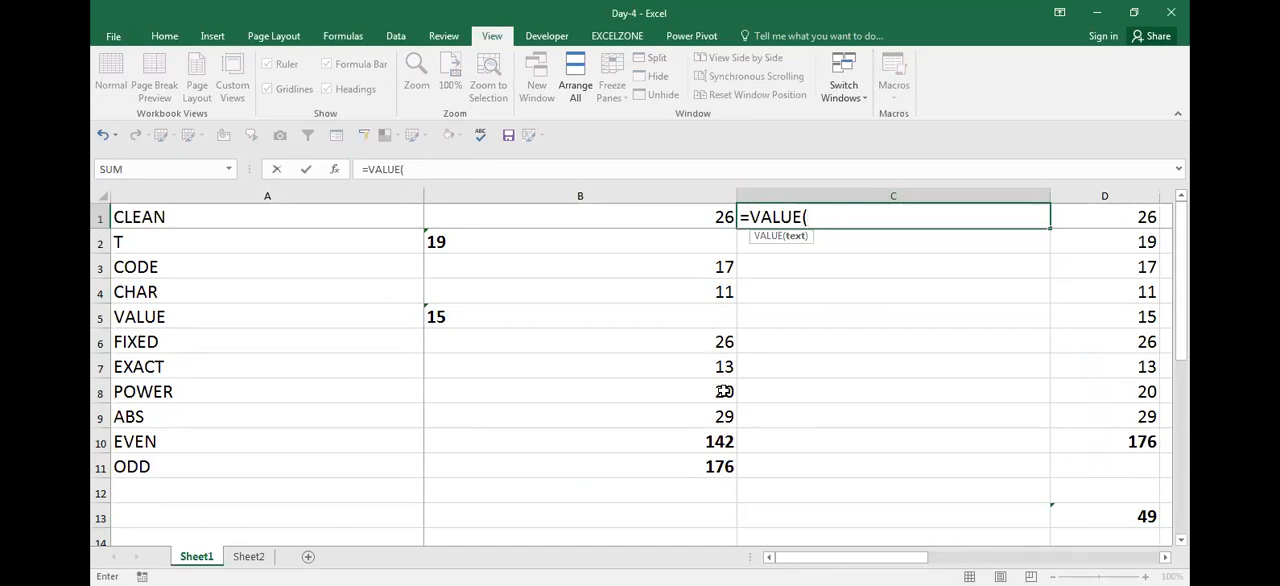
{"action": "key", "text": "Escape"}
Inspect the array formula in B11 in edit mode, reconfirm it as an array formula, and highlight its source range B1:B9
{"action": "left_click", "coordinate": [714, 470]}
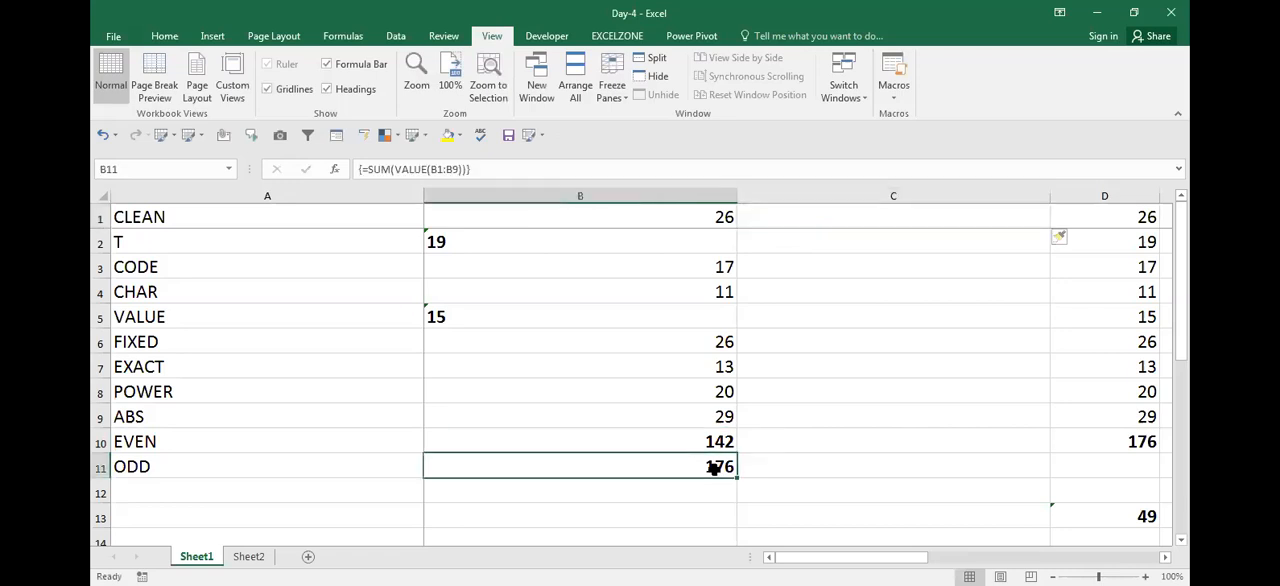
{"action": "double_click", "coordinate": [714, 468]}
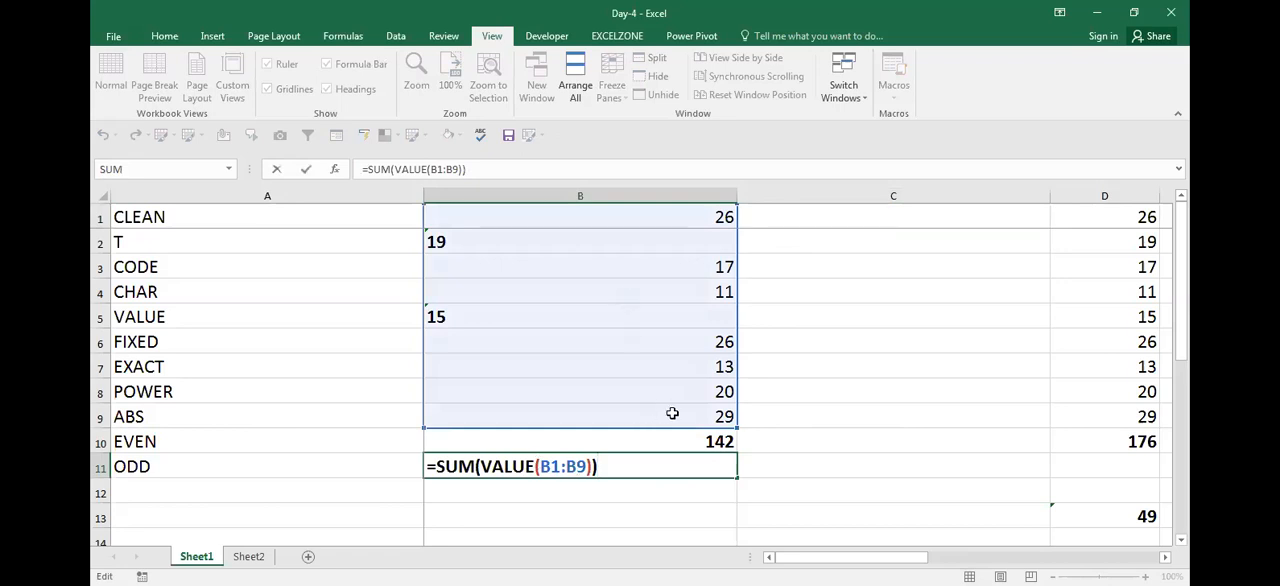
{"action": "key", "text": "ctrl+shift+Return"}
{"action": "key", "text": "Up"}
{"action": "key", "text": "Up"}
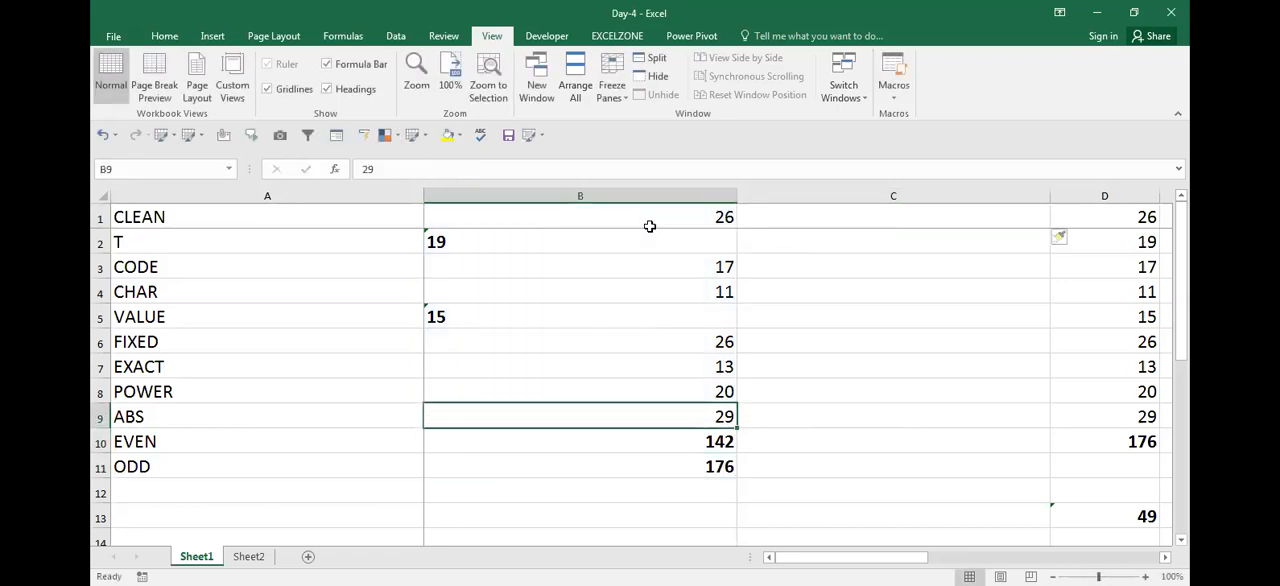
{"action": "left_click", "coordinate": [651, 226], "text": "shift"}
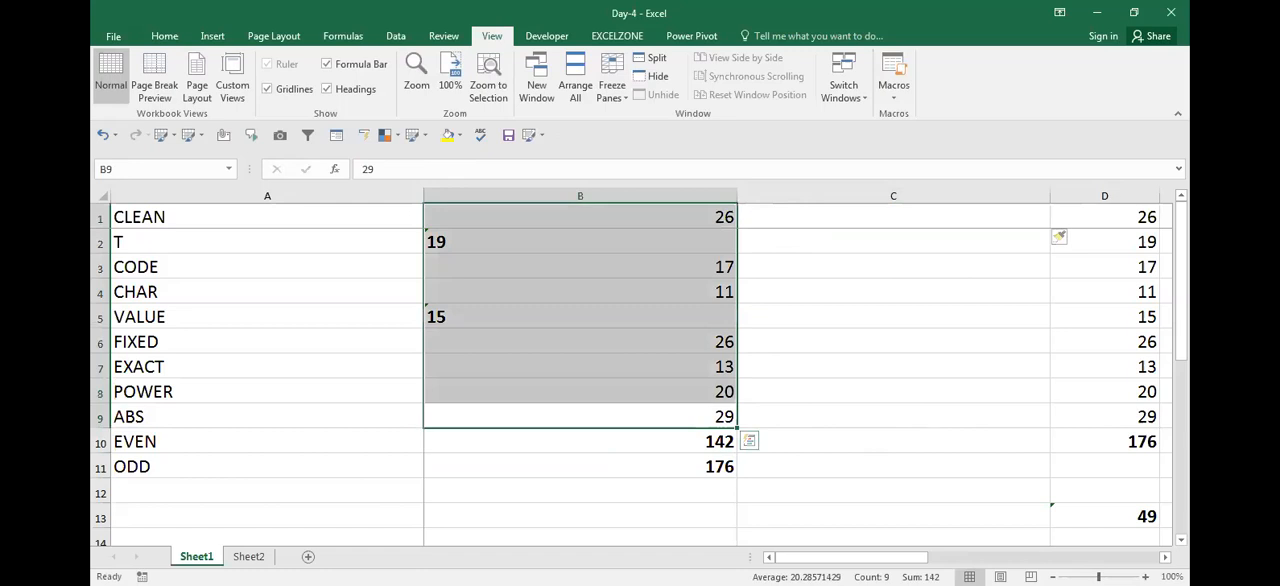
{"action": "key", "text": "Down"}
{"action": "key", "text": "Down"}
{"action": "key", "text": "Up"}
{"action": "key", "text": "Right"}
{"action": "type", "text": "="}
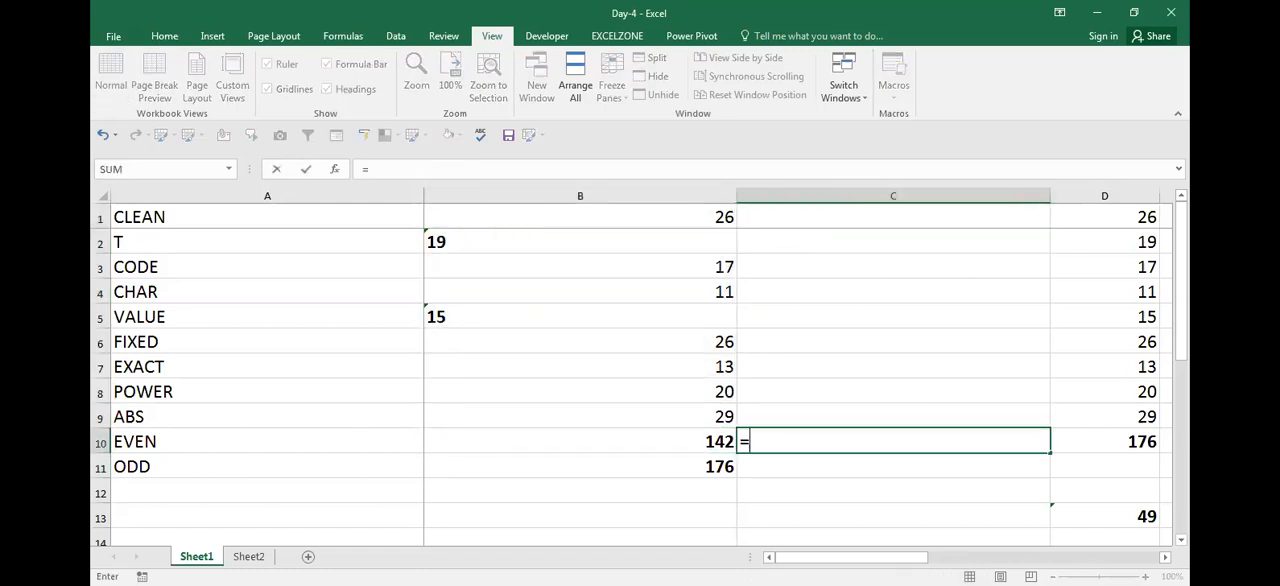
{"action": "type", "text": "VALUE("}
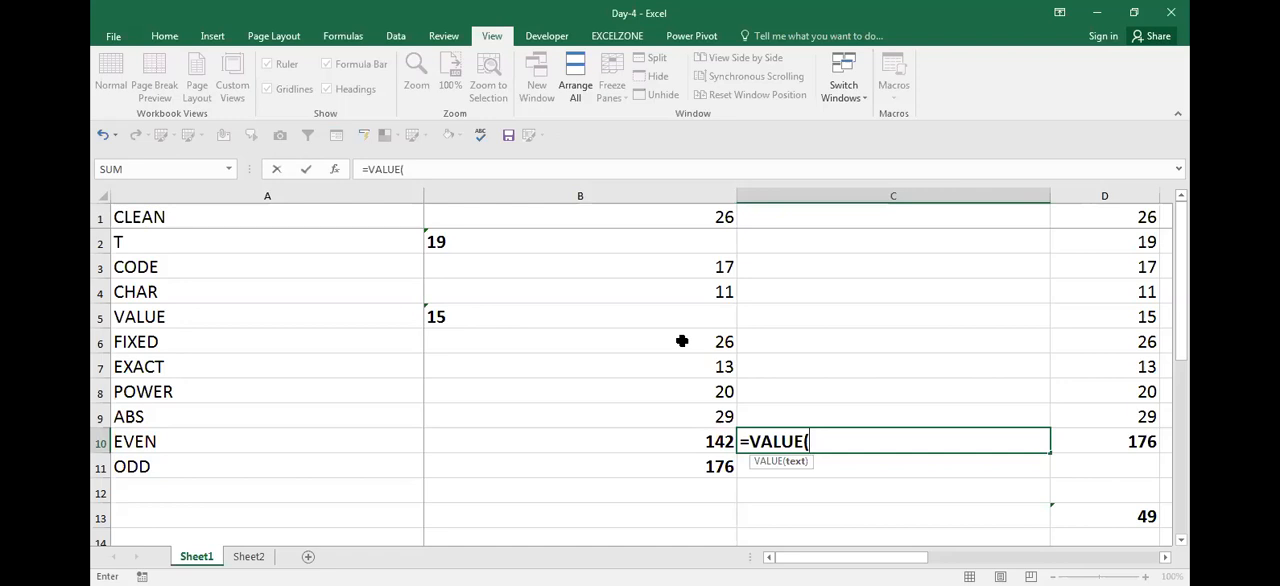
{"action": "key", "text": "Escape"}
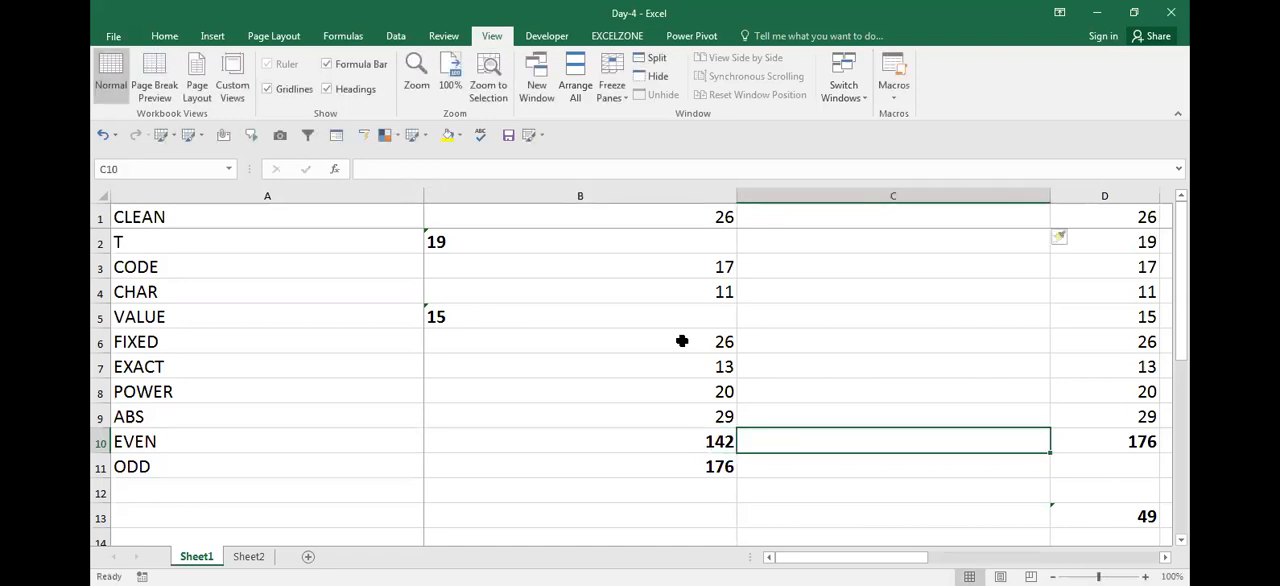
Enter the note CTRL+SHIFT+ENTER in C10, beside the plain total
{"action": "type", "text": "CTRL+SHIFT"}
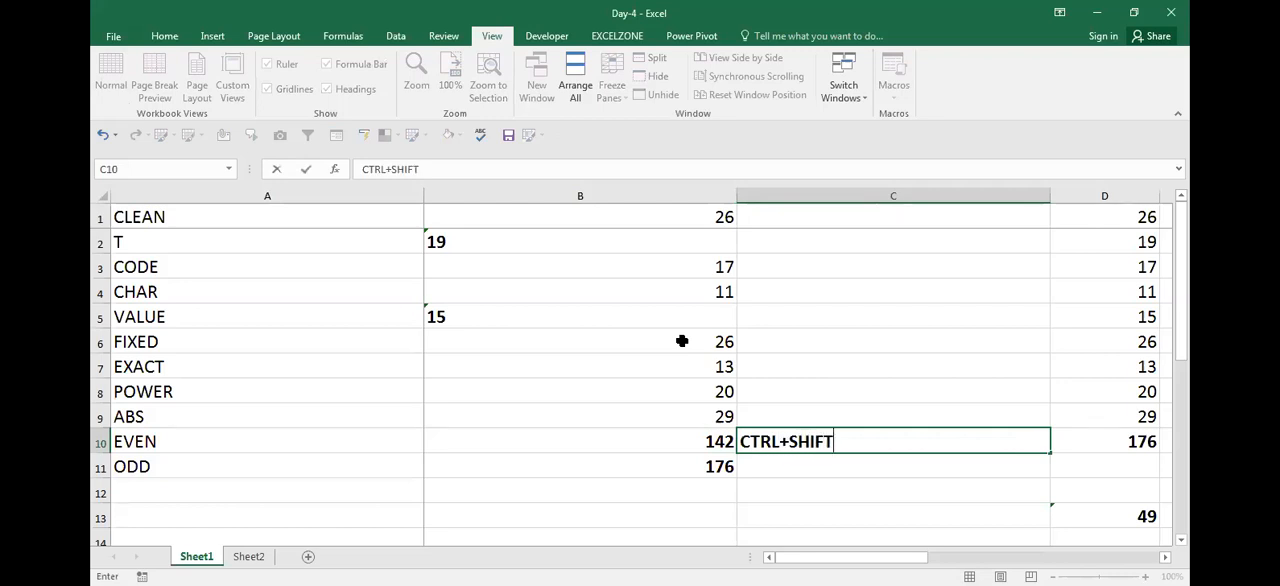
{"action": "type", "text": "+ENTER"}
{"action": "key", "text": "ctrl+Return"}
{"action": "key", "text": "Up"}
{"action": "key", "text": "Left"}
{"action": "key", "text": "Right"}
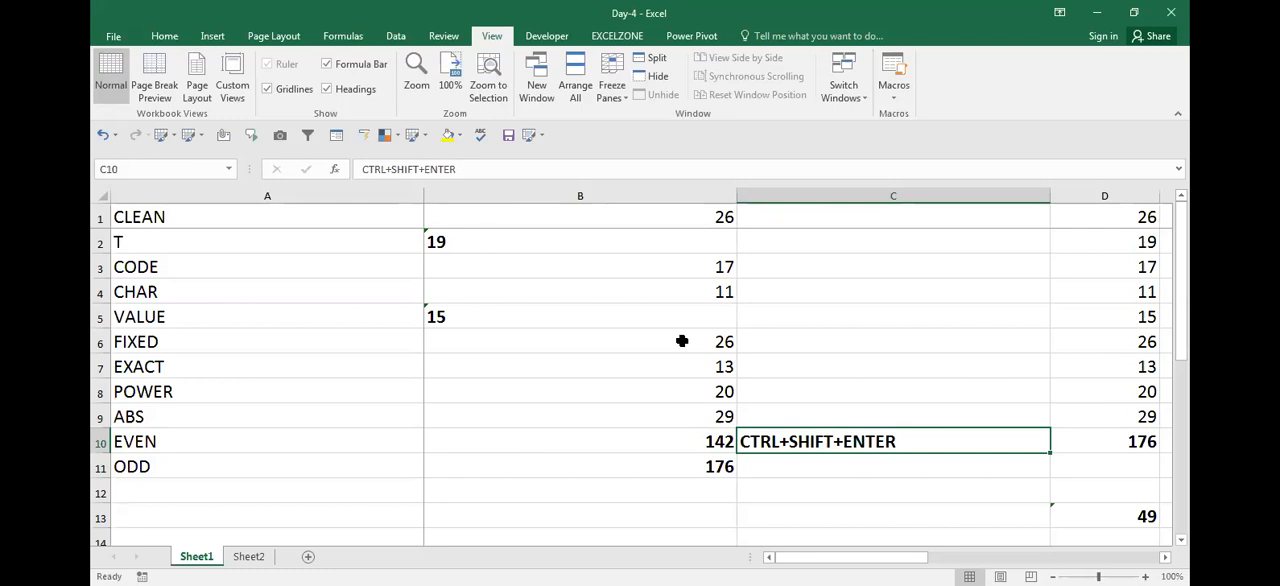
Check the array formula in B11 against the plain SUM formula in B10
{"action": "key", "text": "Left"}
{"action": "key", "text": "Down"}
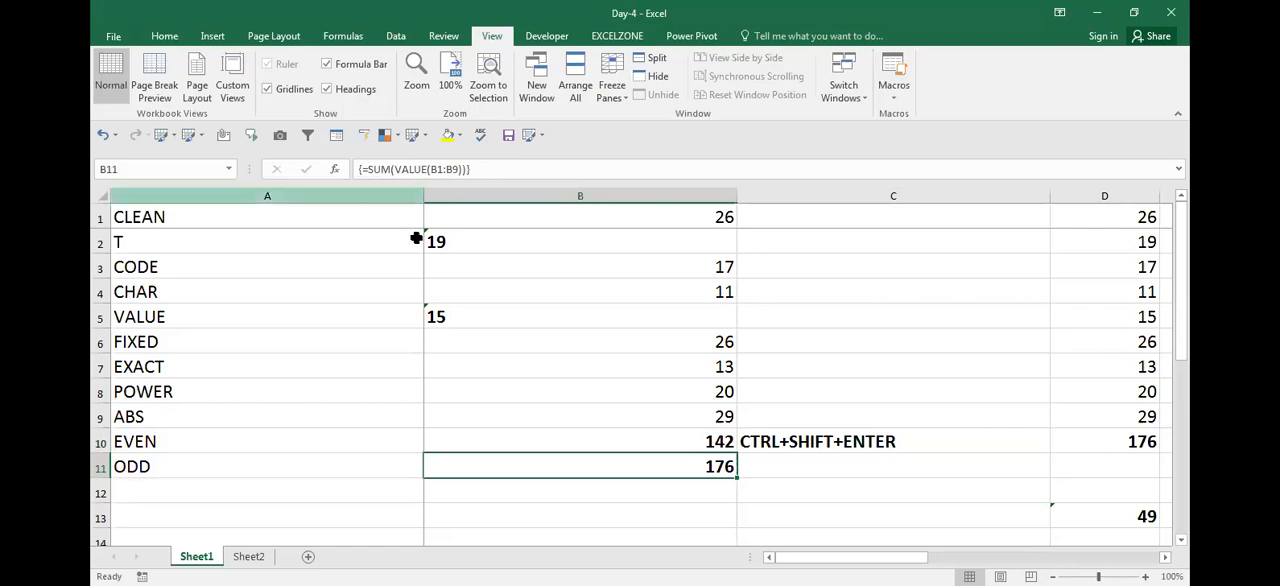
{"action": "key", "text": "Up"}
{"action": "key", "text": "Down"}
{"action": "key", "text": "Down"}
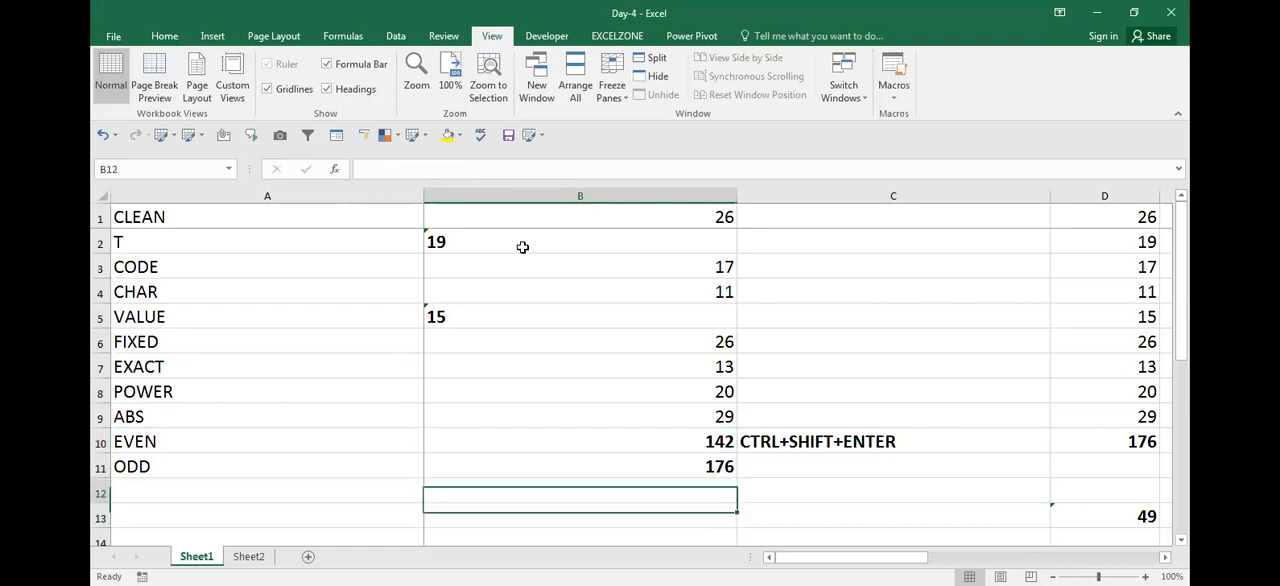
Enter =SUM(B1:B9) in B12 as a normal formula and make the cell bold
{"action": "type", "text": "=SUM("}
{"action": "key", "text": "Up"}
{"action": "key", "text": "Up"}
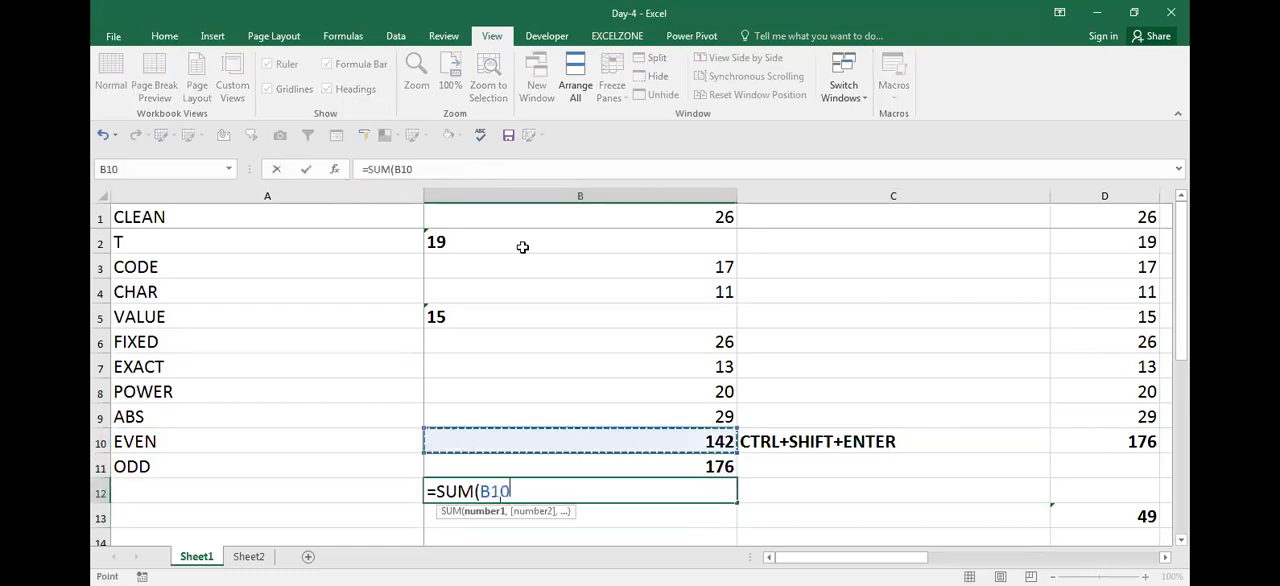
{"action": "key", "text": "Up"}
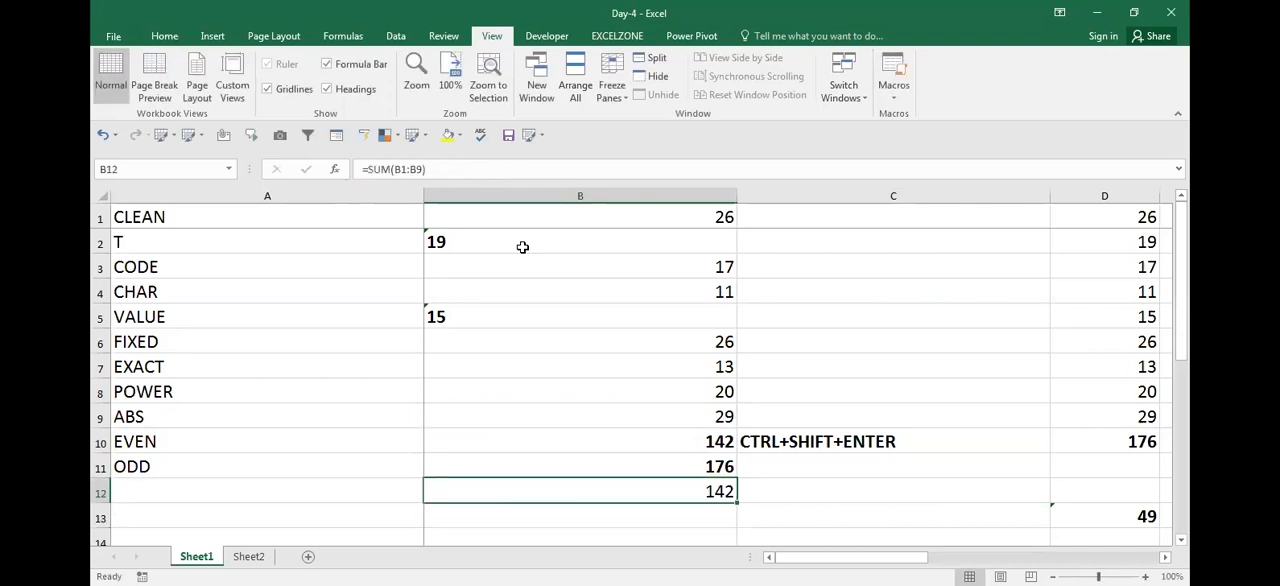
{"action": "left_click", "coordinate": [522, 247], "text": "ctrl"}
{"action": "left_click", "coordinate": [522, 247]}
{"action": "key", "text": "Down"}
{"action": "key", "text": "Down"}
{"action": "key", "text": "ctrl+Down"}
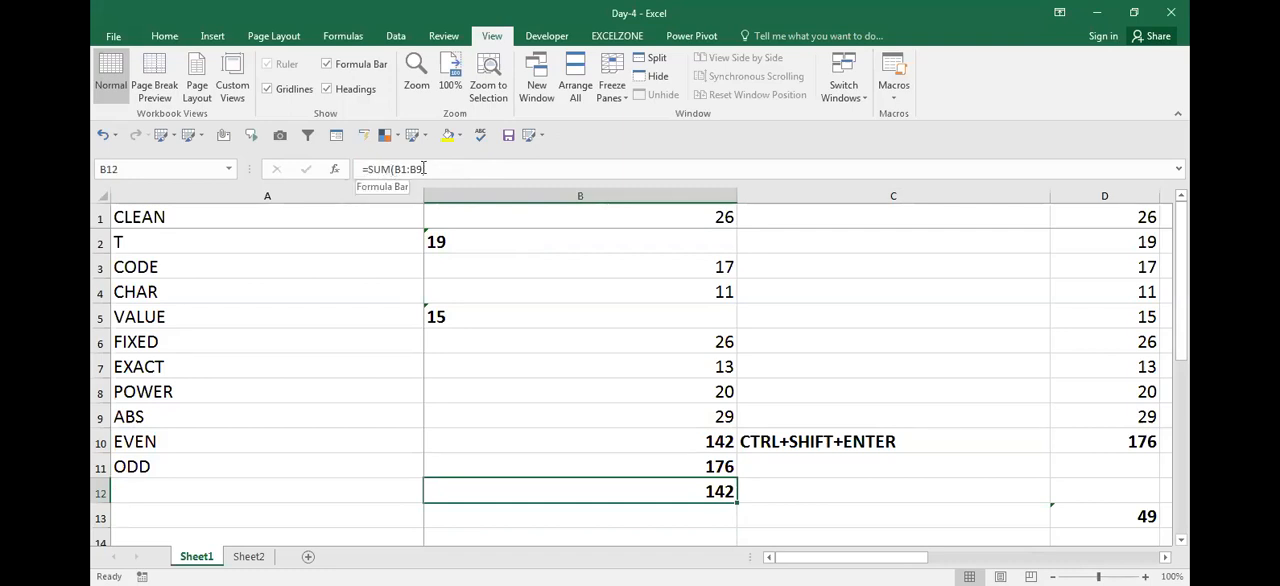
Show the array formula of B11 and draw a red rectangle around it as an on-screen annotation
{"action": "key", "text": "Up"}
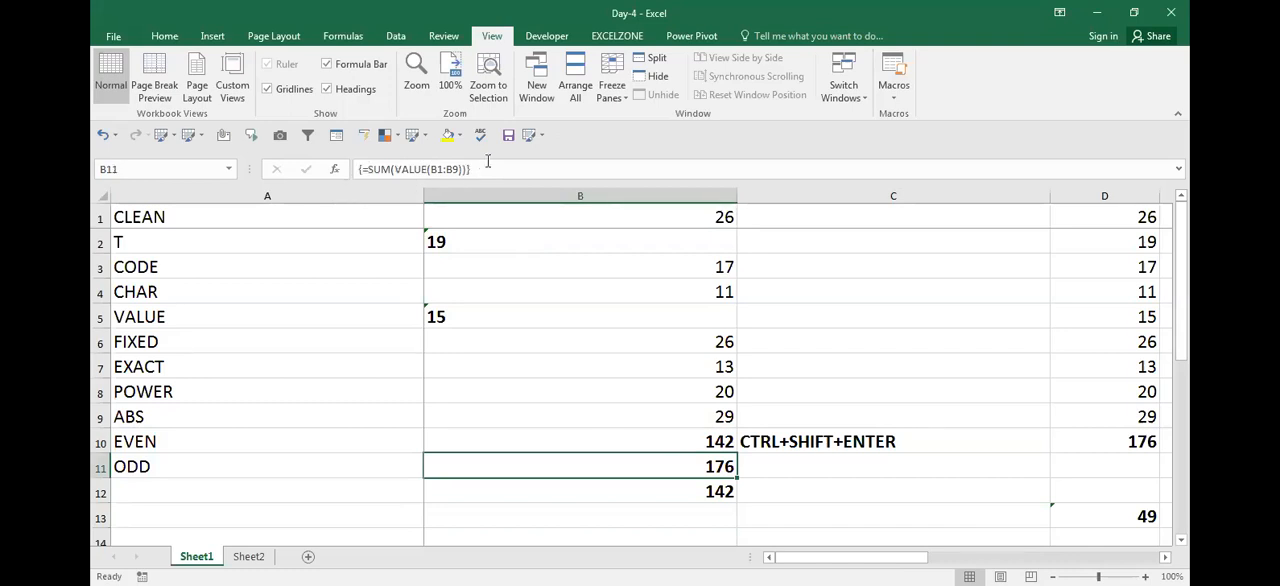
{"action": "key", "text": "ctrl+shift+d"}
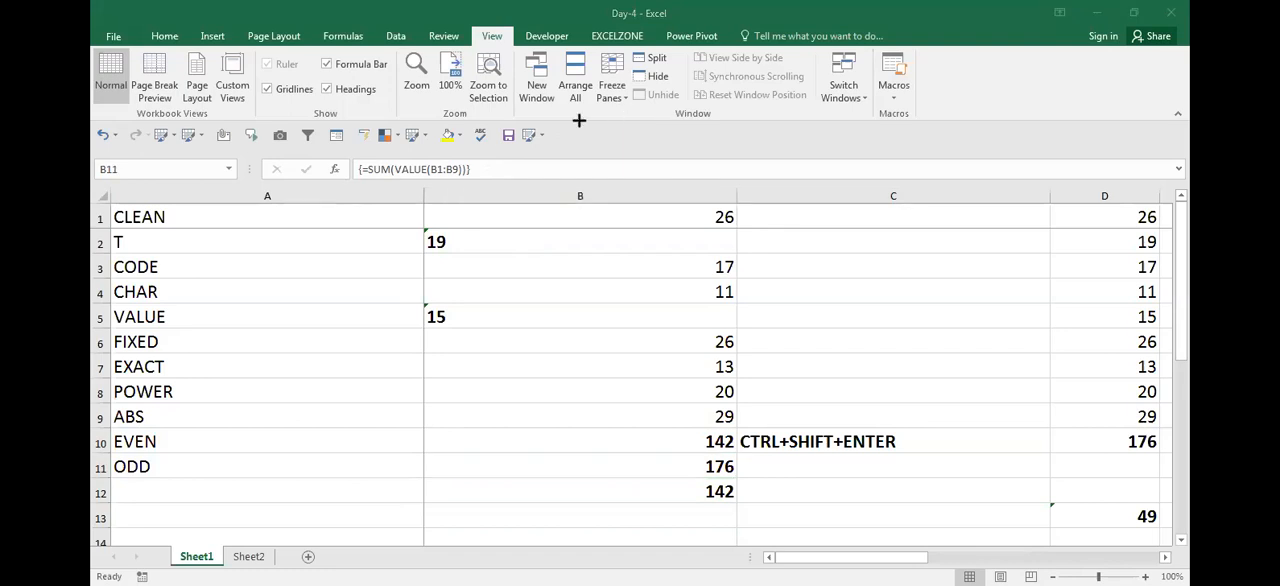
{"action": "mouse_move", "coordinate": [335, 157]}
{"action": "left_mouse_down"}
{"action": "mouse_move", "coordinate": [457, 171]}
{"action": "mouse_move", "coordinate": [498, 193]}
{"action": "left_mouse_up"}
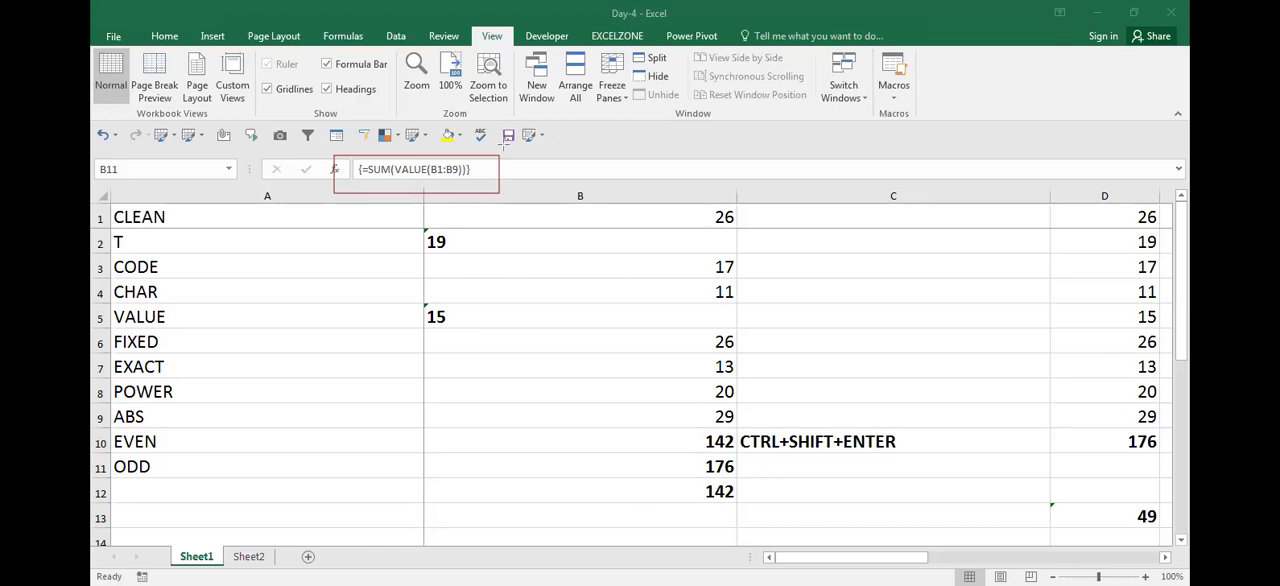
Re-enter =SUM(VALUE(B1:B9)) in B11 and confirm it as an array formula
{"action": "left_click", "coordinate": [716, 484]}
{"action": "left_click", "coordinate": [715, 477]}
{"action": "key", "text": "Right"}
{"action": "key", "text": "Left"}
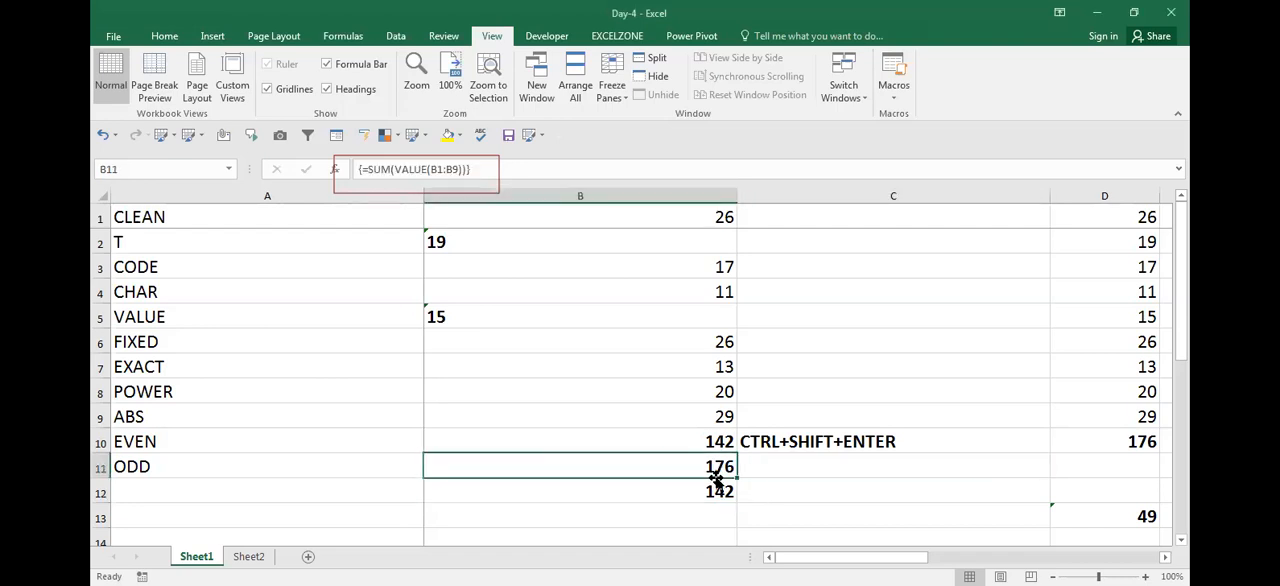
{"action": "type", "text": "="}
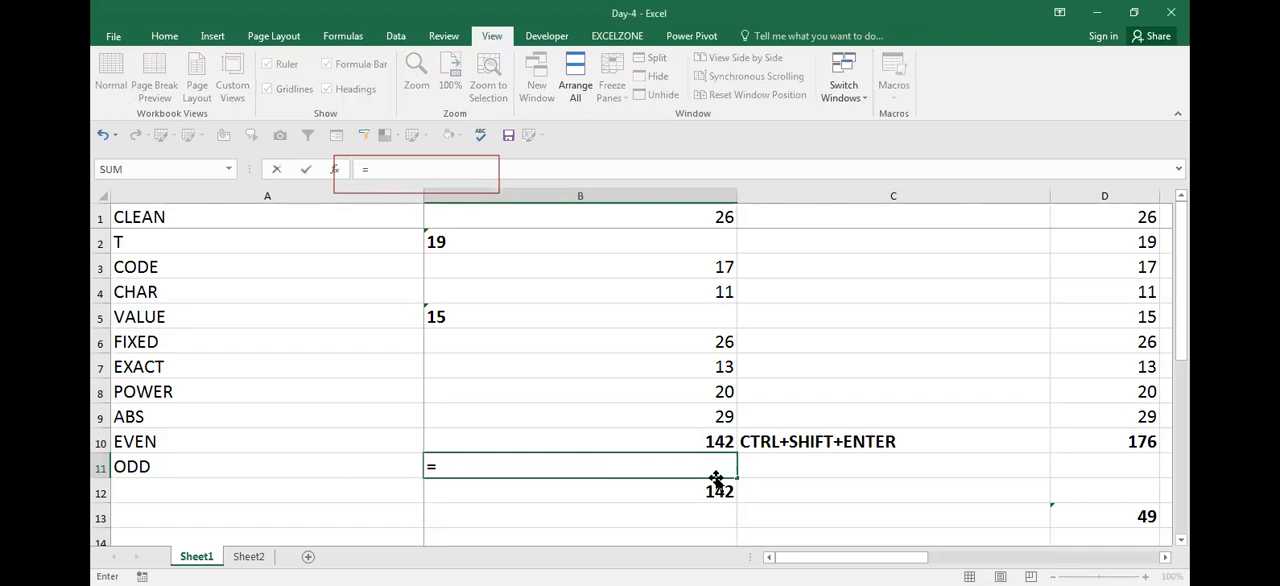
{"action": "type", "text": "SUM(VALUE("}
{"action": "key", "text": "Up"}
{"action": "key", "text": "Up"}
{"action": "key", "text": "ctrl+shift+Up"}
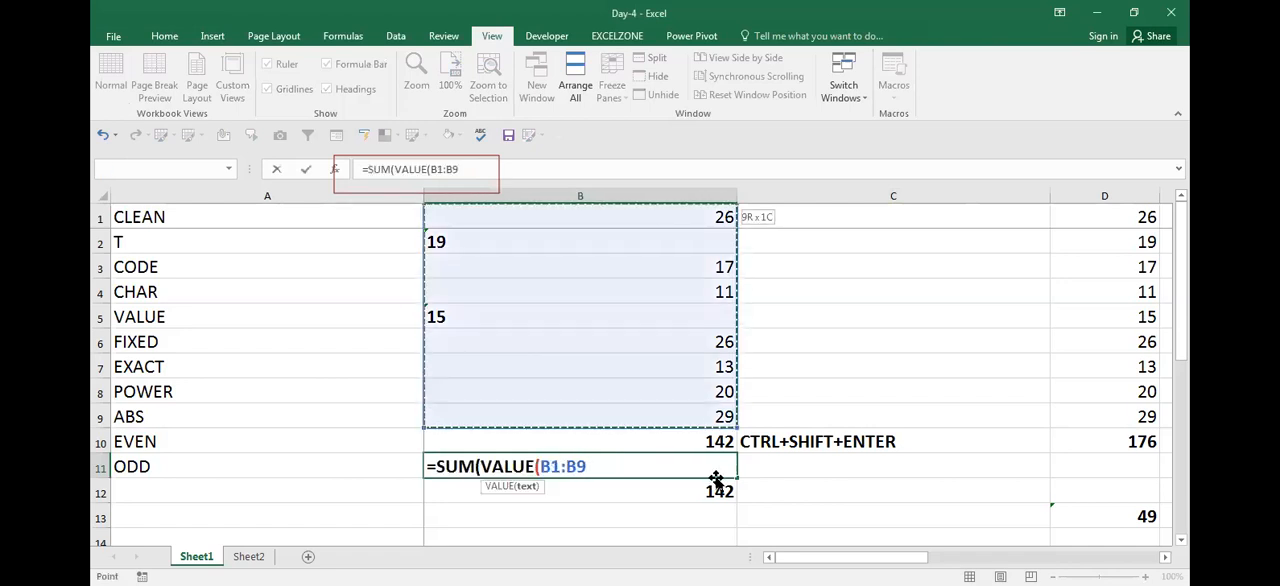
{"action": "type", "text": "))"}
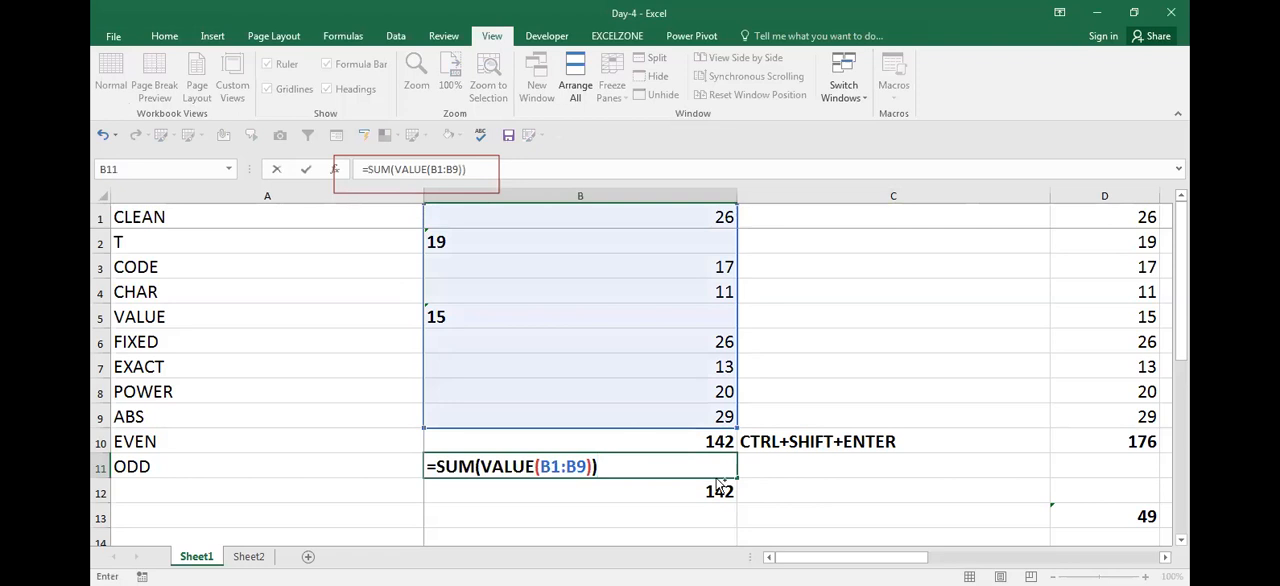
{"action": "key", "text": "ctrl+shift+Return"}
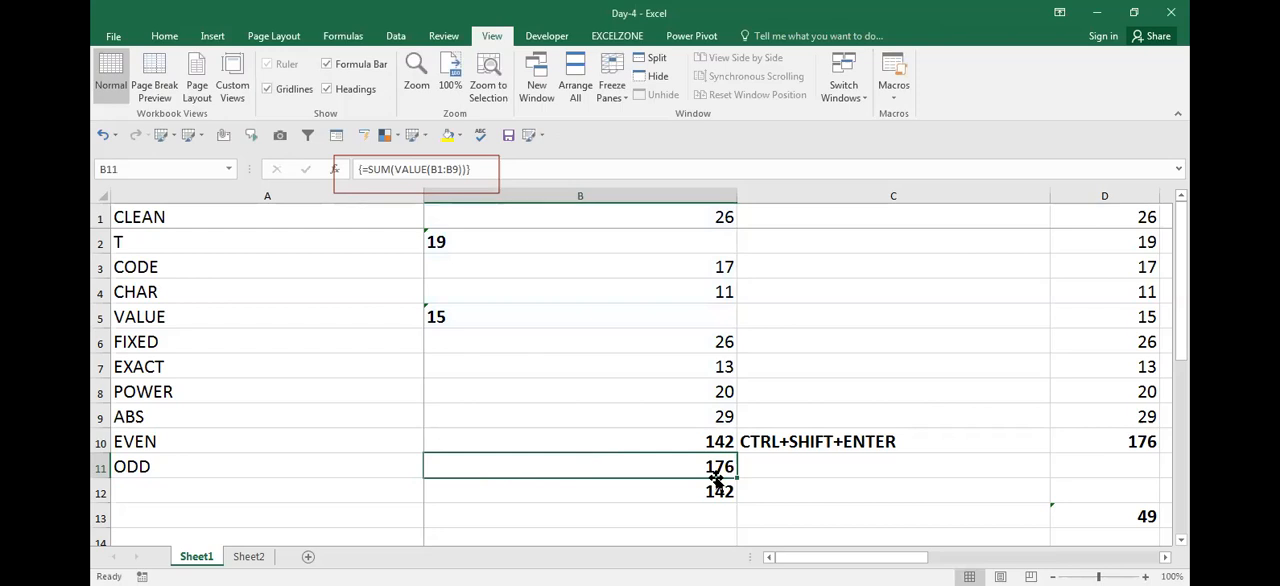
Compare the normal formula in B12 with the array formula in B11, opening B11 for editing and reconfirming it as an array formula
{"action": "left_click", "coordinate": [496, 193]}
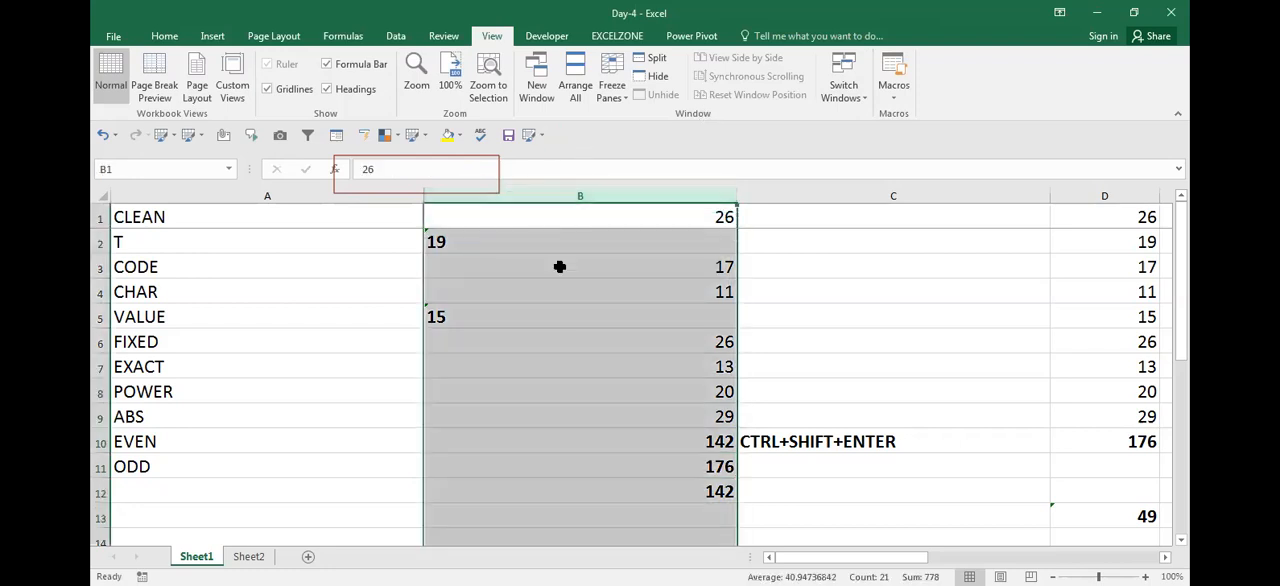
{"action": "left_click", "coordinate": [592, 305]}
{"action": "left_click", "coordinate": [720, 492]}
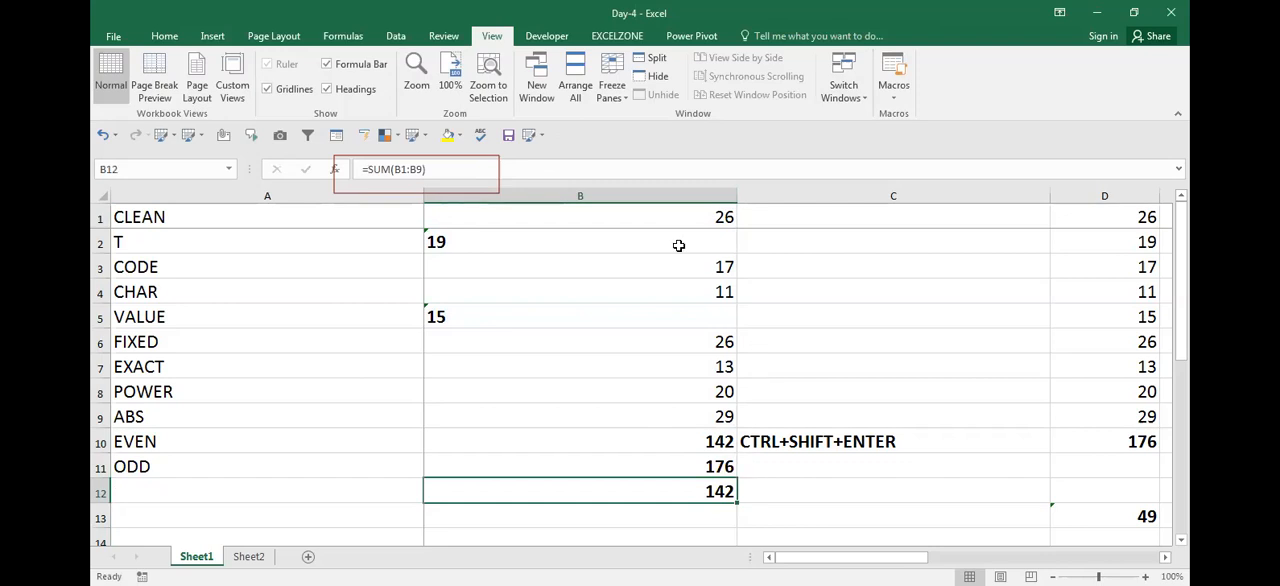
{"action": "left_click", "coordinate": [722, 490]}
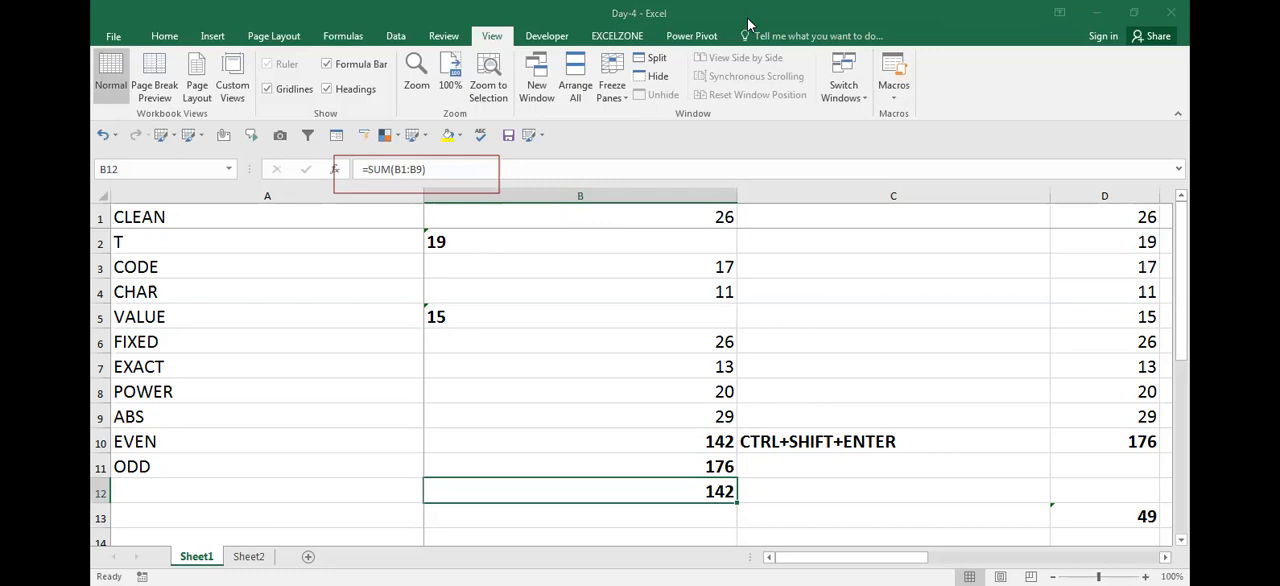
{"action": "left_click", "coordinate": [720, 489]}
{"action": "key", "text": "Up"}
{"action": "key", "text": "Down"}
{"action": "key", "text": "Up"}
{"action": "key", "text": "F2"}
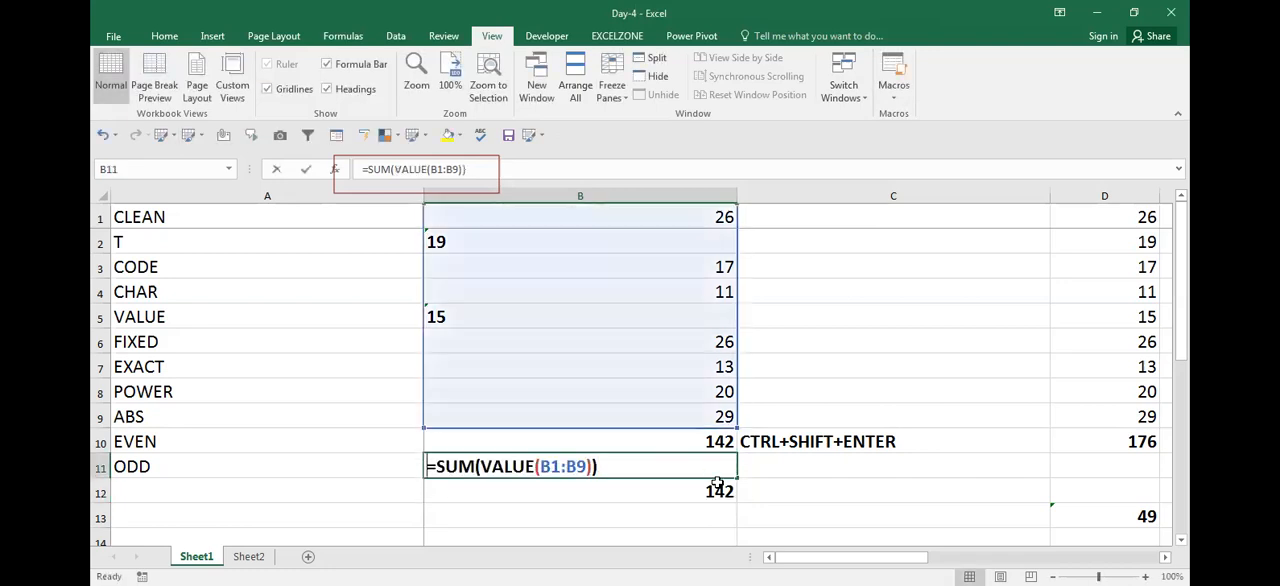
{"action": "key", "text": "ctrl+shift+Return"}
Re-enter =SUM(VALUE(B1:B9)) in B11 as an array formula and reopen it briefly to inspect the formula
{"action": "type", "text": "="}
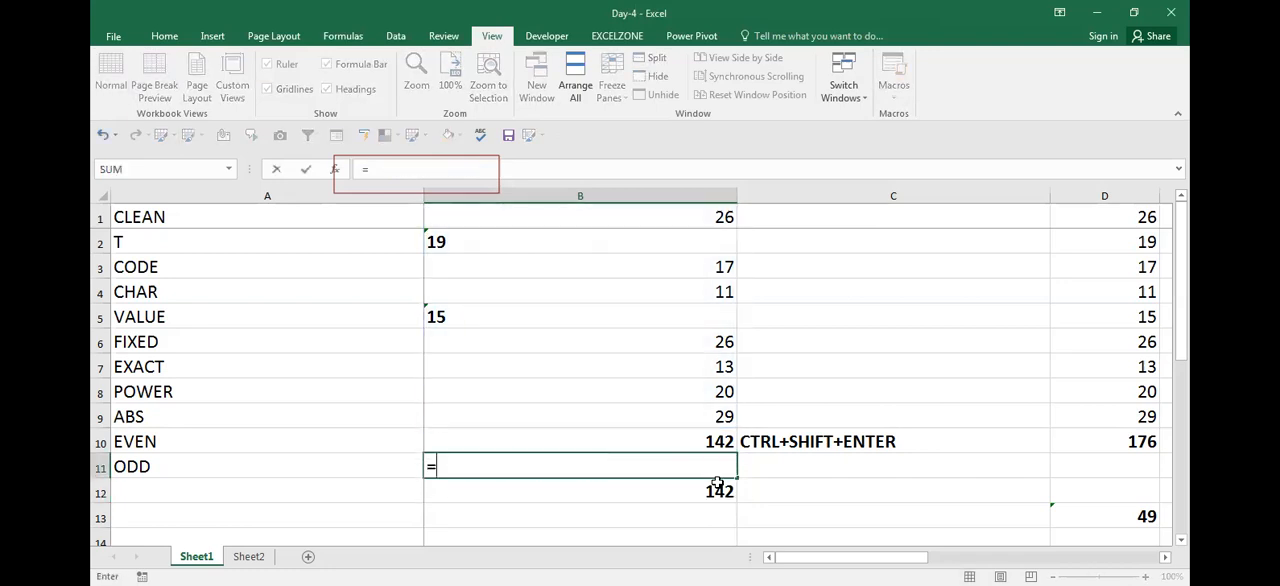
{"action": "type", "text": "SUM("}
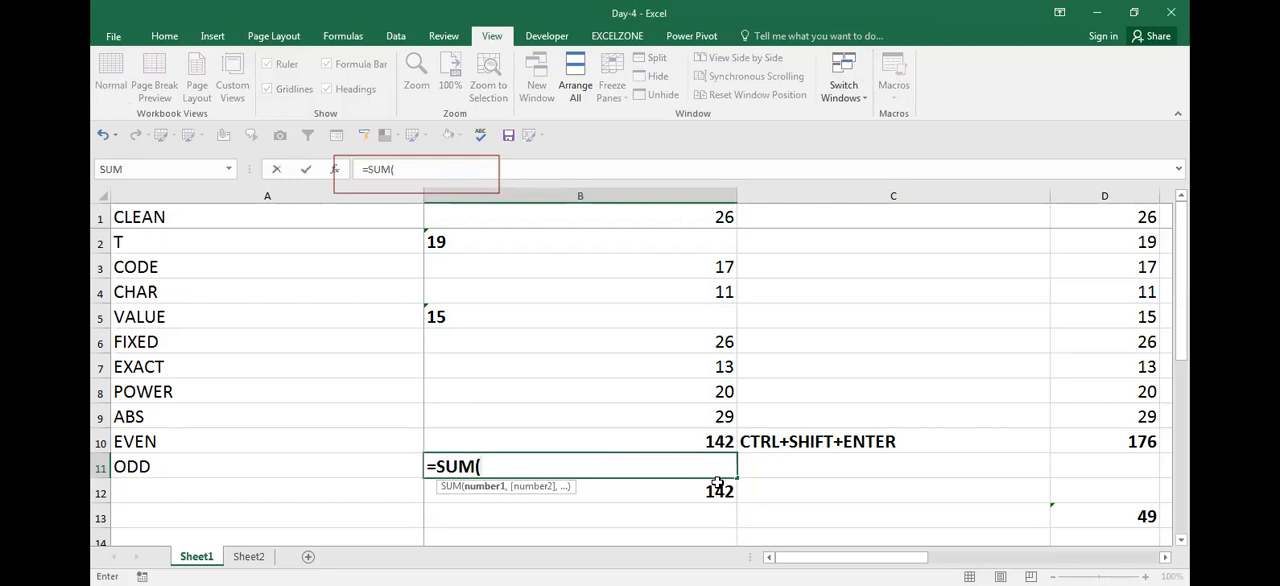
{"action": "type", "text": "VALUE("}
{"action": "key", "text": "Up"}
{"action": "key", "text": "Up"}
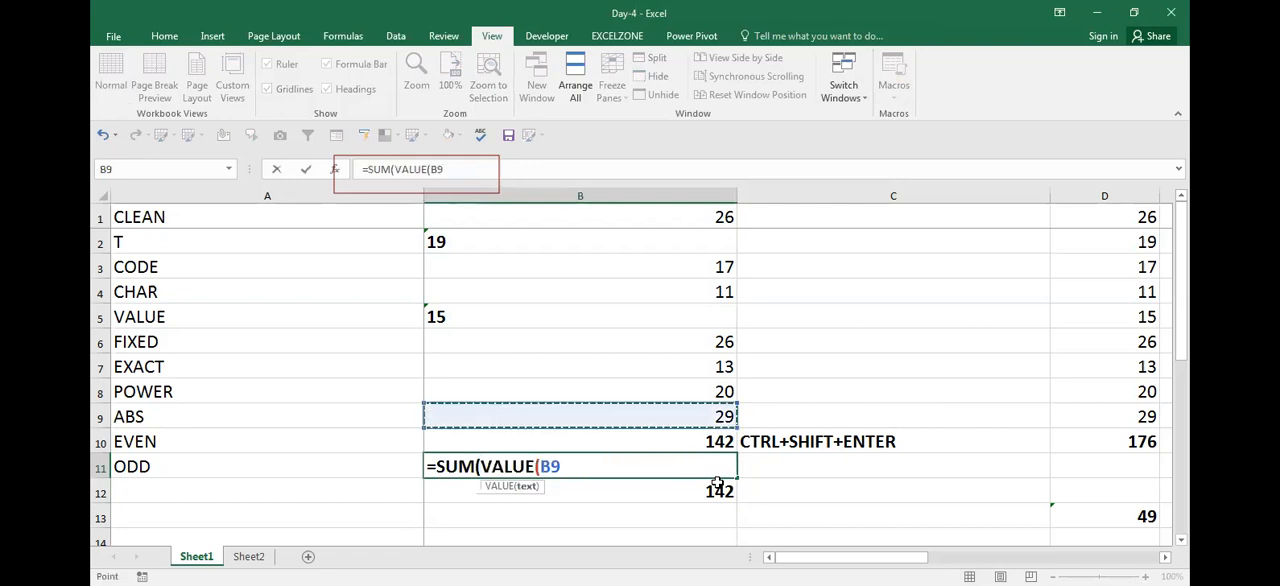
{"action": "key", "text": "ctrl+shift+Up"}
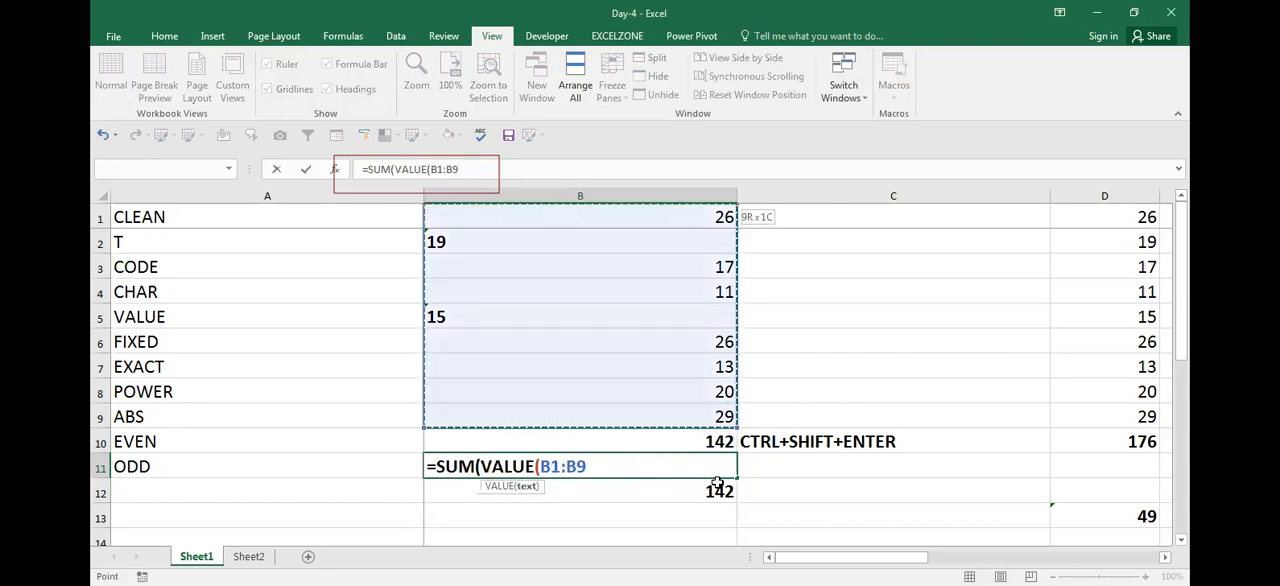
{"action": "type", "text": "))"}
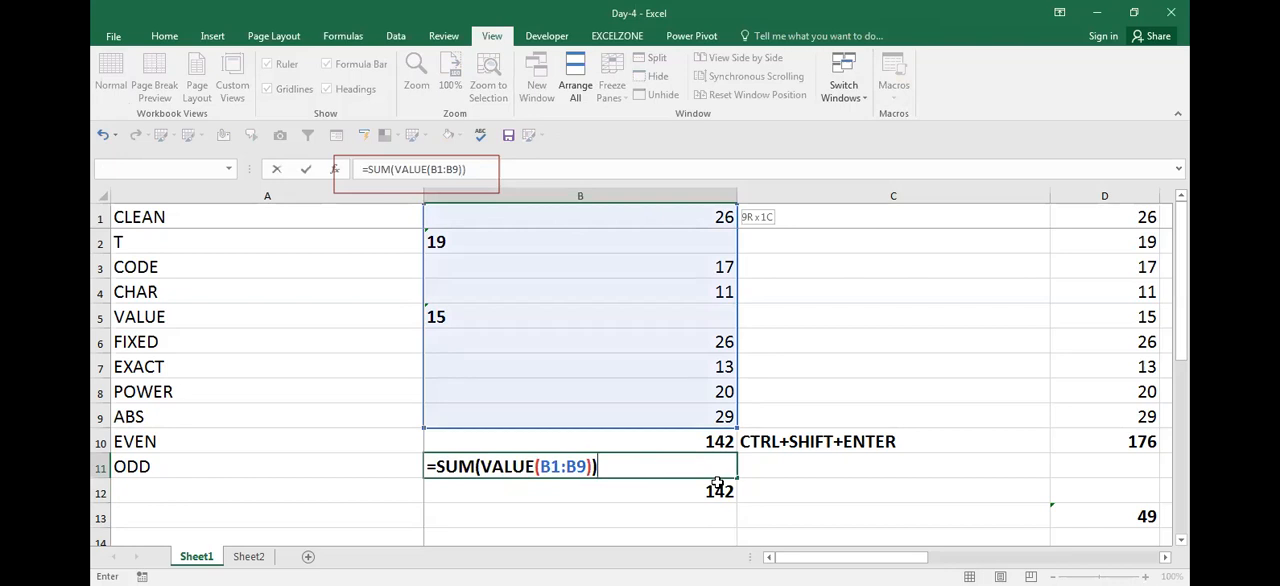
{"action": "key", "text": "ctrl+shift+Return"}
{"action": "key", "text": "F2"}
{"action": "key", "text": "Escape"}
Replace the formula in B11 with =SUM(B1:B9), confirmed as an array formula
{"action": "type", "text": "="}
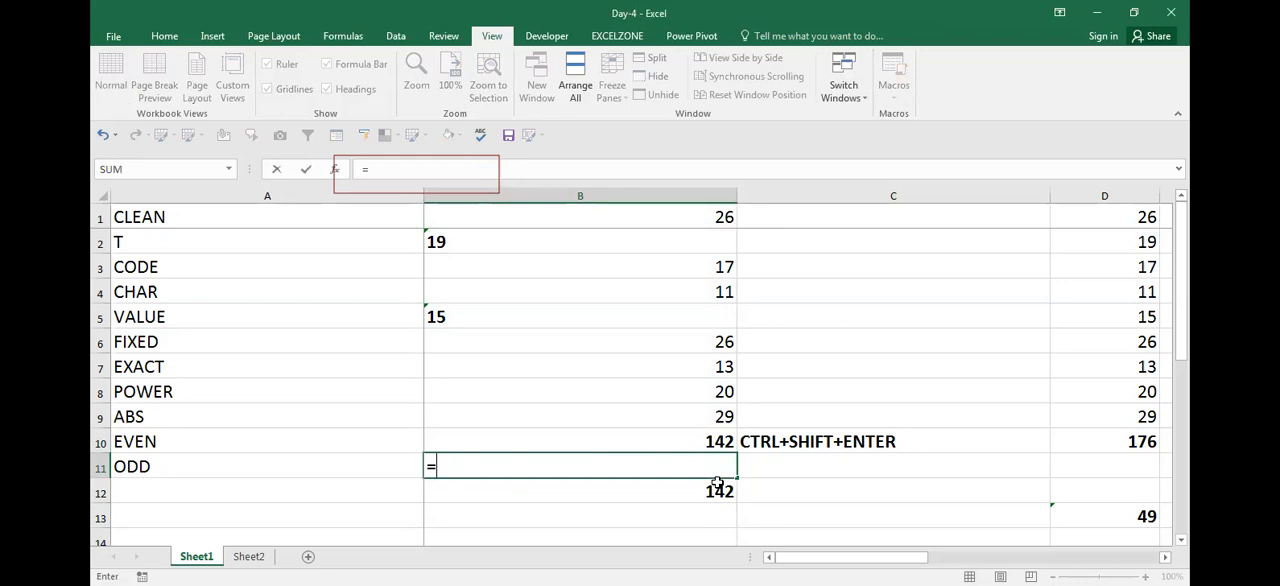
{"action": "type", "text": "SUM("}
{"action": "key", "text": "Up"}
{"action": "key", "text": "Up"}
{"action": "key", "text": "ctrl+shift+Up"}
{"action": "type", "text": ")"}
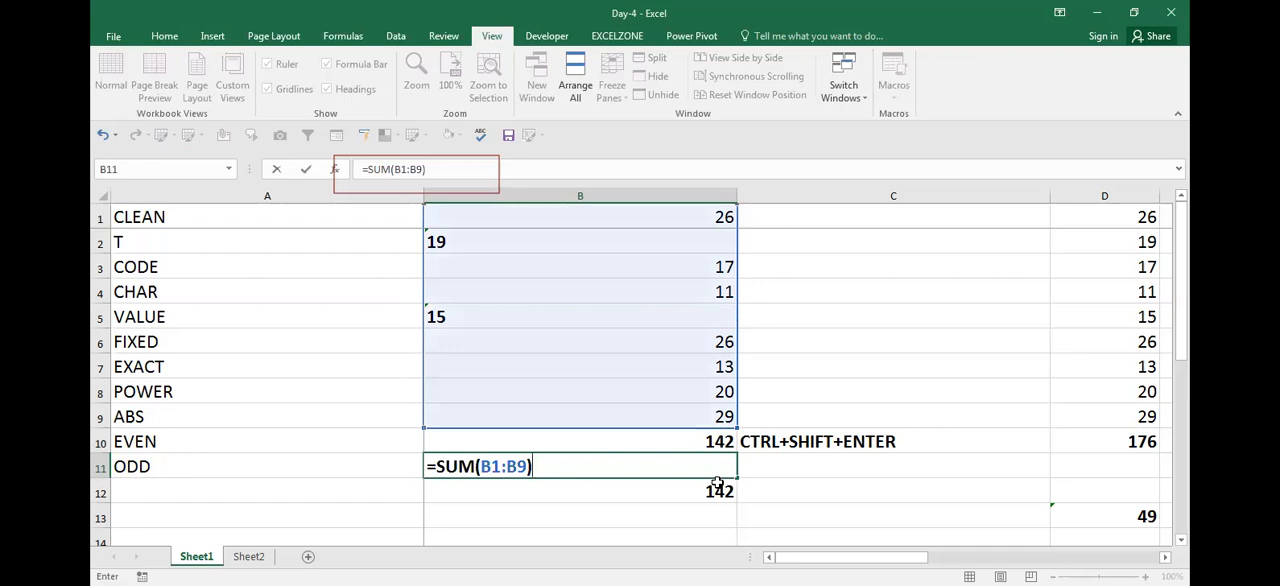
{"action": "key", "text": "ctrl+shift+Return"}
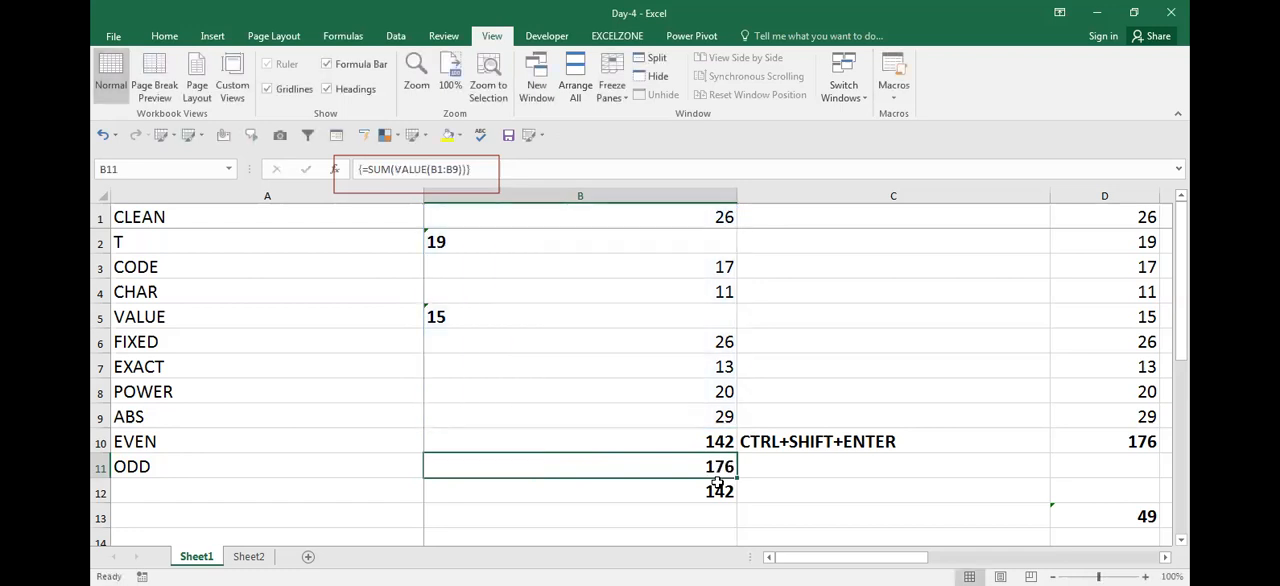
Enter =SUM(VALUE(B1:B9)) in B11 in place of the plain SUM and confirm it as an array formula
{"action": "type", "text": "="}
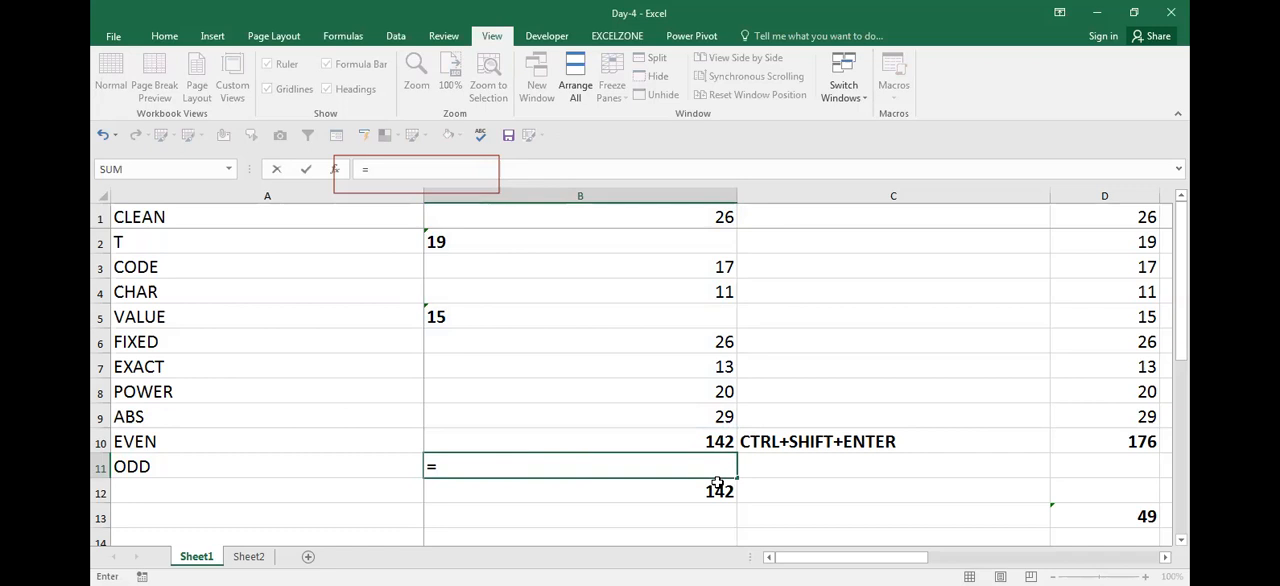
{"action": "type", "text": "SUM(VALUE("}
{"action": "key", "text": "Up"}
{"action": "key", "text": "Up"}
{"action": "key", "text": "shift+Up"}
{"action": "key", "text": "shift+Up"}
{"action": "key", "text": "shift+Up"}
{"action": "key", "text": "shift+Up"}
{"action": "key", "text": "shift+Up"}
{"action": "key", "text": "shift+Up"}
{"action": "key", "text": "shift+Up"}
{"action": "key", "text": "shift+Up"}
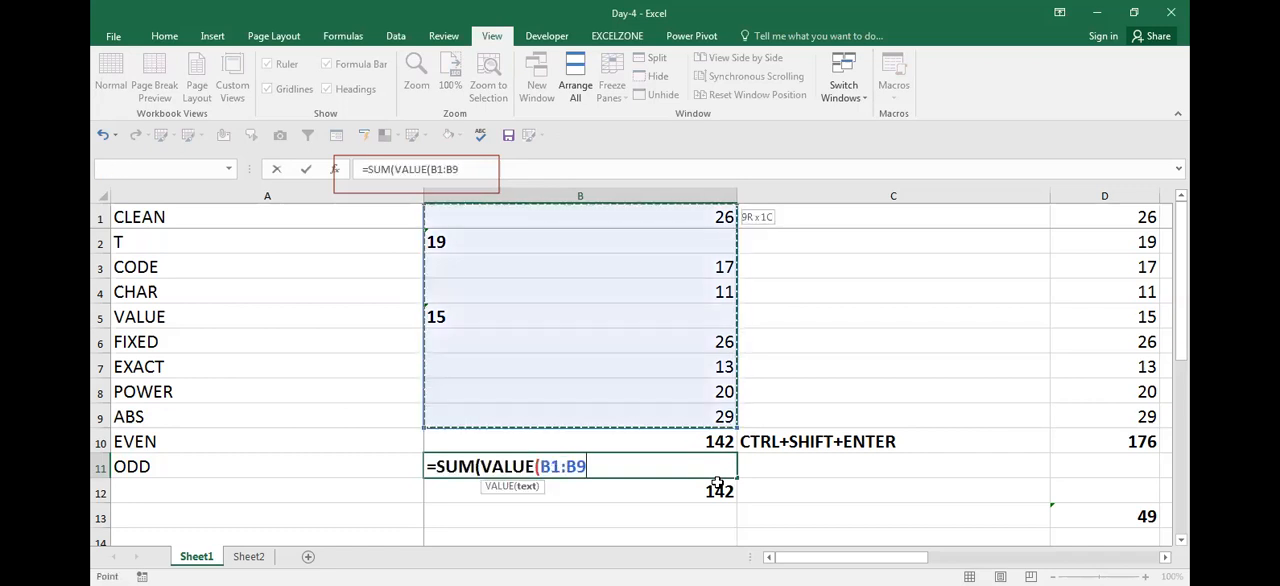
{"action": "type", "text": "))"}
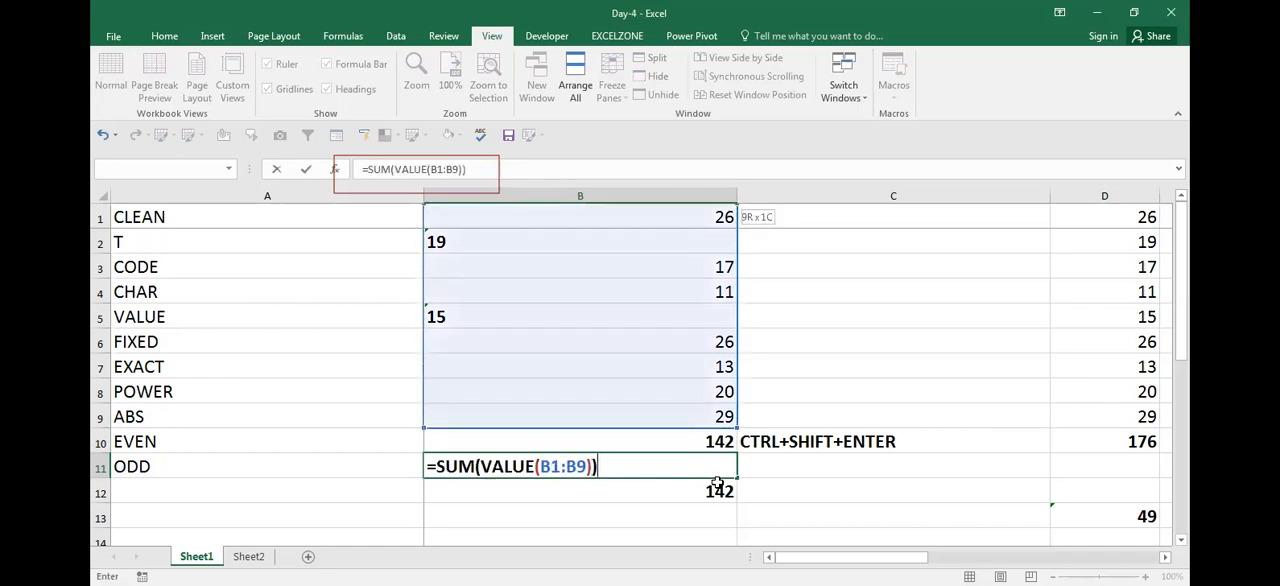
{"action": "key", "text": "ctrl+shift+Return"}
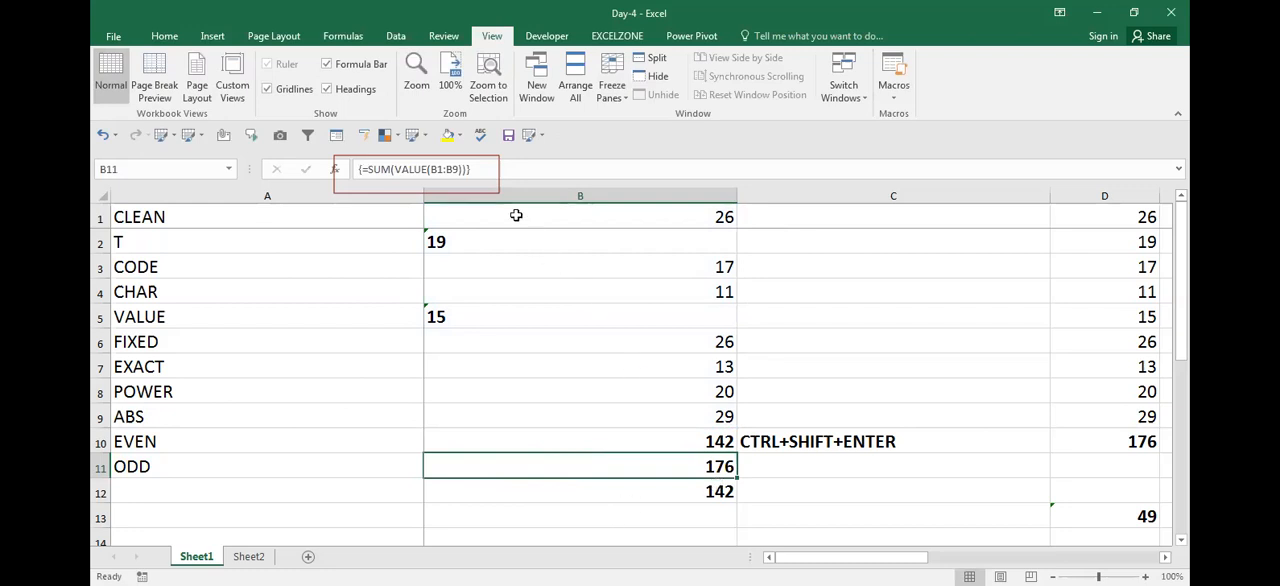
{"action": "left_click", "coordinate": [495, 187]}
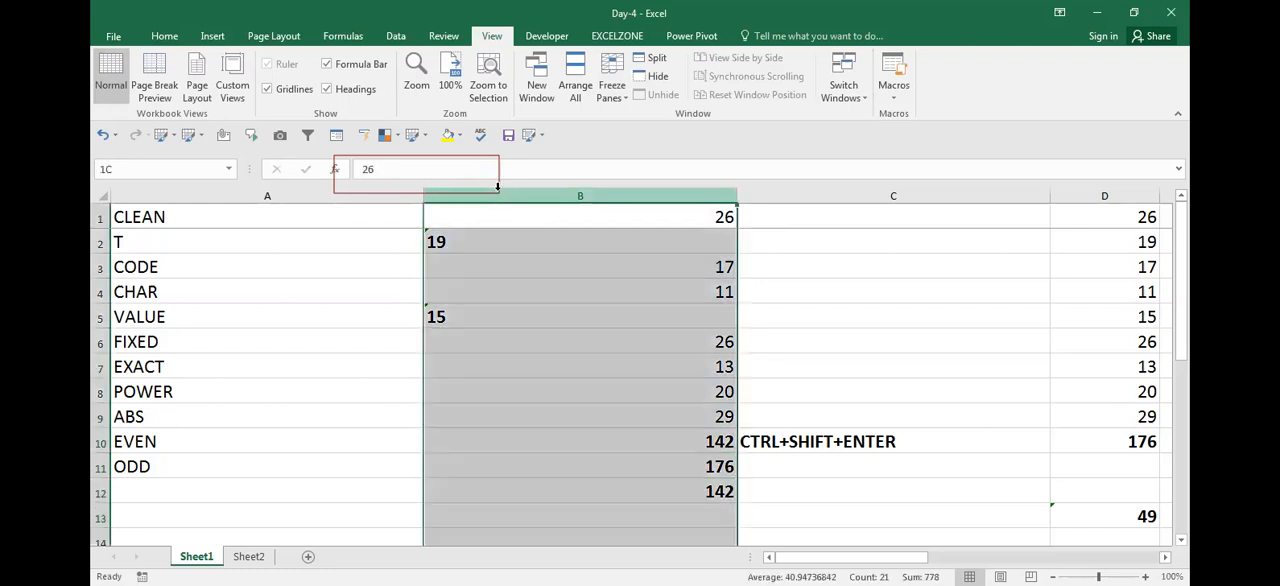
{"action": "left_click", "coordinate": [517, 274]}
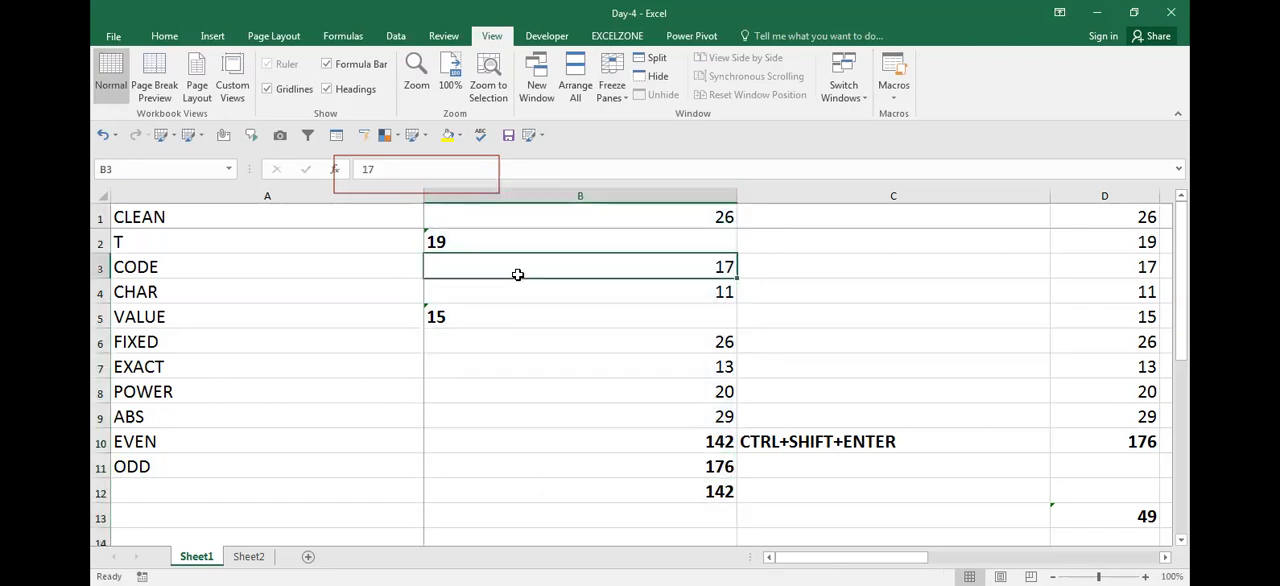
{"action": "left_click", "coordinate": [476, 195]}
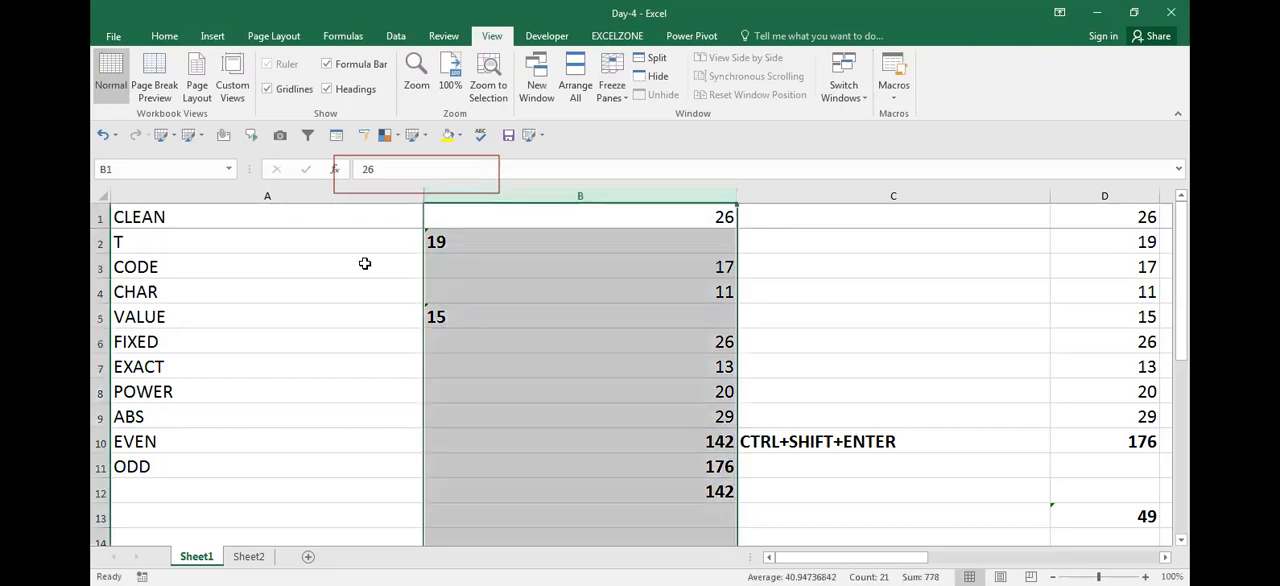
{"action": "left_click_drag", "start_coordinate": [365, 263], "coordinate": [351, 222]}
{"action": "left_click_drag", "start_coordinate": [520, 286], "coordinate": [485, 233]}
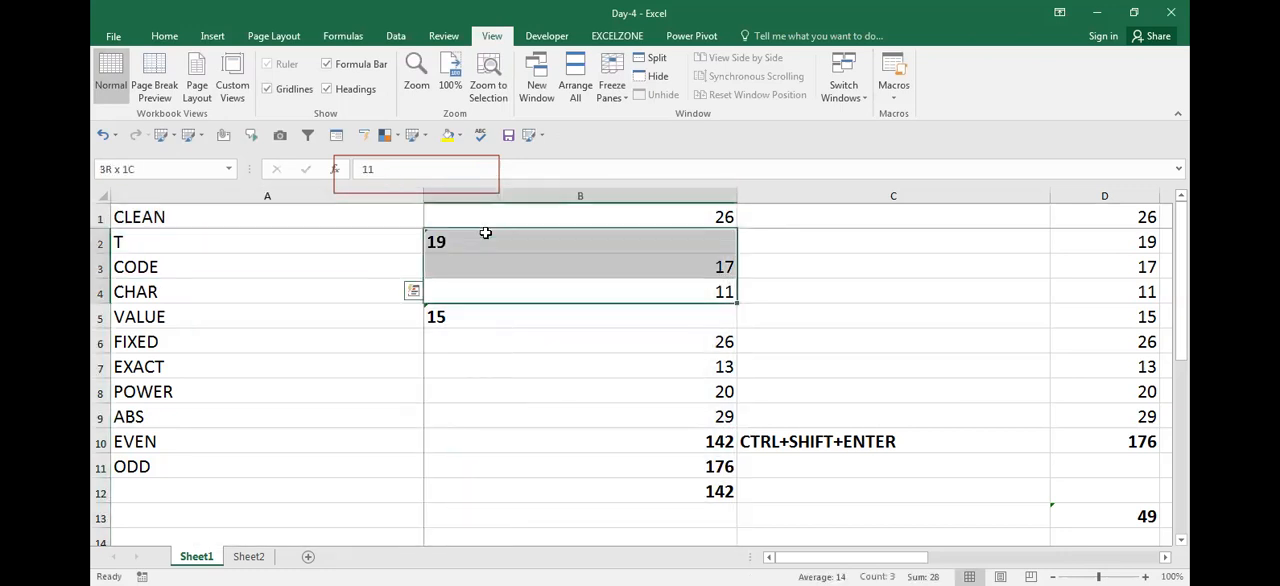
{"action": "left_click", "coordinate": [322, 348]}
{"action": "left_click", "coordinate": [444, 190]}
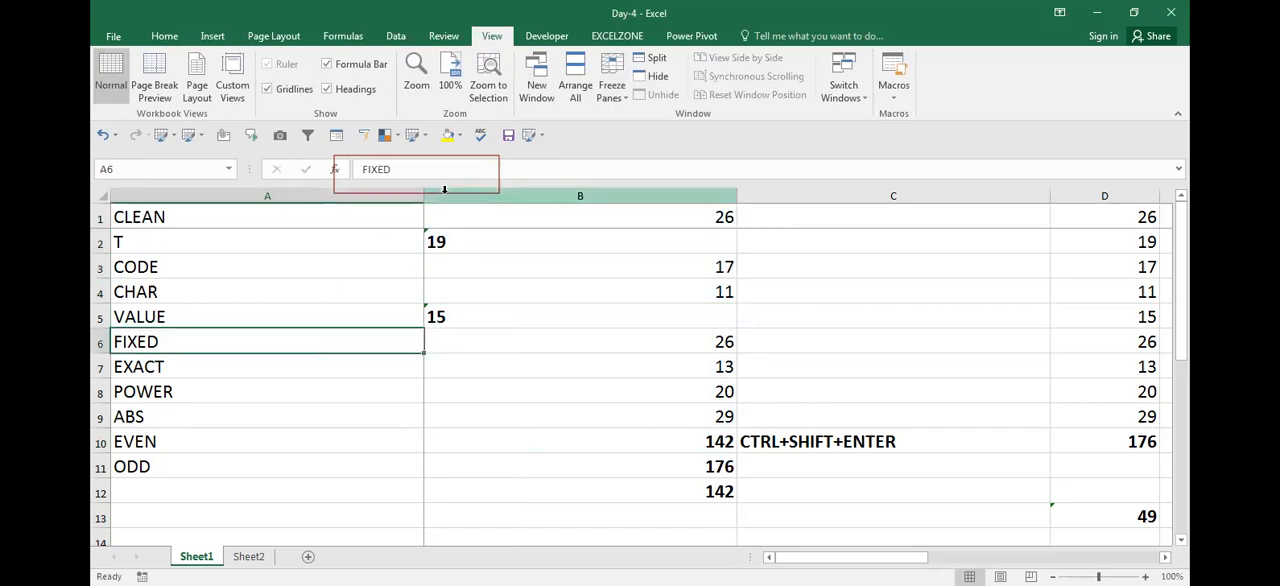
{"action": "left_click", "coordinate": [347, 260]}
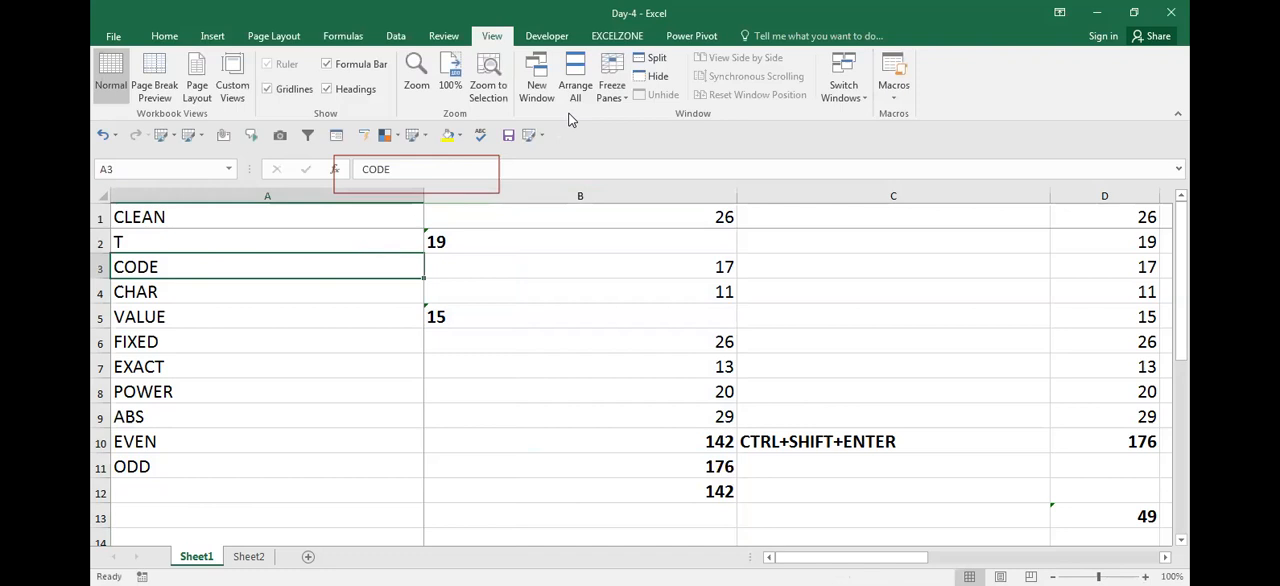
Erase the red rectangle annotation drawn around the formula bar
{"action": "left_click", "coordinate": [743, 98]}
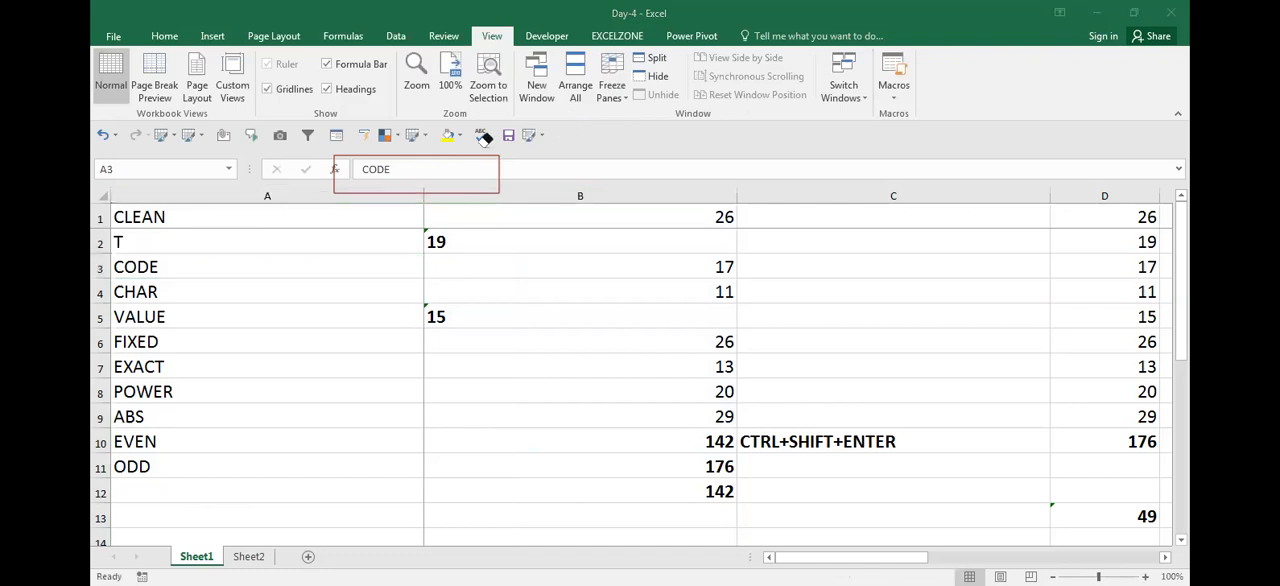
{"action": "left_click", "coordinate": [502, 162]}
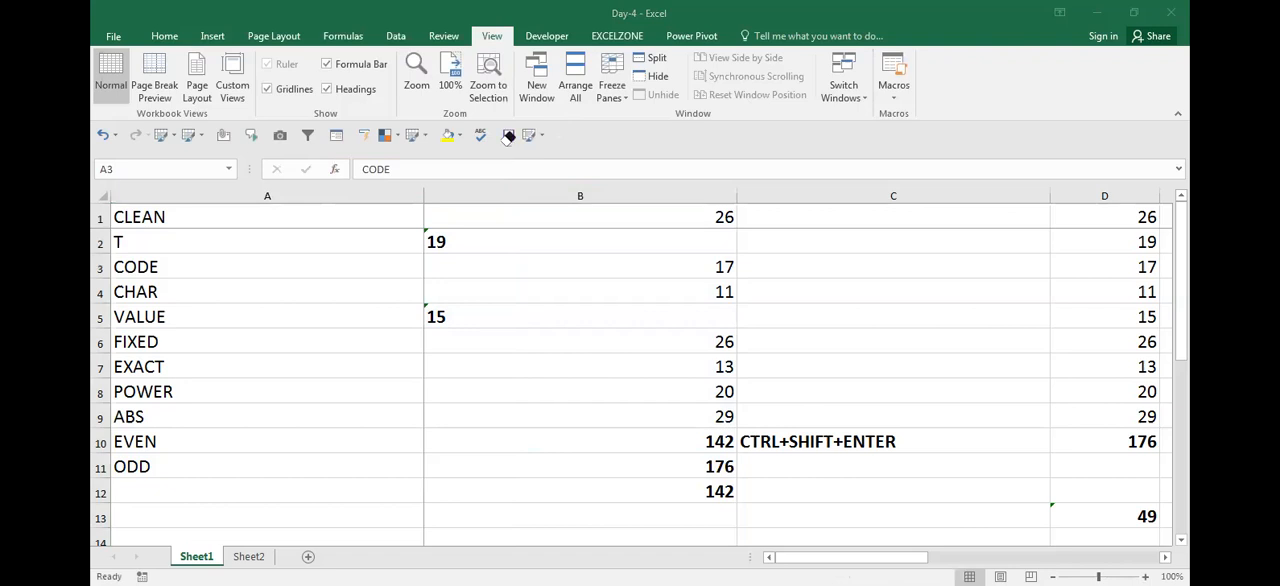
Insert three blank columns before the number data in column B
{"action": "key", "text": "Down"}
{"action": "key", "text": "Down"}
{"action": "key", "text": "Down"}
{"action": "key", "text": "Down"}
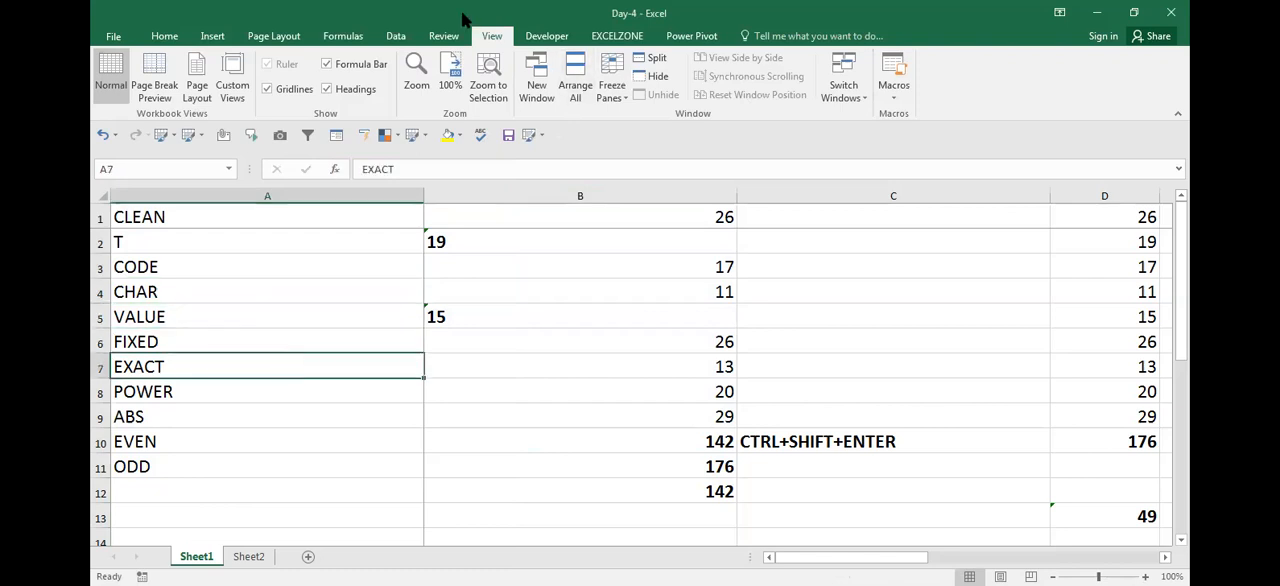
{"action": "key", "text": "Down"}
{"action": "key", "text": "Down"}
{"action": "key", "text": "Right"}
{"action": "key", "text": "ctrl+space"}
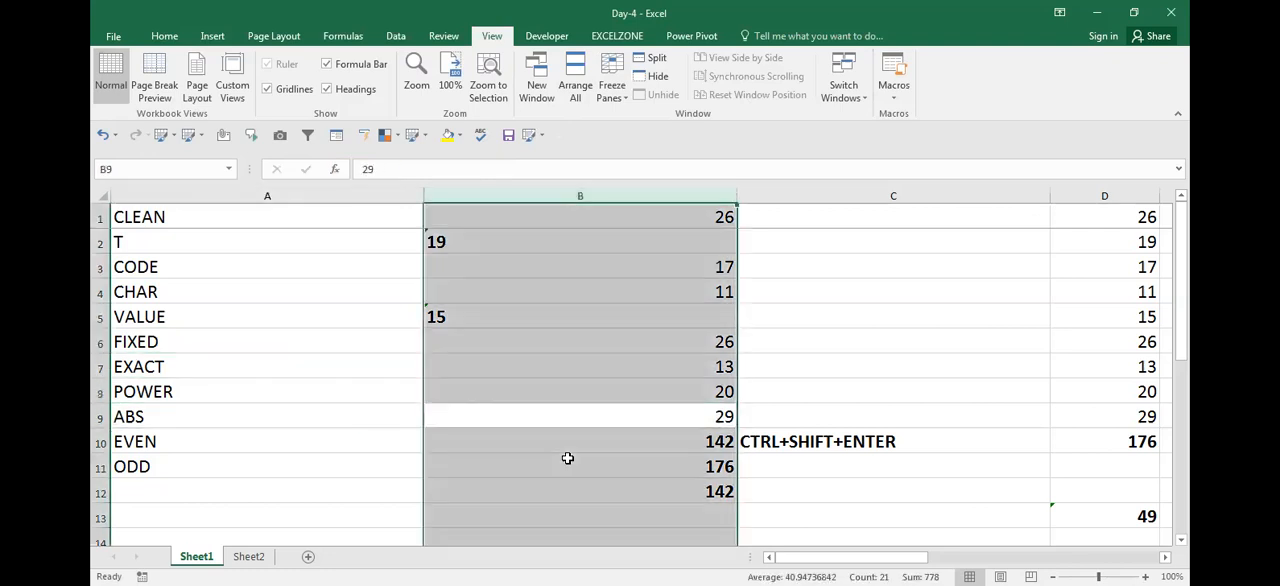
{"action": "key", "text": "ctrl+shift+="}
{"action": "key", "text": "ctrl+shift+="}
{"action": "key", "text": "ctrl+shift+="}
{"action": "key", "text": "Up"}
{"action": "key", "text": "Up"}
{"action": "key", "text": "Up"}
{"action": "key", "text": "Up"}
{"action": "key", "text": "Up"}
{"action": "key", "text": "Up"}
{"action": "key", "text": "Up"}
{"action": "key", "text": "Up"}
{"action": "key", "text": "Left"}
{"action": "key", "text": "Down"}
{"action": "key", "text": "Down"}
{"action": "key", "text": "Down"}
{"action": "key", "text": "Down"}
{"action": "key", "text": "Down"}
{"action": "key", "text": "Down"}
{"action": "key", "text": "Down"}
{"action": "key", "text": "Down"}
{"action": "key", "text": "Up"}
{"action": "key", "text": "Up"}
{"action": "key", "text": "Down"}
{"action": "key", "text": "Up"}
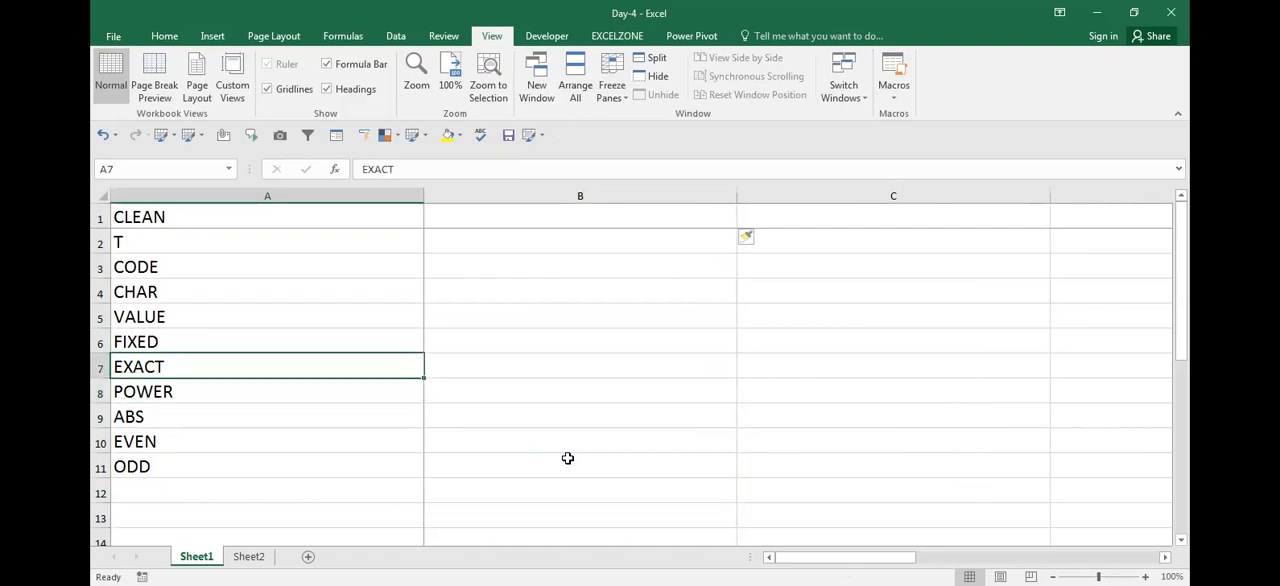
{"action": "key", "text": "Up"}
{"action": "key", "text": "Down"}
{"action": "key", "text": "Down"}
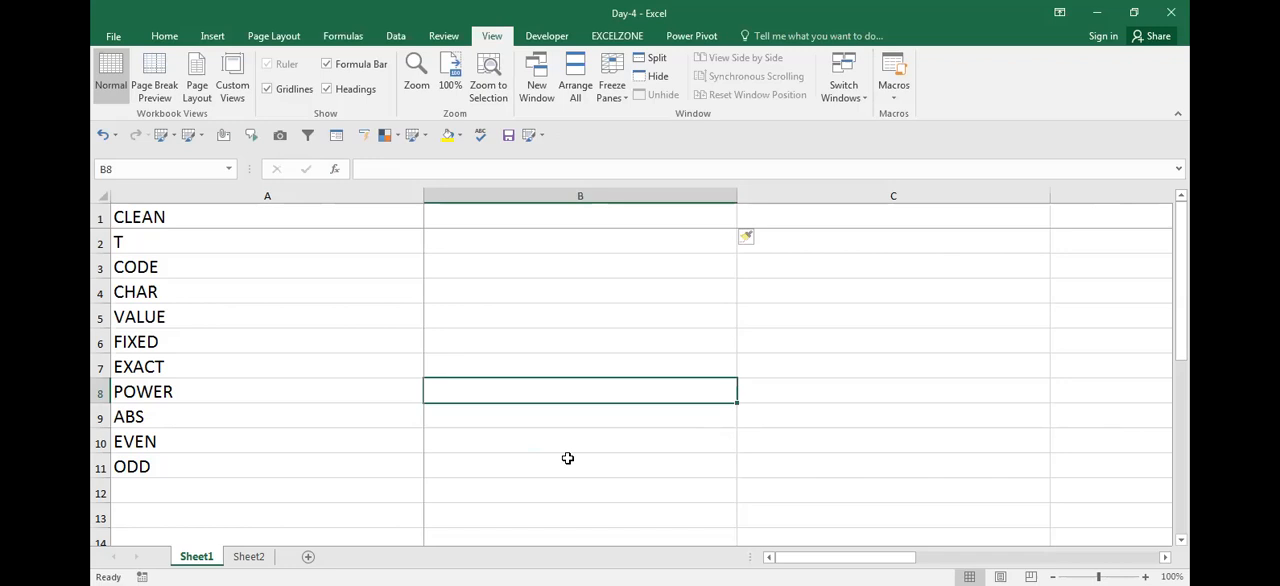
{"action": "key", "text": "Left"}
{"action": "key", "text": "Right"}
{"action": "key", "text": "Left"}
{"action": "key", "text": "Right"}
Enter the number 5 in cell B4
{"action": "key", "text": "Up"}
{"action": "key", "text": "Up"}
{"action": "key", "text": "Up"}
{"action": "key", "text": "Up"}
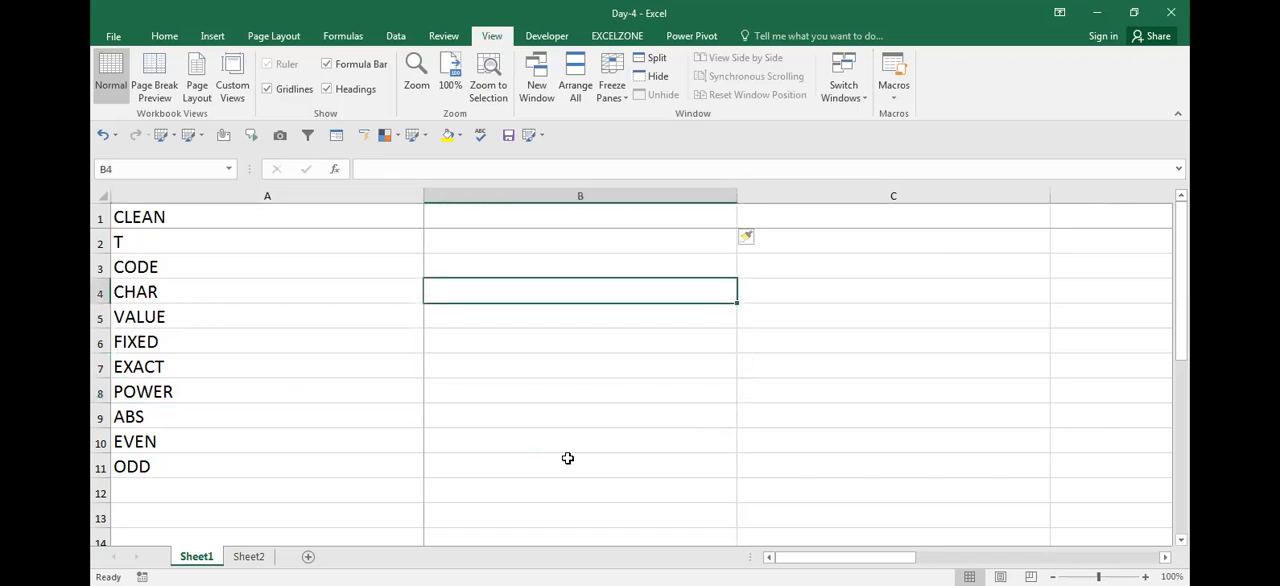
{"action": "type", "text": "5"}
{"action": "key", "text": "Return"}
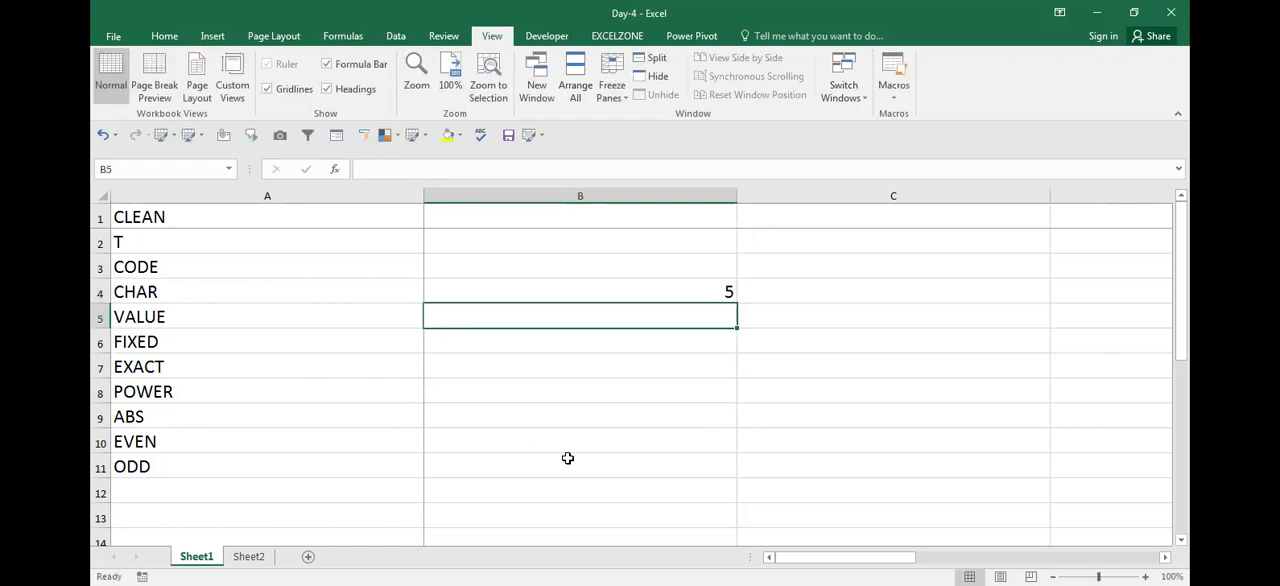
Enter =POWER(B4,2) in B5 and make the cell bold
{"action": "type", "text": "="}
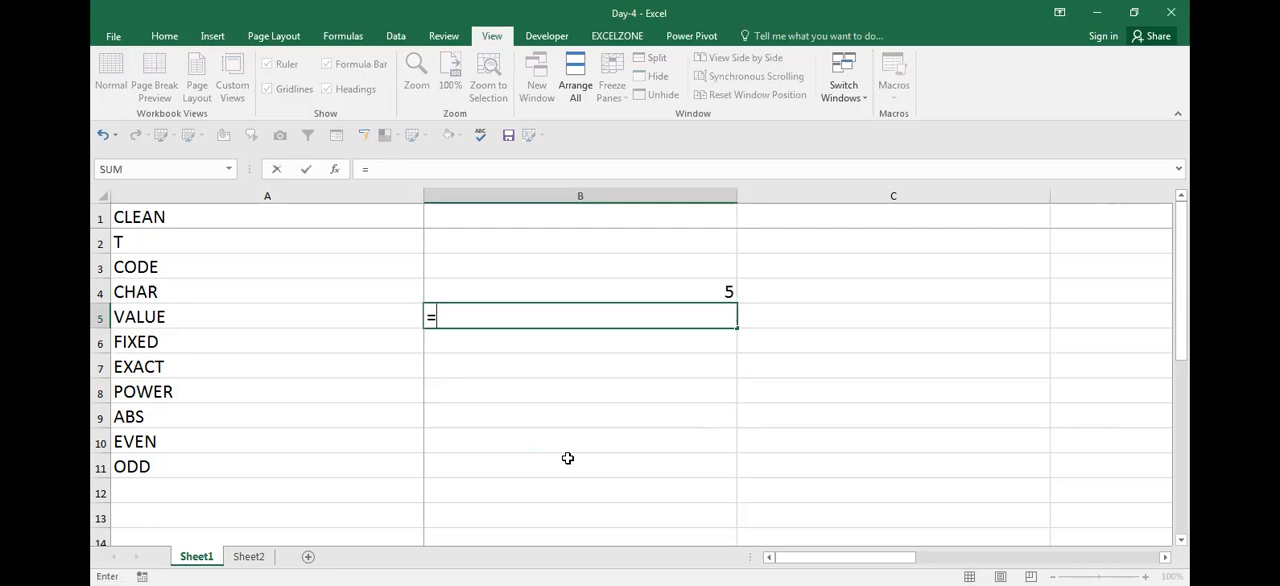
{"action": "type", "text": "POWER("}
{"action": "key", "text": "Up"}
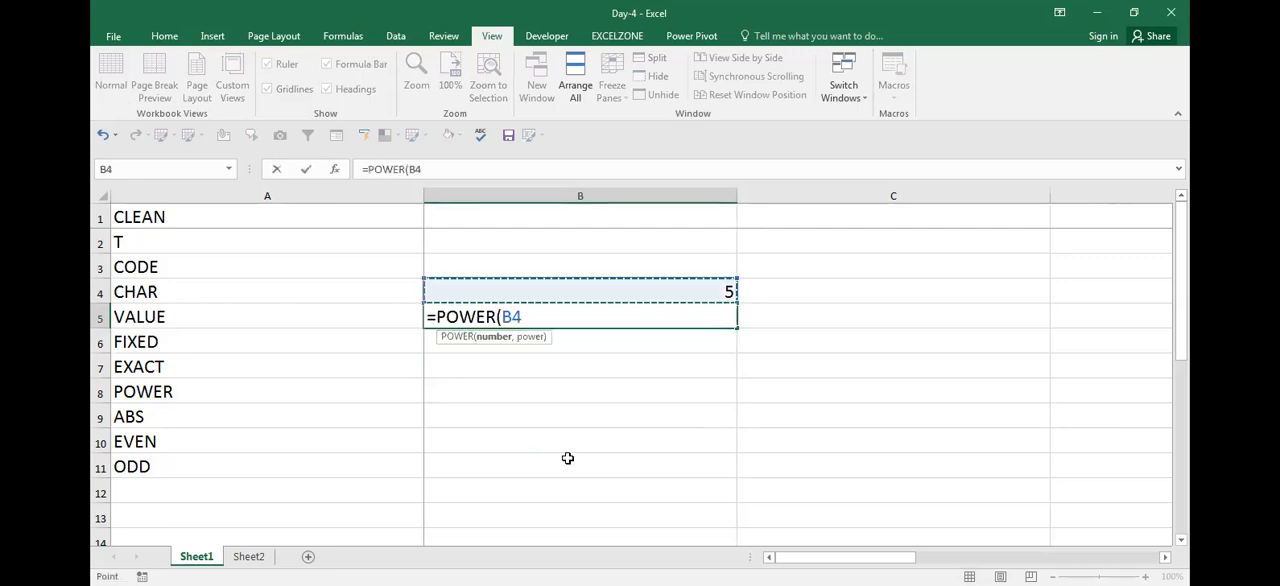
{"action": "type", "text": ","}
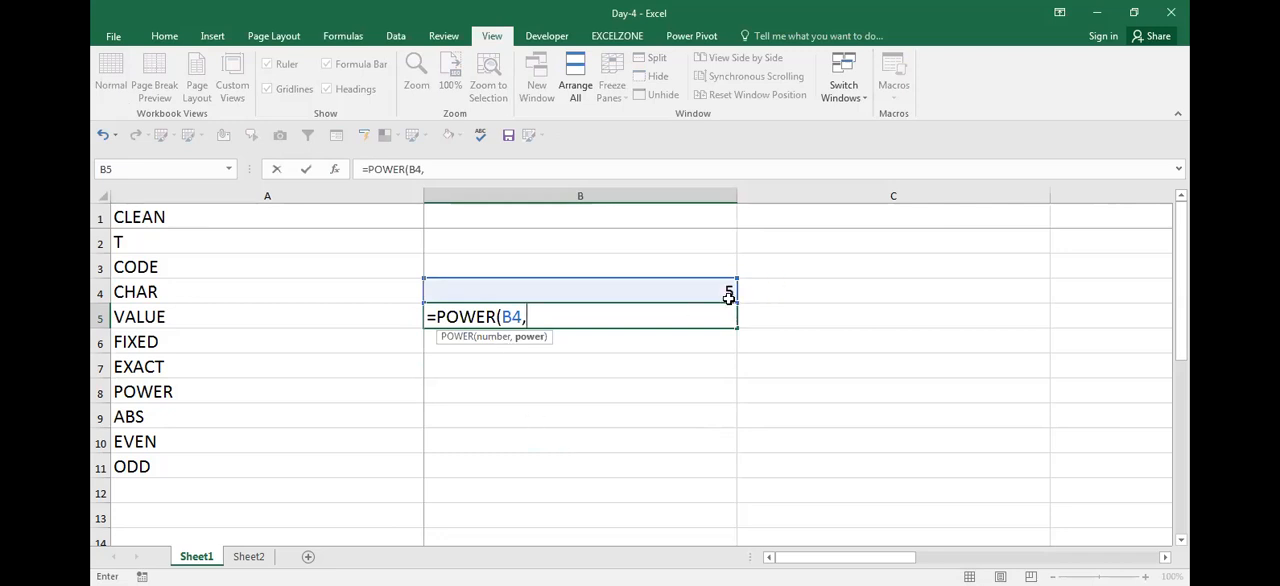
{"action": "type", "text": "2)"}
{"action": "key", "text": "ctrl+Return"}
{"action": "key", "text": "ctrl+b"}
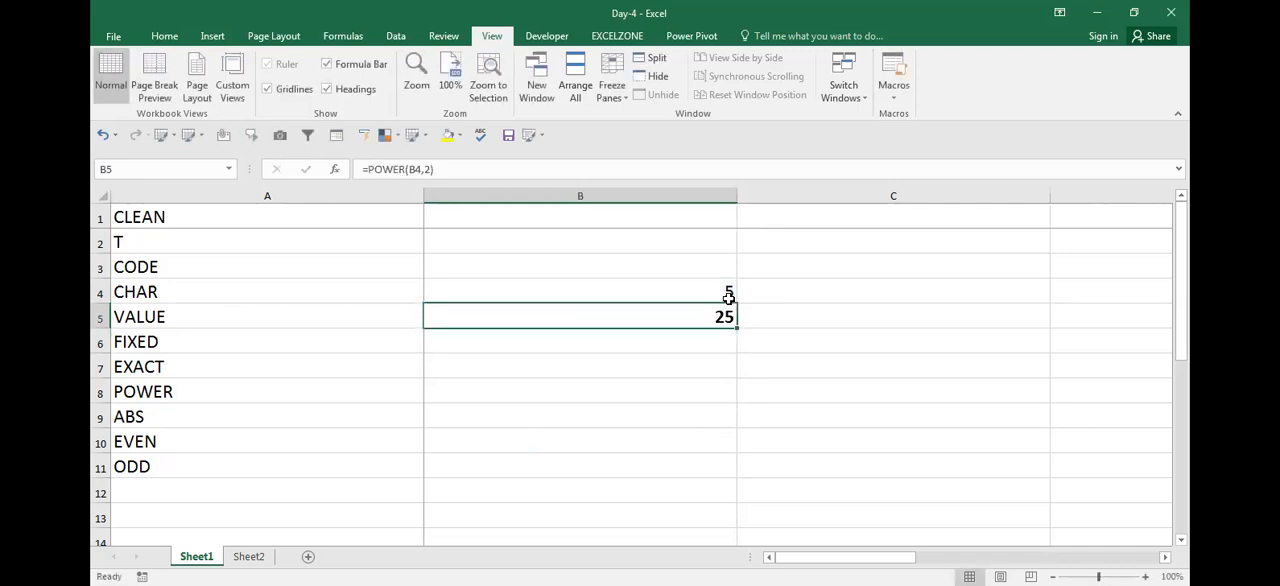
Set the power argument of the POWER formula in B5 to 4
{"action": "key", "text": "F2"}
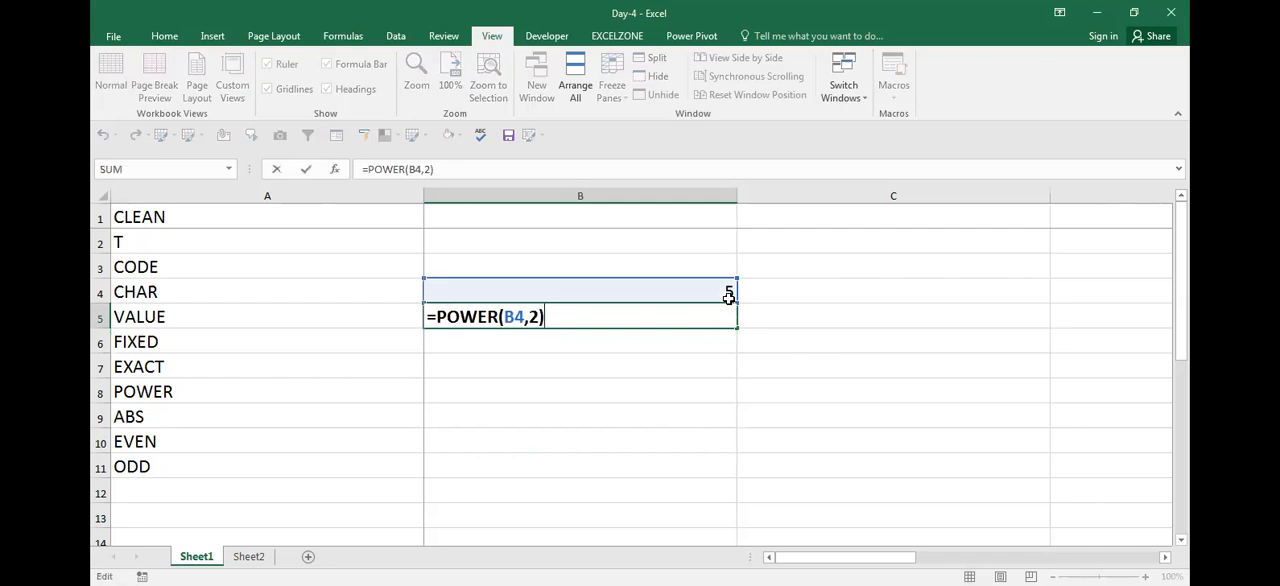
{"action": "key", "text": "Left"}
{"action": "key", "text": "BackSpace"}
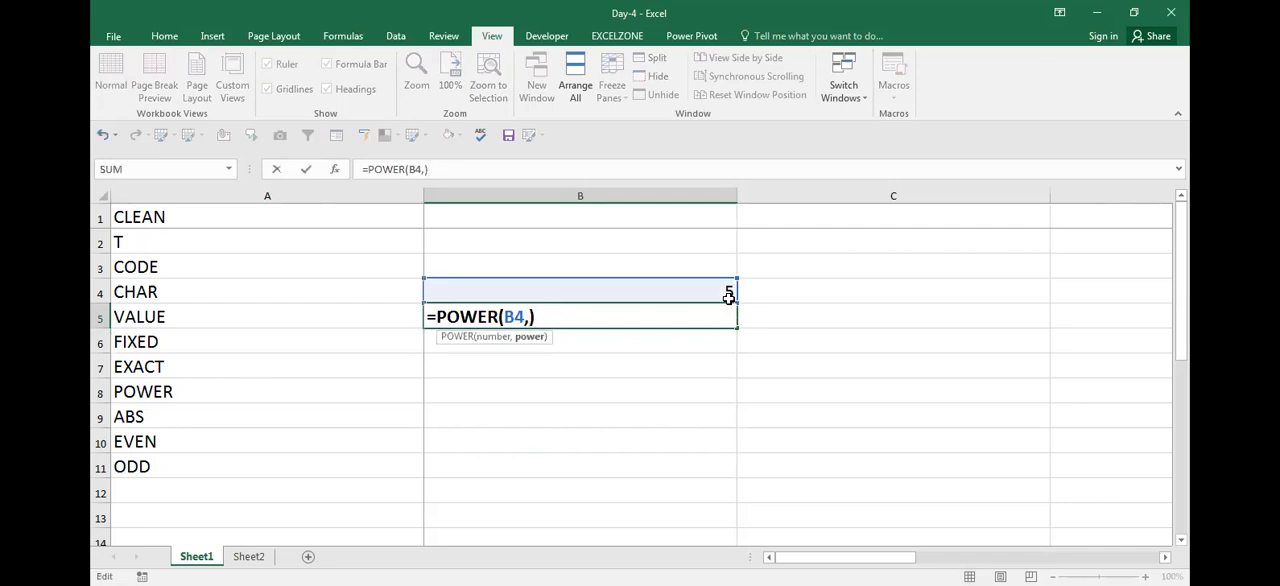
{"action": "type", "text": "4"}
{"action": "key", "text": "Return"}
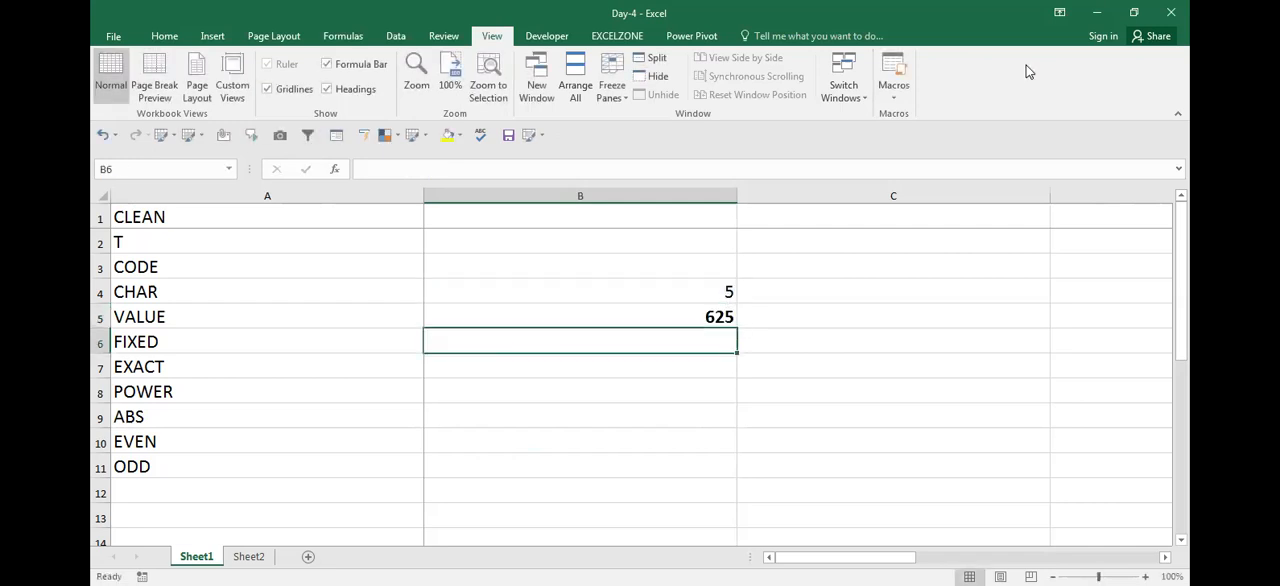
Review the POWER formula in B5 and its cell reference in edit mode, leaving C5 selected
{"action": "key", "text": "Up"}
{"action": "key", "text": "F2"}
{"action": "key", "text": "Escape"}
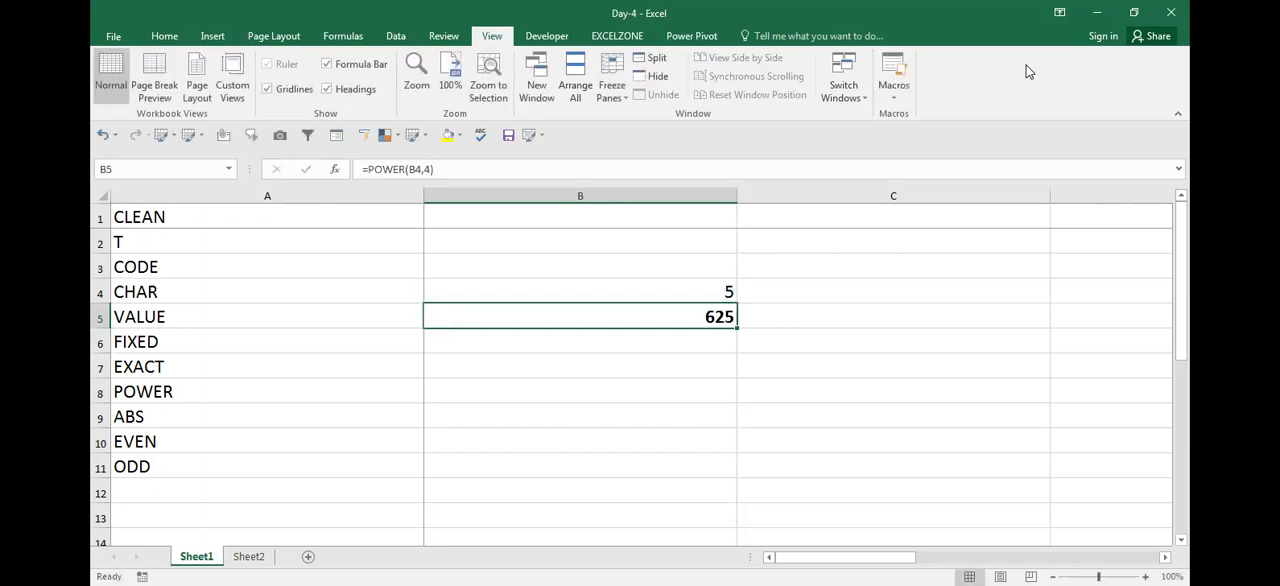
{"action": "key", "text": "F2"}
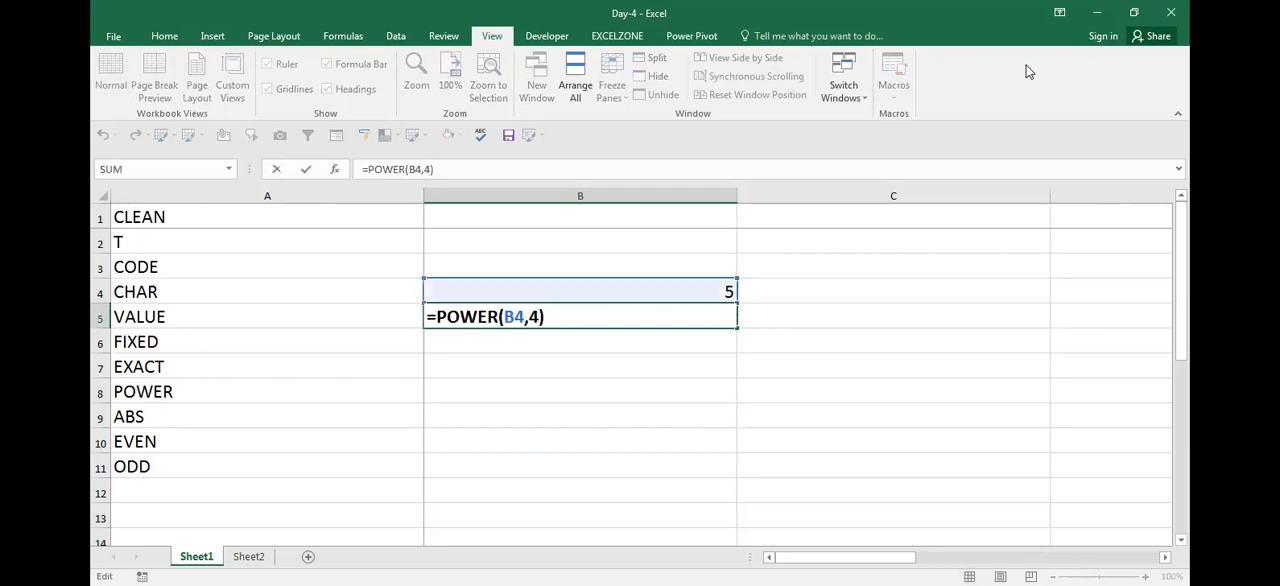
{"action": "key", "text": "Return"}
{"action": "key", "text": "Up"}
{"action": "key", "text": "Right"}
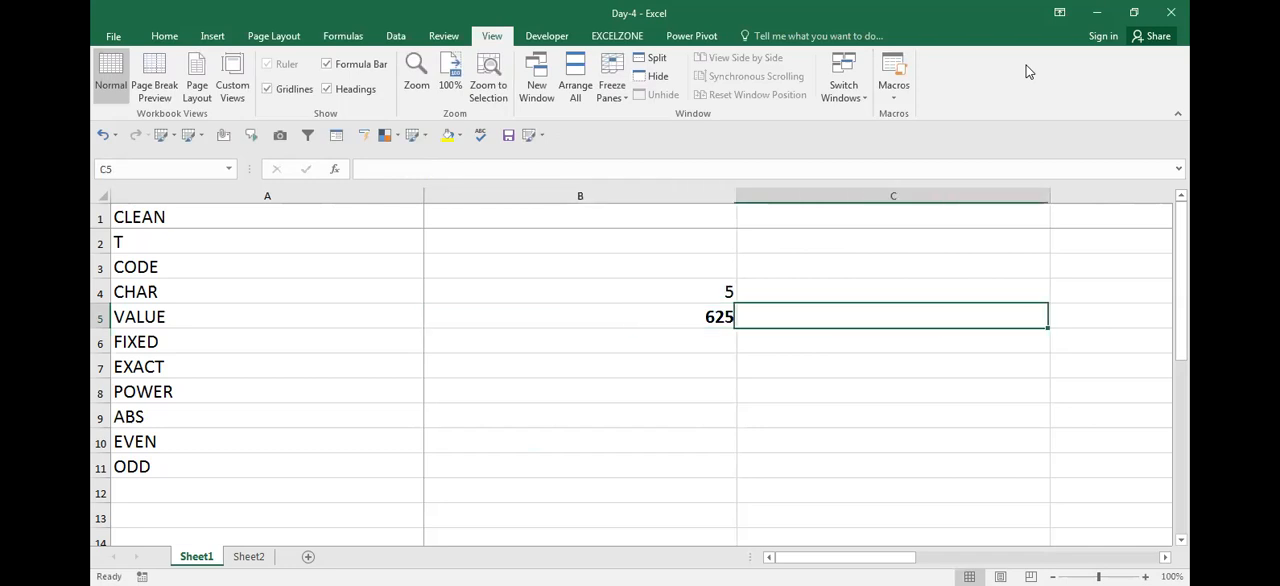
Show the formula text =POWER(B4,4) in C5 beside its result and save the workbook
{"action": "type", "text": "=POWER(B4,4)"}
{"action": "key", "text": "Return"}
{"action": "key", "text": "Left"}
{"action": "key", "text": "Left"}
{"action": "key", "text": "Down"}
{"action": "key", "text": "Down"}
{"action": "key", "text": "Down"}
{"action": "key", "text": "ctrl+s"}
Insert two blank columns before column B and go to cell B1
{"action": "key", "text": "Right"}
{"action": "key", "text": "Right"}
{"action": "key", "text": "Left"}
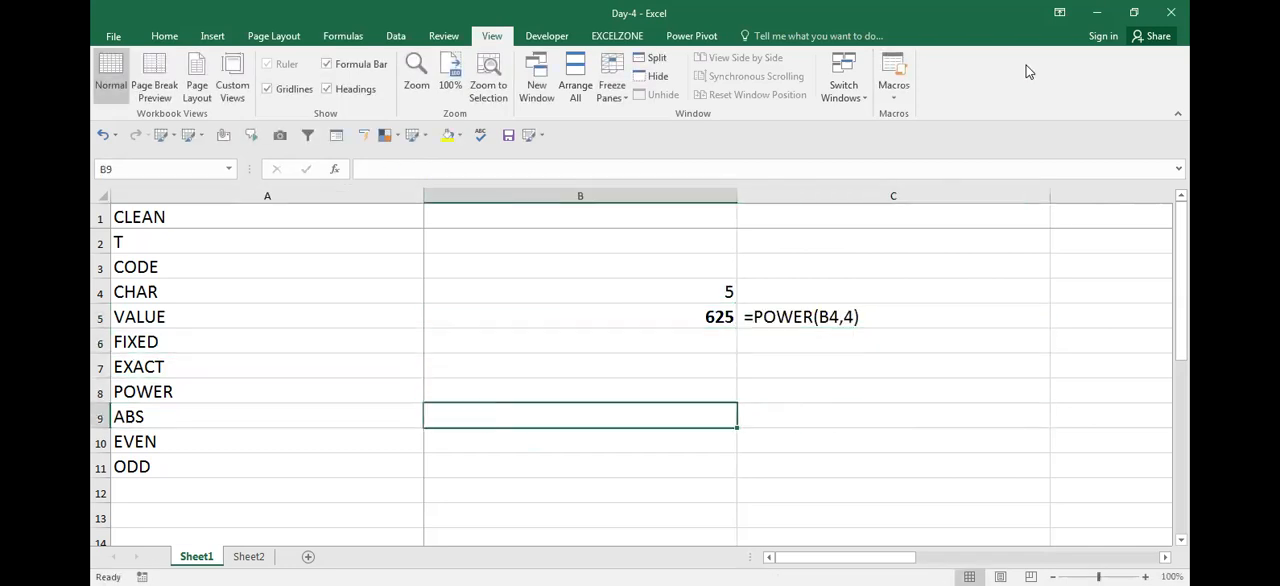
{"action": "key", "text": "ctrl+space"}
{"action": "key", "text": "ctrl+shift+equal"}
{"action": "key", "text": "ctrl+shift+equal"}
{"action": "key", "text": "ctrl+Up"}
{"action": "key", "text": "Down"}
{"action": "key", "text": "Up"}
{"action": "key", "text": "Down"}
{"action": "key", "text": "Down"}
{"action": "key", "text": "Up"}
{"action": "key", "text": "Up"}
{"action": "key", "text": "Down"}
{"action": "key", "text": "Up"}
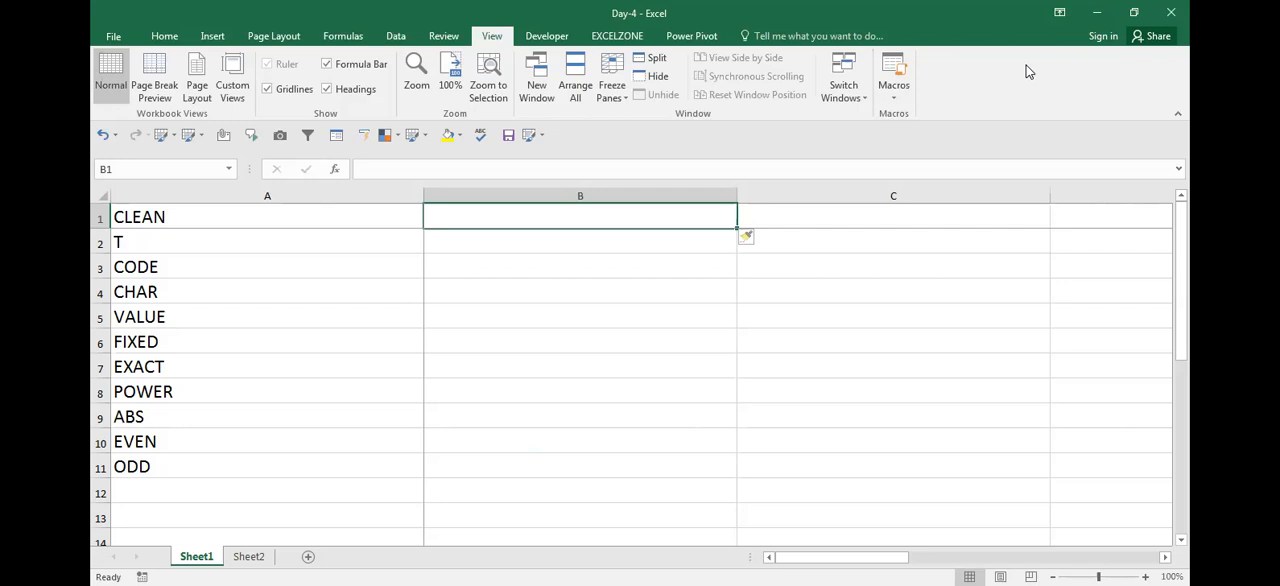
Enter the numbers 41, -14, 41 and -4 in cells B1 to B4
{"action": "type", "text": "41"}
{"action": "key", "text": "Return"}
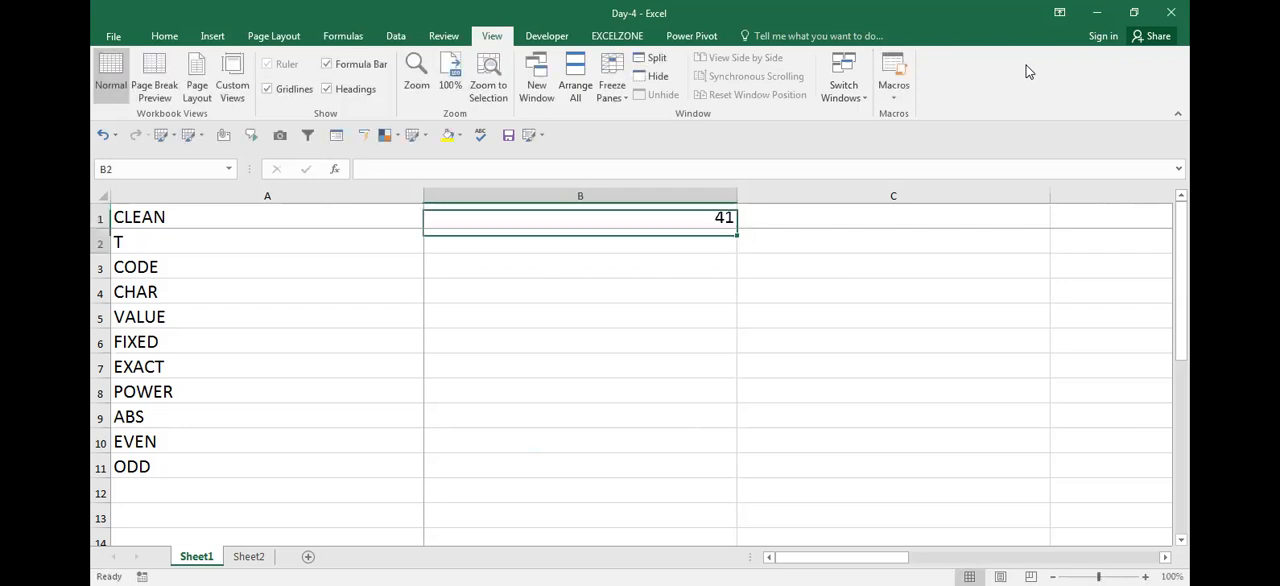
{"action": "type", "text": "-14"}
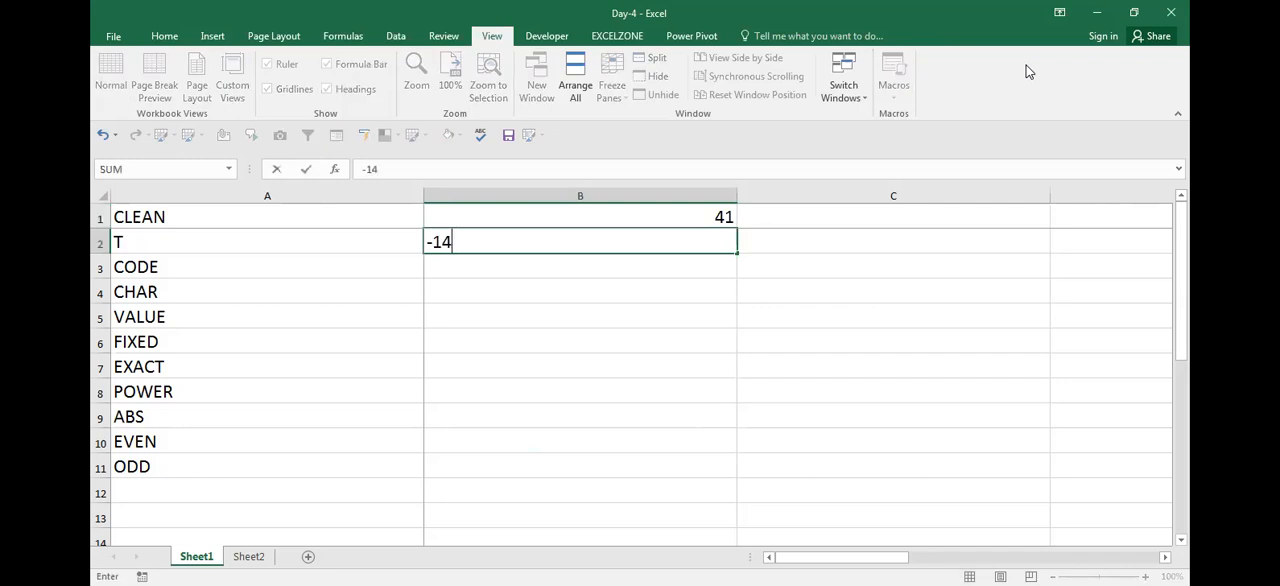
{"action": "key", "text": "Return"}
{"action": "type", "text": "41"}
{"action": "key", "text": "Return"}
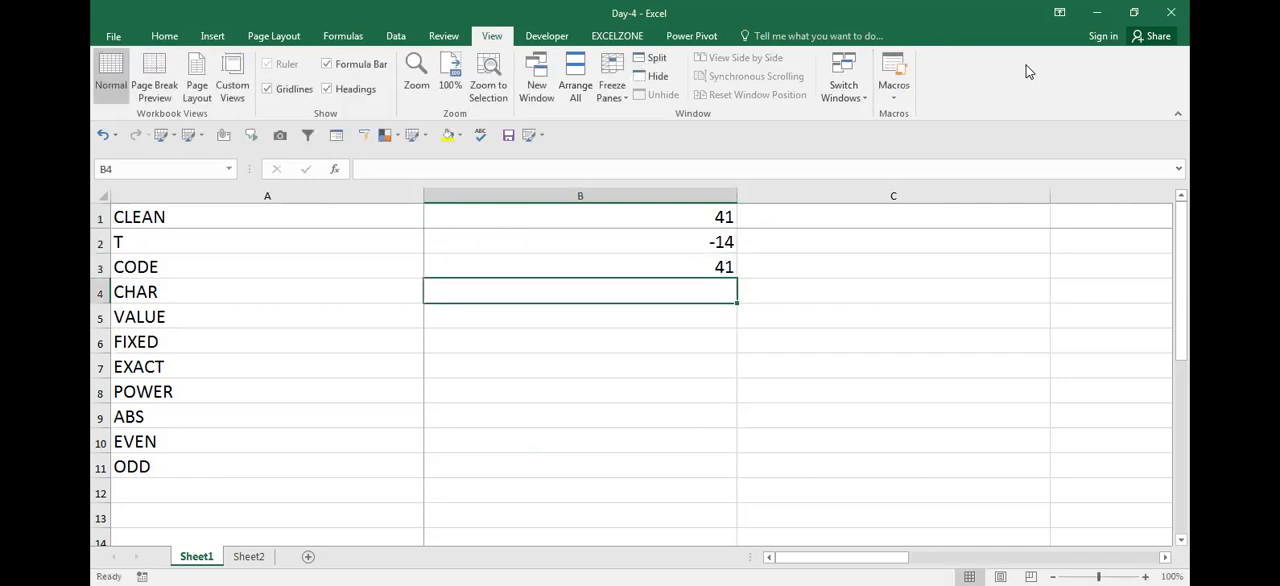
{"action": "type", "text": "-4"}
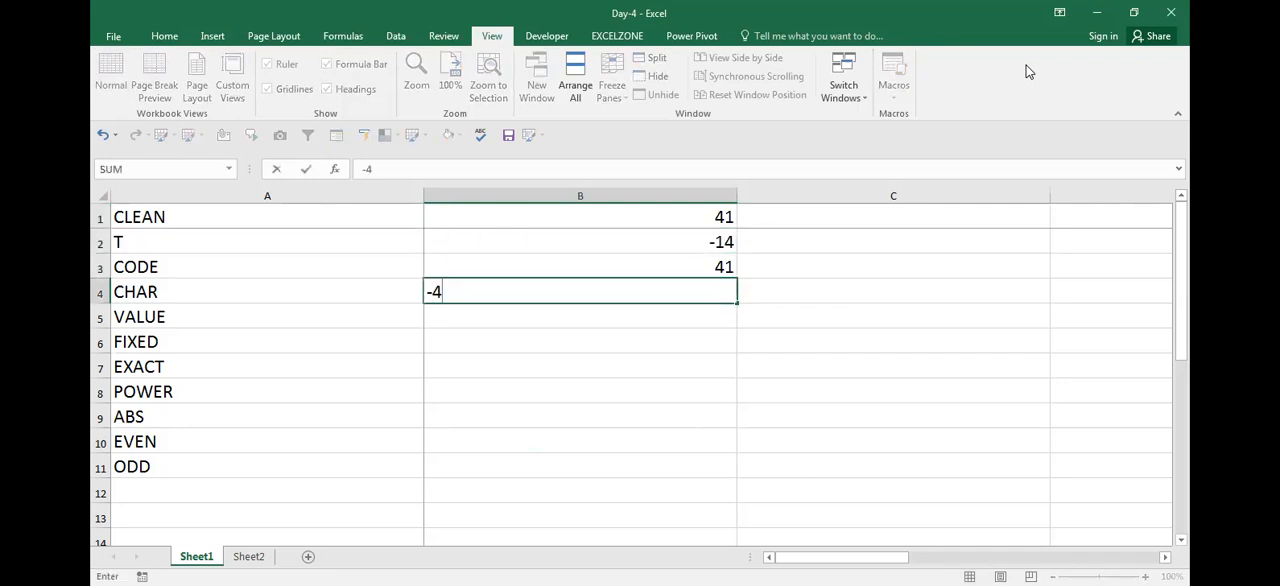
{"action": "key", "text": "Return"}
Enter =SUM(B1:B4) in B5 and make the total bold
{"action": "type", "text": "="}
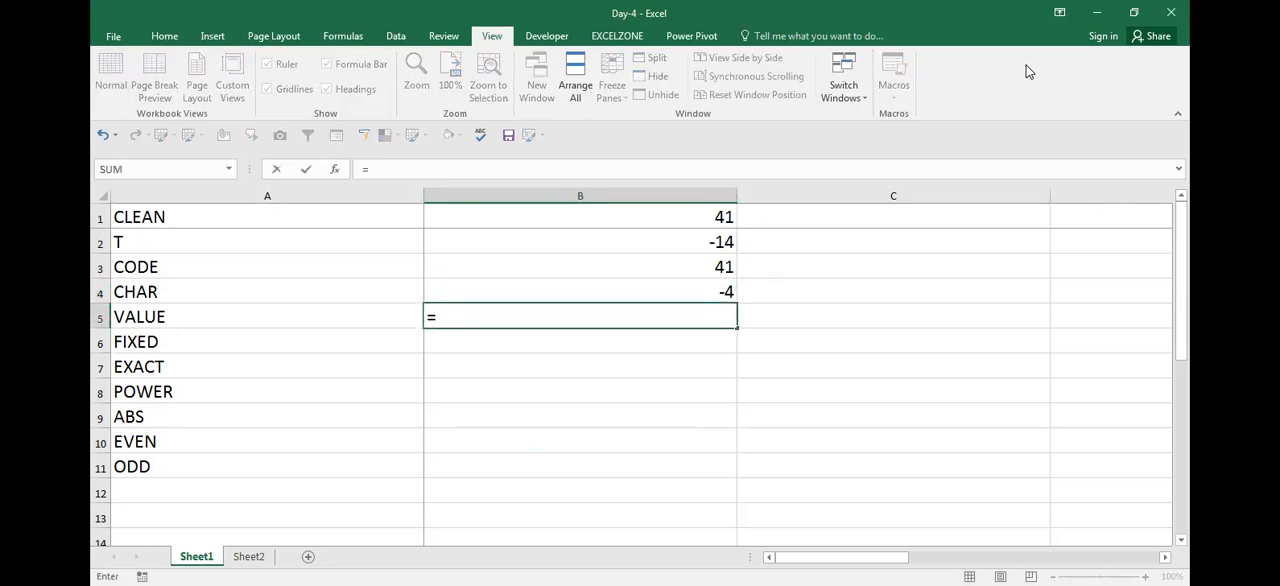
{"action": "type", "text": "SUM("}
{"action": "key", "text": "Up"}
{"action": "key", "text": "shift+Up"}
{"action": "key", "text": "shift+Up"}
{"action": "key", "text": "shift+Up"}
{"action": "type", "text": ")"}
{"action": "key", "text": "Return"}
{"action": "key", "text": "Up"}
{"action": "key", "text": "ctrl+b"}
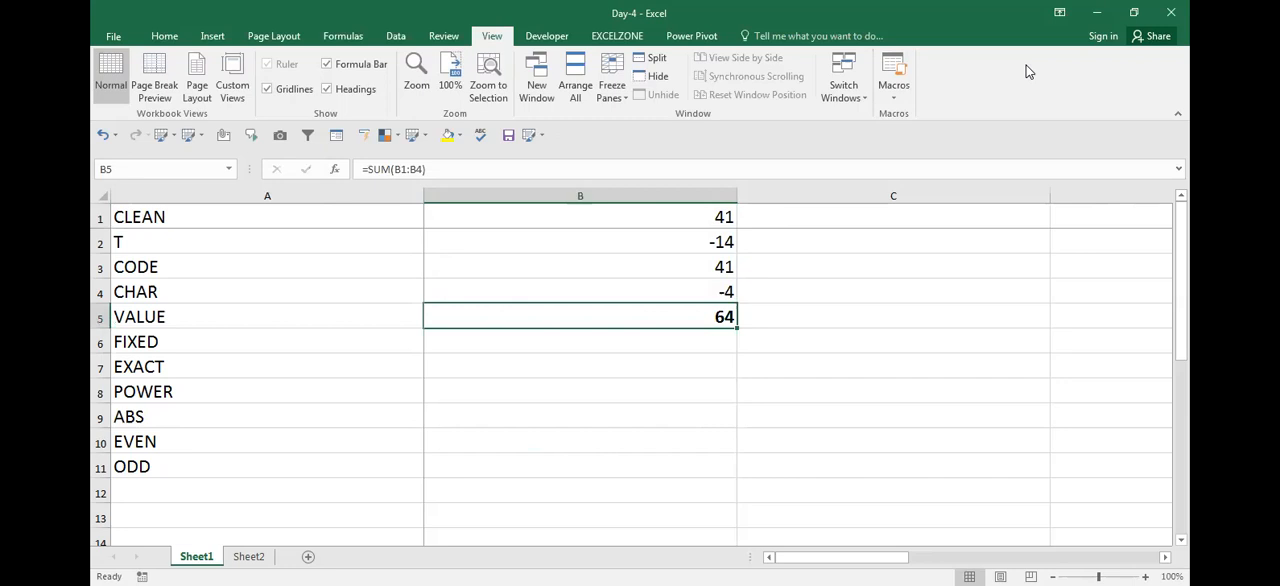
Change the number in cell B4 to 2
{"action": "key", "text": "Up"}
{"action": "type", "text": "2"}
{"action": "key", "text": "Return"}
Examine the positive and negative numbers in column B and their total in B5
{"action": "key", "text": "Up"}
{"action": "key", "text": "Down"}
{"action": "key", "text": "Down"}
{"action": "key", "text": "Up"}
{"action": "key", "text": "Up"}
{"action": "key", "text": "Up"}
{"action": "key", "text": "Up"}
{"action": "key", "text": "Up"}
{"action": "key", "text": "Down"}
{"action": "key", "text": "Up"}
Enter =ABS(B1) in C1 to get the absolute value of the first number
{"action": "key", "text": "Right"}
{"action": "key", "text": "Left"}
{"action": "key", "text": "Right"}
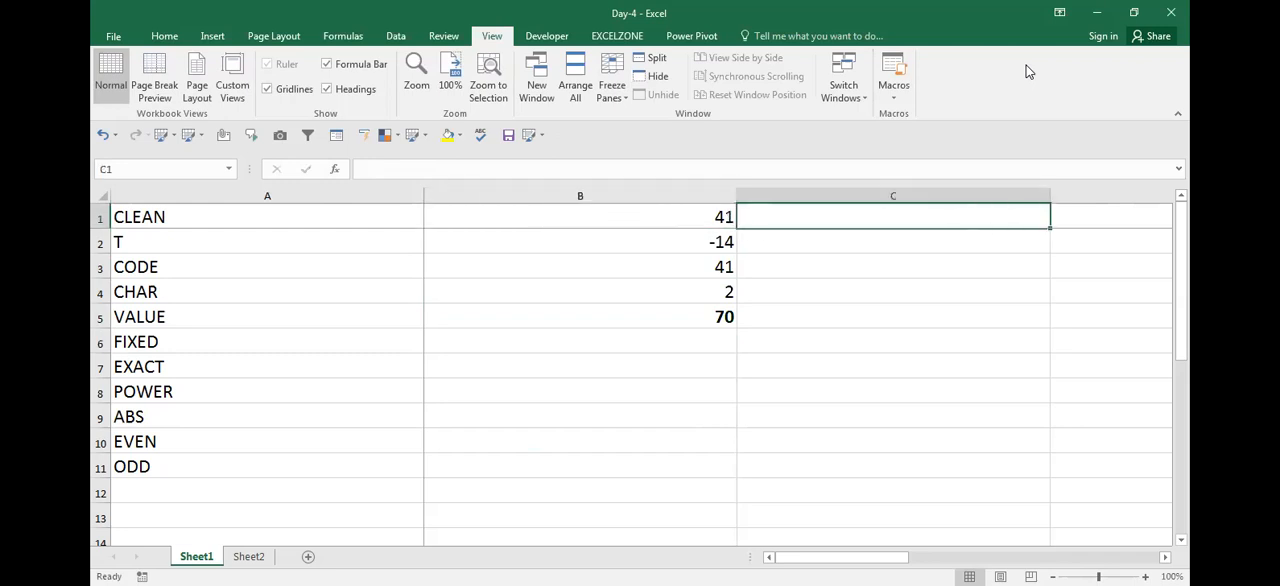
{"action": "type", "text": "="}
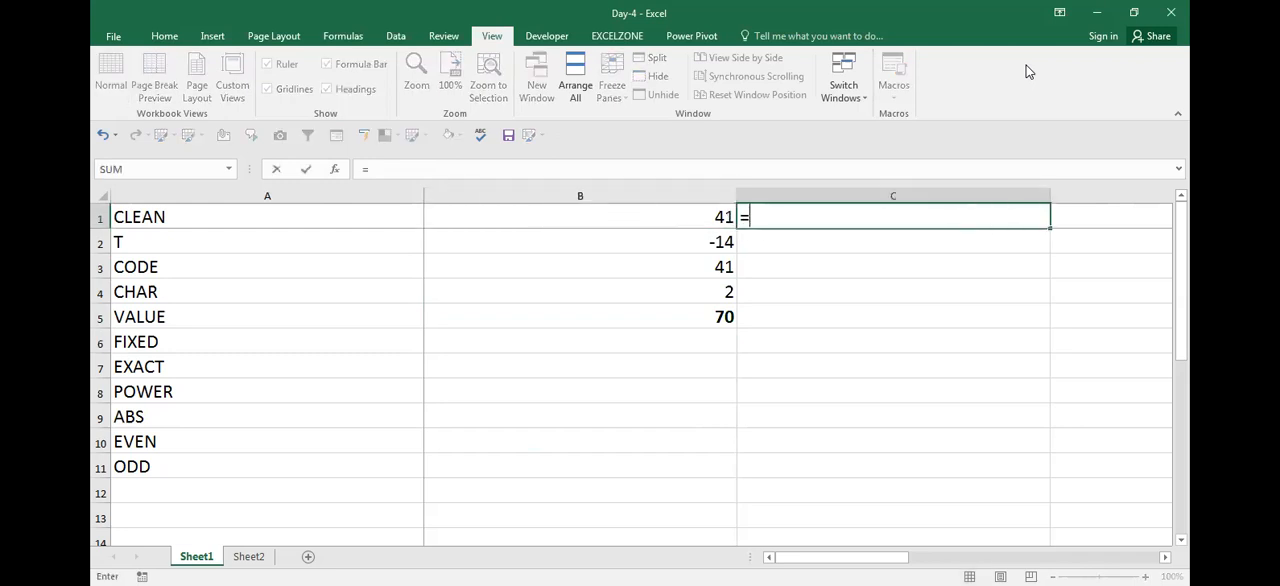
{"action": "key", "text": "Left"}
{"action": "key", "text": "Return"}
{"action": "key", "text": "Left"}
Fill the ABS formula down to C4 and total the results with =SUM(C1:C4) in C5
{"action": "key", "text": "Down"}
{"action": "key", "text": "Down"}
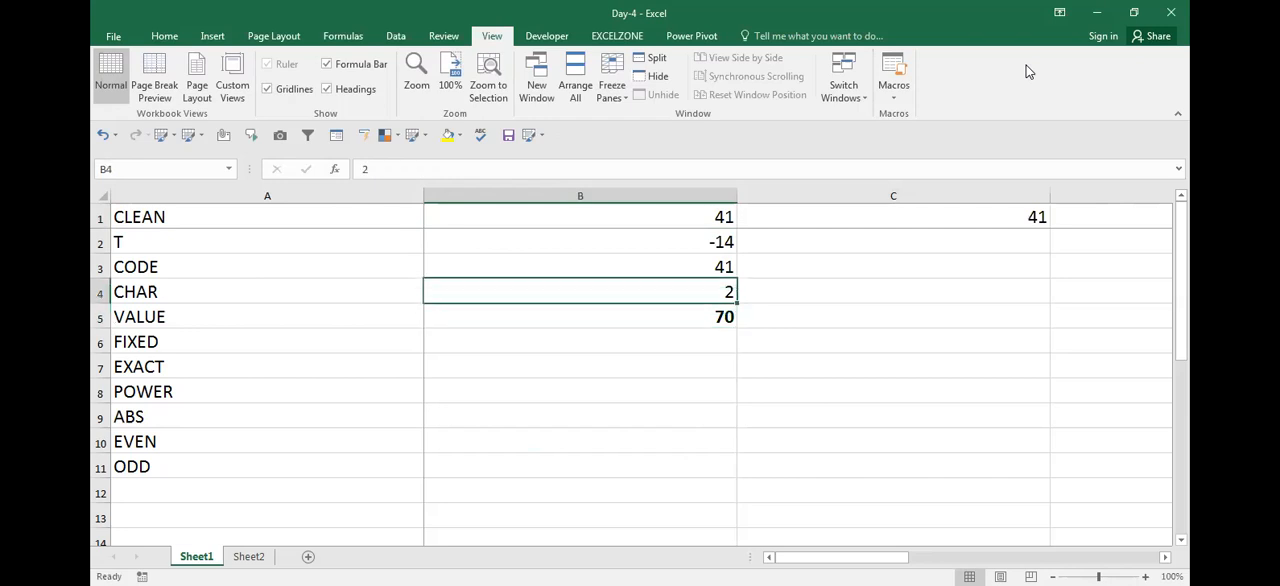
{"action": "key", "text": "Right"}
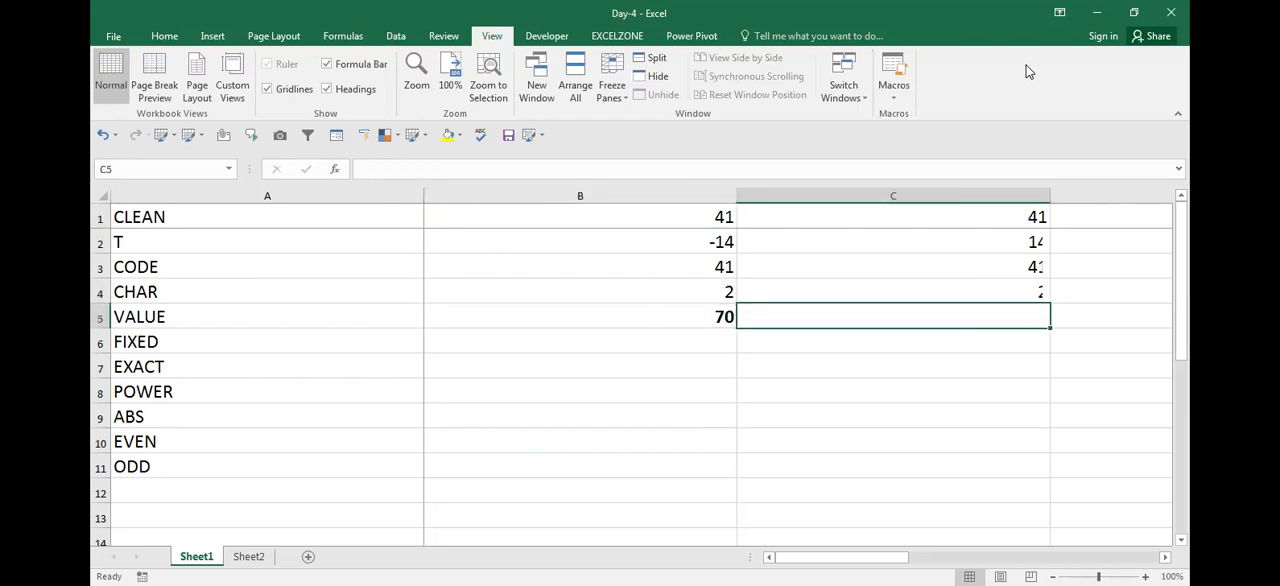
{"action": "key", "text": "Up"}
{"action": "key", "text": "Down"}
{"action": "type", "text": "="}
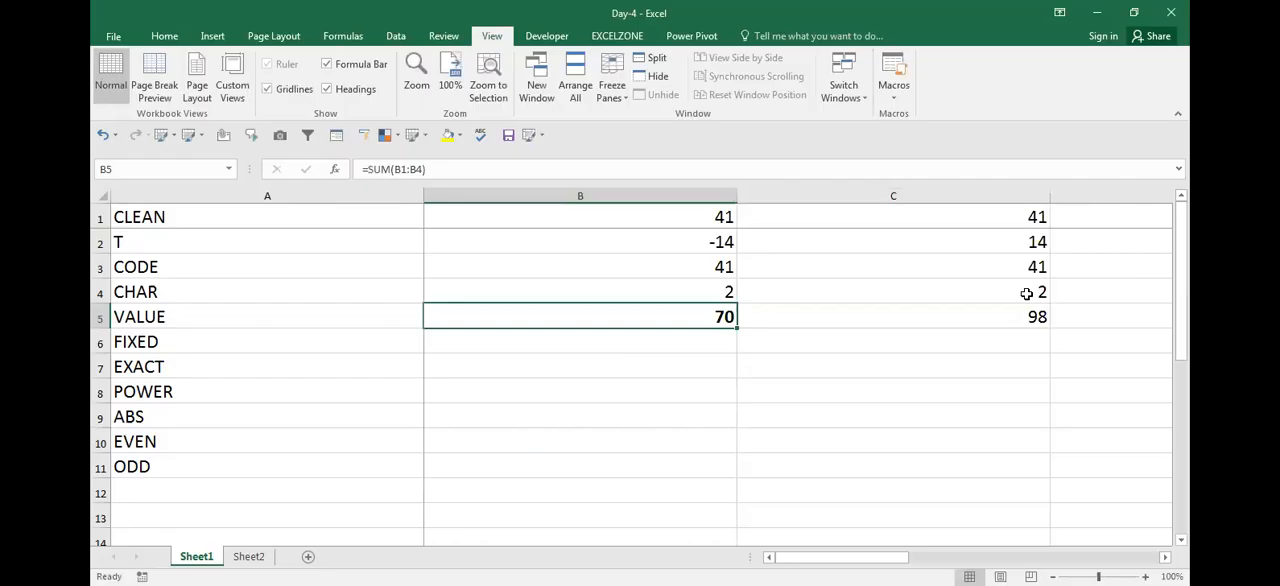
{"action": "key", "text": "Right"}
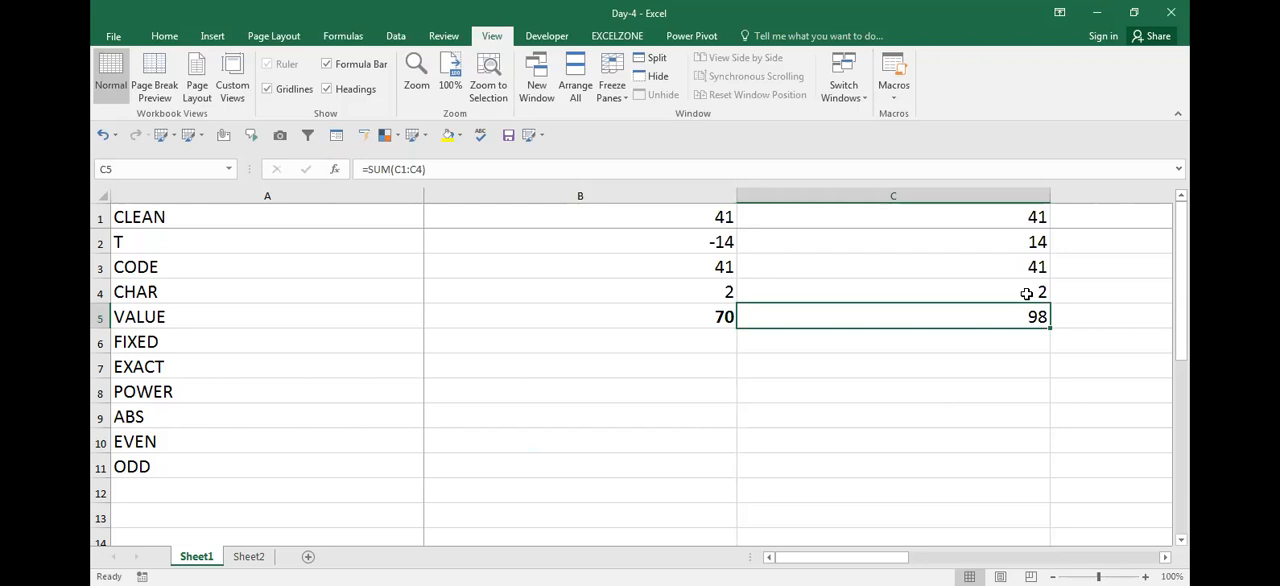
Make the total in C5 bold and check the SUM formula in B5 in edit mode without changing it
{"action": "key", "text": "Left"}
{"action": "key", "text": "Right"}
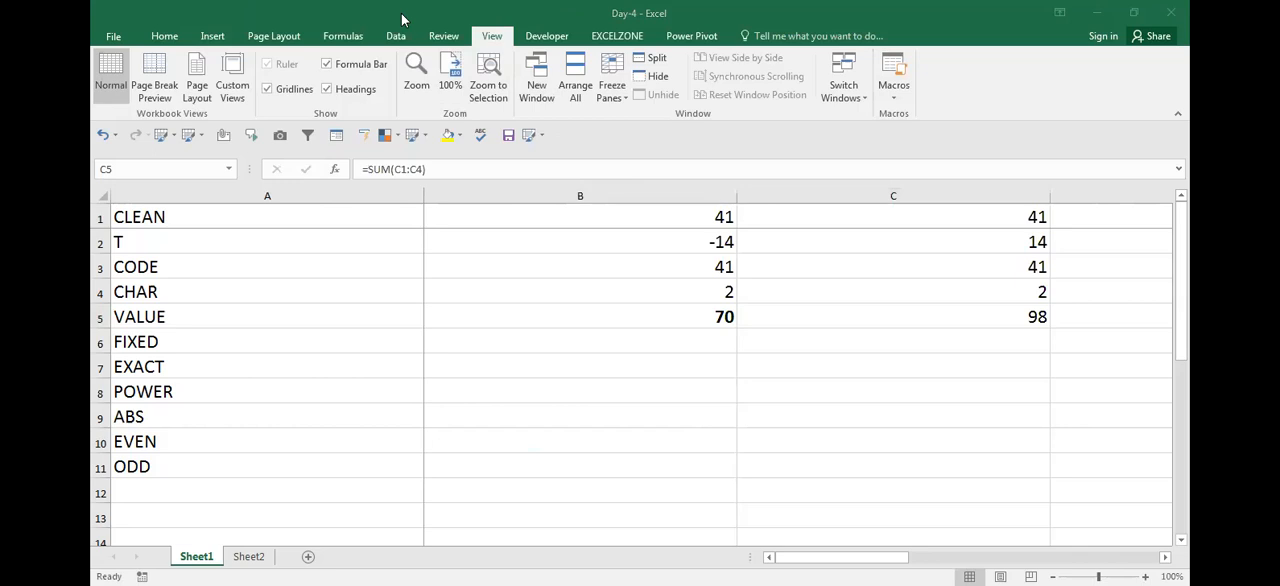
{"action": "left_click", "coordinate": [628, 414]}
{"action": "key", "text": "Left"}
{"action": "key", "text": "Right"}
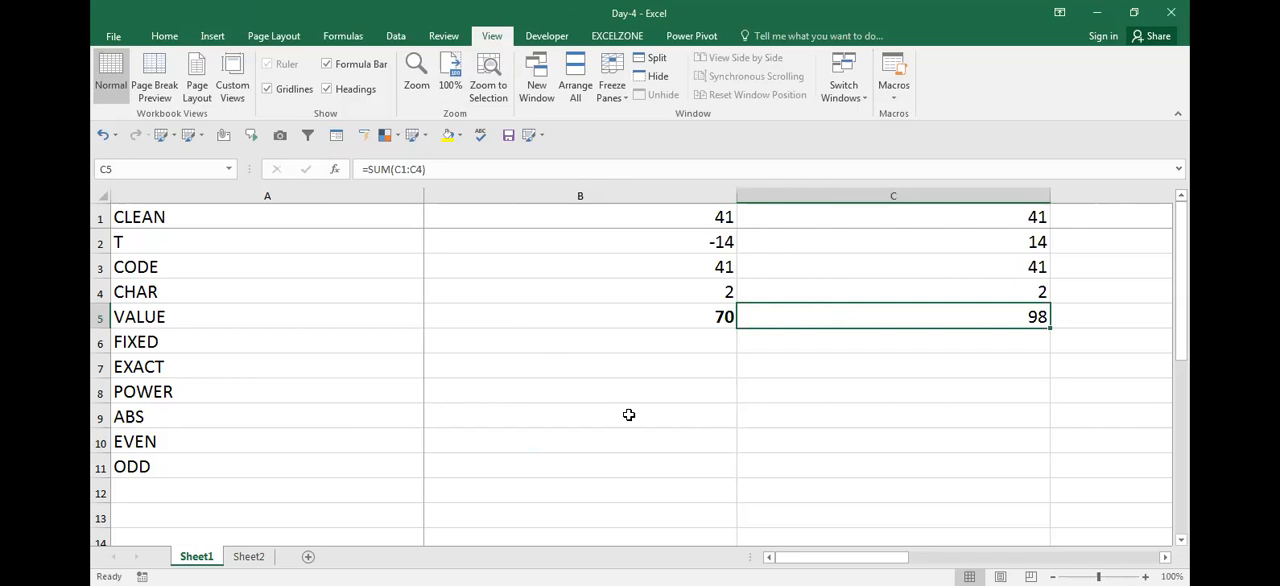
{"action": "key", "text": "Left"}
{"action": "key", "text": "Right"}
{"action": "key", "text": "Left"}
{"action": "key", "text": "Right"}
{"action": "key", "text": "Left"}
{"action": "key", "text": "F2"}
{"action": "key", "text": "Escape"}
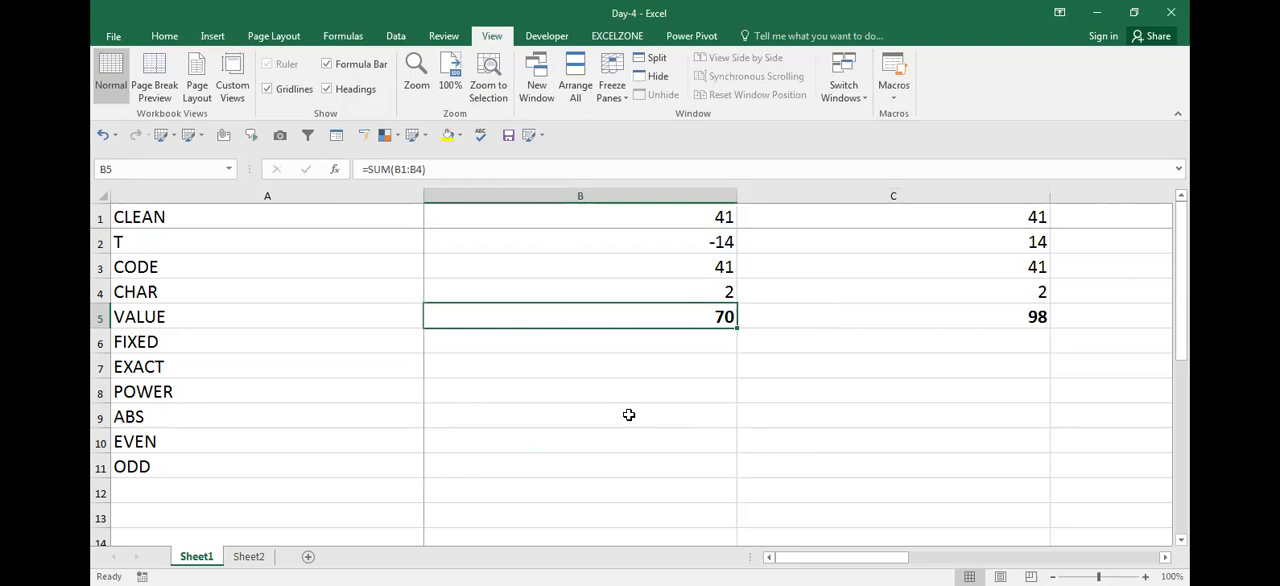
Compare the original numbers and SUM formula in column B with the ABS formulas in column C
{"action": "key", "text": "Up"}
{"action": "key", "text": "Up"}
{"action": "key", "text": "Up"}
{"action": "key", "text": "Up"}
{"action": "key", "text": "Right"}
{"action": "key", "text": "Right"}
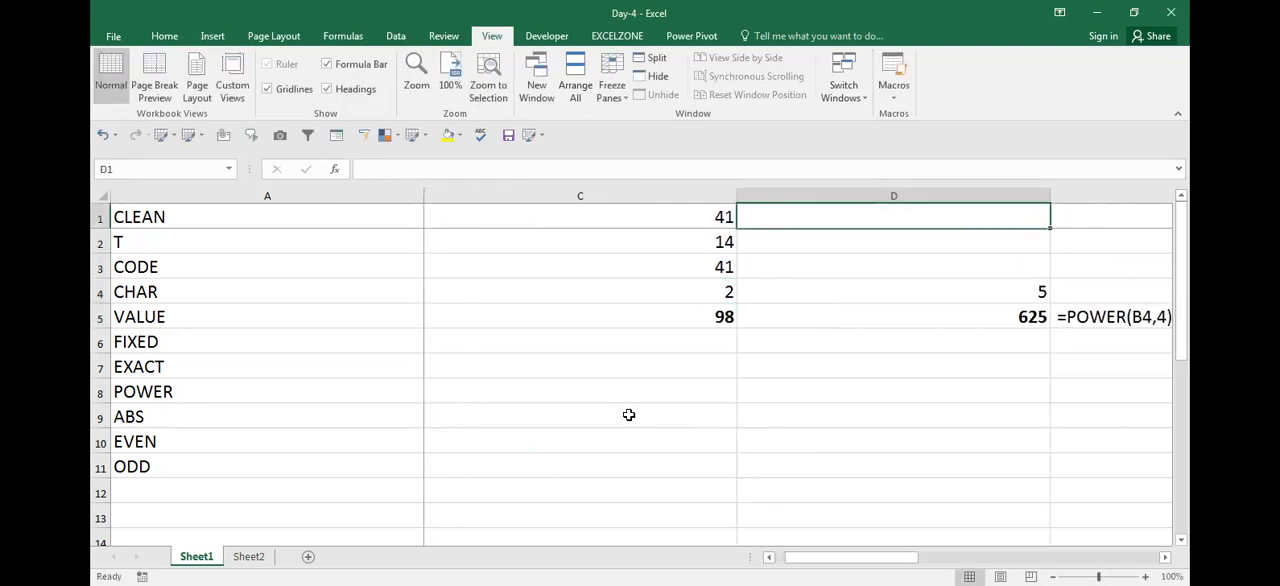
{"action": "key", "text": "Left"}
{"action": "key", "text": "Left"}
{"action": "key", "text": "Down"}
{"action": "key", "text": "Left"}
{"action": "key", "text": "Right"}
{"action": "key", "text": "Right"}
{"action": "key", "text": "Left"}
{"action": "key", "text": "Down"}
{"action": "key", "text": "Down"}
{"action": "key", "text": "Down"}
{"action": "key", "text": "Down"}
{"action": "key", "text": "Up"}
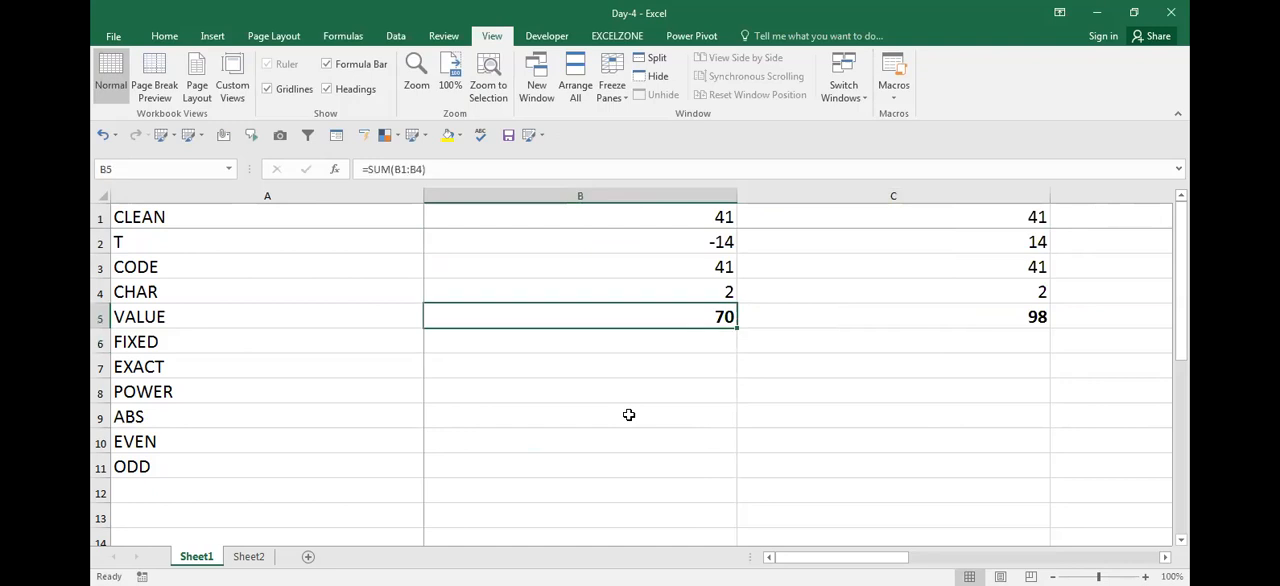
{"action": "key", "text": "F2"}
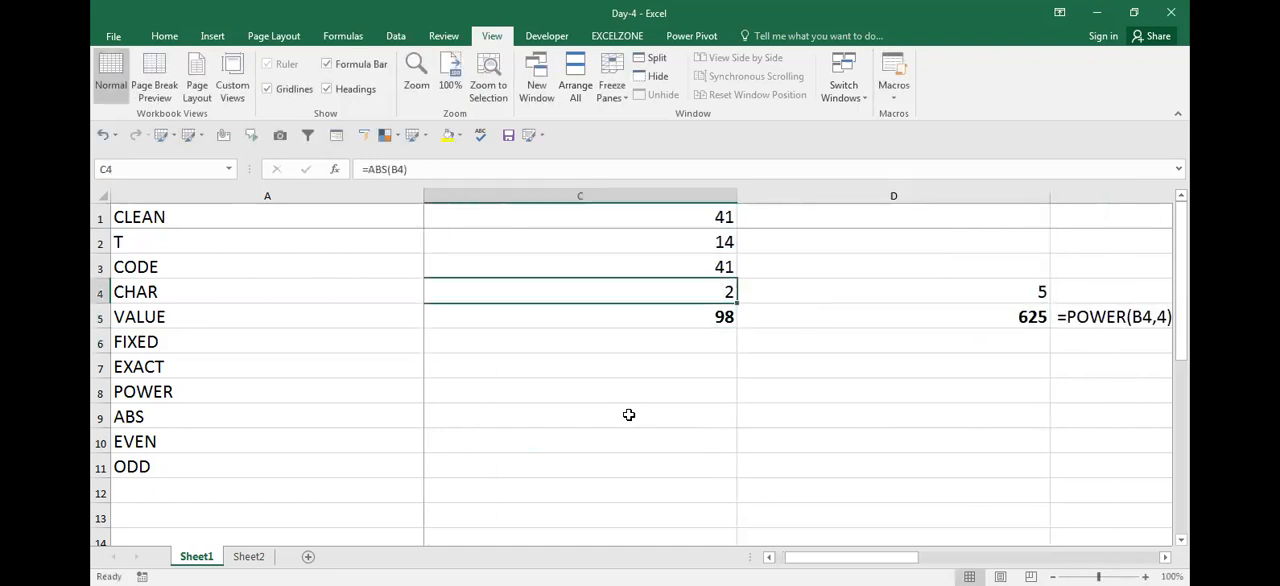
{"action": "key", "text": "Left"}
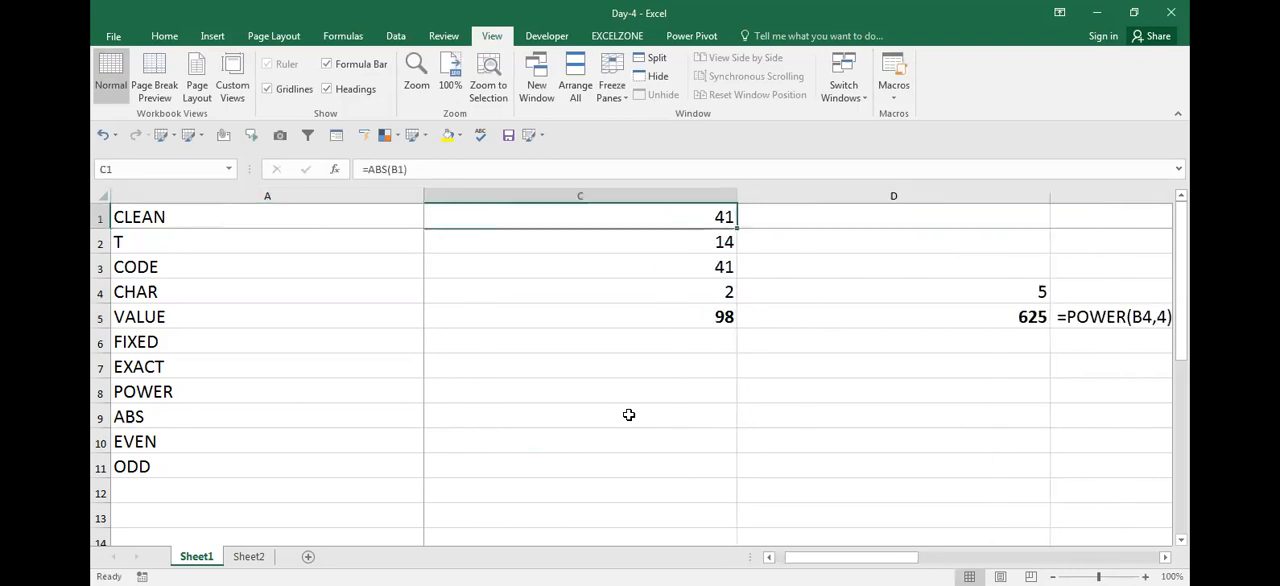
{"action": "key", "text": "F2"}
{"action": "key", "text": "shift+Home"}
{"action": "key", "text": "ctrl+c"}
{"action": "key", "text": "Return"}
{"action": "key", "text": "Down"}
{"action": "key", "text": "Right"}
{"action": "key", "text": "Escape"}
{"action": "key", "text": "Left"}
{"action": "key", "text": "Up"}
{"action": "key", "text": "Up"}
Copy the formula text =ABS(B1) from C1 and show it as text in D1
{"action": "key", "text": "F2"}
{"action": "key", "text": "shift+Home"}
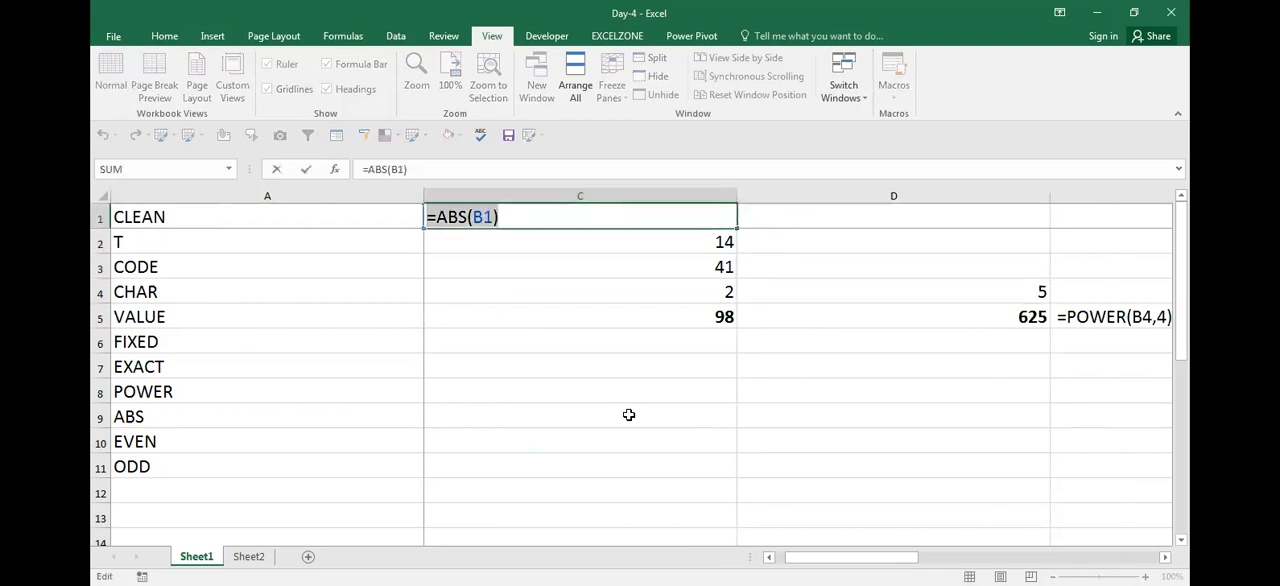
{"action": "left_click", "coordinate": [629, 415]}
{"action": "key", "text": "Right"}
{"action": "key", "text": "Up"}
{"action": "key", "text": "Up"}
{"action": "key", "text": "Up"}
{"action": "key", "text": "Up"}
{"action": "key", "text": "Up"}
{"action": "key", "text": "Up"}
{"action": "key", "text": "Up"}
{"action": "key", "text": "Up"}
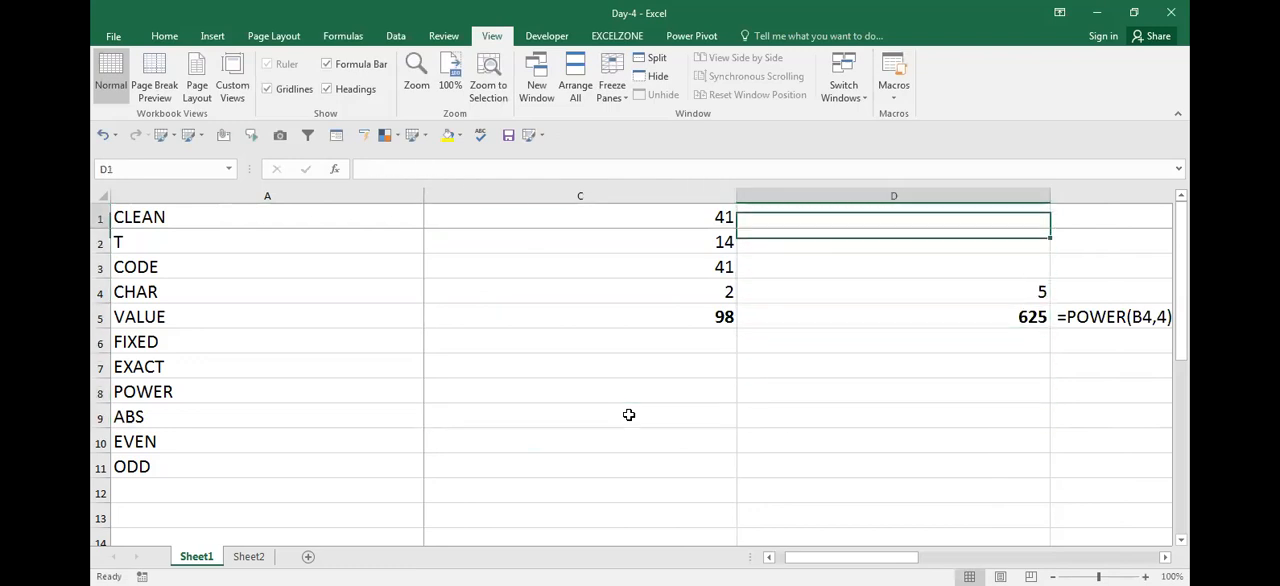
{"action": "key", "text": "F2"}
{"action": "key", "text": "ctrl+v"}
{"action": "key", "text": "Return"}
Insert blank columns before column B for the EVEN function example and return to B1
{"action": "key", "text": "Home"}
{"action": "key", "text": "Down"}
{"action": "key", "text": "Down"}
{"action": "key", "text": "Down"}
{"action": "key", "text": "Down"}
{"action": "key", "text": "Down"}
{"action": "key", "text": "Down"}
{"action": "key", "text": "Down"}
{"action": "key", "text": "Down"}
{"action": "key", "text": "Down"}
{"action": "key", "text": "Up"}
{"action": "key", "text": "Down"}
{"action": "key", "text": "Up"}
{"action": "key", "text": "Right"}
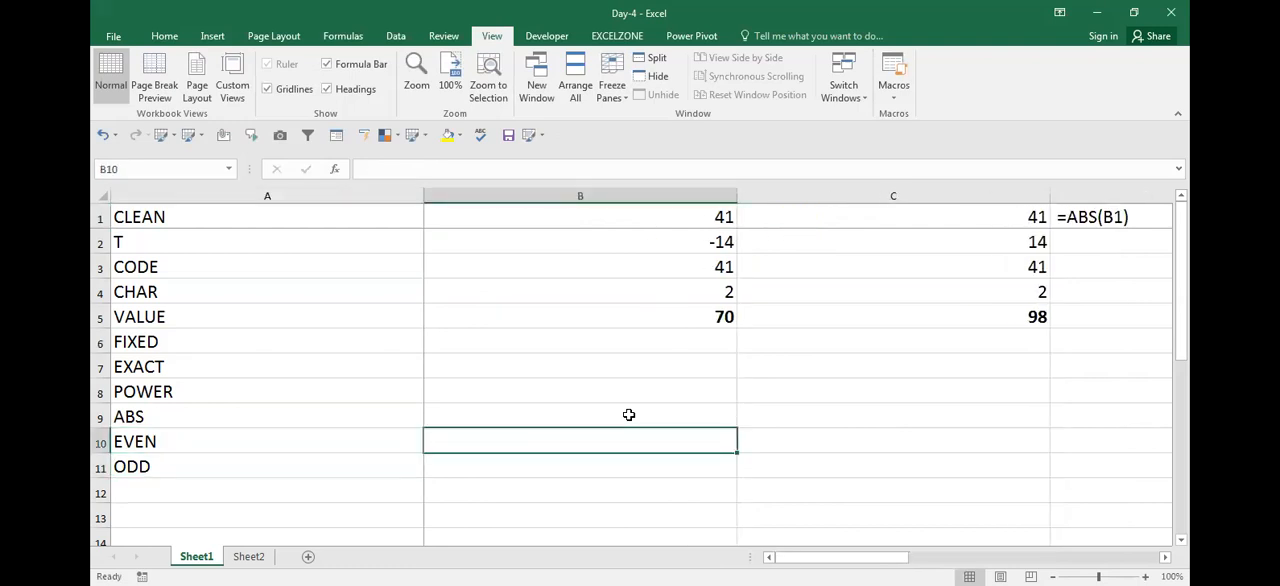
{"action": "key", "text": "ctrl+space"}
{"action": "key", "text": "ctrl+shift+plus"}
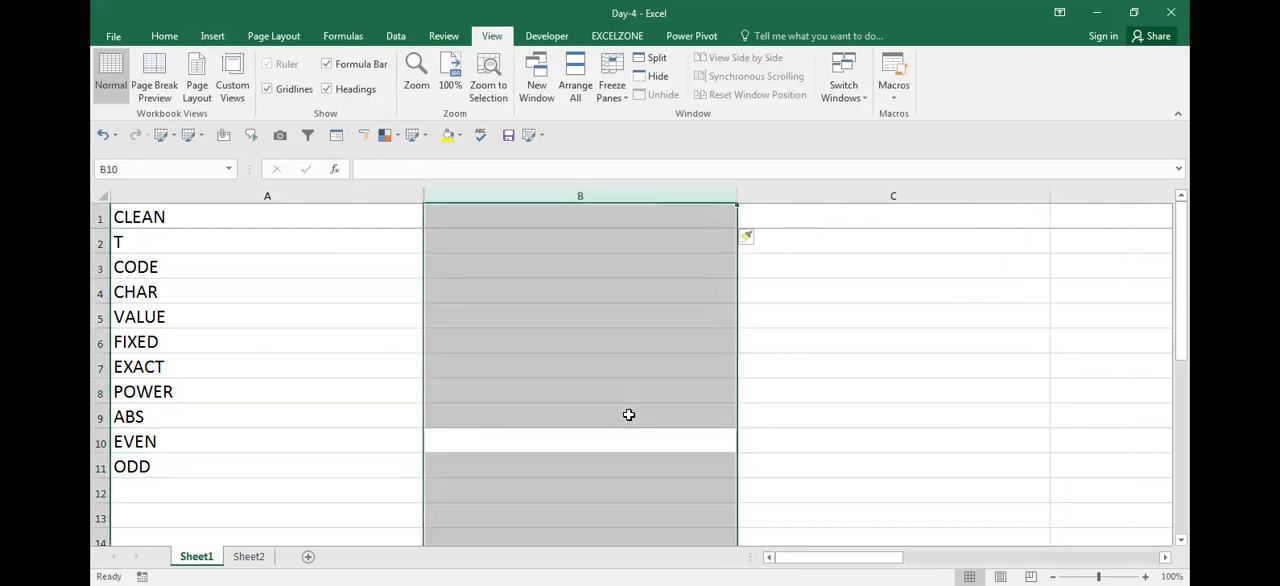
{"action": "key", "text": "ctrl+Up"}
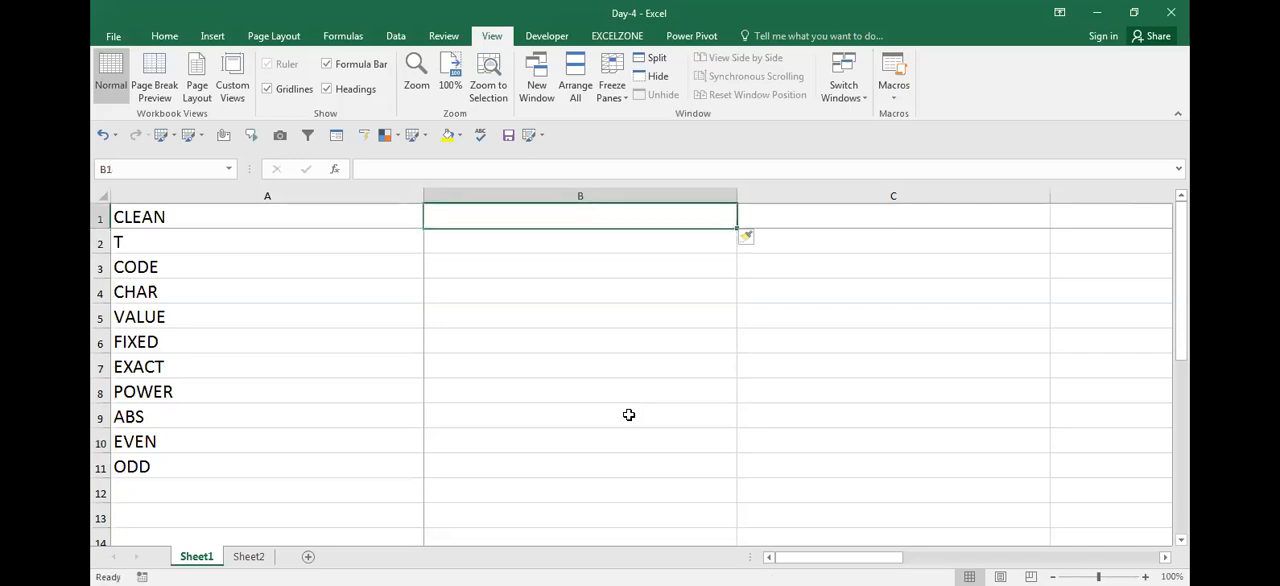
Enter 1 in B1 and the incrementing formula =B1+1 in B2
{"action": "type", "text": "1"}
{"action": "key", "text": "Return"}
{"action": "type", "text": "=B1+21"}
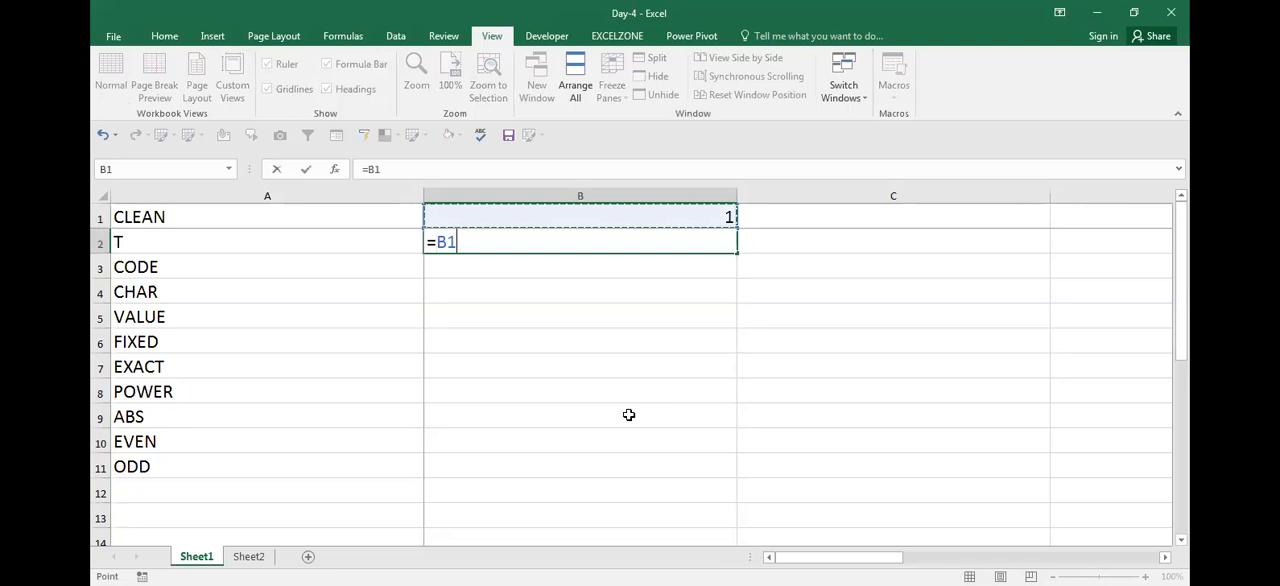
{"action": "key", "text": "BackSpace"}
{"action": "key", "text": "BackSpace"}
{"action": "type", "text": "1"}
{"action": "key", "text": "ctrl+Return"}
Fill the incrementing formula down to B14 and convert the series in column B to plain values
{"action": "key", "text": "shift+Down"}
{"action": "key", "text": "shift+Down"}
{"action": "key", "text": "shift+Down"}
{"action": "key", "text": "shift+Down"}
{"action": "key", "text": "shift+Down"}
{"action": "key", "text": "shift+Down"}
{"action": "key", "text": "shift+Down"}
{"action": "key", "text": "shift+Down"}
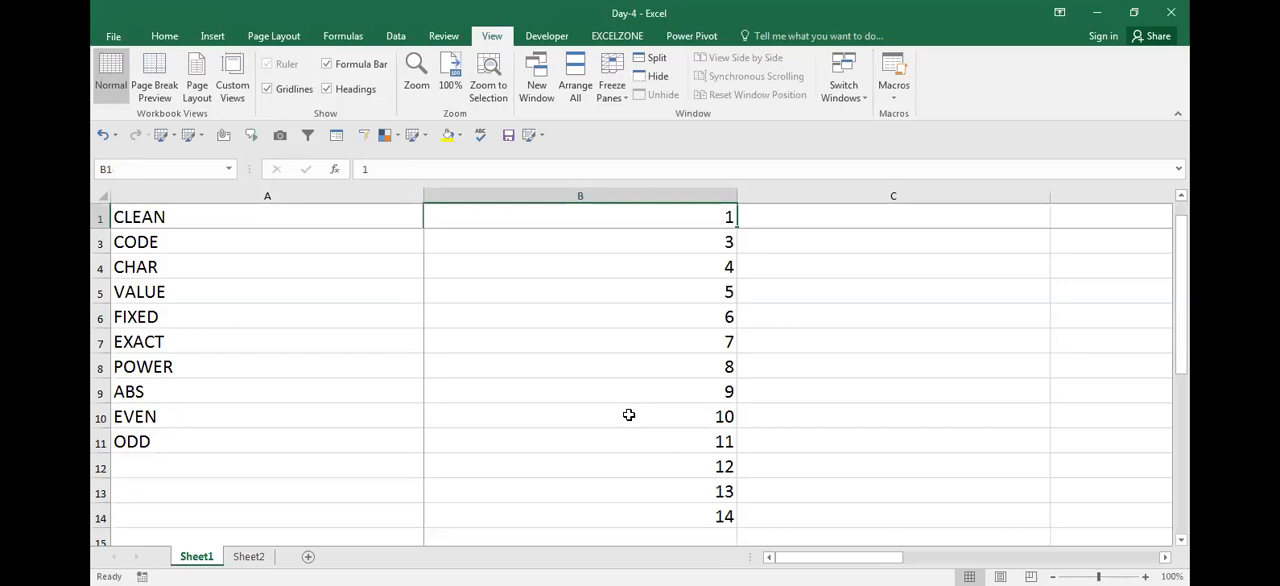
{"action": "key", "text": "ctrl+shift+Down"}
{"action": "key", "text": "ctrl+c"}
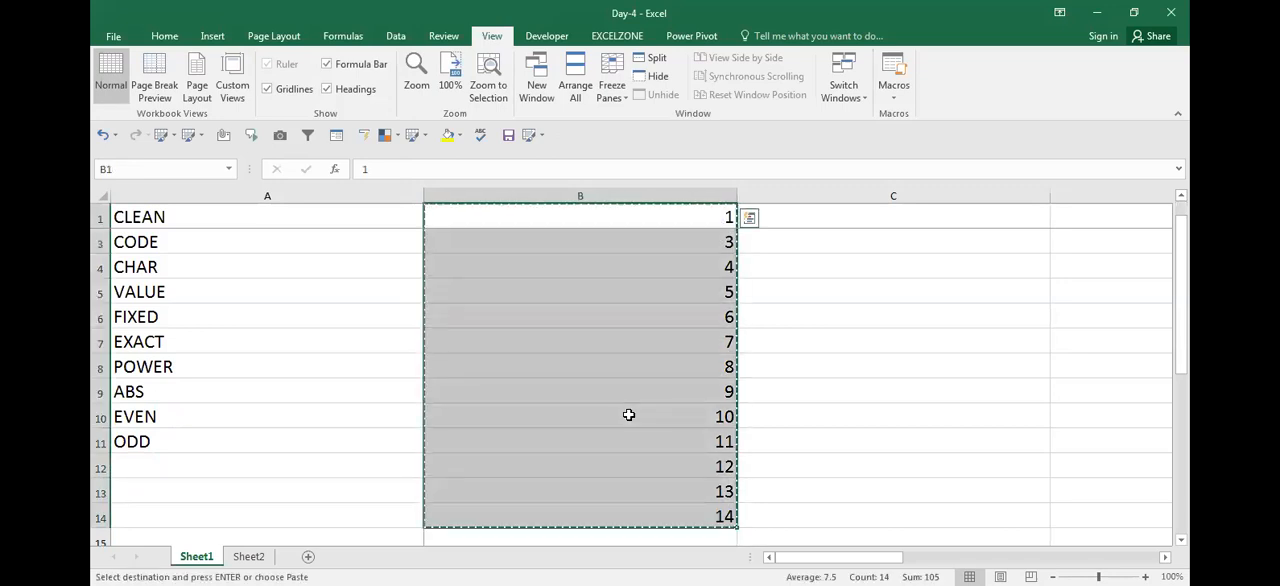
{"action": "key", "text": "Escape"}
Enter =EVEN(B1) in C1 to round the first number up to an even number
{"action": "key", "text": "Right"}
{"action": "key", "text": "Down"}
{"action": "key", "text": "Up"}
{"action": "key", "text": "Down"}
{"action": "key", "text": "Up"}
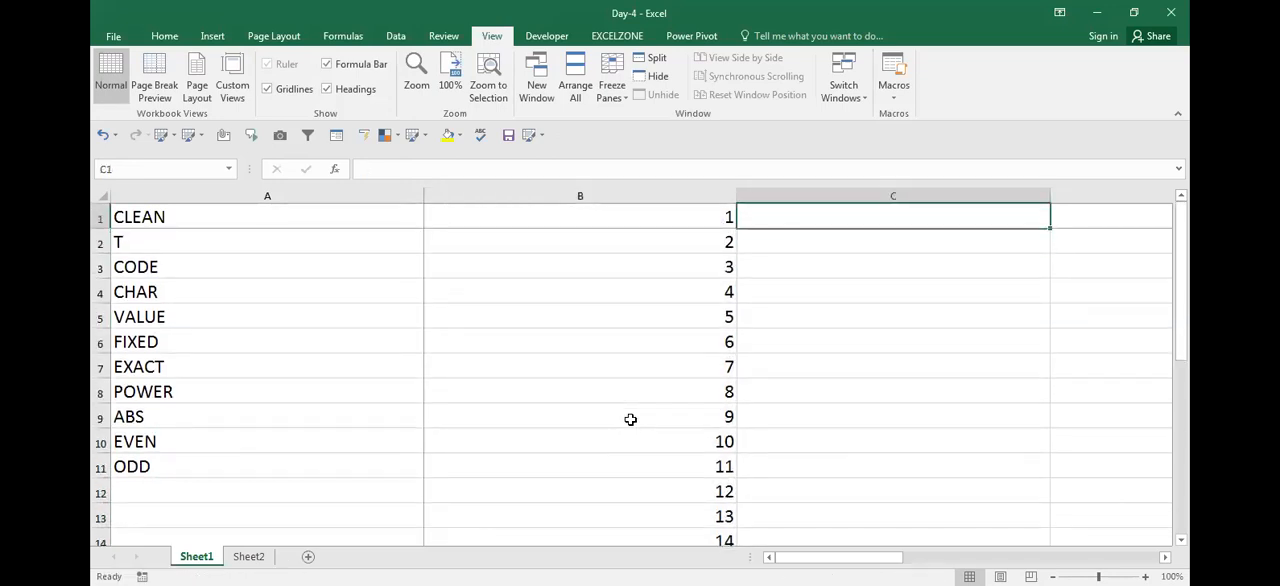
{"action": "type", "text": "=E"}
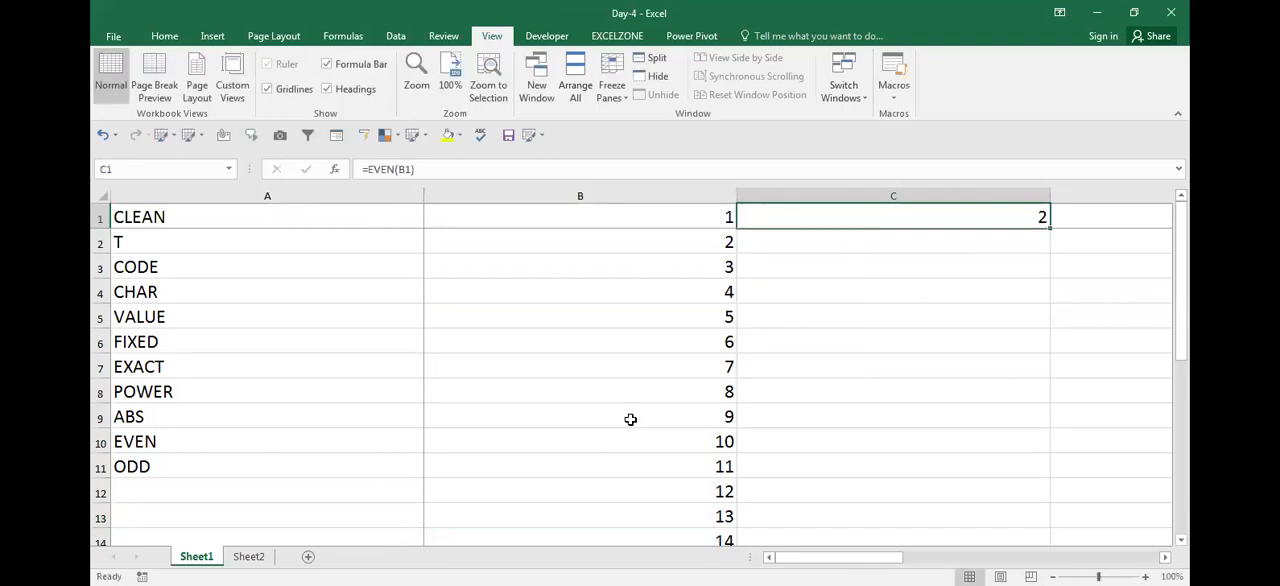
{"action": "key", "text": "Left"}
Fill the EVEN formula from C1 down to C14
{"action": "key", "text": "ctrl+End"}
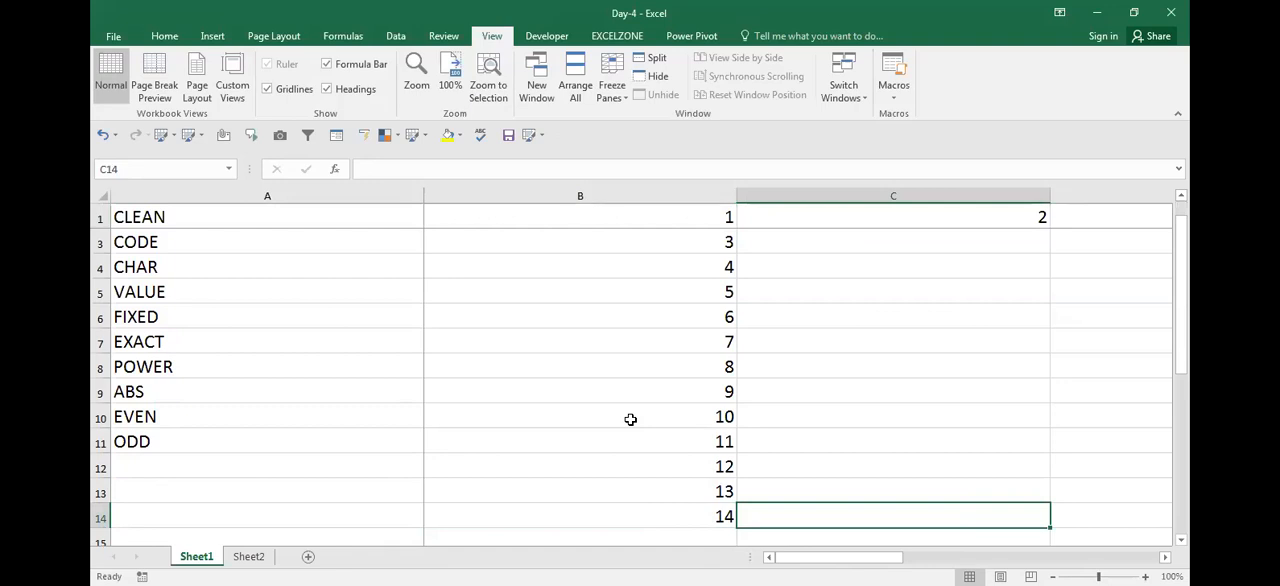
{"action": "key", "text": "ctrl+shift+Up"}
{"action": "key", "text": "ctrl+d"}
{"action": "key", "text": "ctrl+Up"}
Compare the first numbers in column B with their EVEN results in column C
{"action": "key", "text": "Down"}
{"action": "key", "text": "Up"}
{"action": "key", "text": "Left"}
{"action": "key", "text": "Right"}
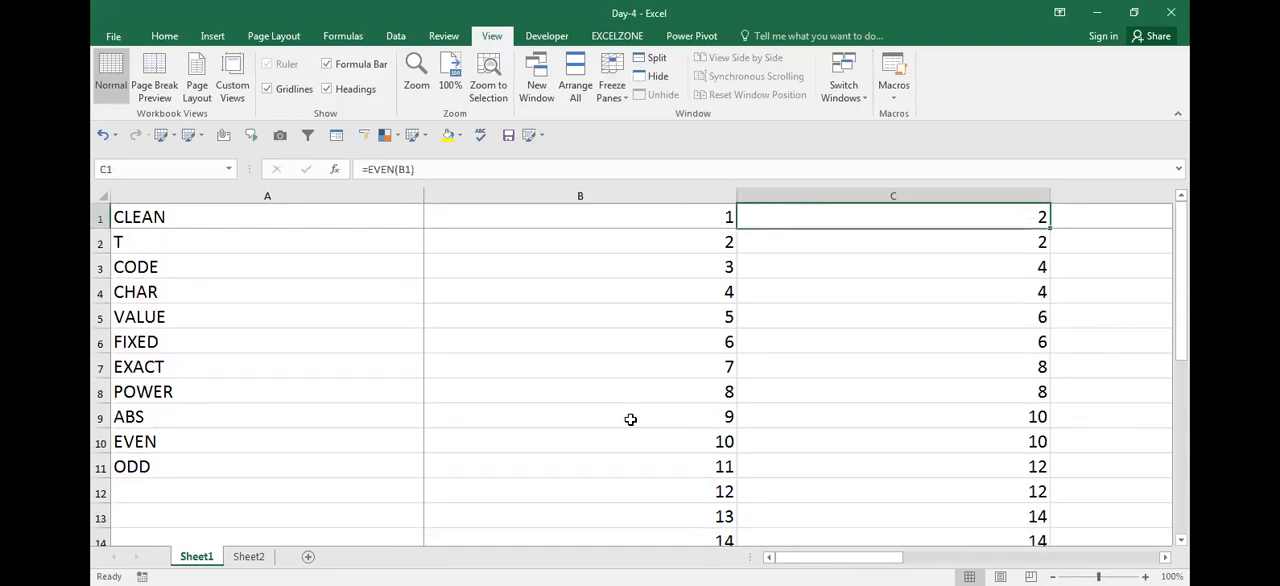
{"action": "key", "text": "Left"}
{"action": "key", "text": "Down"}
{"action": "key", "text": "Right"}
{"action": "key", "text": "Left"}
{"action": "key", "text": "Down"}
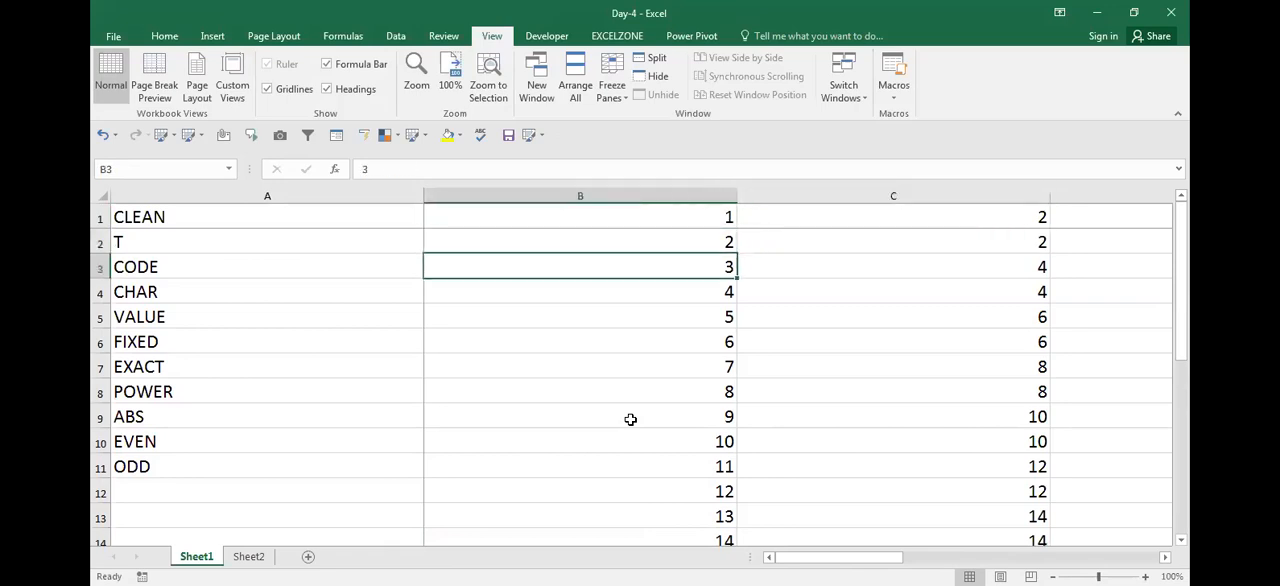
Review the EVEN results in column C and inspect the formula in C1
{"action": "key", "text": "Right"}
{"action": "key", "text": "Left"}
{"action": "key", "text": "Down"}
{"action": "key", "text": "Right"}
{"action": "scroll", "coordinate": [630, 419], "scroll_direction": "right", "scroll_amount": 1}
{"action": "key", "text": "Up"}
{"action": "key", "text": "Up"}
{"action": "key", "text": "Up"}
{"action": "key", "text": "F2"}
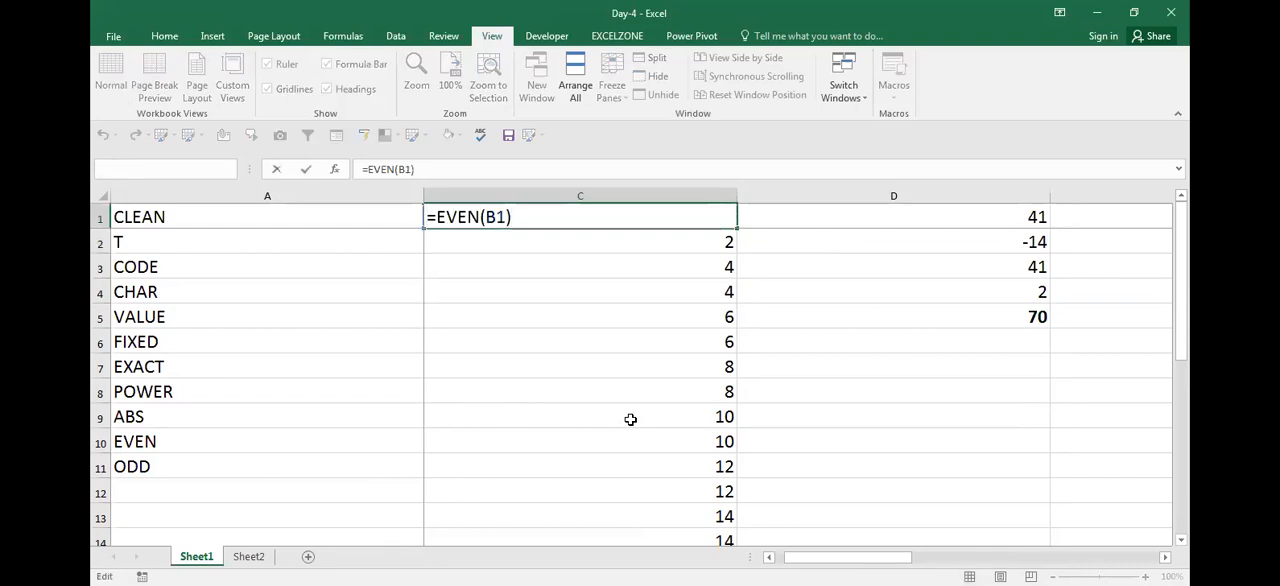
{"action": "key", "text": "Escape"}
Insert a blank column directly after the EVEN results in column C
{"action": "key", "text": "Right"}
{"action": "key", "text": "ctrl+space"}
{"action": "key", "text": "ctrl+shift+plus"}
{"action": "key", "text": "Up"}
{"action": "key", "text": "Left"}
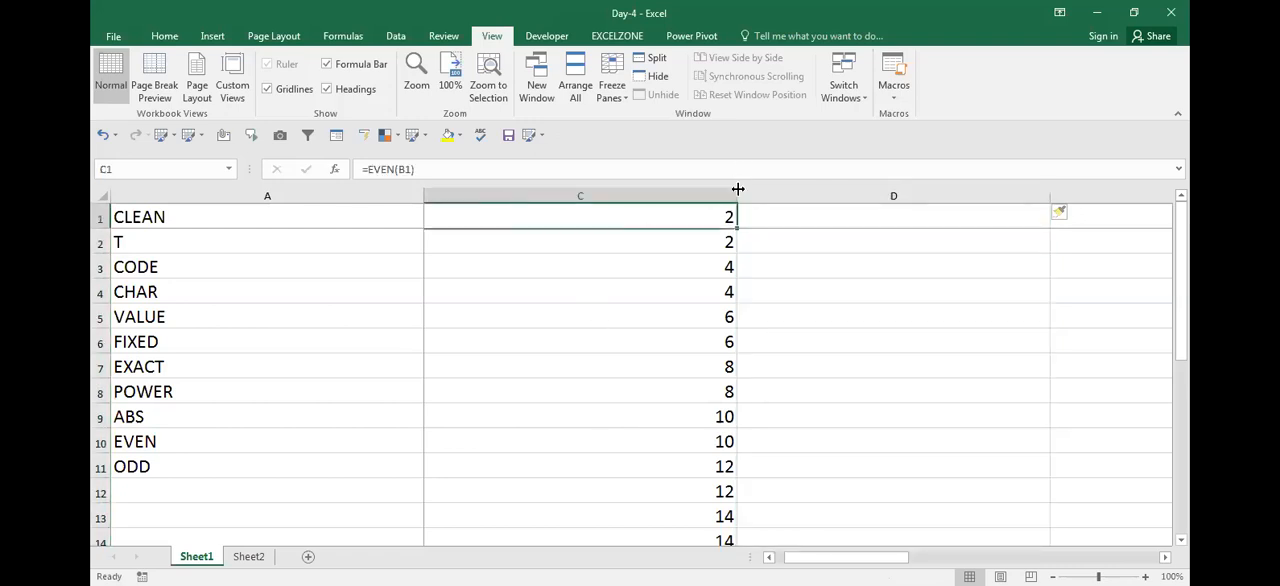
Narrow columns C and D and clear the value in E1
{"action": "left_click_drag", "start_coordinate": [738, 189], "coordinate": [503, 214]}
{"action": "left_click", "coordinate": [507, 219]}
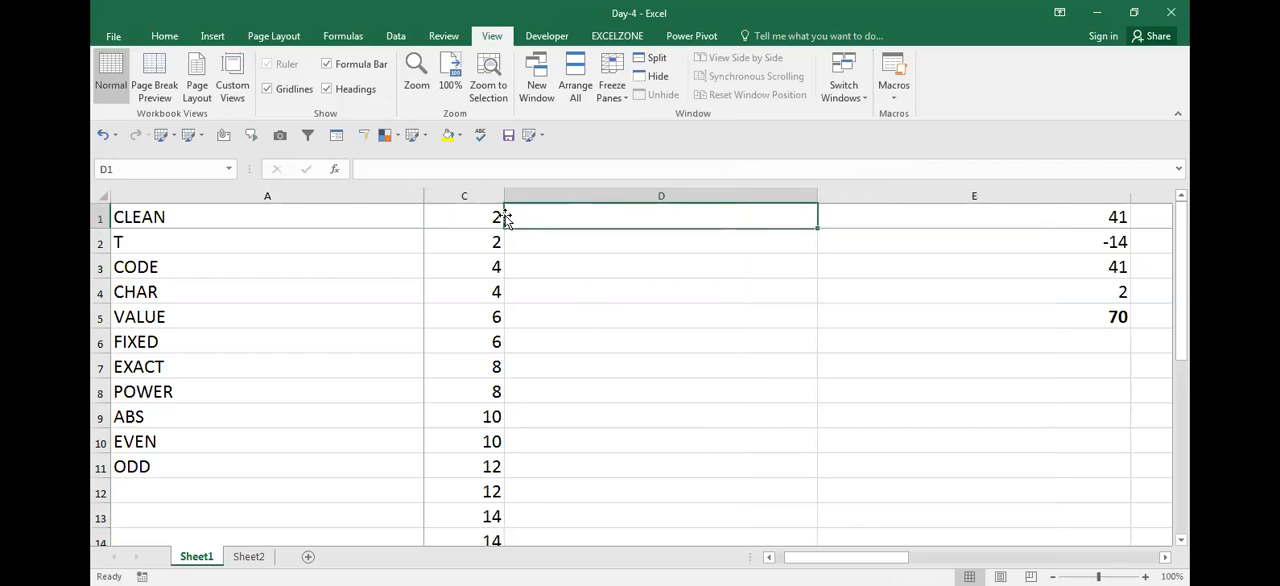
{"action": "key", "text": "ctrl+shift+plus"}
{"action": "key", "text": "Return"}
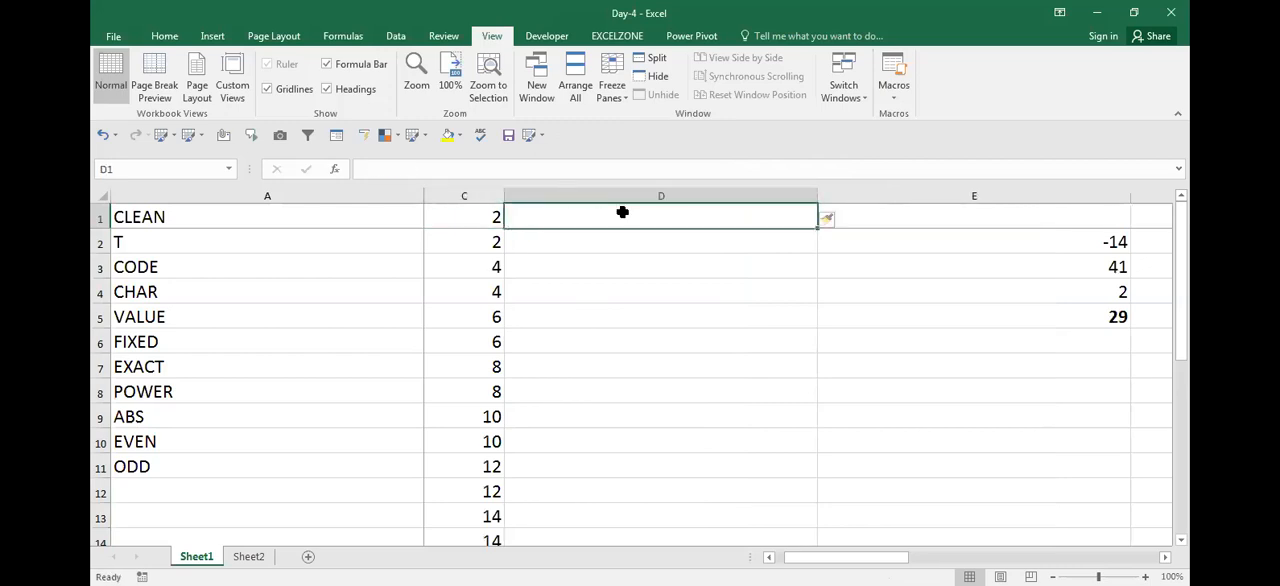
{"action": "left_click_drag", "start_coordinate": [818, 200], "coordinate": [693, 213]}
Check the number in B1 and inspect which cell the EVEN formula in C1 references
{"action": "key", "text": "Left"}
{"action": "key", "text": "Left"}
{"action": "key", "text": "Left"}
{"action": "key", "text": "Right"}
{"action": "key", "text": "Right"}
{"action": "key", "text": "Left"}
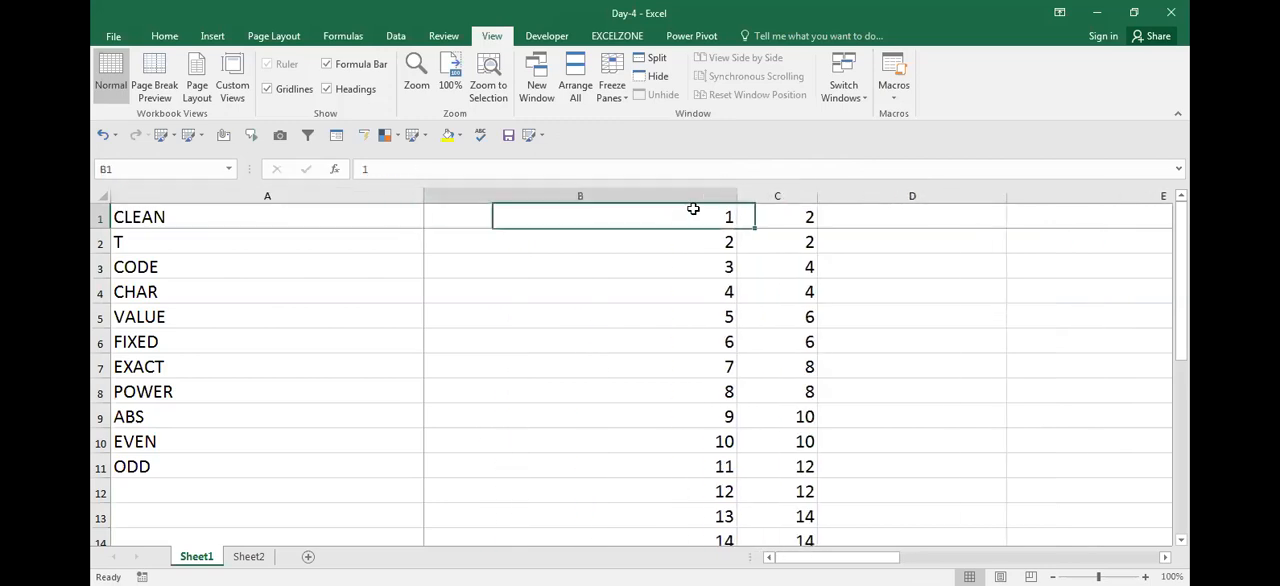
{"action": "key", "text": "Down"}
{"action": "key", "text": "Right"}
{"action": "key", "text": "Up"}
{"action": "key", "text": "Right"}
{"action": "key", "text": "Left"}
{"action": "key", "text": "F2"}
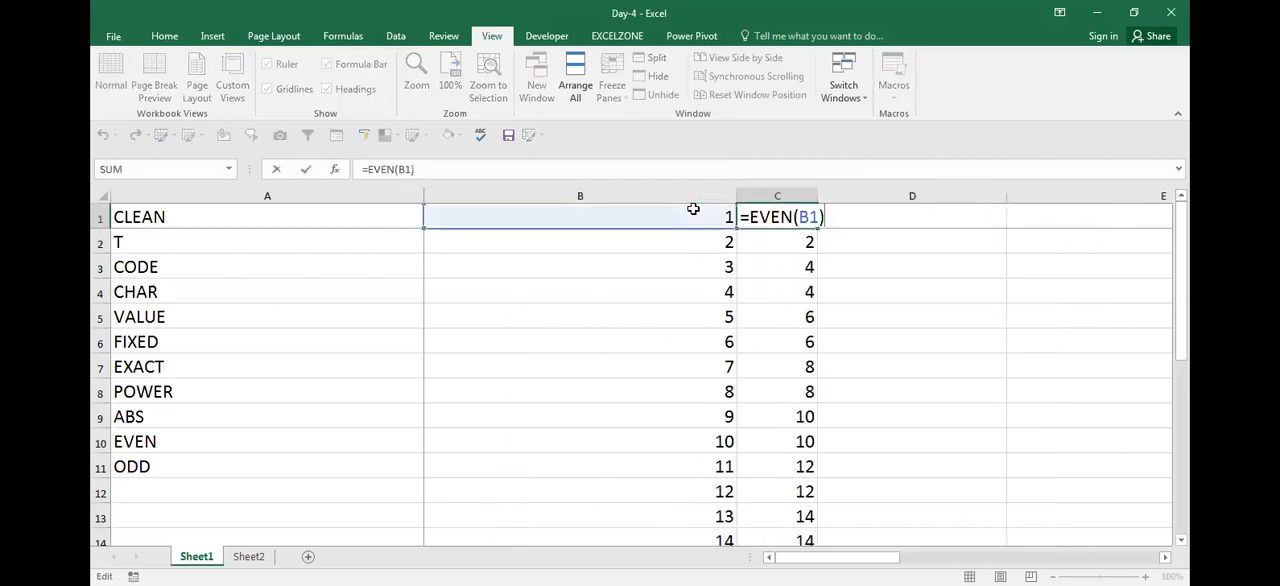
{"action": "key", "text": "Return"}
{"action": "key", "text": "Left"}
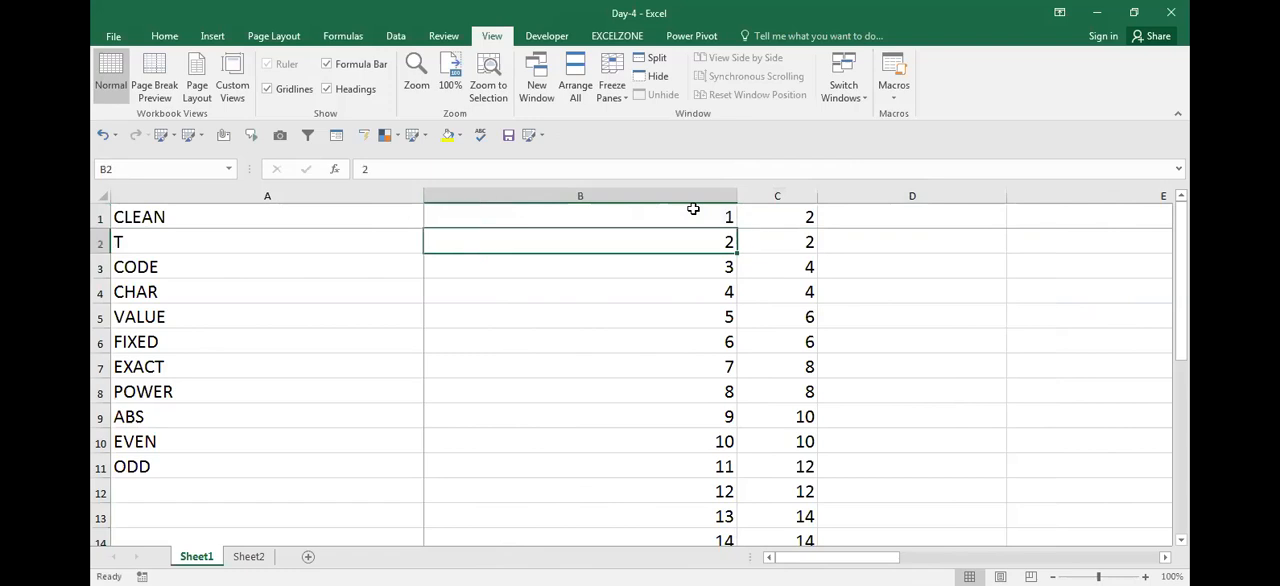
Compare the EVEN results in the first three rows of column C with the numbers in column B
{"action": "key", "text": "Left"}
{"action": "key", "text": "Down"}
{"action": "key", "text": "Right"}
{"action": "key", "text": "Right"}
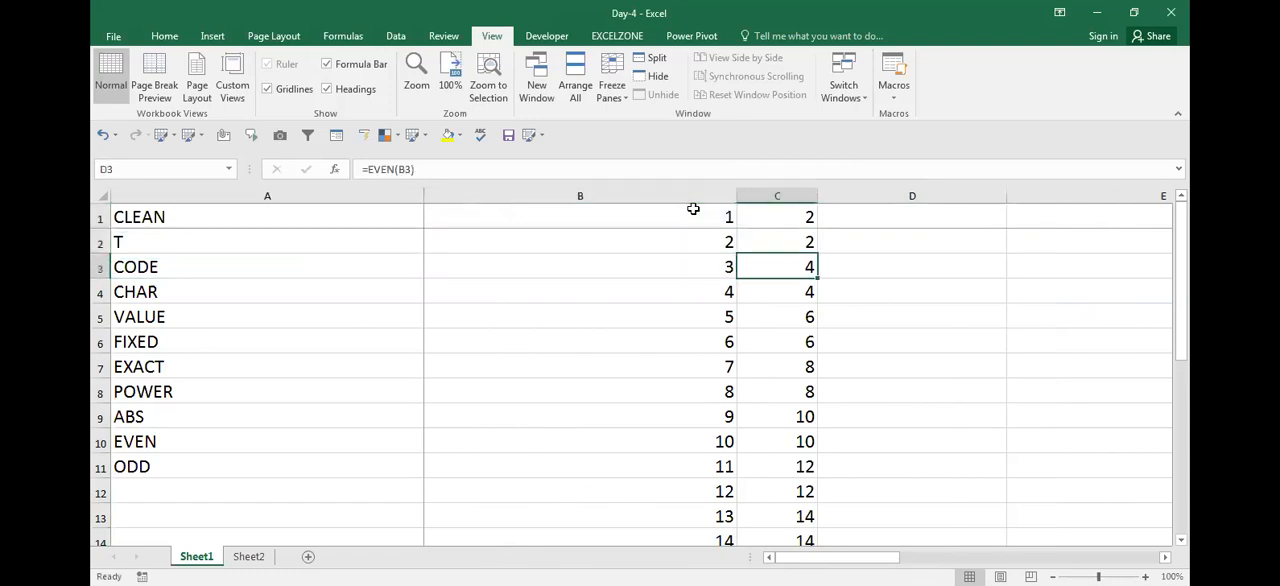
{"action": "key", "text": "Right"}
{"action": "key", "text": "Right"}
{"action": "key", "text": "Left"}
{"action": "key", "text": "Left"}
{"action": "key", "text": "Left"}
{"action": "key", "text": "Left"}
{"action": "key", "text": "Up"}
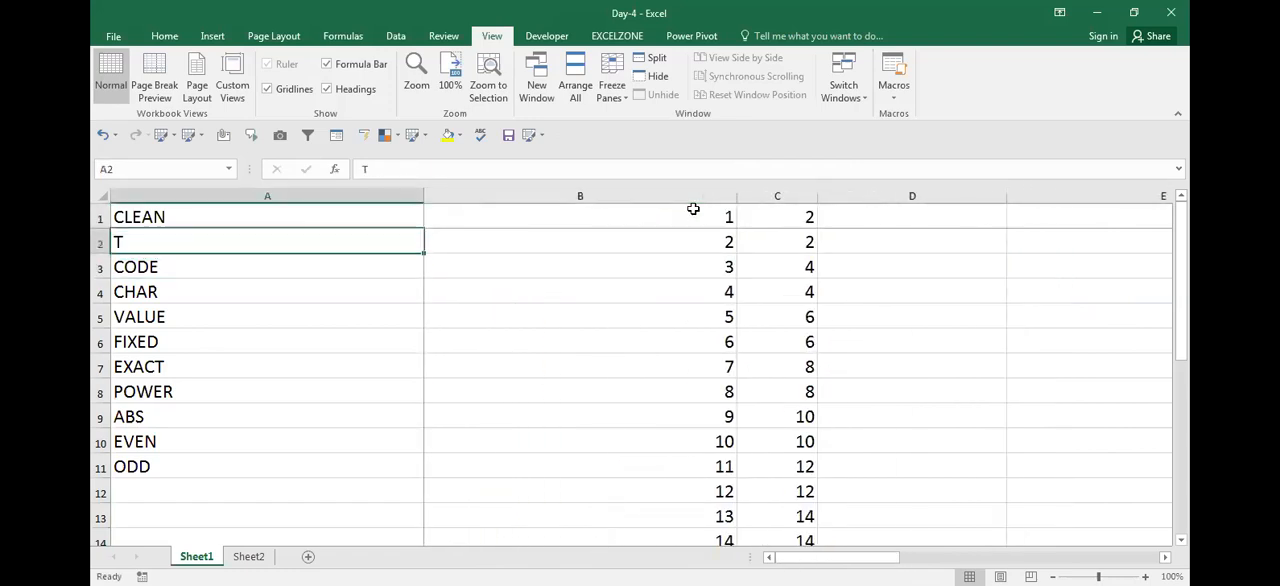
{"action": "key", "text": "Up"}
{"action": "key", "text": "Right"}
{"action": "key", "text": "Right"}
{"action": "key", "text": "Down"}
{"action": "key", "text": "Up"}
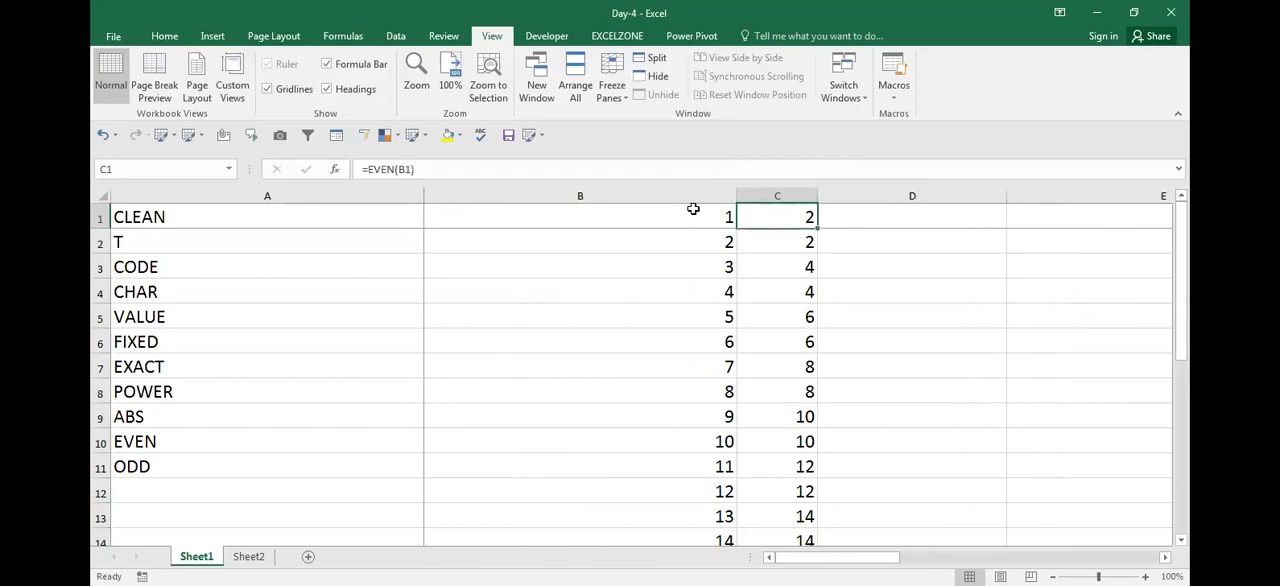
Enter =ODD(B1) in D1 and fill the formula down to D14
{"action": "key", "text": "Right"}
{"action": "type", "text": "="}
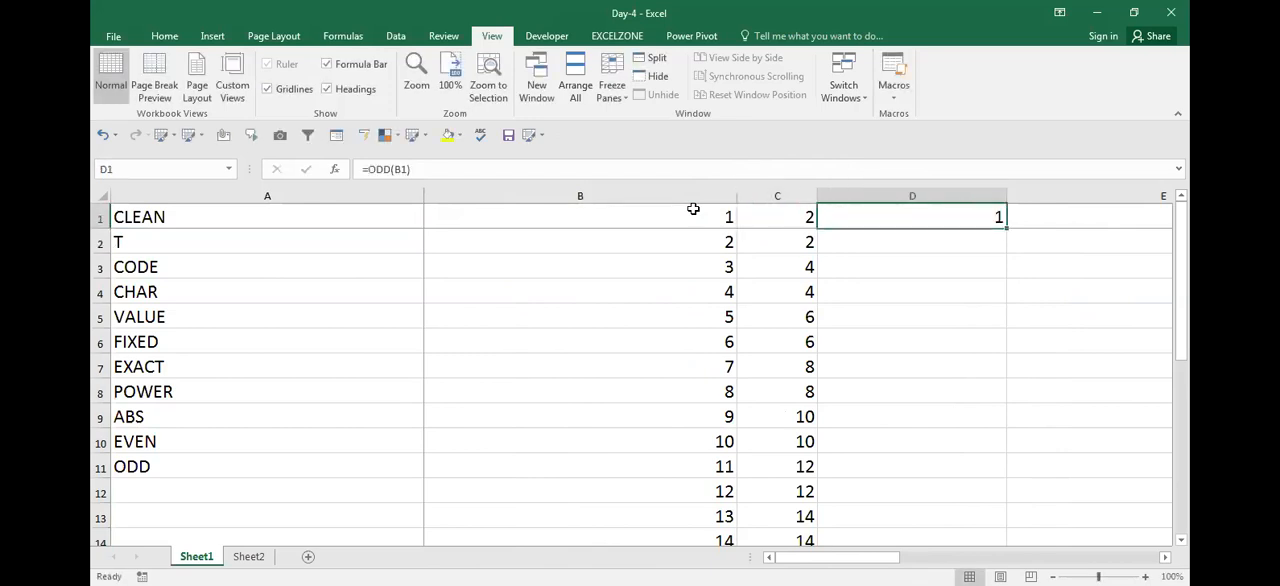
{"action": "key", "text": "ctrl+c"}
{"action": "key", "text": "Left"}
{"action": "key", "text": "ctrl+Down"}
{"action": "key", "text": "Right"}
{"action": "key", "text": "ctrl+shift+Up"}
{"action": "key", "text": "Return"}
{"action": "key", "text": "Up"}
{"action": "key", "text": "ctrl+Up"}
Compare the numbers in rows 2 and 3 of column B with their EVEN and ODD results
{"action": "key", "text": "Down"}
{"action": "key", "text": "Left"}
{"action": "key", "text": "Left"}
{"action": "key", "text": "Right"}
{"action": "key", "text": "Right"}
{"action": "key", "text": "Left"}
{"action": "key", "text": "Right"}
{"action": "key", "text": "Left"}
{"action": "key", "text": "Right"}
{"action": "key", "text": "Left"}
{"action": "key", "text": "Down"}
{"action": "key", "text": "Left"}
{"action": "key", "text": "Right"}
{"action": "key", "text": "Left"}
Examine how EVEN in column C and ODD in column D treat the numbers in rows 3 to 5
{"action": "key", "text": "Right"}
{"action": "key", "text": "Right"}
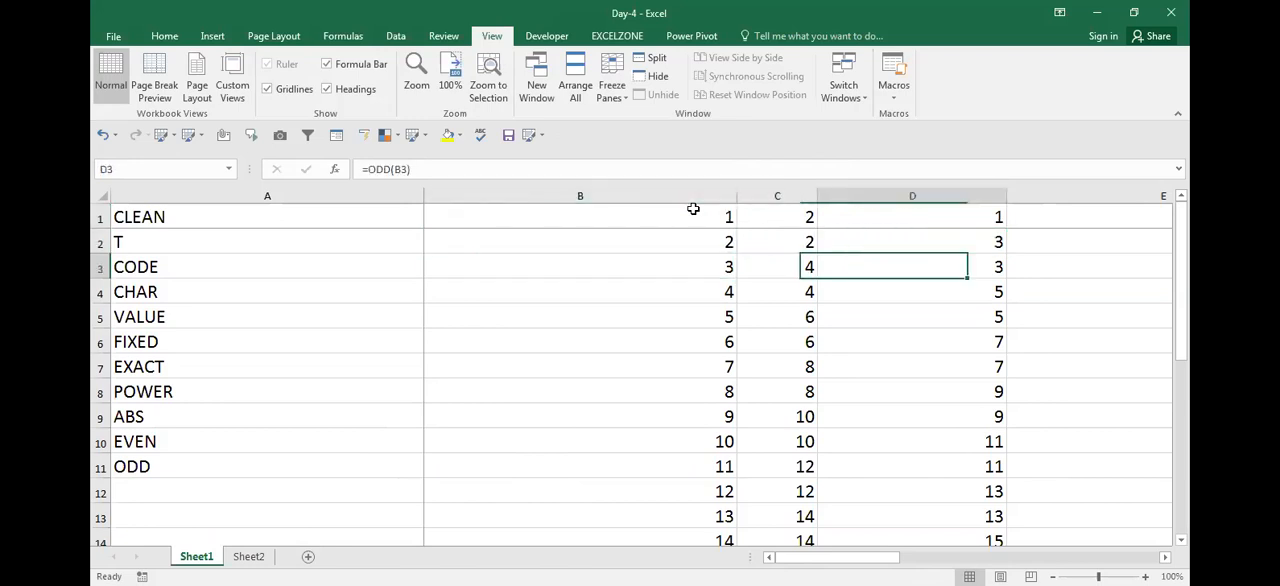
{"action": "key", "text": "Right"}
{"action": "key", "text": "Left"}
{"action": "key", "text": "Left"}
{"action": "key", "text": "Left"}
{"action": "key", "text": "Left"}
{"action": "key", "text": "Right"}
{"action": "key", "text": "Right"}
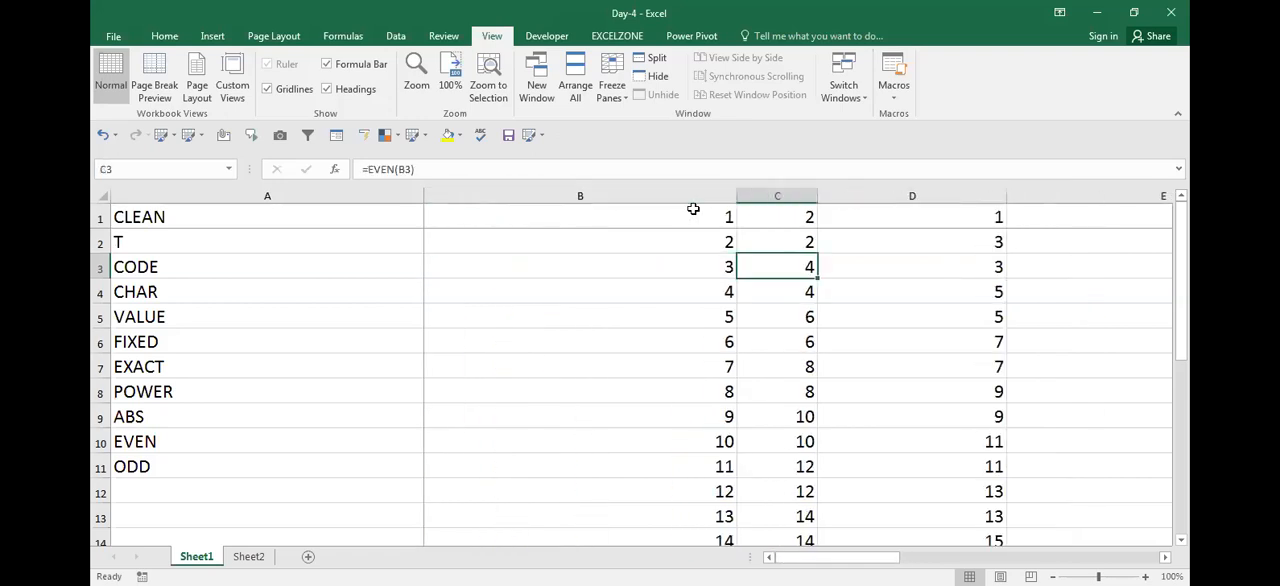
{"action": "key", "text": "Right"}
{"action": "key", "text": "Left"}
{"action": "key", "text": "Left"}
{"action": "key", "text": "Right"}
{"action": "key", "text": "Right"}
{"action": "key", "text": "Down"}
{"action": "key", "text": "Down"}
{"action": "key", "text": "Left"}
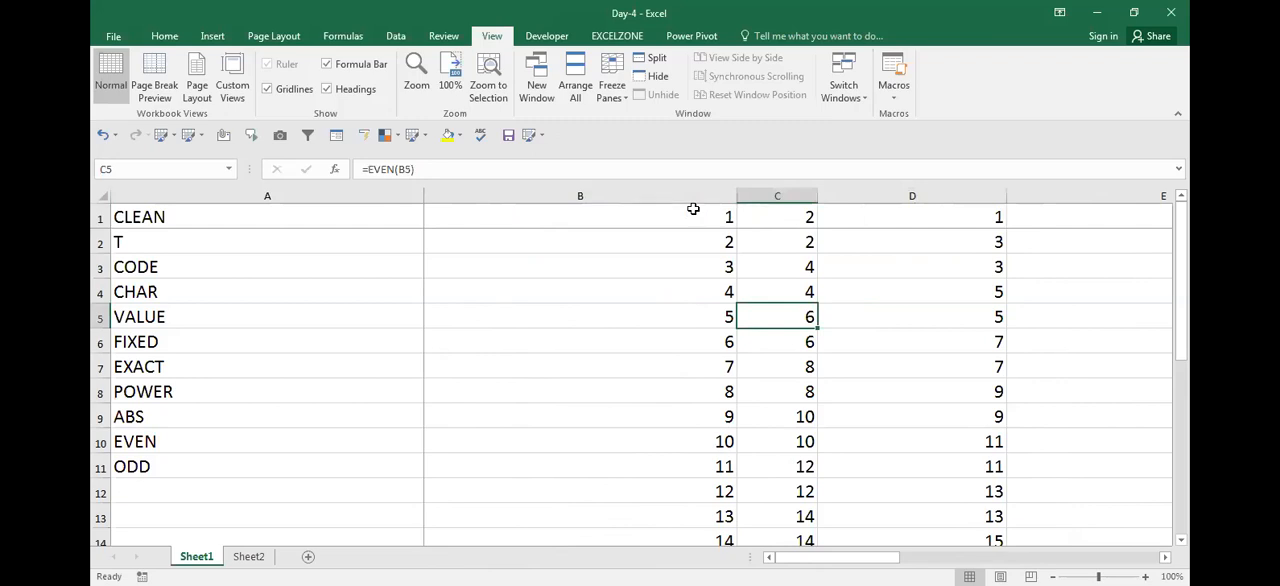
{"action": "key", "text": "Up"}
{"action": "key", "text": "Up"}
{"action": "key", "text": "Up"}
{"action": "key", "text": "Up"}
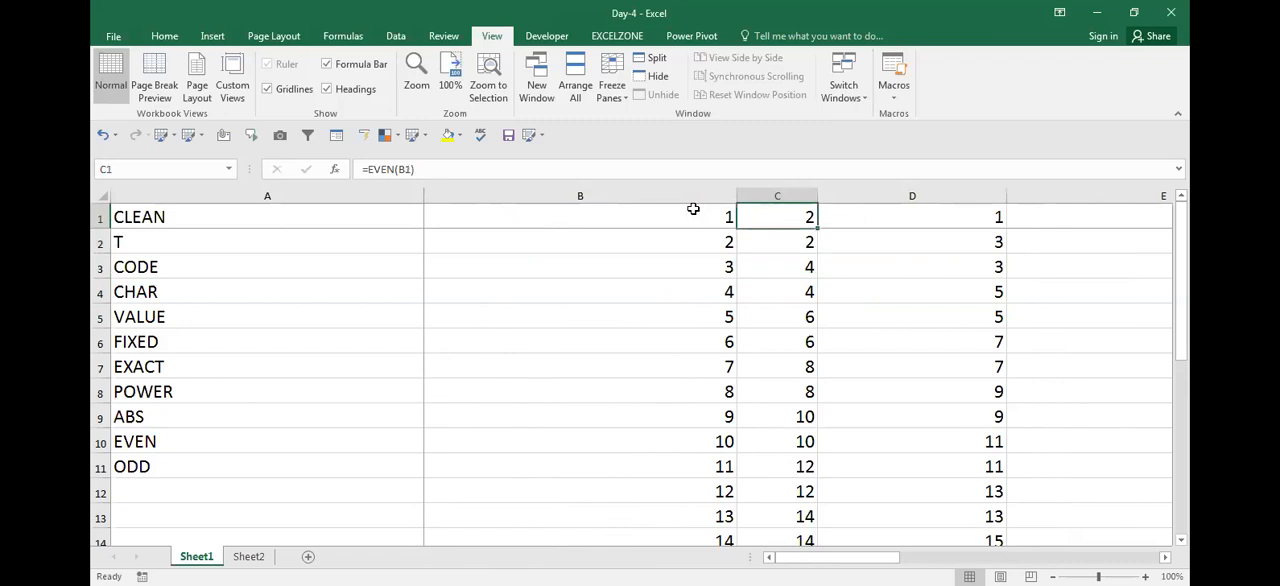
Inspect the EVEN formula in C1 and the cell it references
{"action": "left_click", "coordinate": [693, 209]}
{"action": "key", "text": "Right"}
{"action": "key", "text": "F2"}
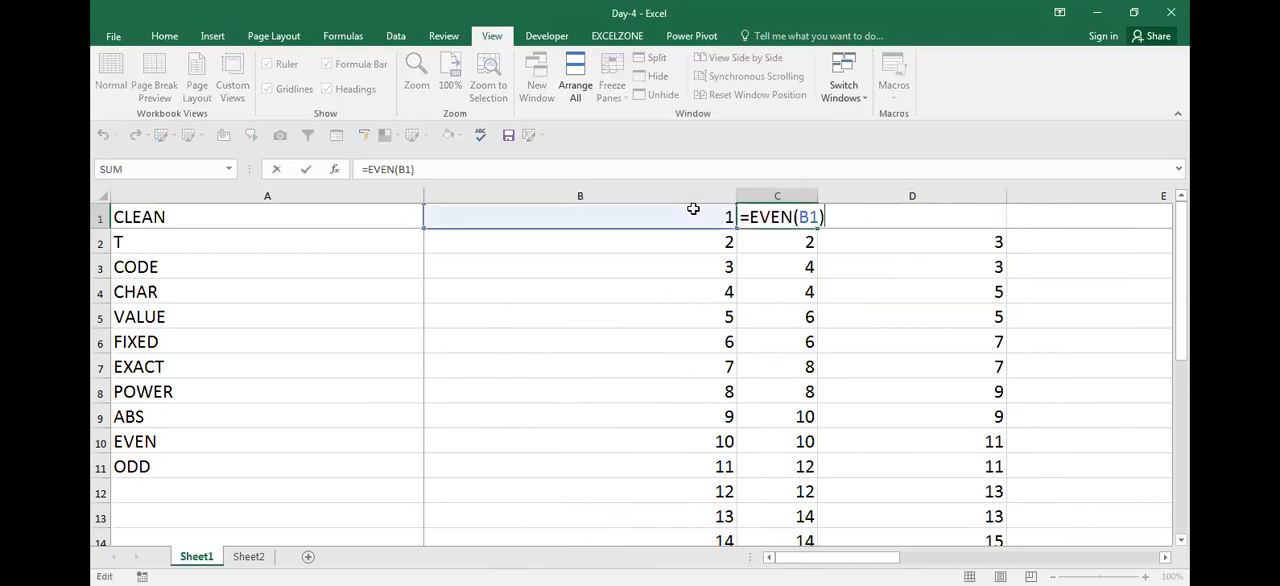
{"action": "key", "text": "Return"}
{"action": "key", "text": "Down"}
{"action": "key", "text": "Up"}
{"action": "key", "text": "Up"}
{"action": "key", "text": "Right"}
{"action": "key", "text": "F2"}
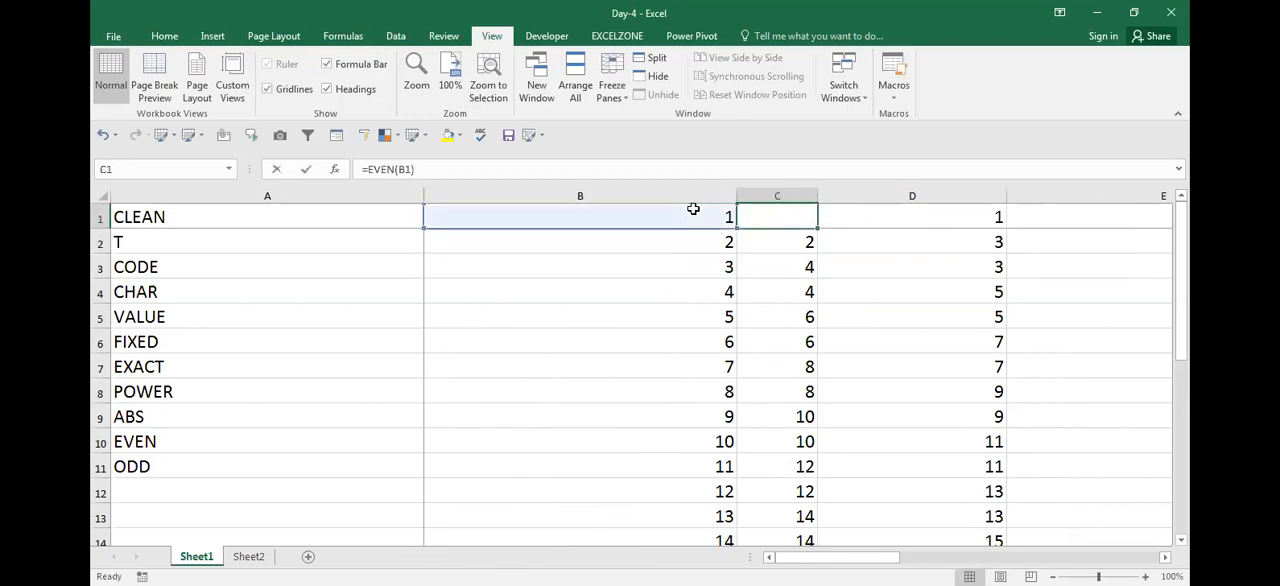
{"action": "key", "text": "Escape"}
Check the source number in B1 against the EVEN formula in C1
{"action": "key", "text": "Left"}
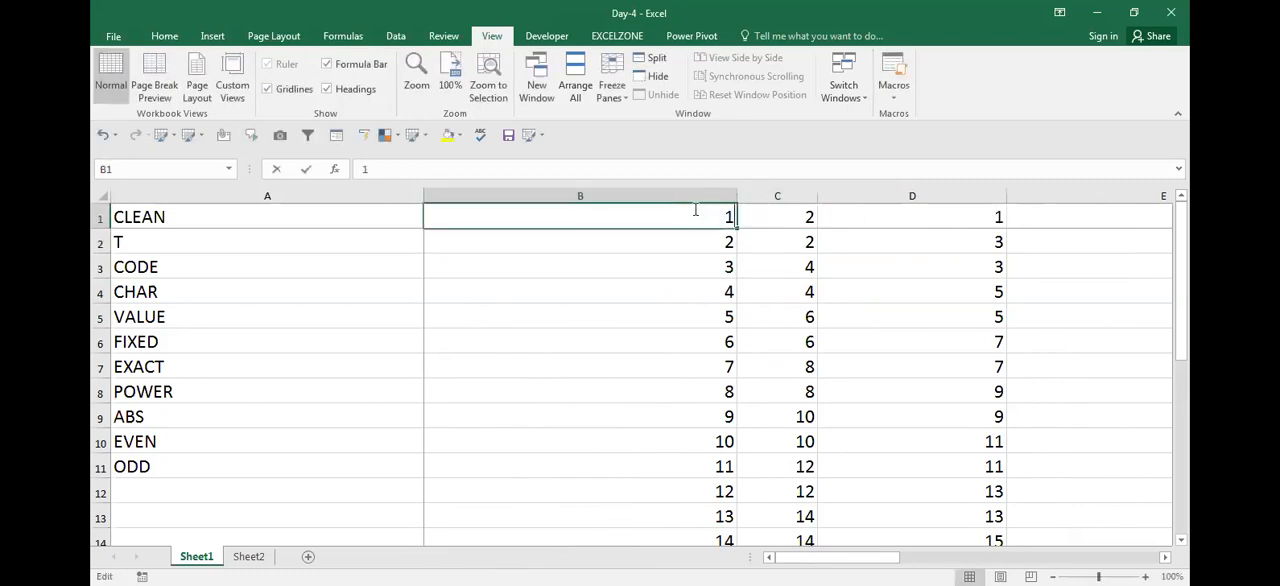
{"action": "key", "text": "Right"}
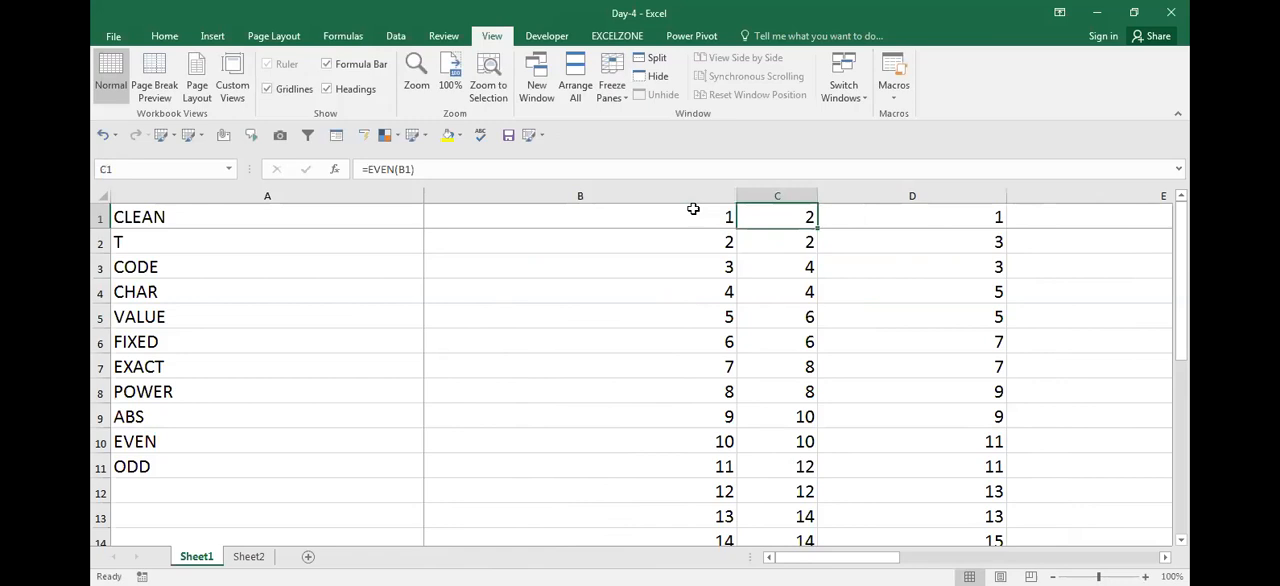
{"action": "key", "text": "F2"}
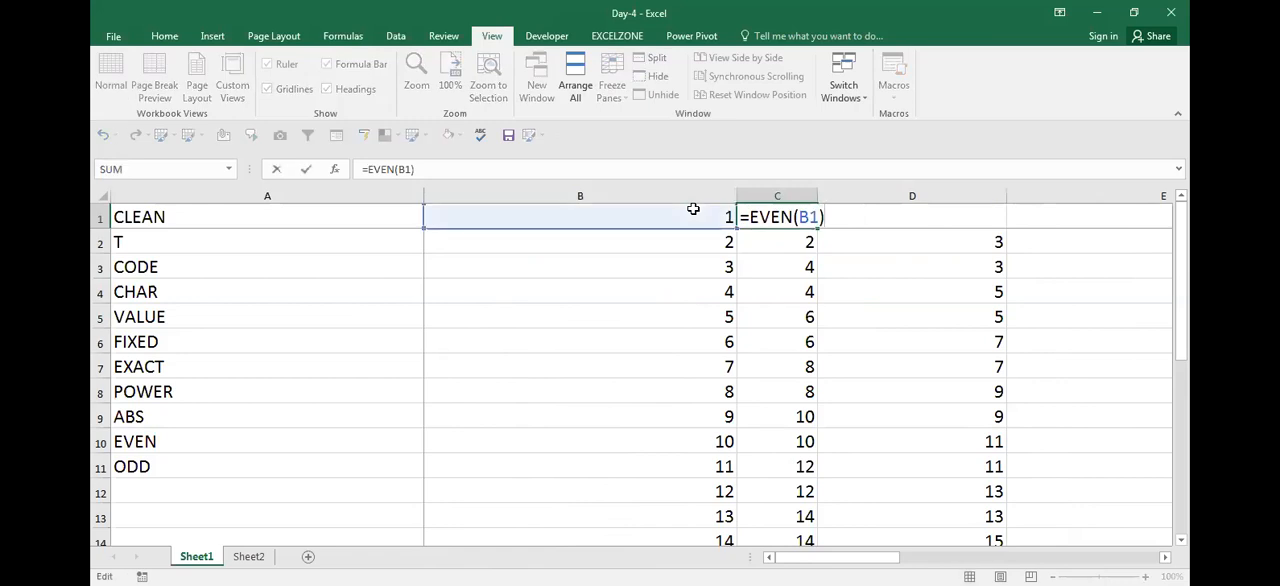
{"action": "key", "text": "Escape"}
{"action": "key", "text": "Left"}
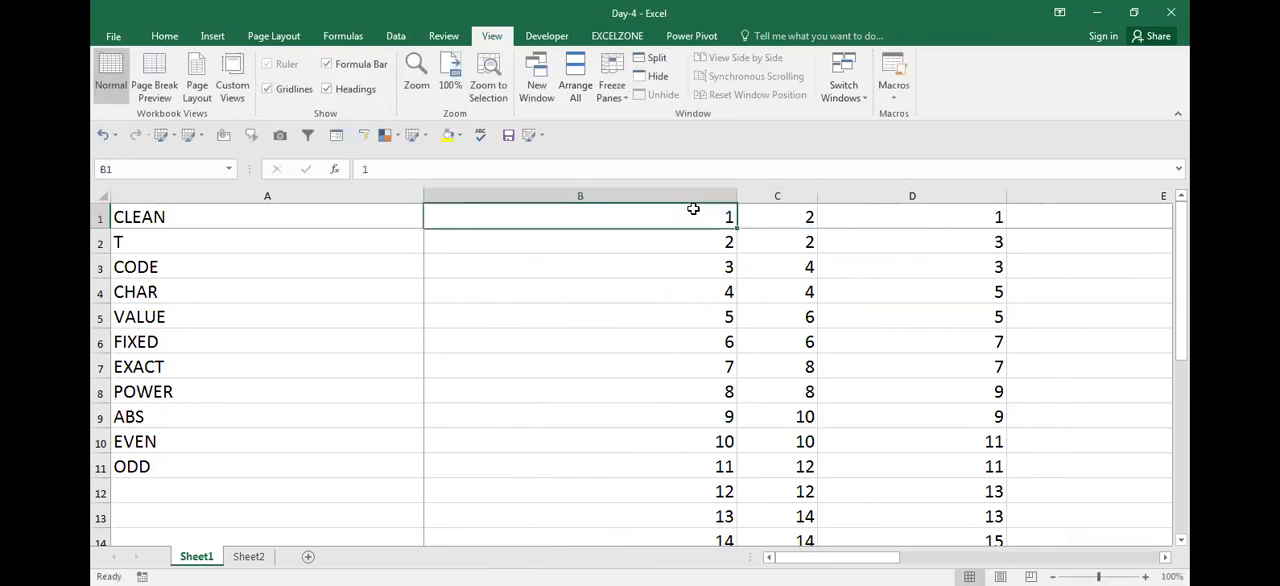
{"action": "key", "text": "Right"}
{"action": "key", "text": "Left"}
{"action": "key", "text": "Right"}
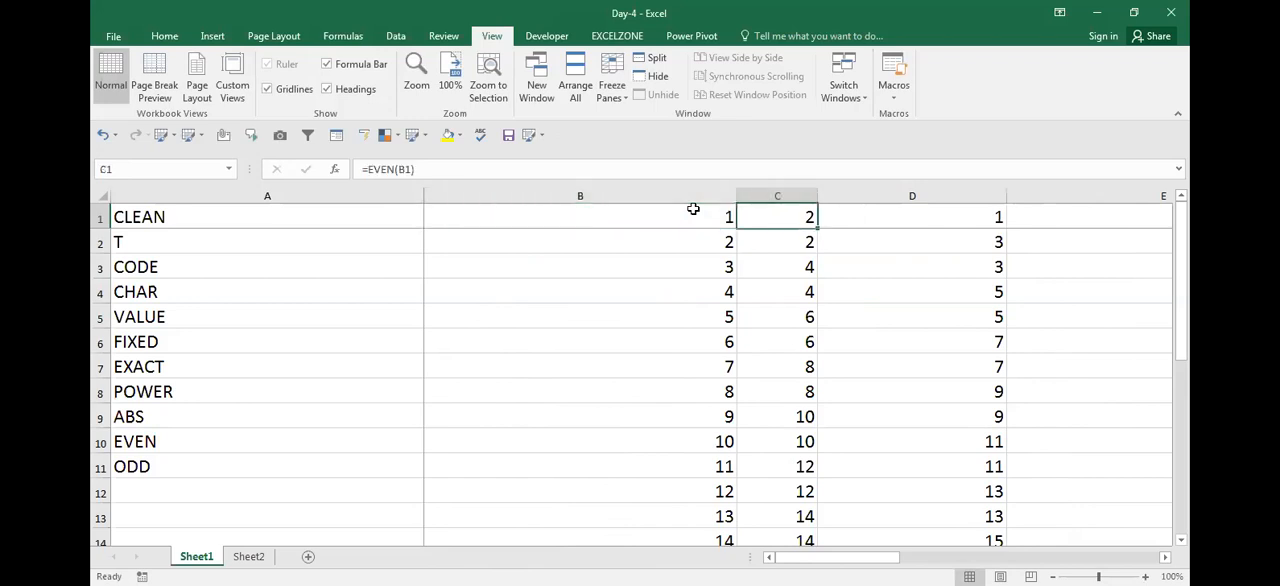
{"action": "key", "text": "F2"}
{"action": "key", "text": "Escape"}
{"action": "key", "text": "Left"}
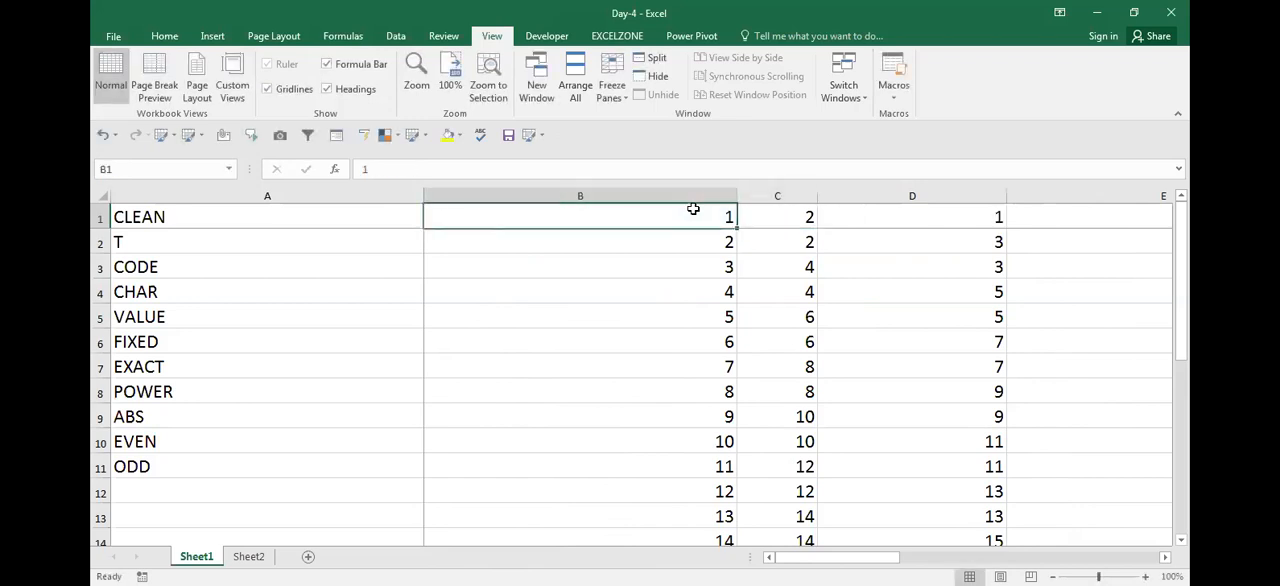
Compare the number in B1 with its EVEN result in C1
{"action": "key", "text": "Right"}
{"action": "key", "text": "Left"}
{"action": "key", "text": "Right"}
{"action": "key", "text": "Left"}
{"action": "key", "text": "Right"}
{"action": "key", "text": "Left"}
{"action": "key", "text": "Right"}
{"action": "key", "text": "Left"}
{"action": "key", "text": "Right"}
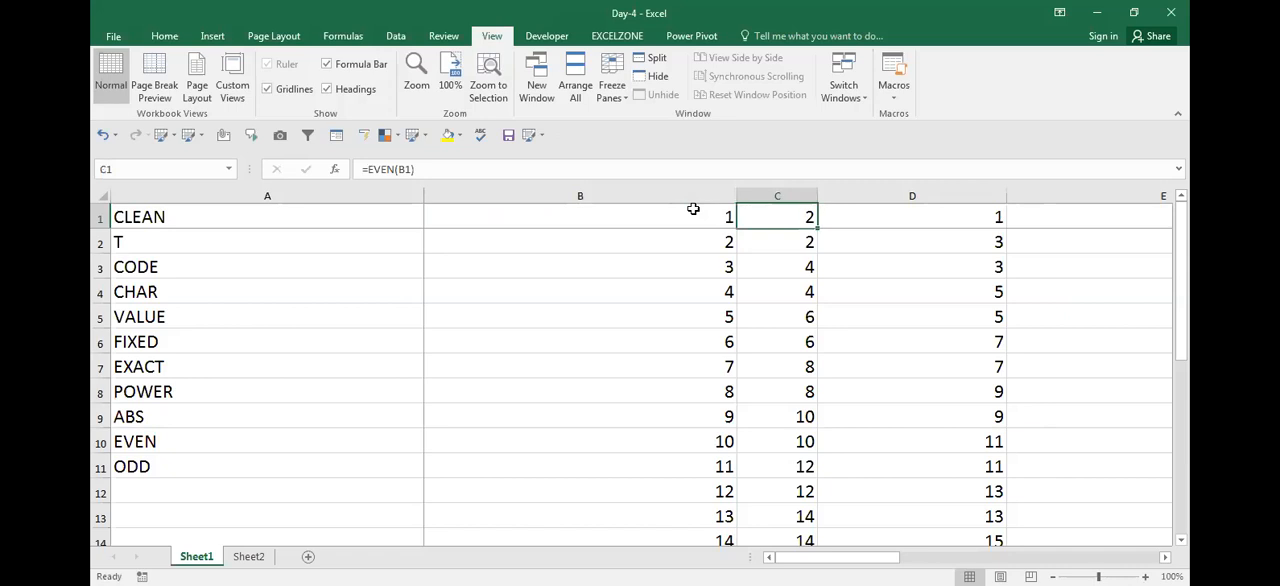
Examine the EVEN results for odd and even numbers down column C to row 7
{"action": "key", "text": "Left"}
{"action": "key", "text": "Down"}
{"action": "key", "text": "Right"}
{"action": "key", "text": "Down"}
{"action": "key", "text": "Left"}
{"action": "key", "text": "Right"}
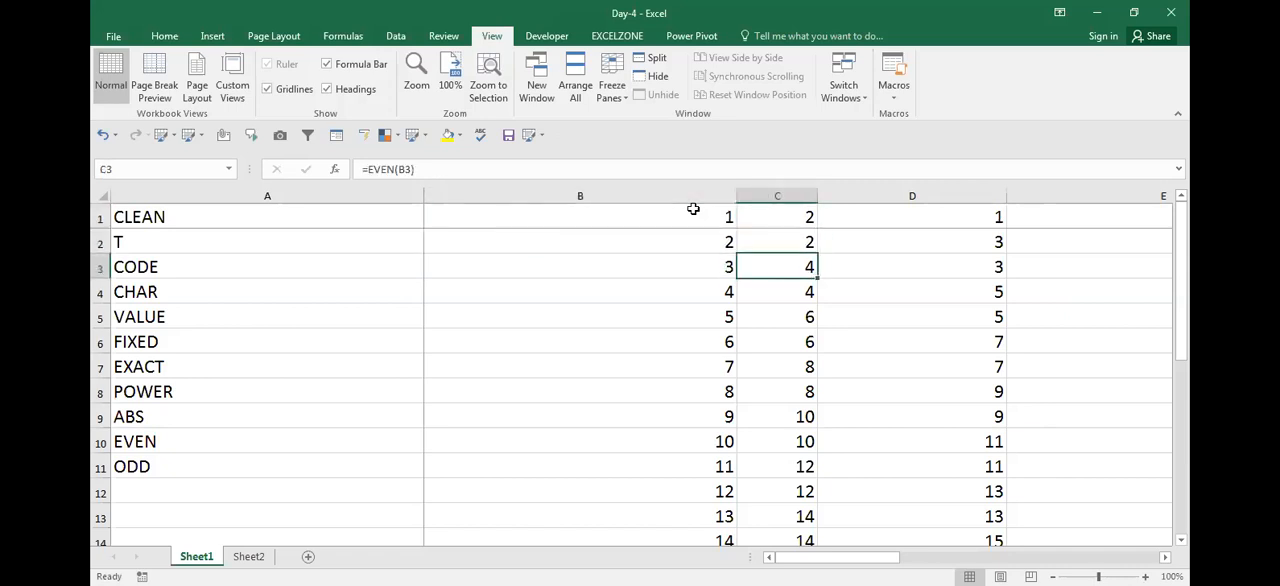
{"action": "key", "text": "Left"}
{"action": "key", "text": "Right"}
{"action": "key", "text": "Up"}
{"action": "key", "text": "Up"}
{"action": "key", "text": "Down"}
{"action": "key", "text": "Down"}
{"action": "key", "text": "Down"}
{"action": "key", "text": "Down"}
{"action": "key", "text": "Down"}
{"action": "key", "text": "Down"}
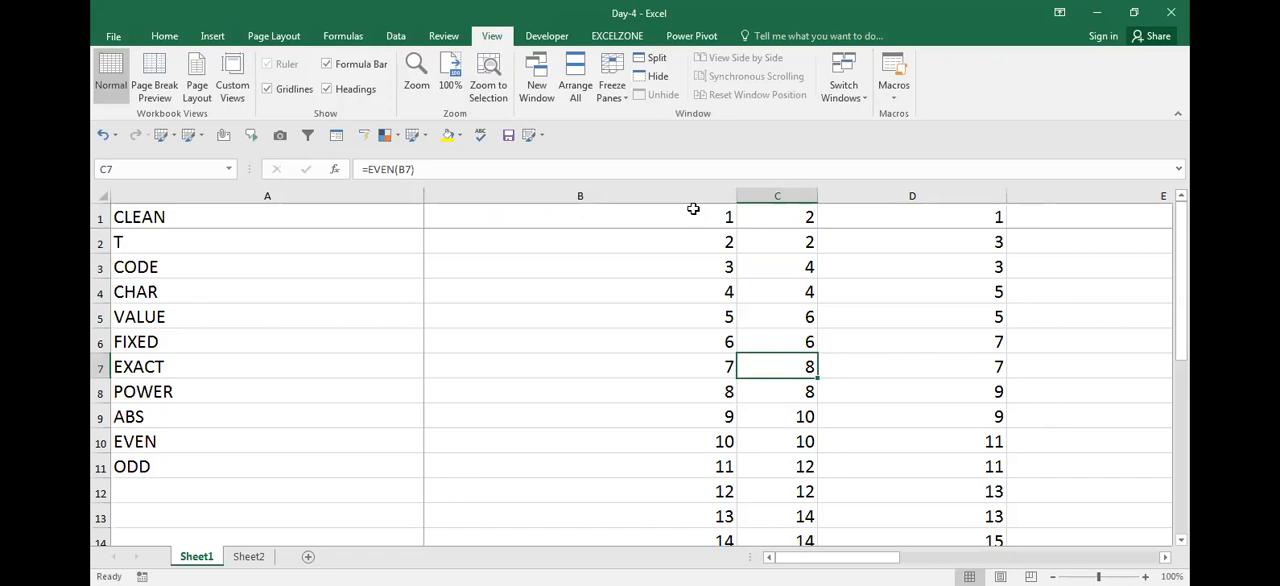
Inspect the ODD formula in D1
{"action": "key", "text": "Up"}
{"action": "key", "text": "Up"}
{"action": "key", "text": "Up"}
{"action": "key", "text": "Up"}
{"action": "key", "text": "Up"}
{"action": "key", "text": "Up"}
{"action": "key", "text": "Right"}
{"action": "key", "text": "F2"}
{"action": "key", "text": "Escape"}
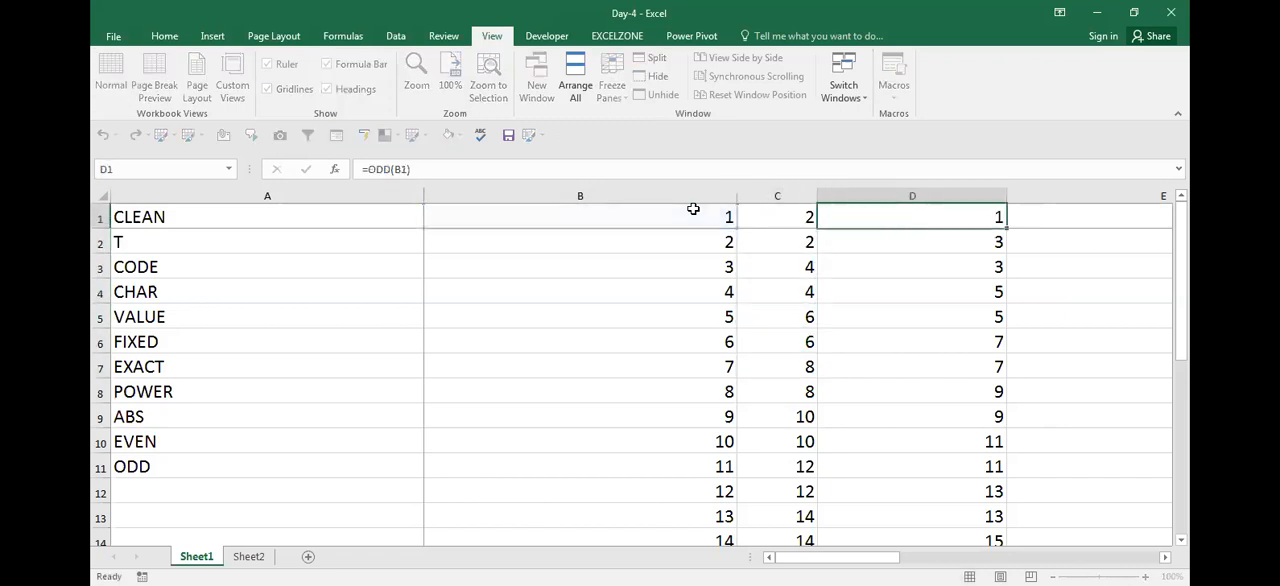
{"action": "key", "text": "Right"}
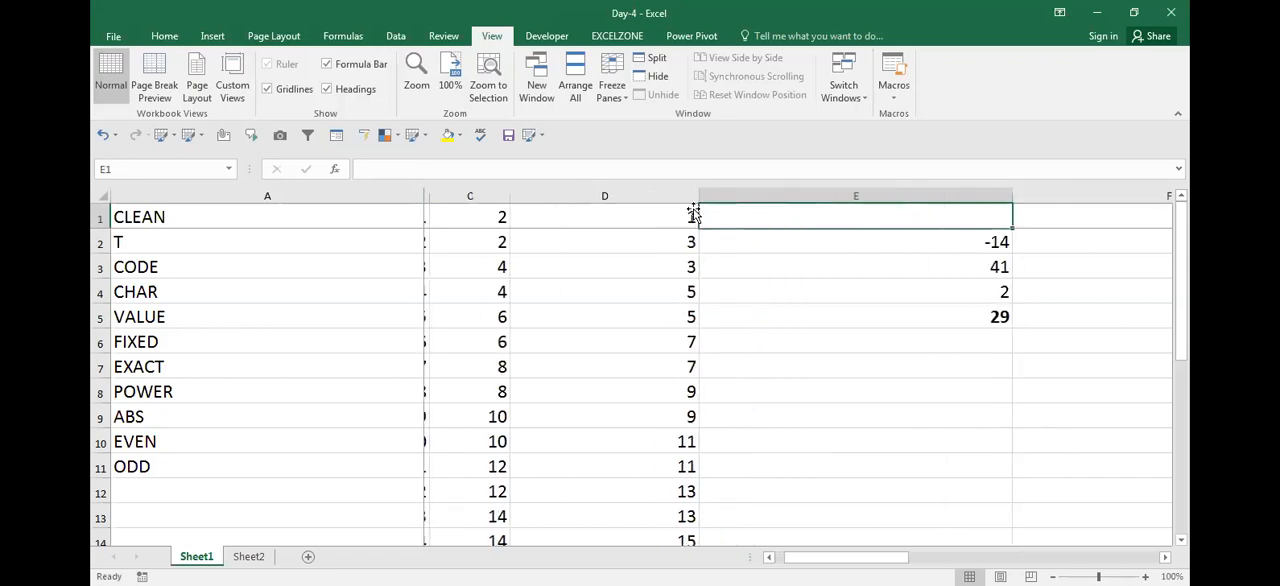
Compare the number, EVEN result and ODD result across row 1
{"action": "key", "text": "Left"}
{"action": "key", "text": "Left"}
{"action": "key", "text": "Left"}
{"action": "key", "text": "Right"}
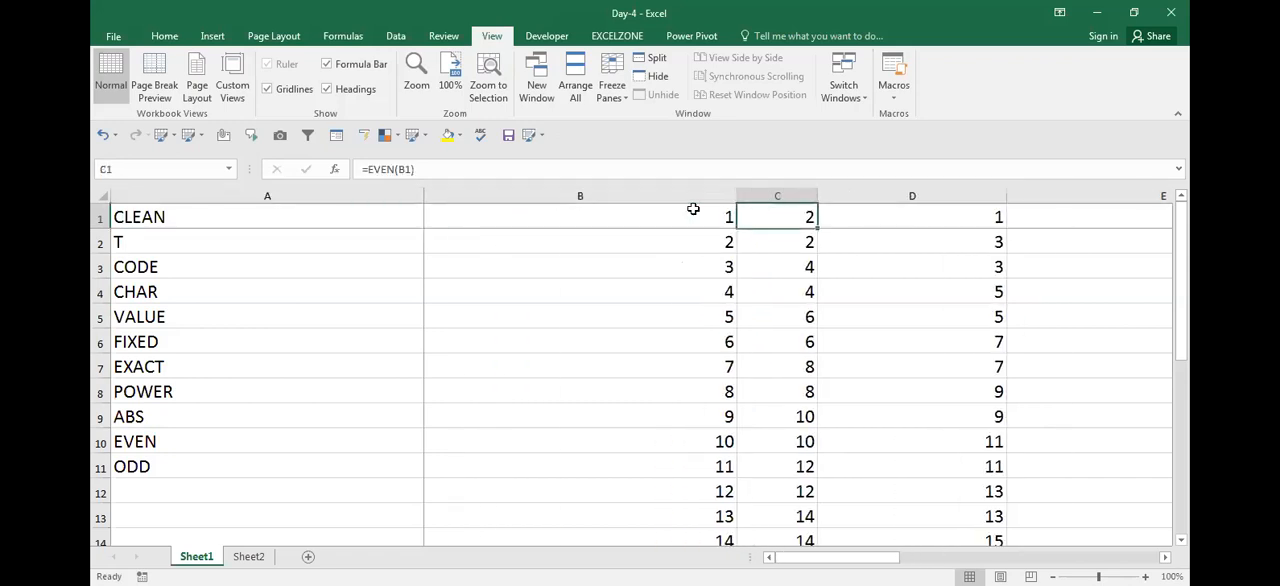
{"action": "key", "text": "Right"}
{"action": "key", "text": "Right"}
Compare the number, EVEN result and ODD result across row 2
{"action": "key", "text": "Left"}
{"action": "key", "text": "Left"}
{"action": "key", "text": "Left"}
{"action": "key", "text": "Left"}
{"action": "key", "text": "Right"}
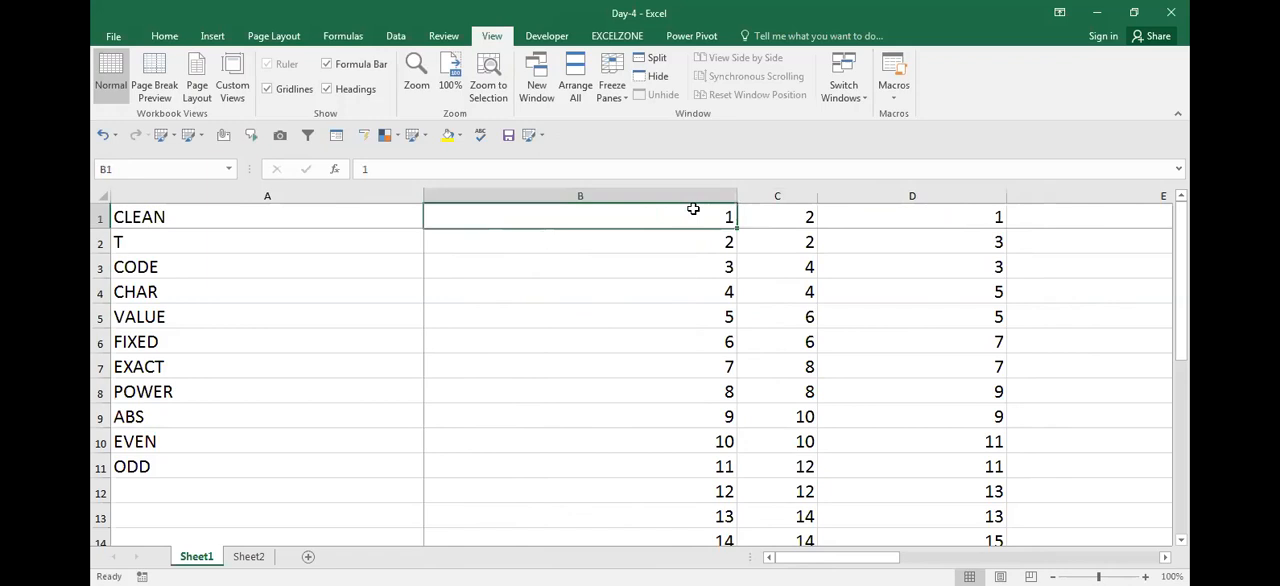
{"action": "key", "text": "Right"}
{"action": "key", "text": "Right"}
{"action": "key", "text": "Down"}
{"action": "key", "text": "Left"}
{"action": "key", "text": "Left"}
{"action": "key", "text": "Right"}
{"action": "key", "text": "Right"}
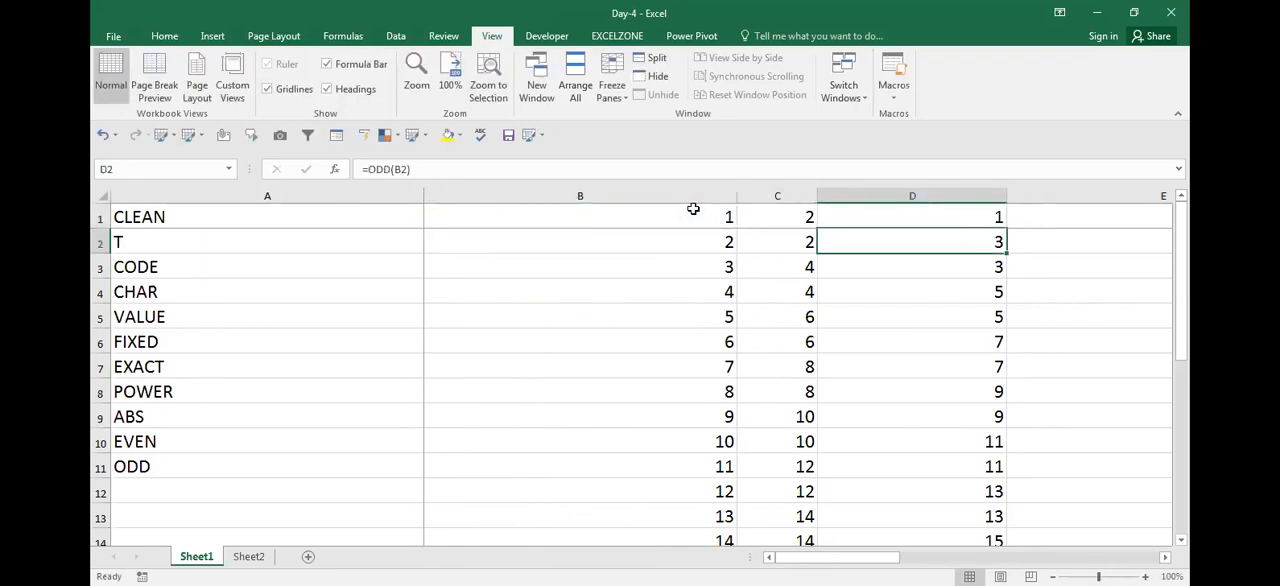
{"action": "key", "text": "Left"}
{"action": "key", "text": "Left"}
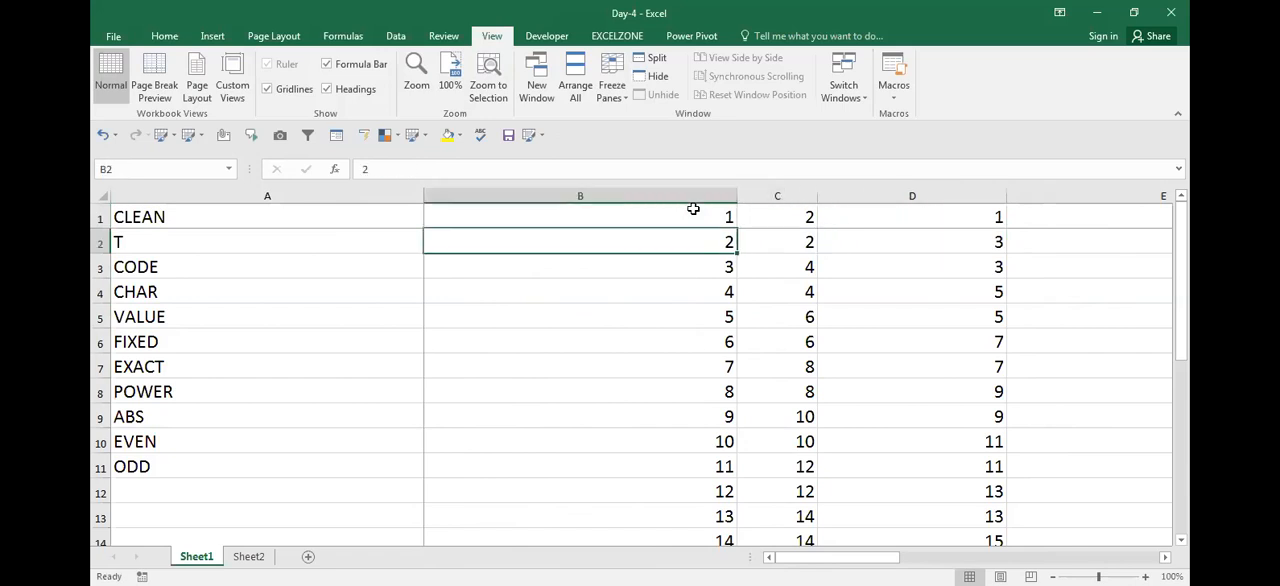
Compare the number in B3 with its EVEN result in C3 and ODD result in D3
{"action": "key", "text": "Down"}
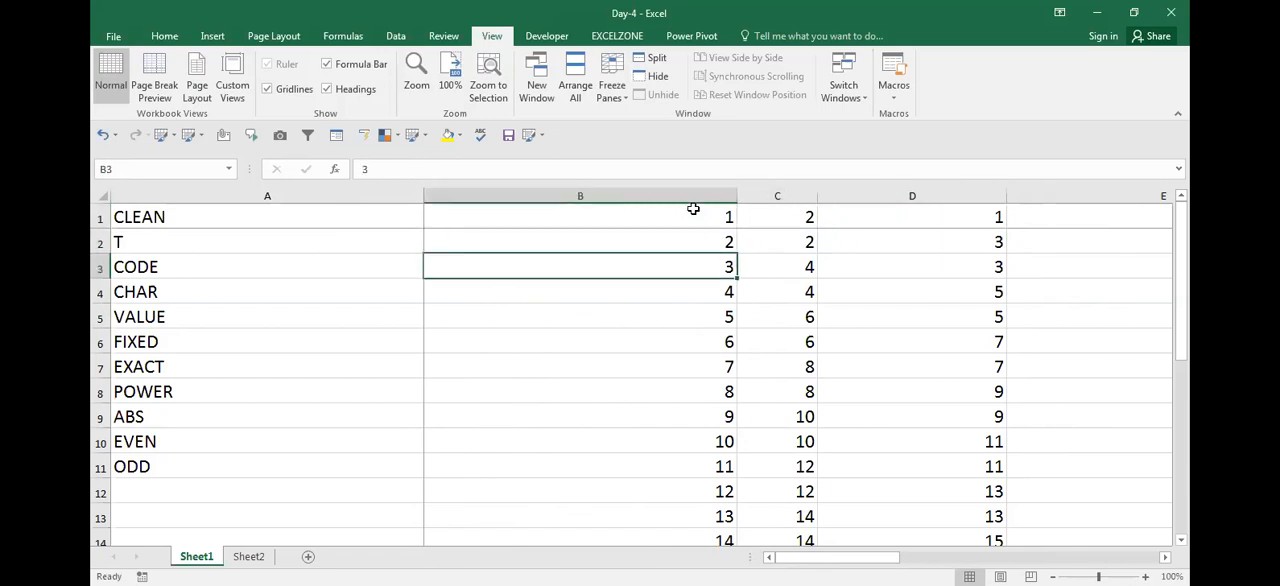
{"action": "key", "text": "Right"}
{"action": "key", "text": "Right"}
{"action": "key", "text": "Right"}
{"action": "key", "text": "Left"}
{"action": "key", "text": "Left"}
{"action": "key", "text": "Left"}
{"action": "key", "text": "Left"}
{"action": "key", "text": "Right"}
{"action": "key", "text": "Right"}
{"action": "key", "text": "Right"}
{"action": "key", "text": "Left"}
{"action": "key", "text": "Left"}
Compare the number, EVEN result and ODD result across row 4
{"action": "key", "text": "Right"}
{"action": "key", "text": "Right"}
{"action": "key", "text": "Down"}
{"action": "key", "text": "Left"}
{"action": "key", "text": "Left"}
{"action": "key", "text": "Right"}
{"action": "key", "text": "Right"}
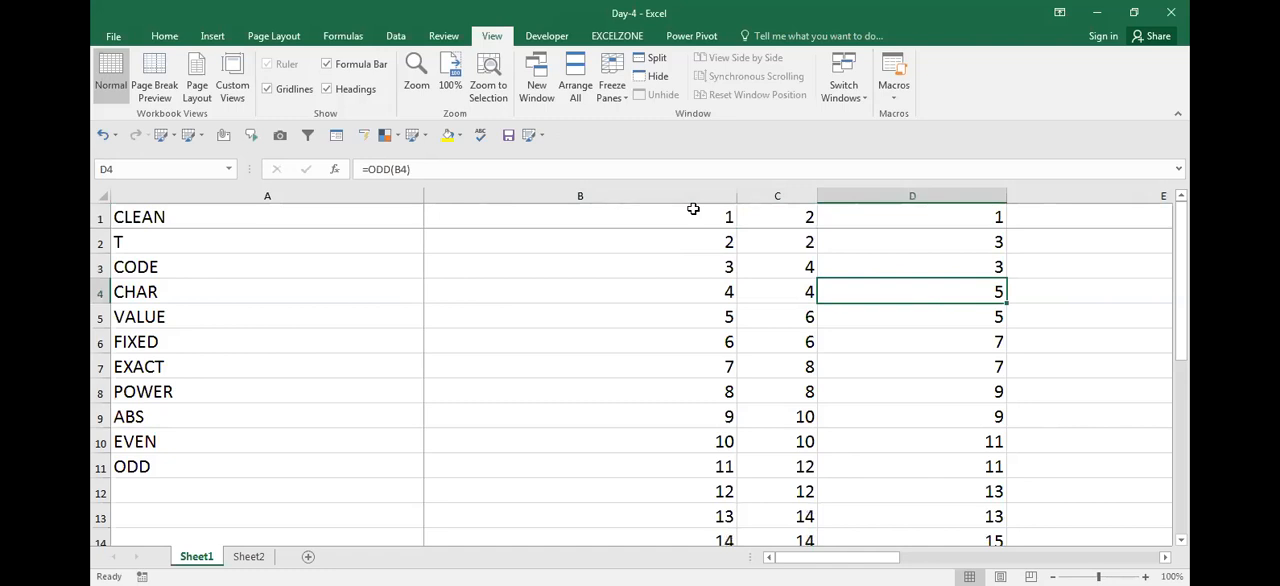
{"action": "key", "text": "Left"}
{"action": "key", "text": "Left"}
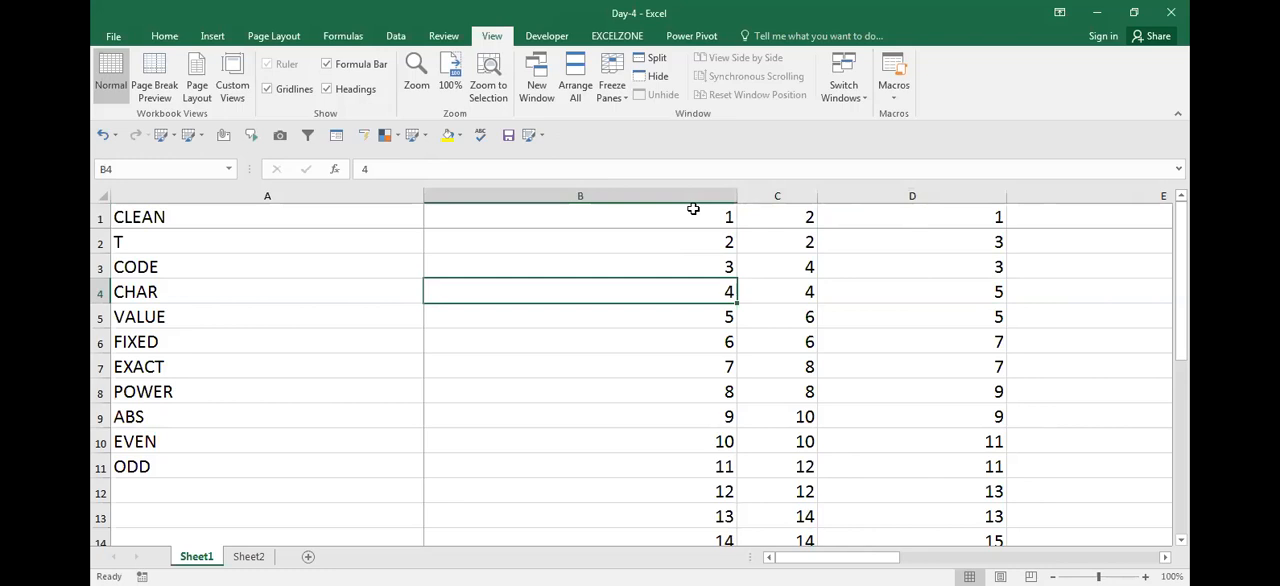
{"action": "key", "text": "Left"}
{"action": "key", "text": "Right"}
{"action": "key", "text": "Left"}
{"action": "key", "text": "Right"}
{"action": "key", "text": "ctrl+n"}
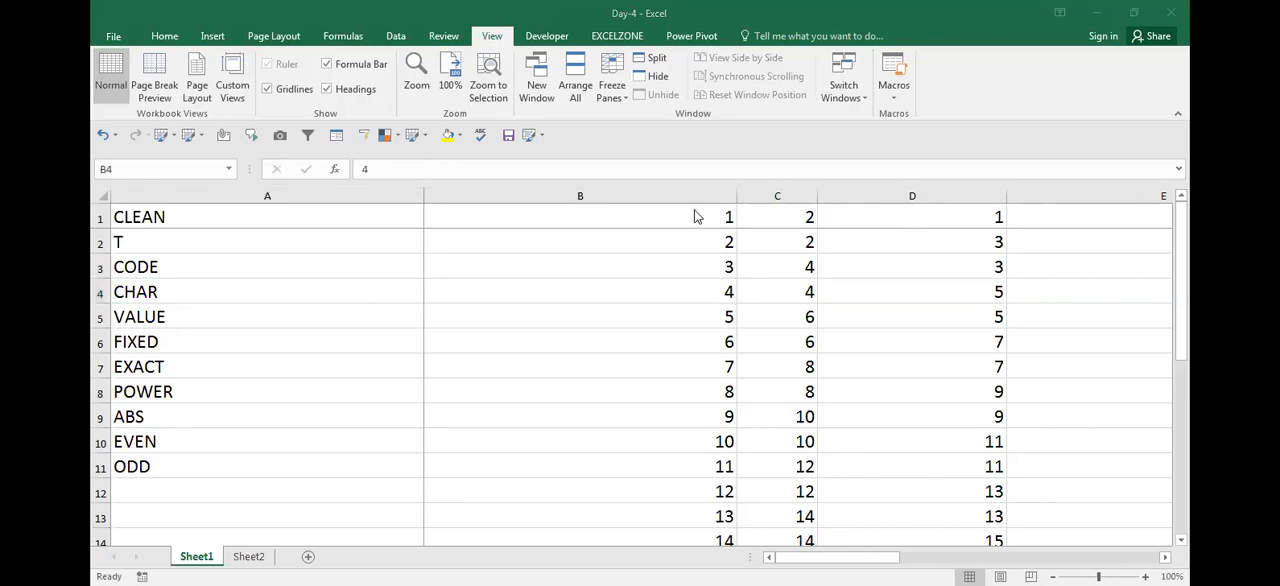
{"action": "left_click", "coordinate": [707, 244]}
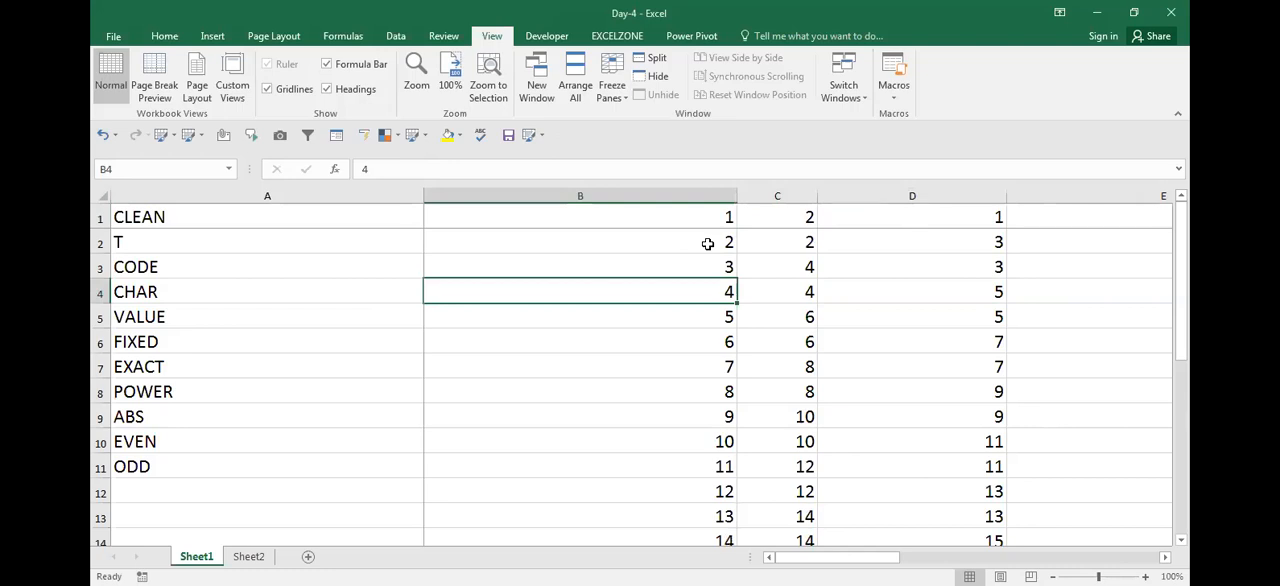
Enter a ten-digit phone number in A13 below the function list
{"action": "key", "text": "Left"}
{"action": "key", "text": "Right"}
{"action": "key", "text": "Left"}
{"action": "key", "text": "Down"}
{"action": "key", "text": "Down"}
{"action": "key", "text": "Down"}
{"action": "key", "text": "Down"}
{"action": "key", "text": "Down"}
{"action": "key", "text": "Down"}
{"action": "key", "text": "Down"}
{"action": "key", "text": "Down"}
{"action": "key", "text": "Down"}
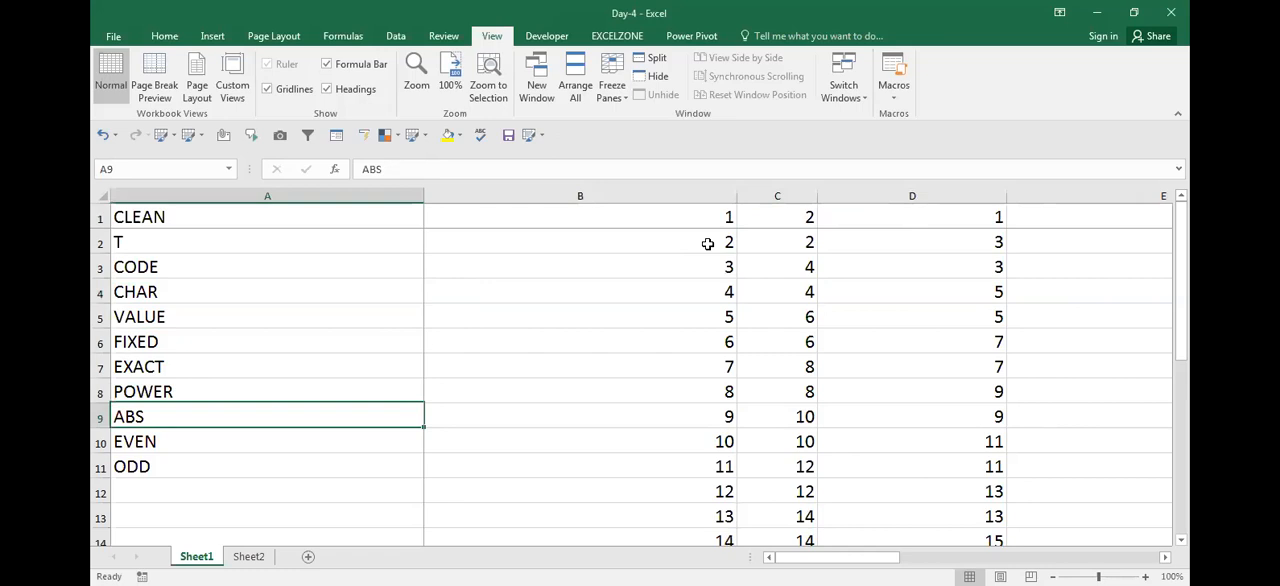
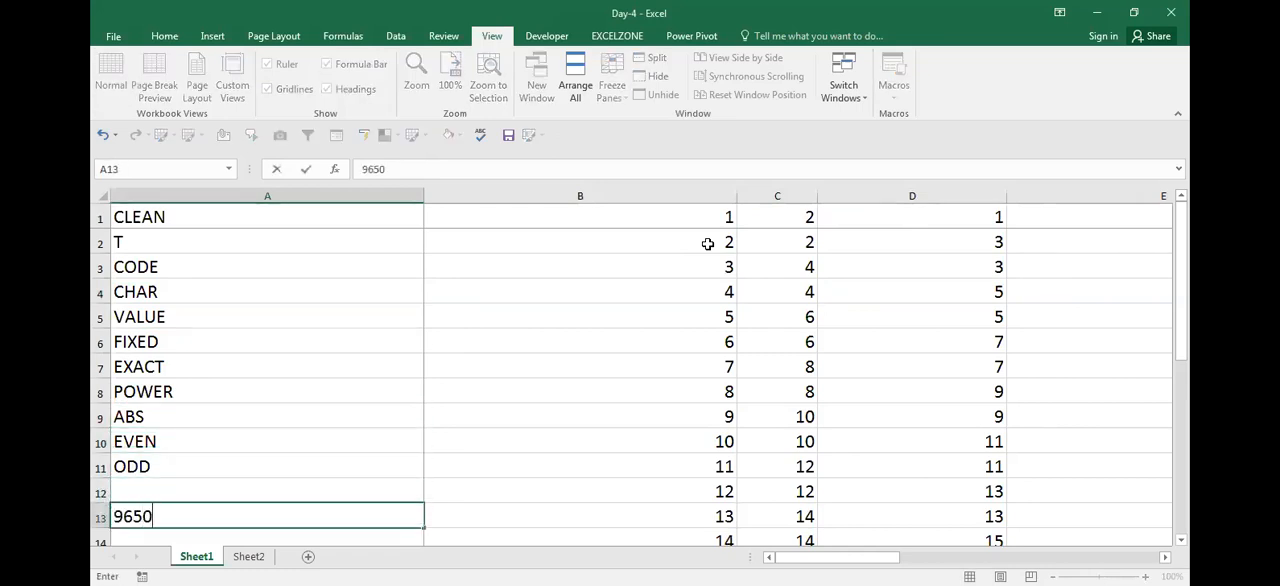
{"action": "key", "text": "Return"}
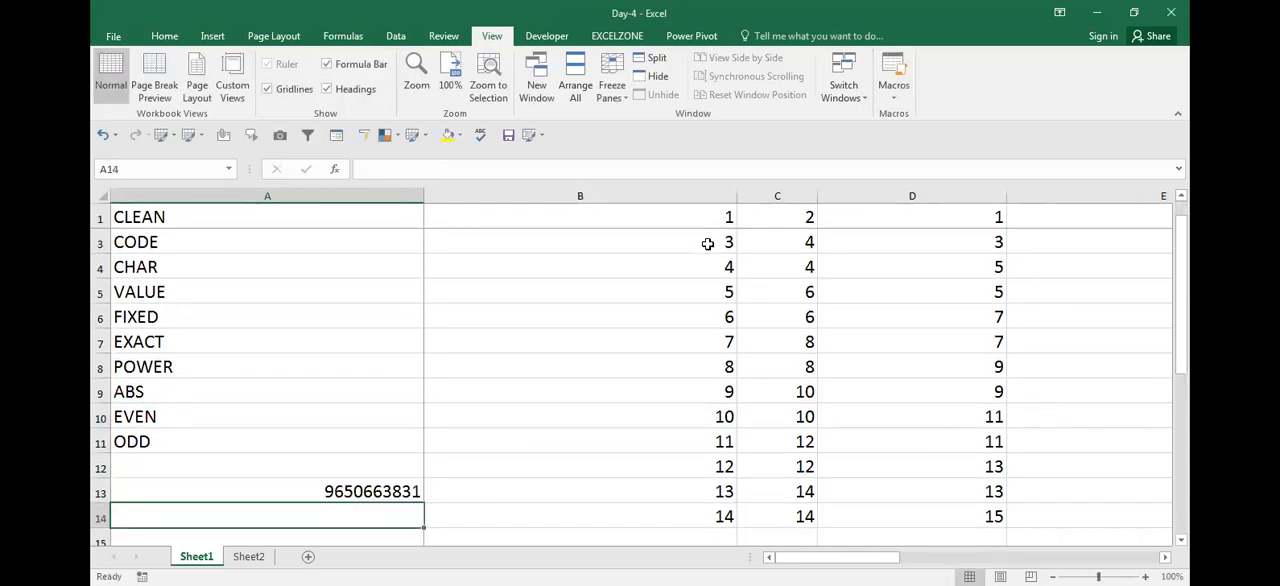
Insert a blank column between the function list and the numbers in column B
{"action": "key", "text": "Up"}
{"action": "key", "text": "Up"}
{"action": "key", "text": "Right"}
{"action": "key", "text": "Down"}
{"action": "key", "text": "ctrl+space"}
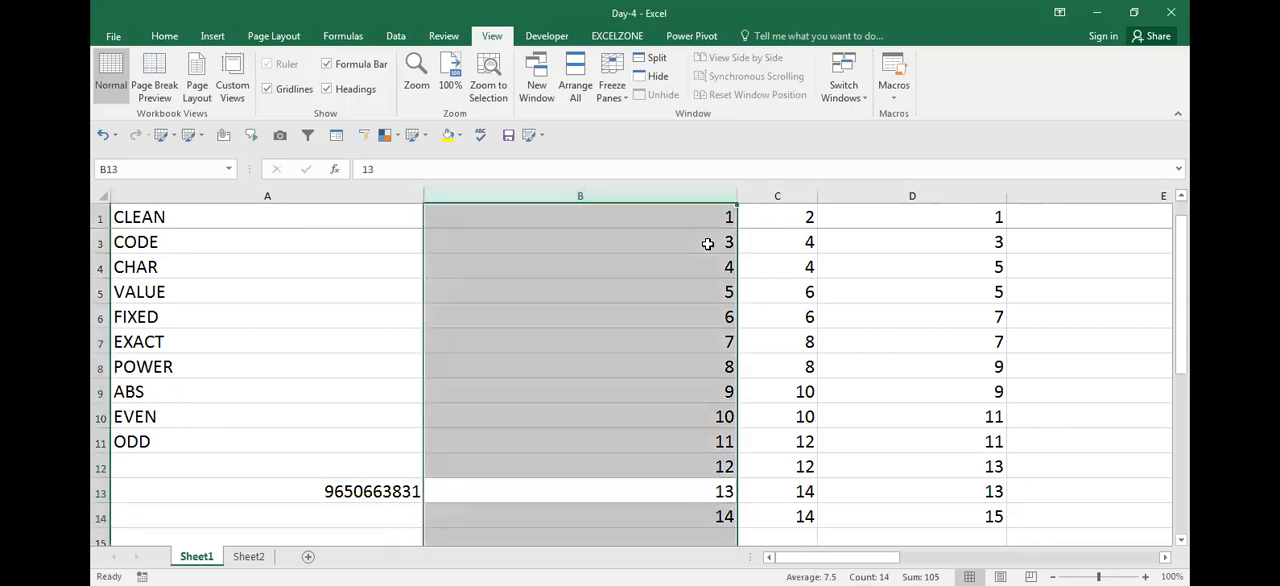
{"action": "key", "text": "ctrl+shift+plus"}
{"action": "key", "text": "Up"}
{"action": "key", "text": "Down"}
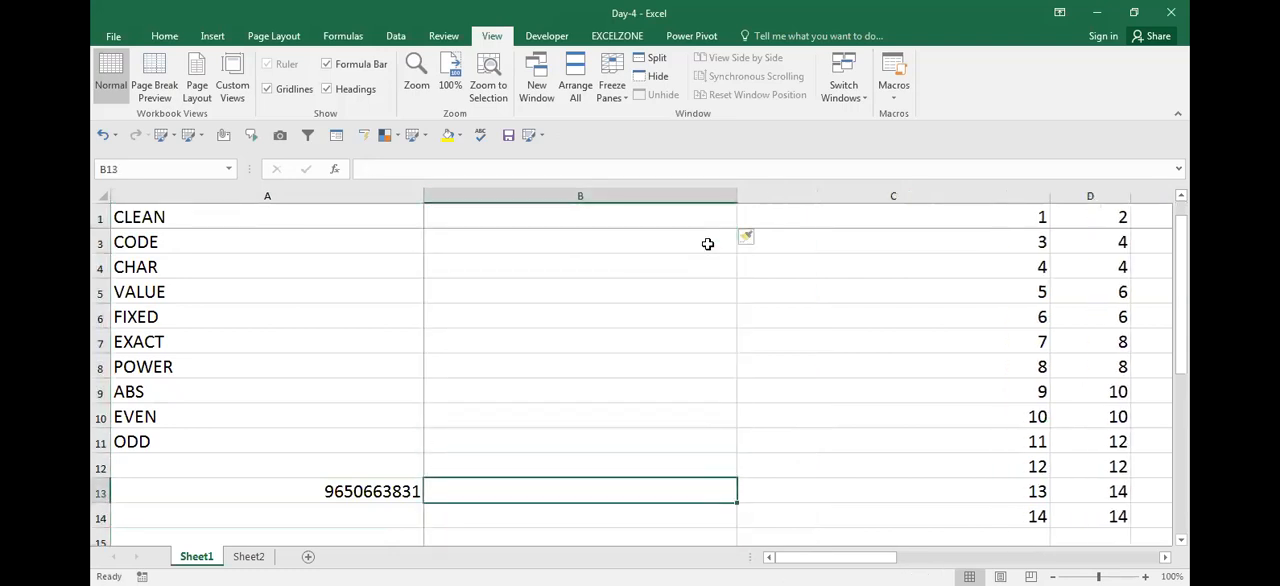
Enter =EVEN(A13) in B13 and review the formula's cell reference
{"action": "type", "text": "="}
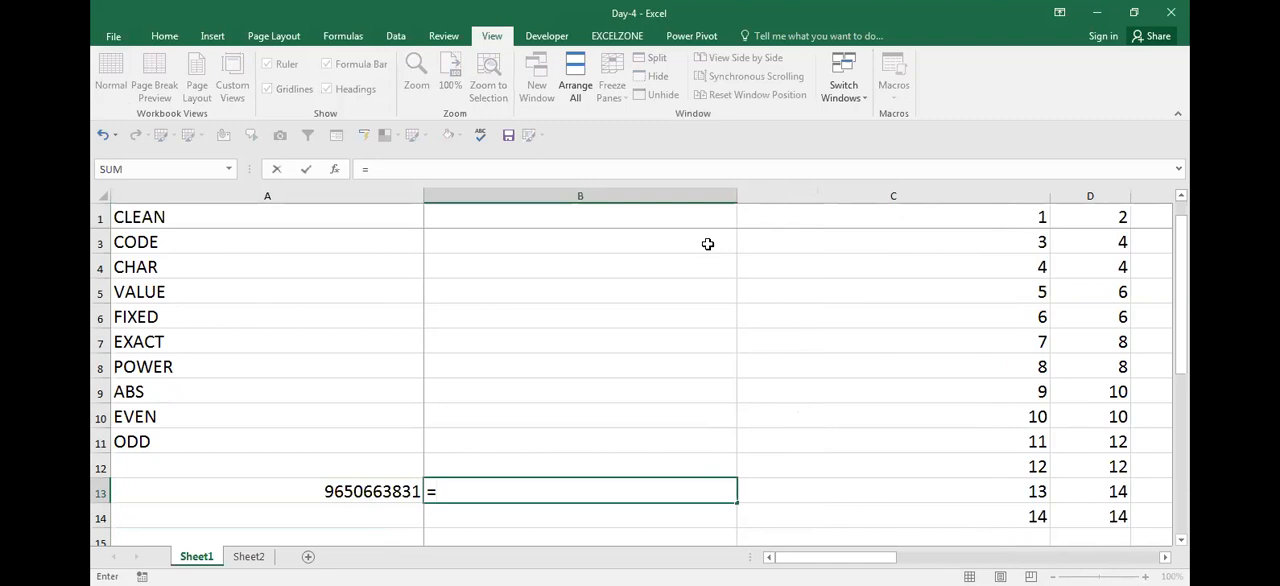
{"action": "type", "text": "EVEN(A13)"}
{"action": "key", "text": "ctrl+Return"}
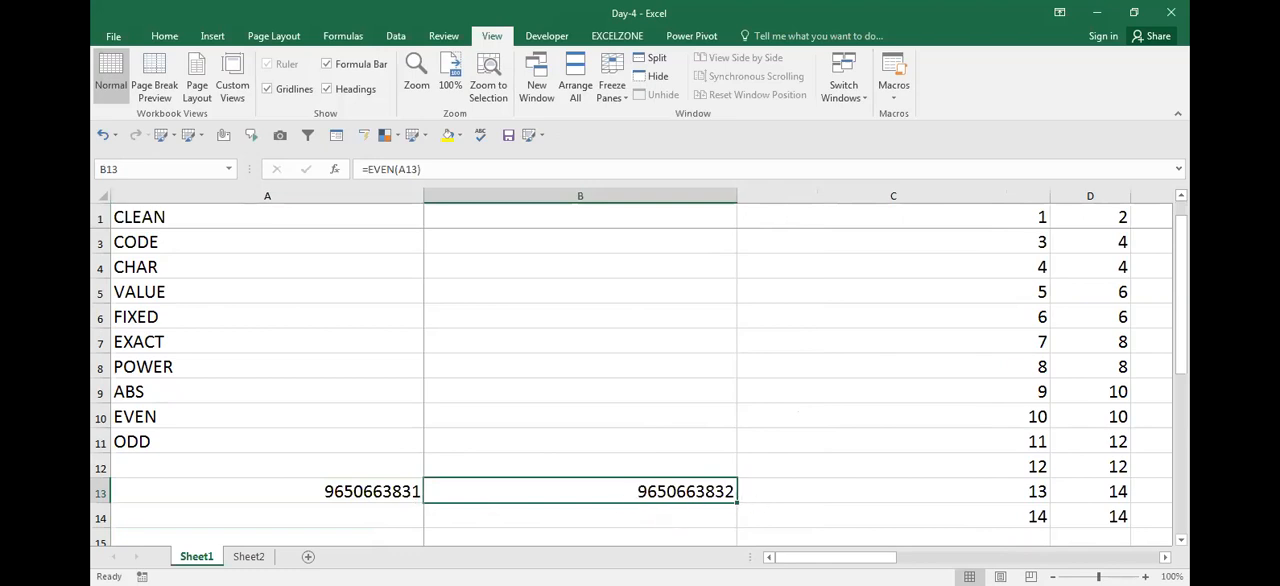
{"action": "key", "text": "F2"}
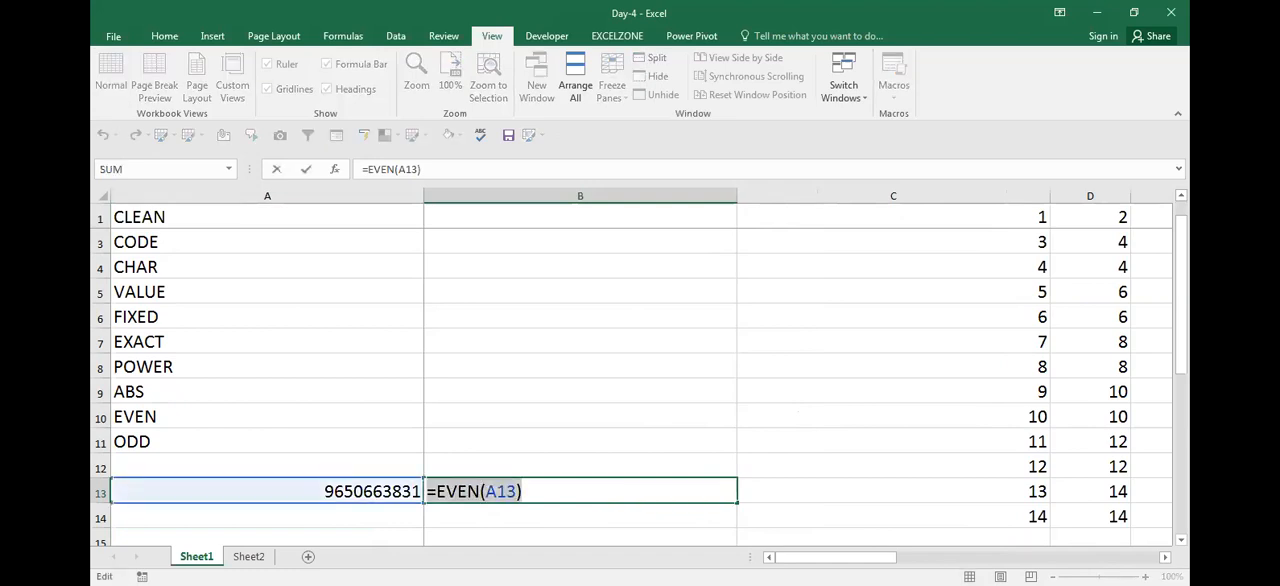
{"action": "key", "text": "ctrl+Return"}
Insert a blank column C beside the EVEN result in B13
{"action": "key", "text": "Right"}
{"action": "key", "text": "Left"}
{"action": "key", "text": "Right"}
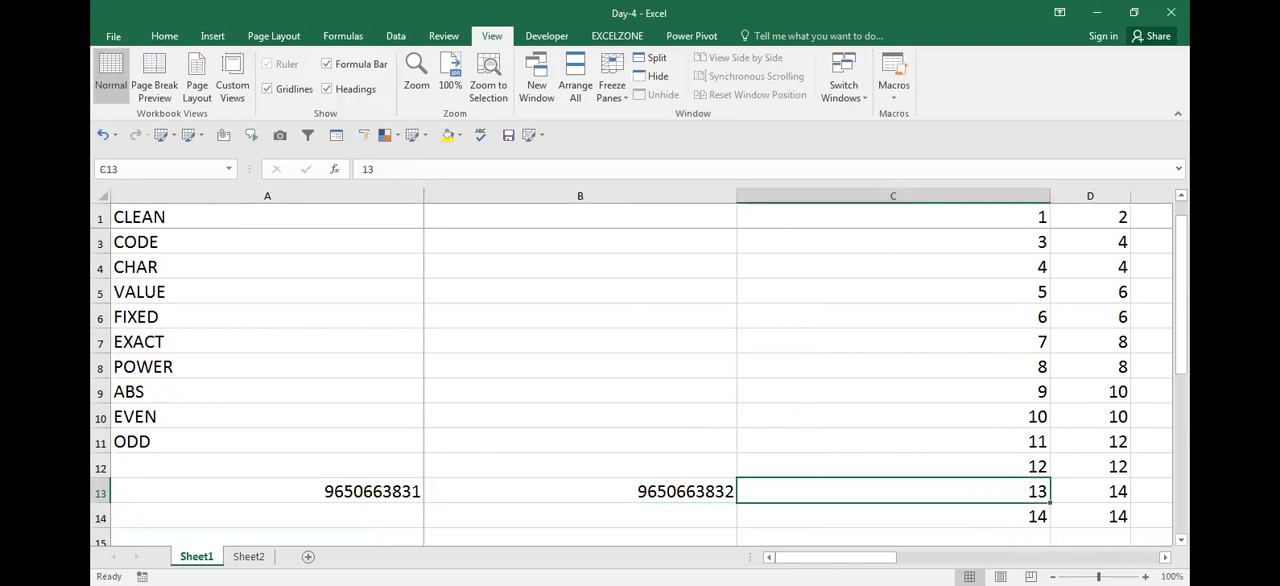
{"action": "key", "text": "ctrl+space"}
{"action": "key", "text": "ctrl+shift+plus"}
{"action": "key", "text": "Up"}
{"action": "key", "text": "Left"}
{"action": "key", "text": "Down"}
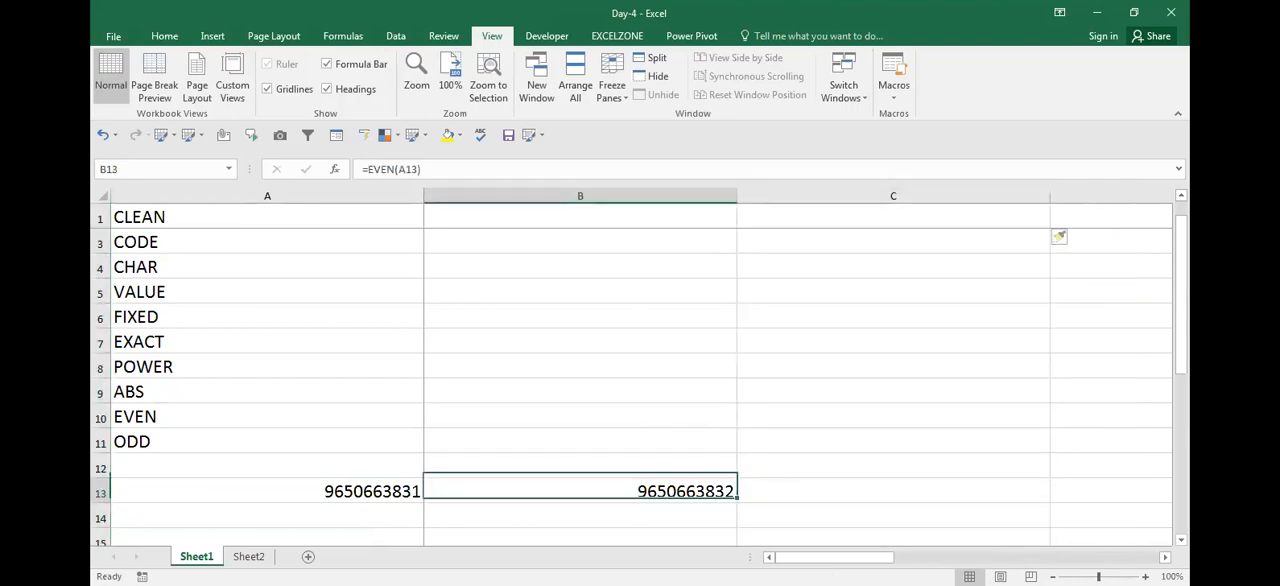
Copy the formula text from B13 into C13 so it shows =EVEN(A13) as text
{"action": "key", "text": "F2"}
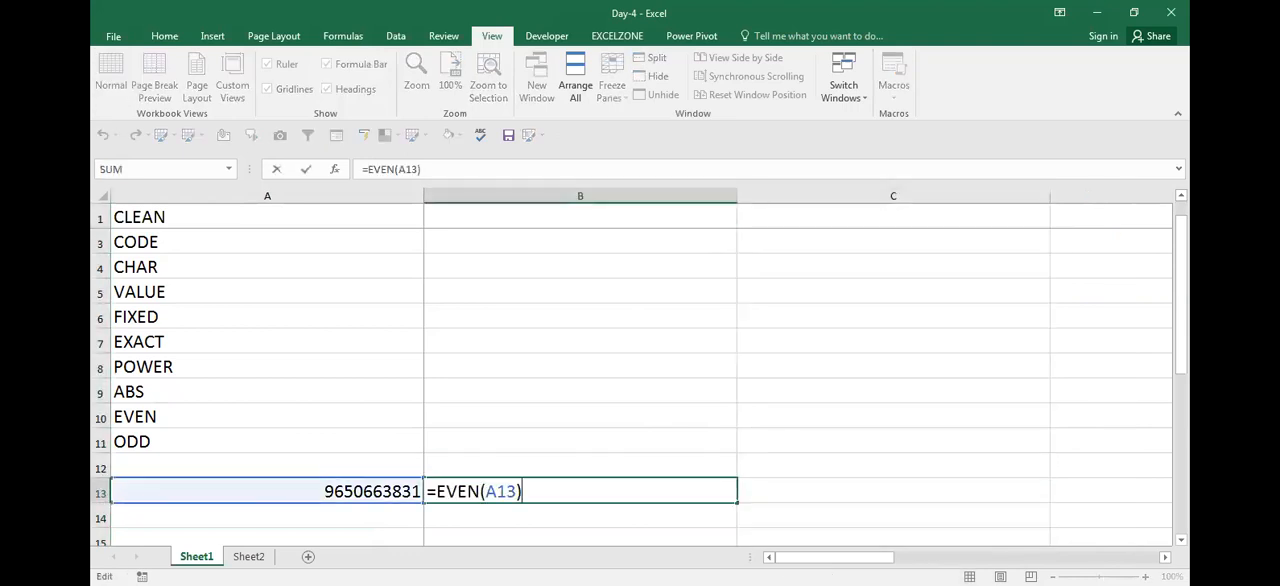
{"action": "key", "text": "shift+Home"}
{"action": "key", "text": "ctrl+c"}
{"action": "key", "text": "Return"}
{"action": "key", "text": "Up"}
{"action": "key", "text": "Right"}
{"action": "key", "text": "ctrl+v"}
{"action": "key", "text": "ctrl+Return"}
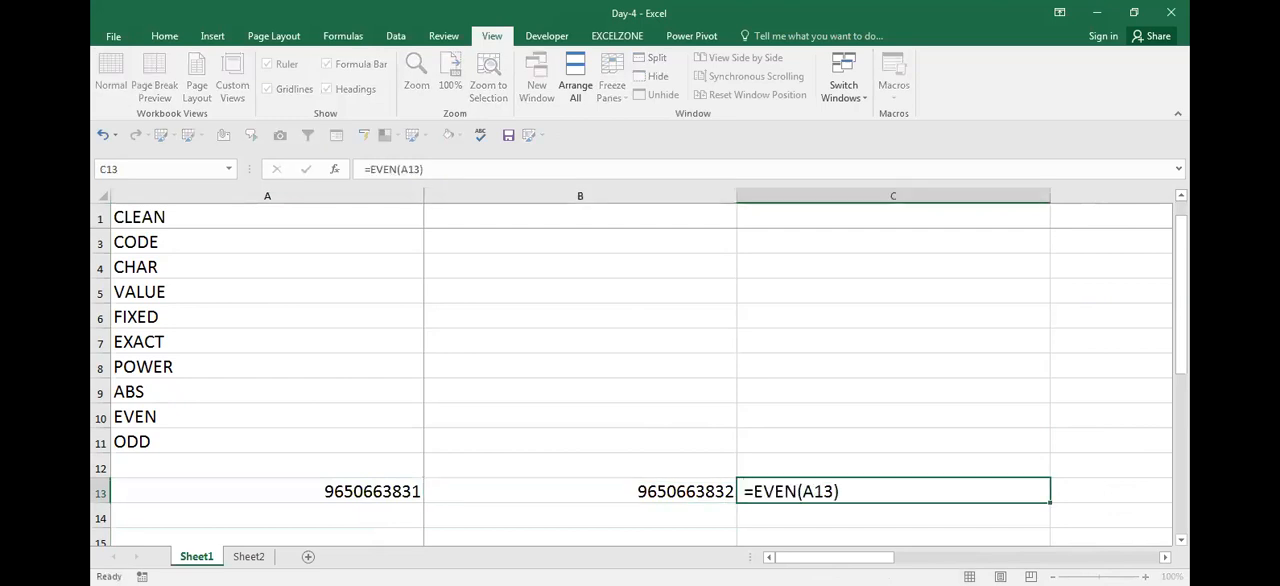
Examine the last digit of the number in A13 against the result in B13
{"action": "key", "text": "Down"}
{"action": "key", "text": "Up"}
{"action": "key", "text": "Left"}
{"action": "key", "text": "Left"}
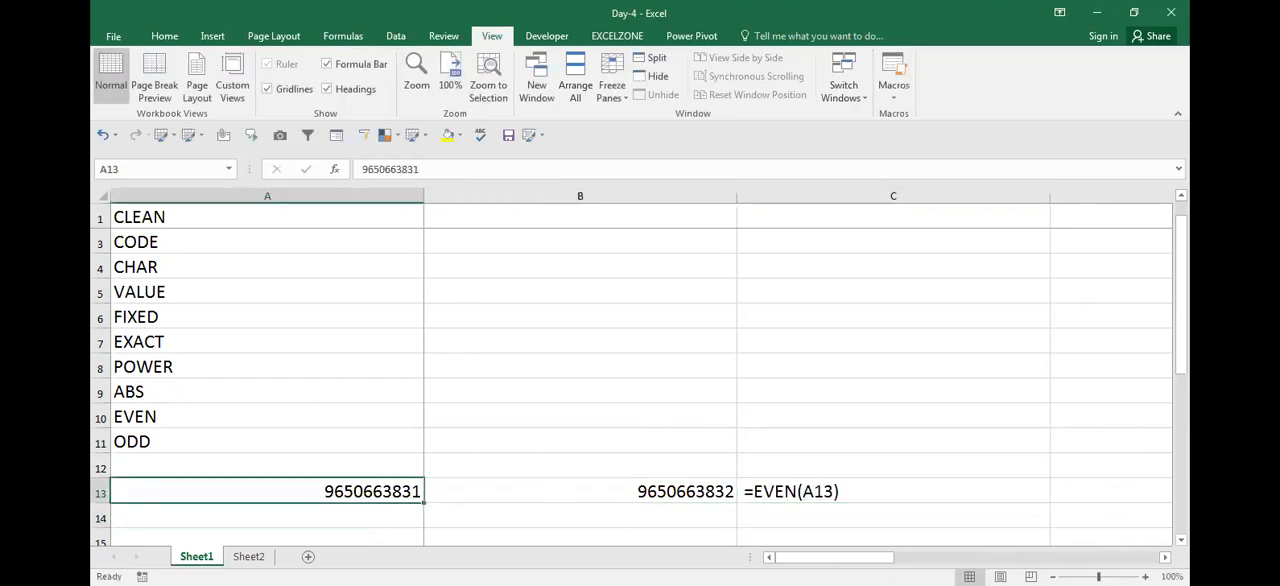
{"action": "key", "text": "Right"}
{"action": "key", "text": "Left"}
{"action": "key", "text": "Right"}
{"action": "key", "text": "Left"}
{"action": "key", "text": "F2"}
Compare the number in A13, its EVEN result in B13 and the formula text in C13
{"action": "key", "text": "Left"}
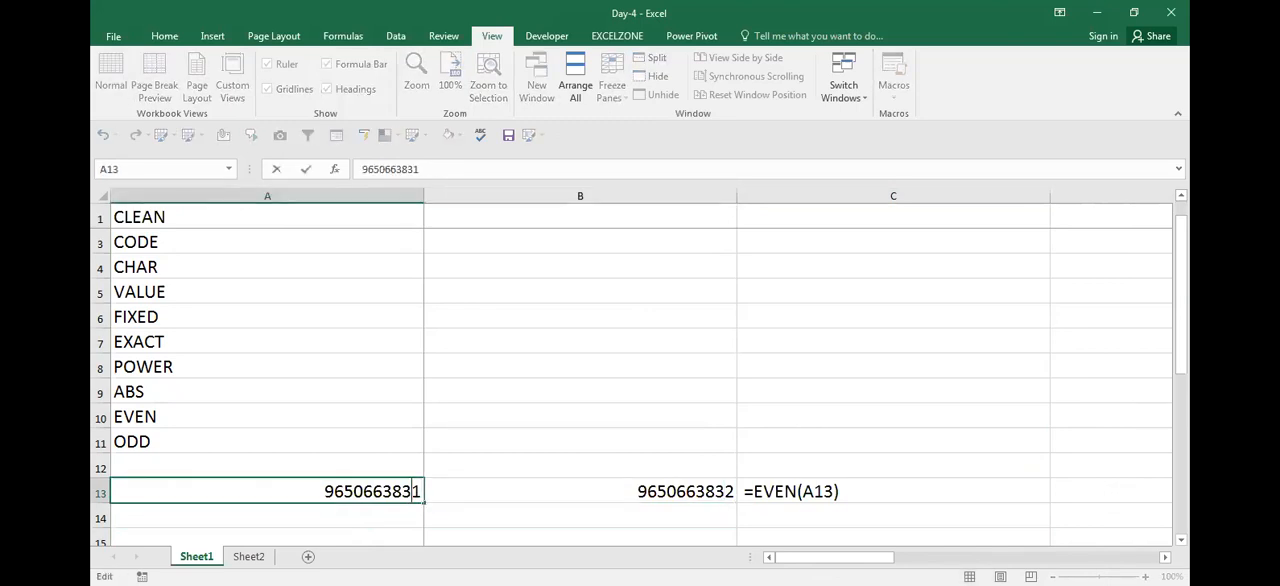
{"action": "key", "text": "Right"}
{"action": "key", "text": "Escape"}
{"action": "key", "text": "Right"}
{"action": "key", "text": "Right"}
{"action": "key", "text": "Left"}
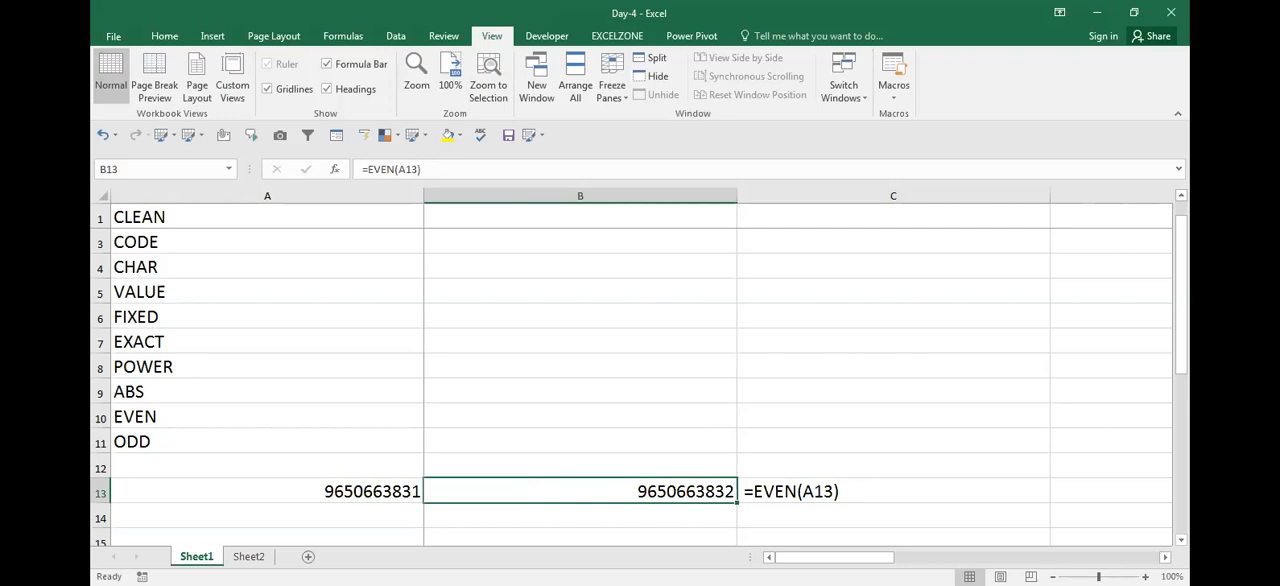
{"action": "key", "text": "Left"}
{"action": "key", "text": "Right"}
{"action": "key", "text": "Right"}
{"action": "key", "text": "Right"}
{"action": "key", "text": "Left"}
{"action": "key", "text": "Left"}
{"action": "key", "text": "Down"}
{"action": "key", "text": "Left"}
{"action": "key", "text": "Right"}
{"action": "key", "text": "Right"}
{"action": "key", "text": "Left"}
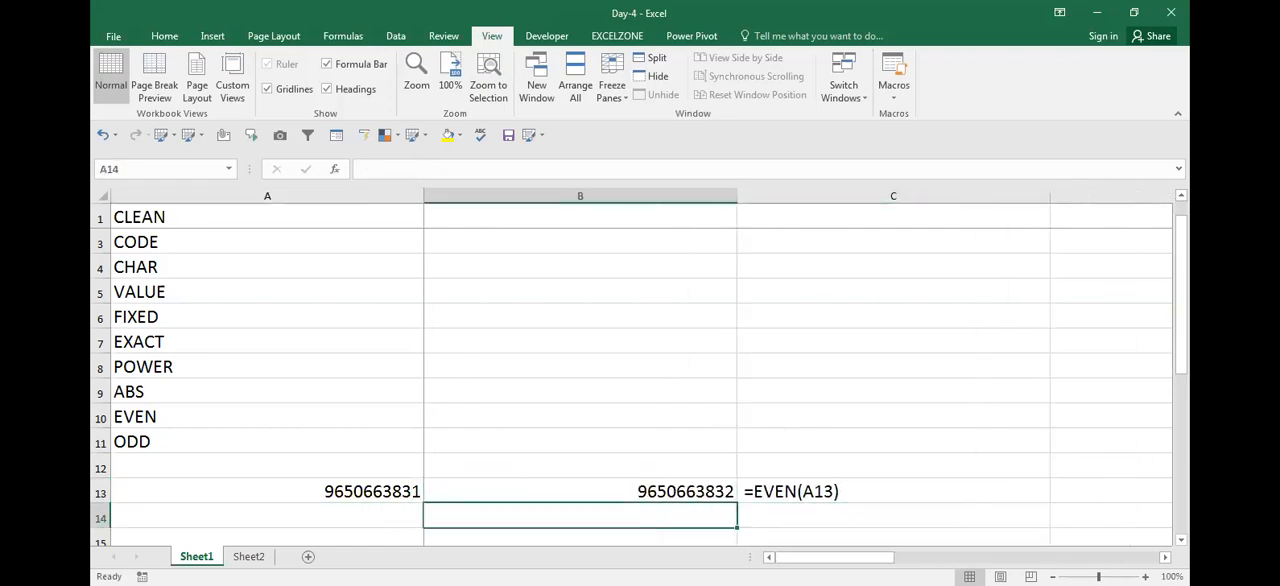
Enter an ODD formula in A15 that refers to the number in A13
{"action": "key", "text": "Down"}
{"action": "key", "text": "Left"}
{"action": "type", "text": "="}
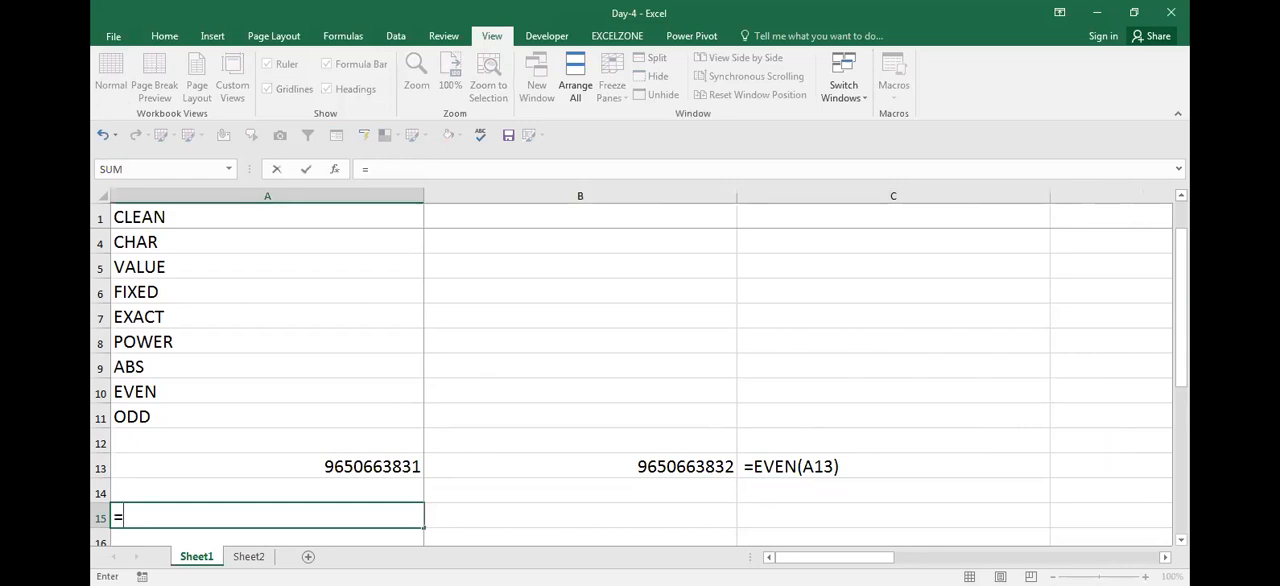
{"action": "type", "text": "OD"}
{"action": "key", "text": "Tab"}
{"action": "key", "text": "Up"}
{"action": "key", "text": "Up"}
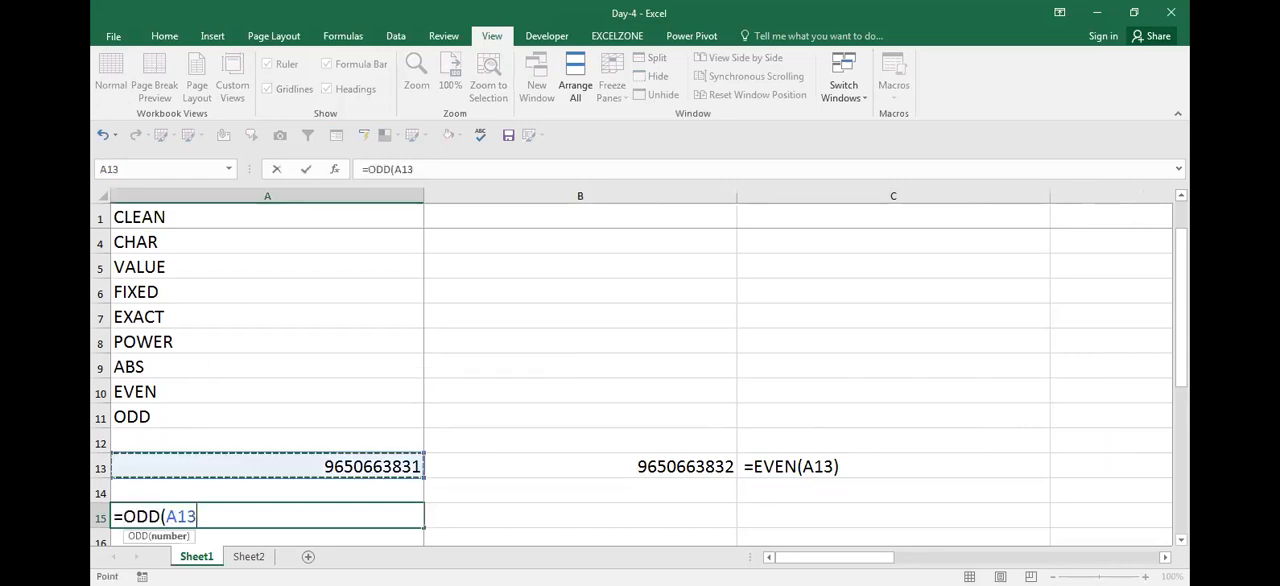
{"action": "key", "text": "Return"}
{"action": "key", "text": "Up"}
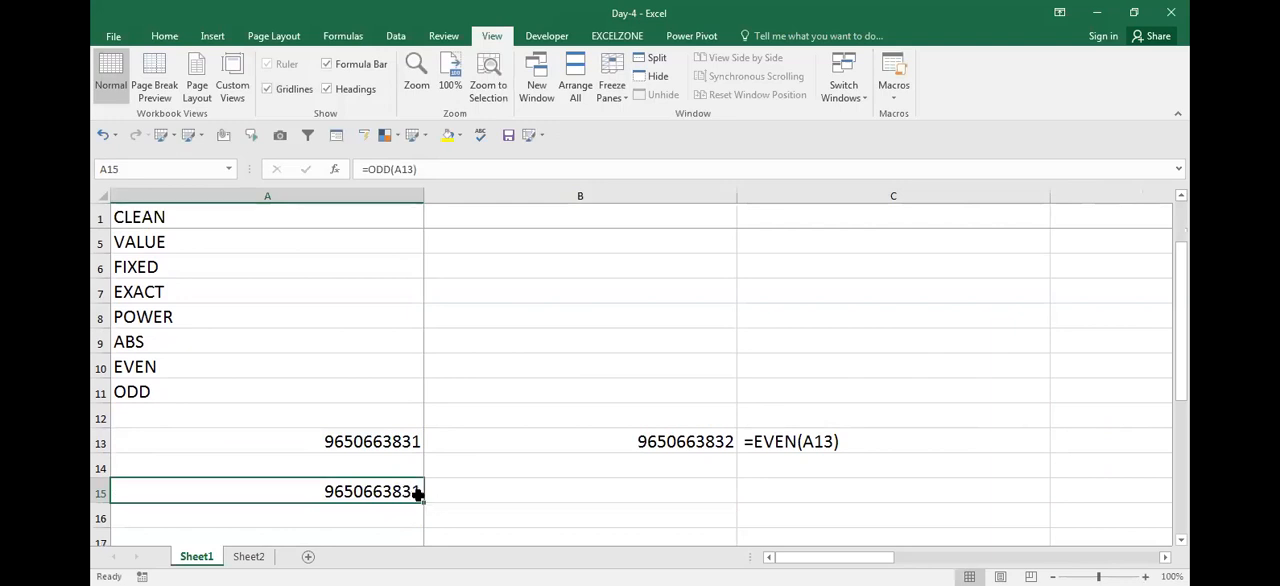
Enter the numbers 3 and 4 in A17 and A18
{"action": "left_click", "coordinate": [548, 519]}
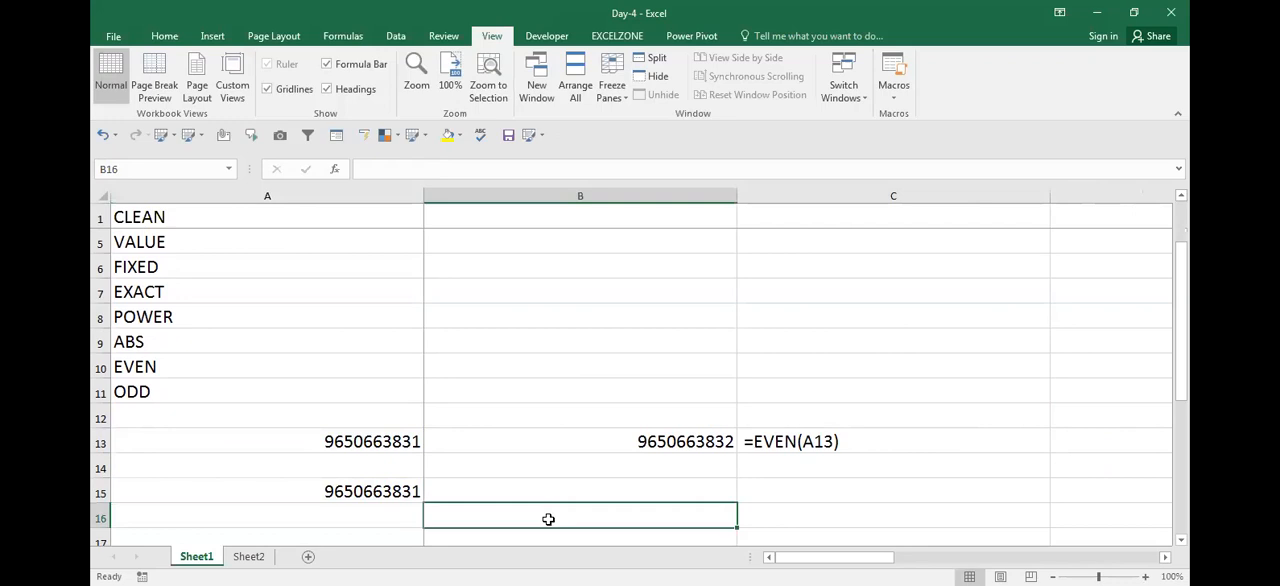
{"action": "key", "text": "Down"}
{"action": "key", "text": "Down"}
{"action": "key", "text": "Down"}
{"action": "key", "text": "Up"}
{"action": "key", "text": "Up"}
{"action": "key", "text": "Left"}
{"action": "type", "text": "3"}
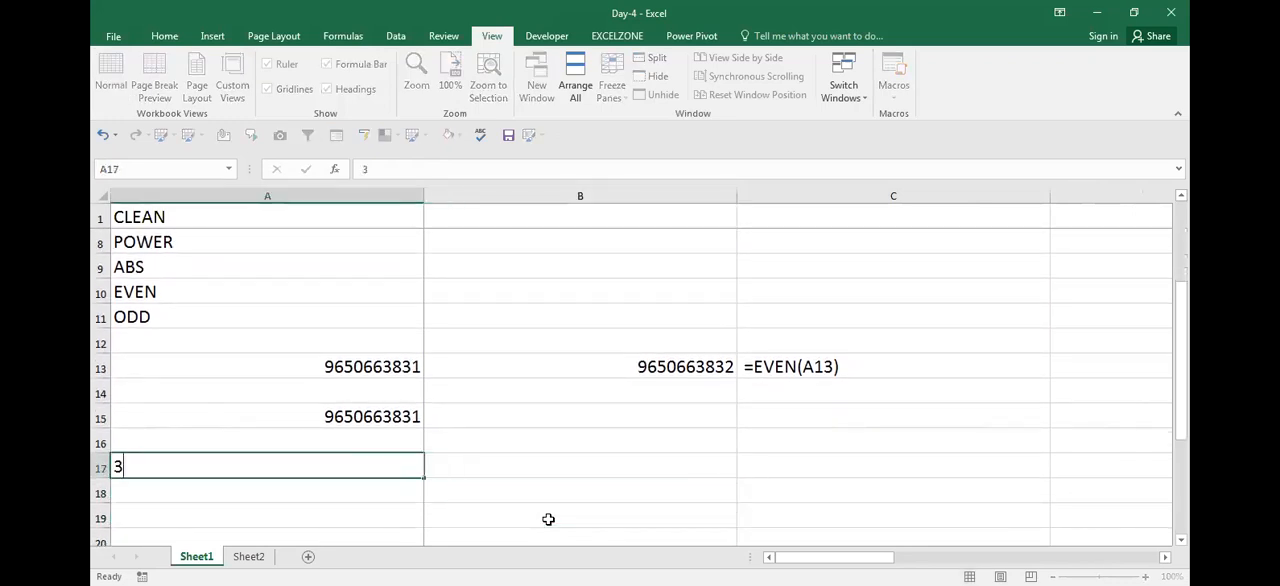
{"action": "key", "text": "Return"}
{"action": "type", "text": "4"}
{"action": "key", "text": "Return"}
Compare the original number in A13 with its EVEN result in B13
{"action": "key", "text": "Up"}
{"action": "key", "text": "Up"}
{"action": "key", "text": "Up"}
{"action": "key", "text": "Up"}
{"action": "key", "text": "Up"}
{"action": "key", "text": "Up"}
{"action": "key", "text": "Right"}
{"action": "key", "text": "Left"}
{"action": "key", "text": "Right"}
{"action": "key", "text": "Left"}
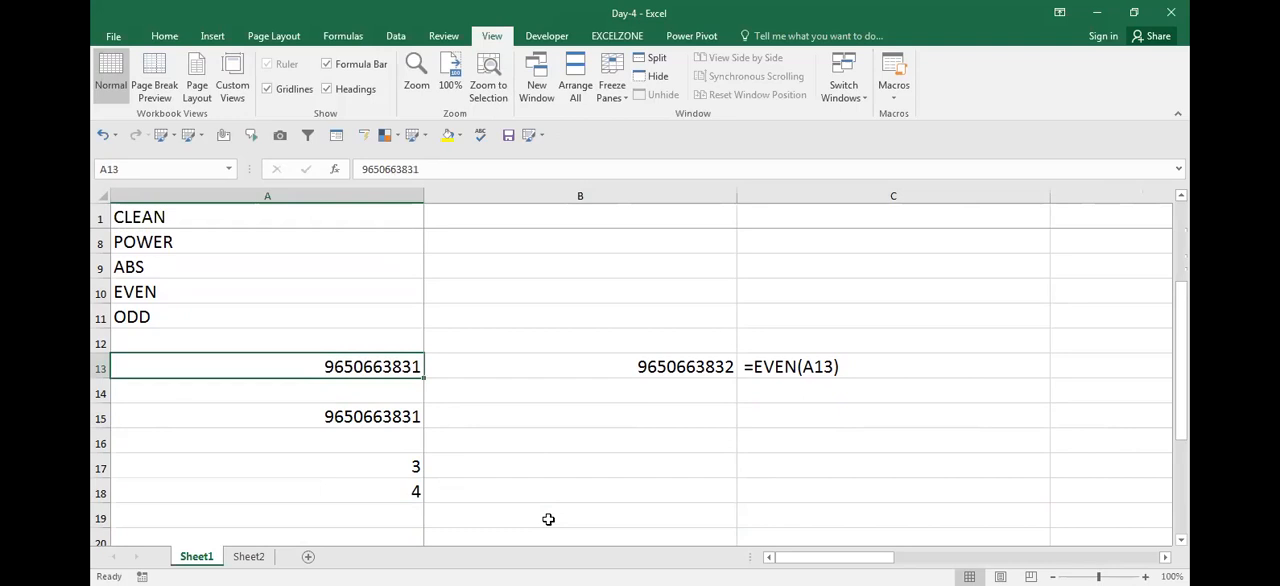
{"action": "key", "text": "Down"}
{"action": "key", "text": "Up"}
{"action": "key", "text": "Right"}
{"action": "key", "text": "Left"}
{"action": "key", "text": "Down"}
{"action": "key", "text": "Up"}
{"action": "key", "text": "Right"}
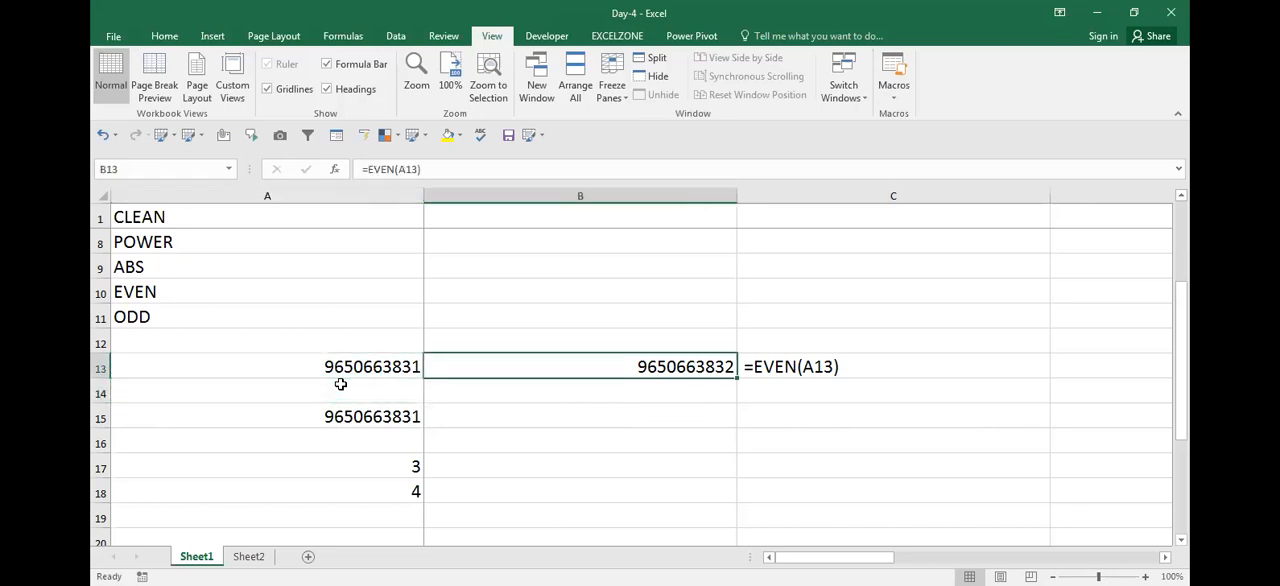
Enter 20 in B15 as an even sample number
{"action": "key", "text": "ctrl+c"}
{"action": "key", "text": "Down"}
{"action": "key", "text": "Down"}
{"action": "type", "text": "20"}
{"action": "key", "text": "Return"}
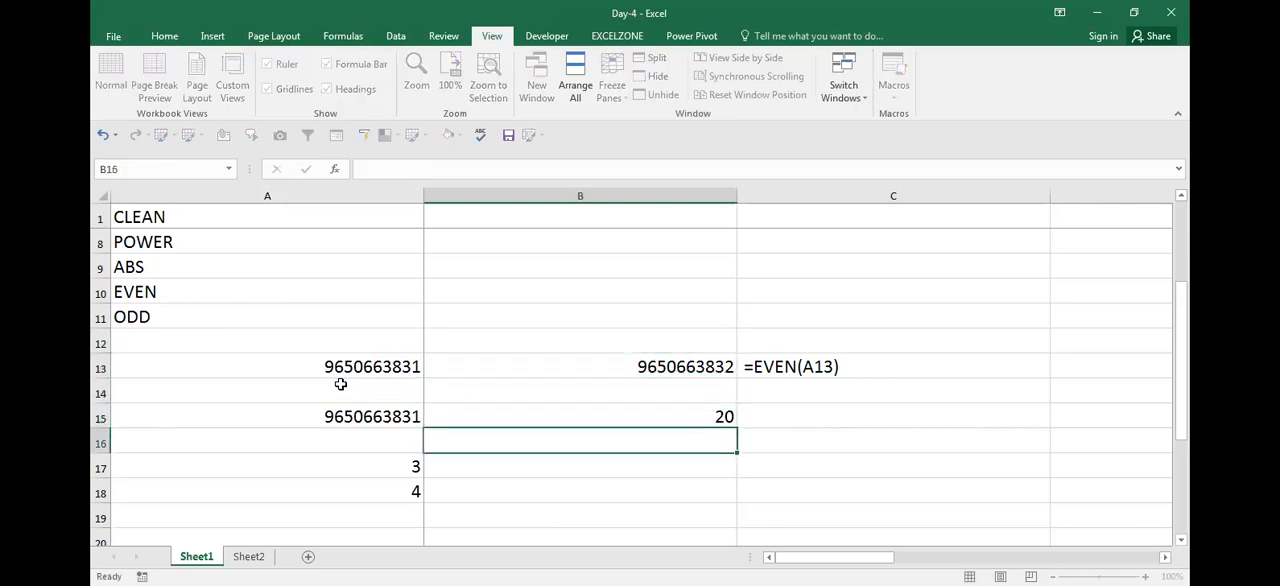
Enter =EVEN(B15) in C15 to apply EVEN to the sample number
{"action": "key", "text": "Up"}
{"action": "key", "text": "Right"}
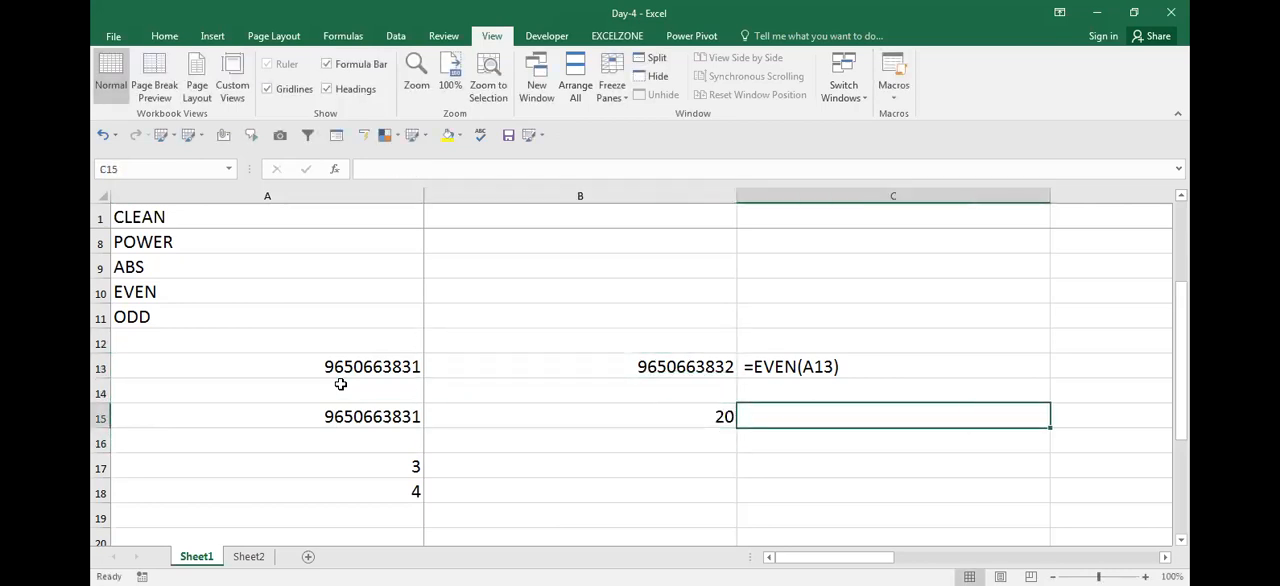
{"action": "type", "text": "="}
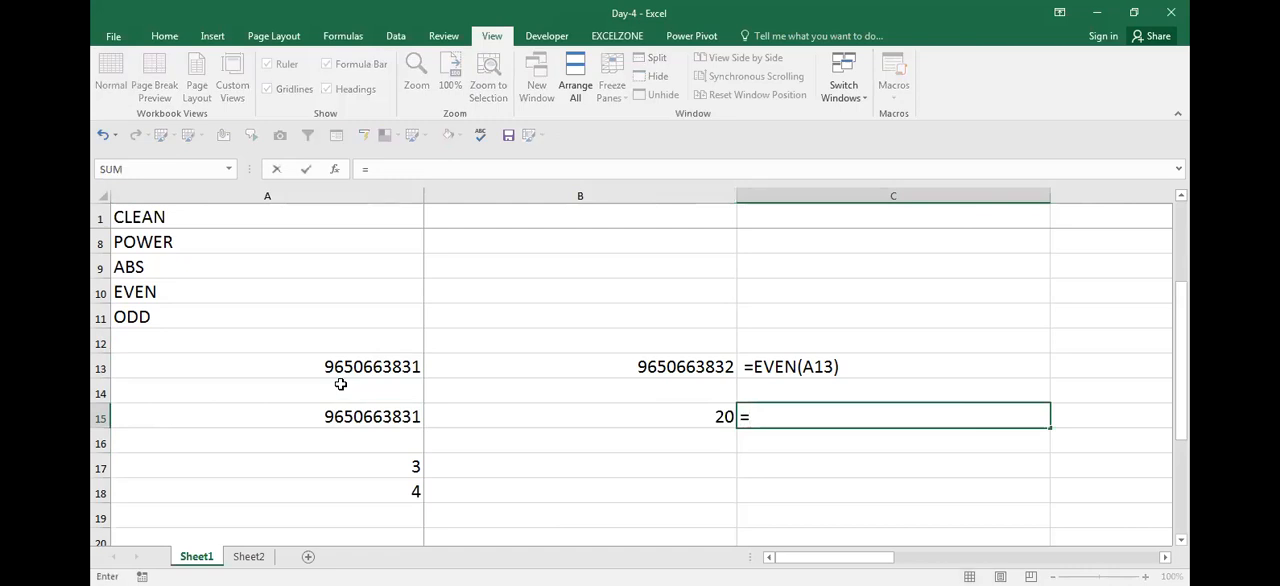
{"action": "type", "text": "EVEN("}
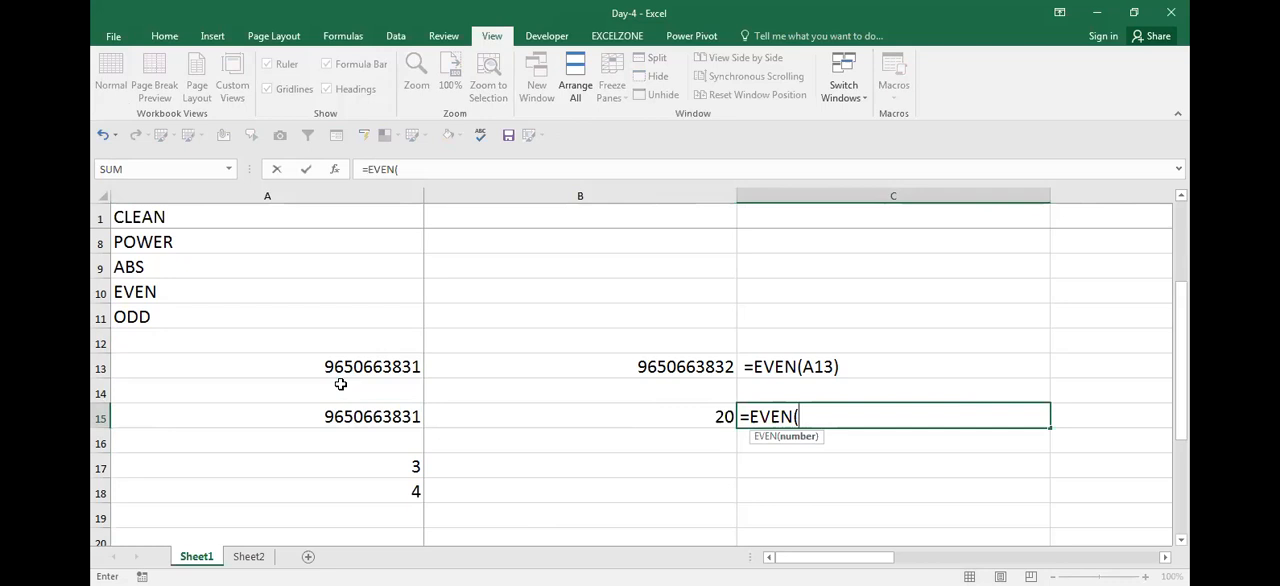
{"action": "key", "text": "Left"}
{"action": "key", "text": "Return"}
{"action": "key", "text": "Up"}
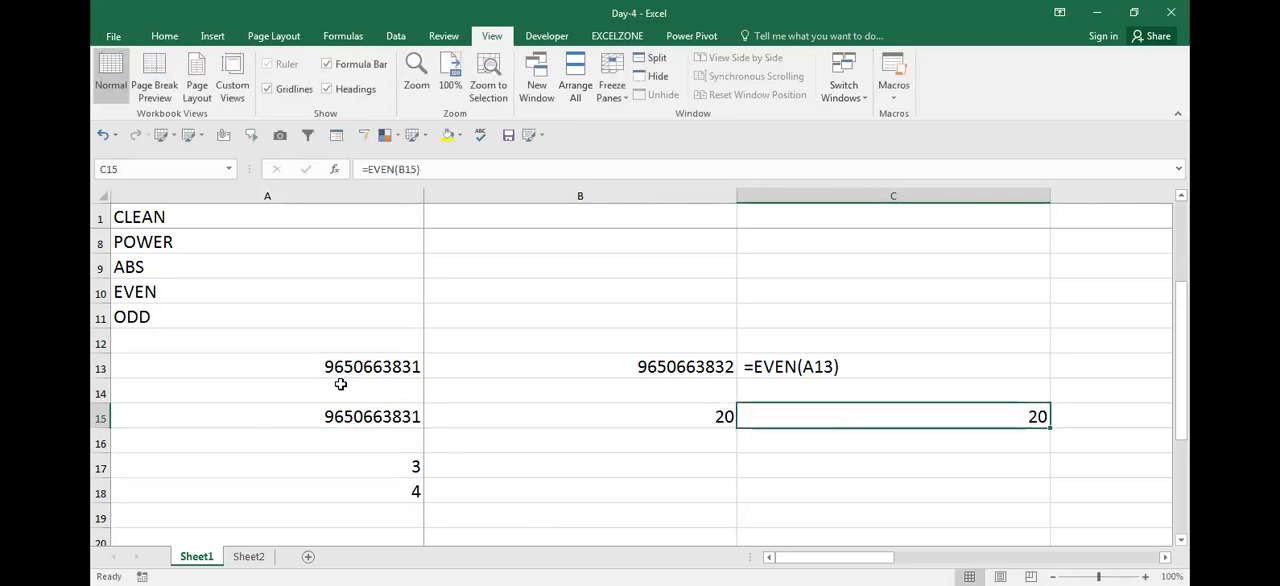
Enter =ODD(B15) in D15 to apply ODD to the sample number
{"action": "key", "text": "ctrl+0"}
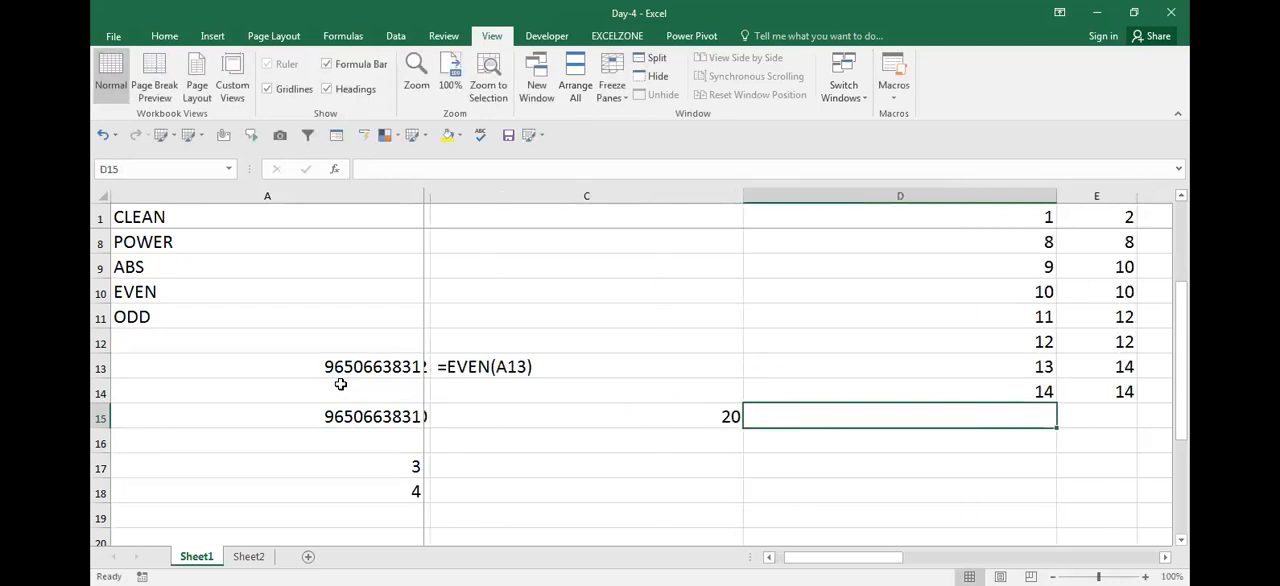
{"action": "key", "text": "Right"}
{"action": "type", "text": "="}
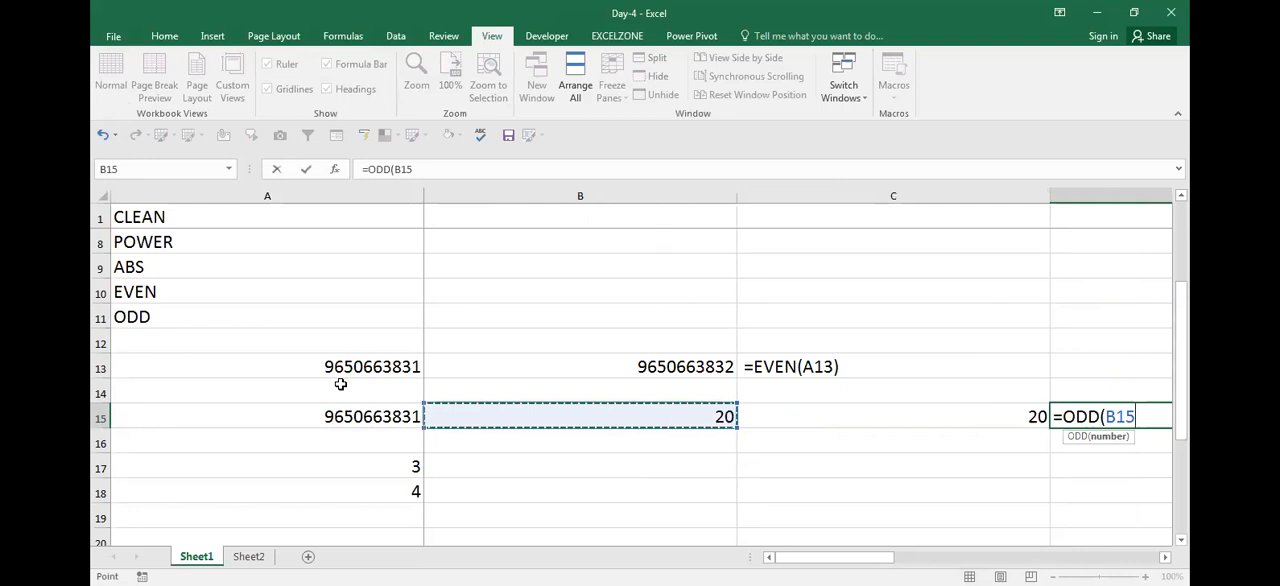
{"action": "key", "text": "ctrl+Return"}
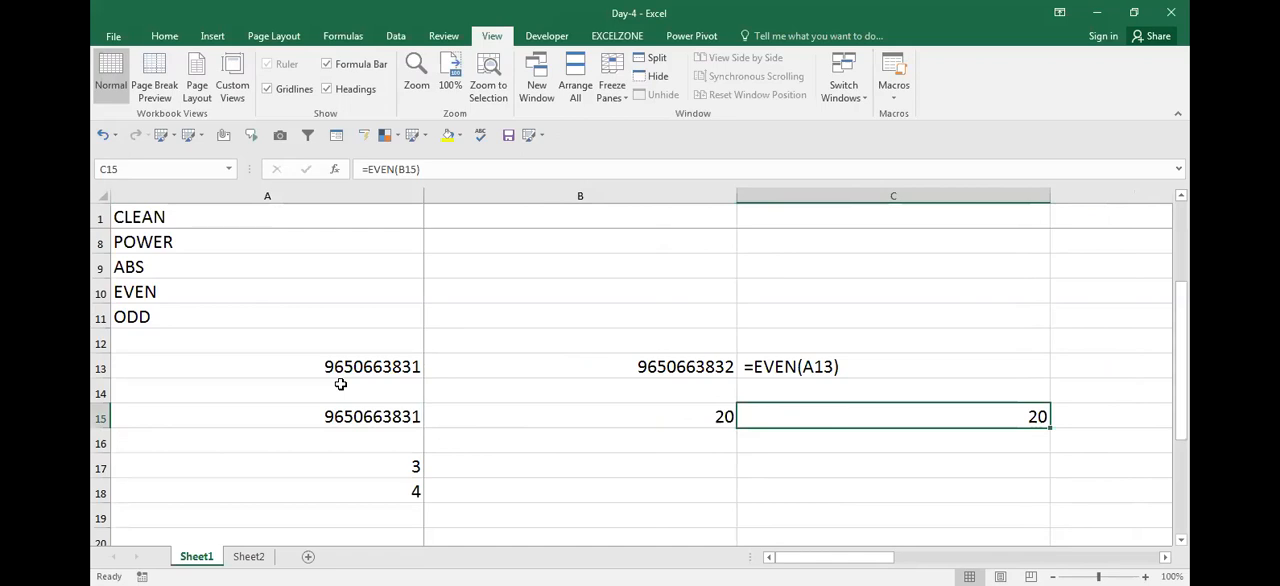
Inspect the EVEN formula in C15 and the ODD formula in D15
{"action": "key", "text": "F2"}
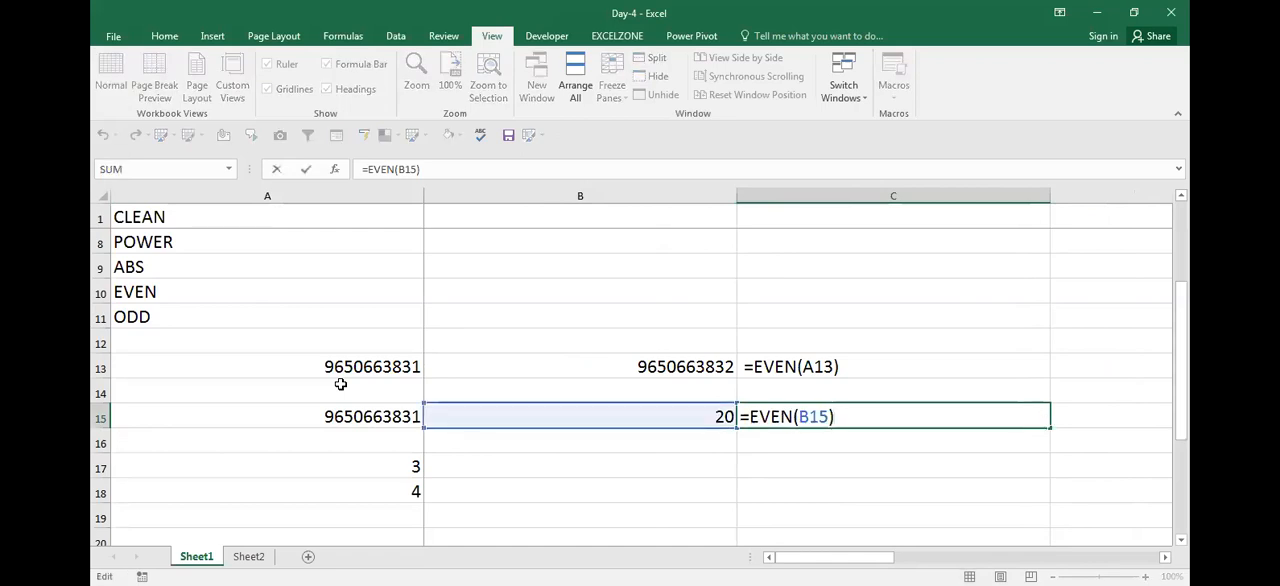
{"action": "key", "text": "Escape"}
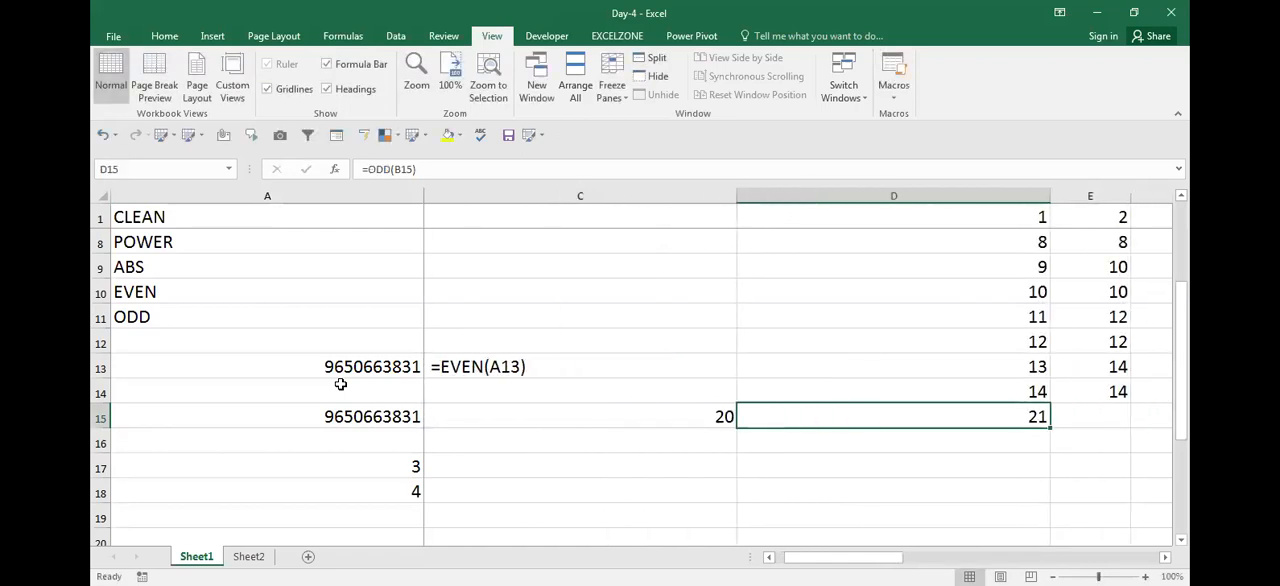
{"action": "key", "text": "F2"}
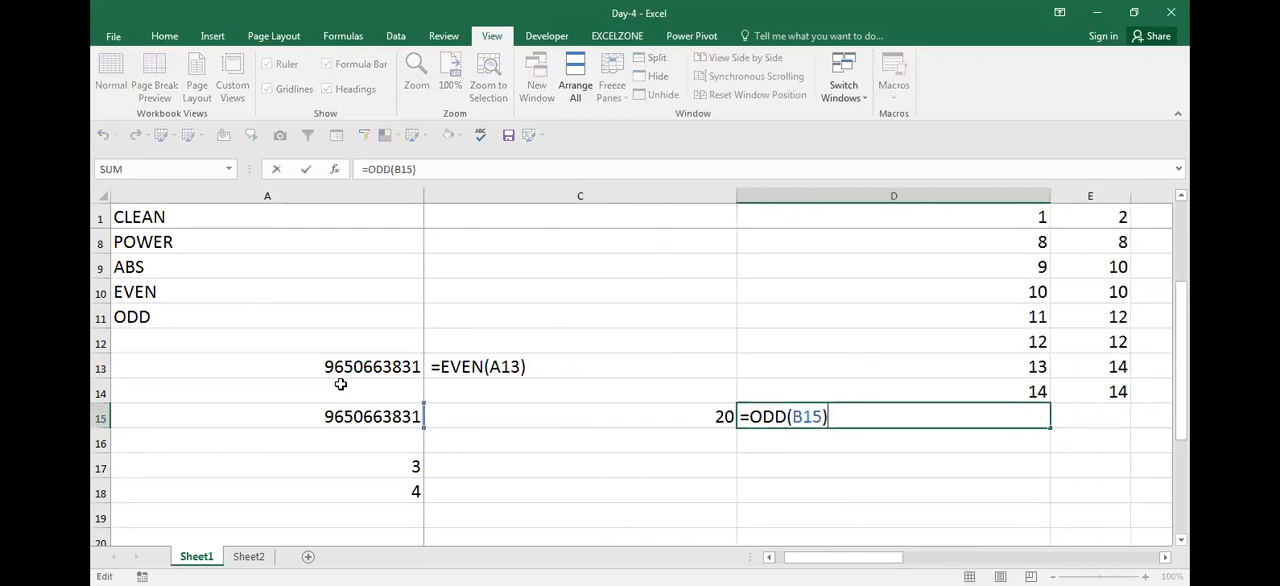
{"action": "key", "text": "Escape"}
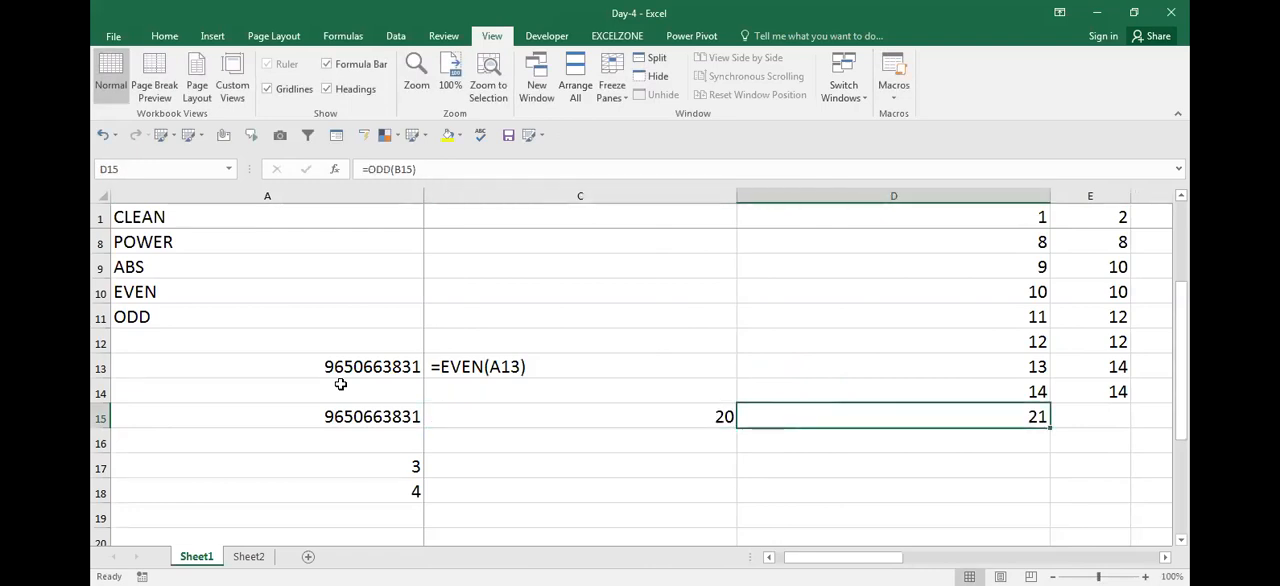
Copy the formula =EVEN(B15) from C15 and show it as text in C17
{"action": "key", "text": "Left"}
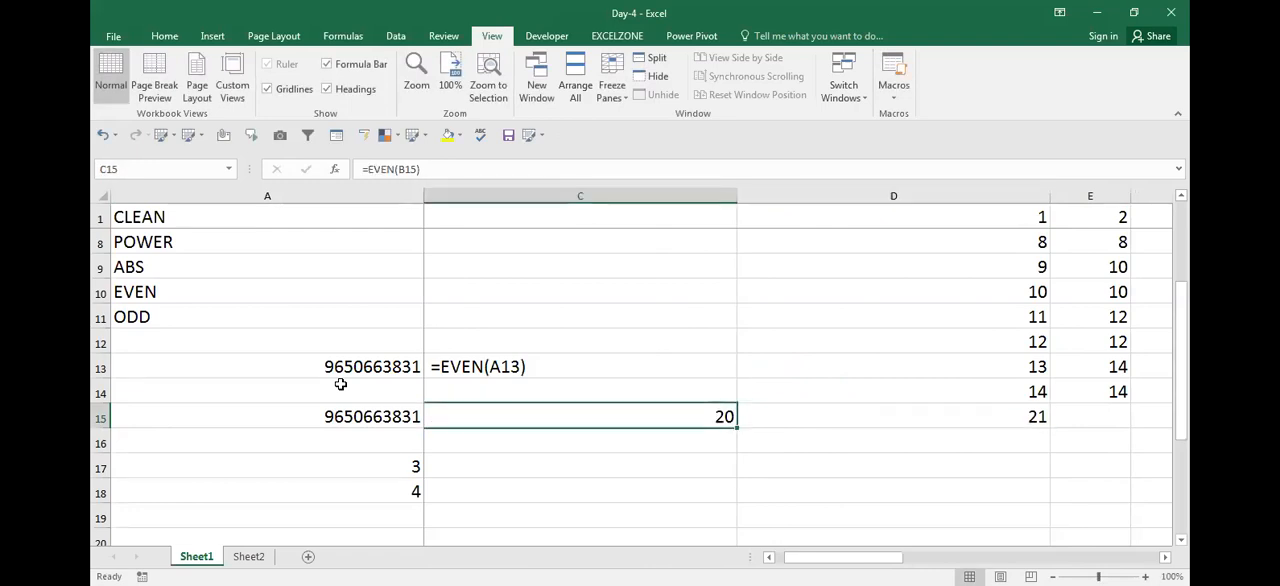
{"action": "key", "text": "F2"}
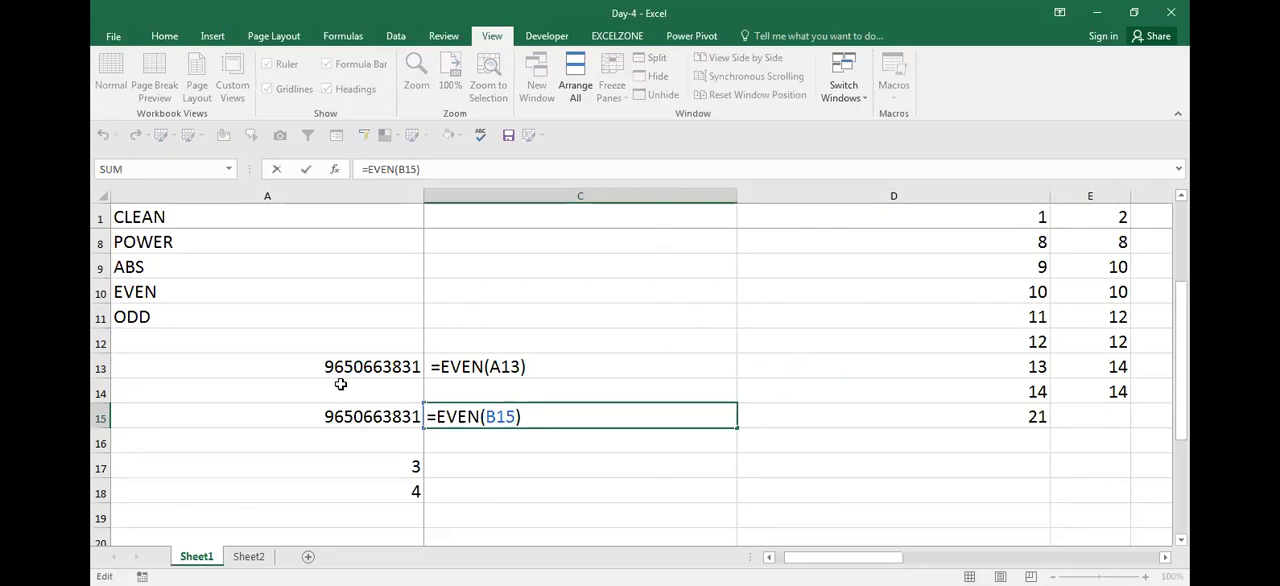
{"action": "key", "text": "Return"}
{"action": "key", "text": "Return"}
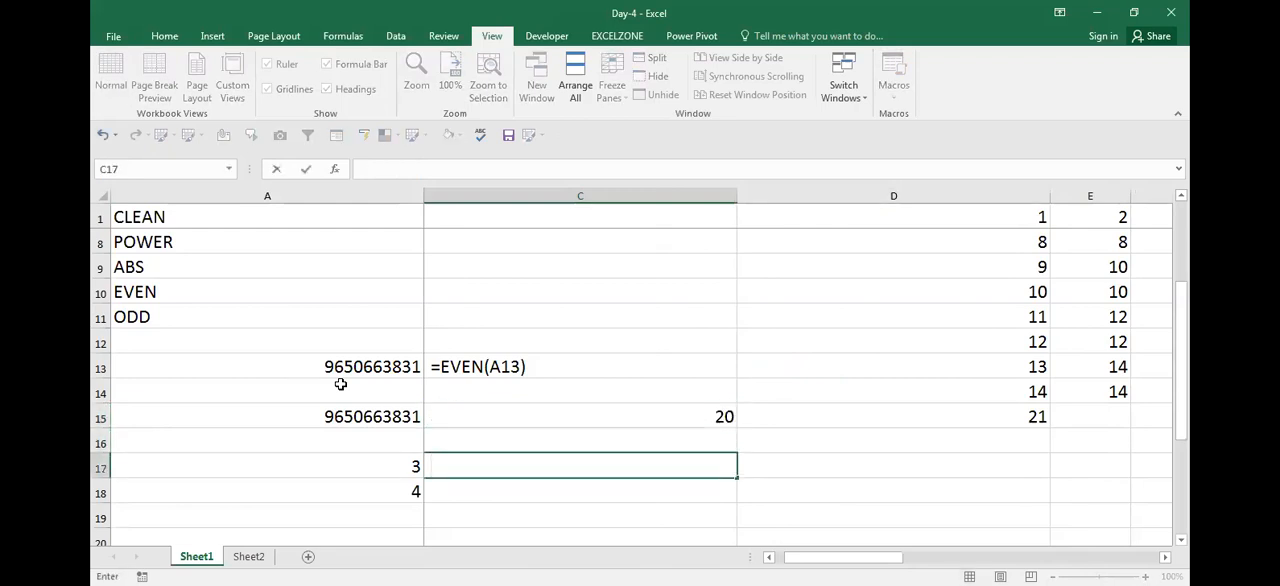
{"action": "type", "text": "=EVEN(B15)"}
Copy the formula =ODD(B15) from D15 into D16
{"action": "key", "text": "Up"}
{"action": "key", "text": "Up"}
{"action": "key", "text": "Right"}
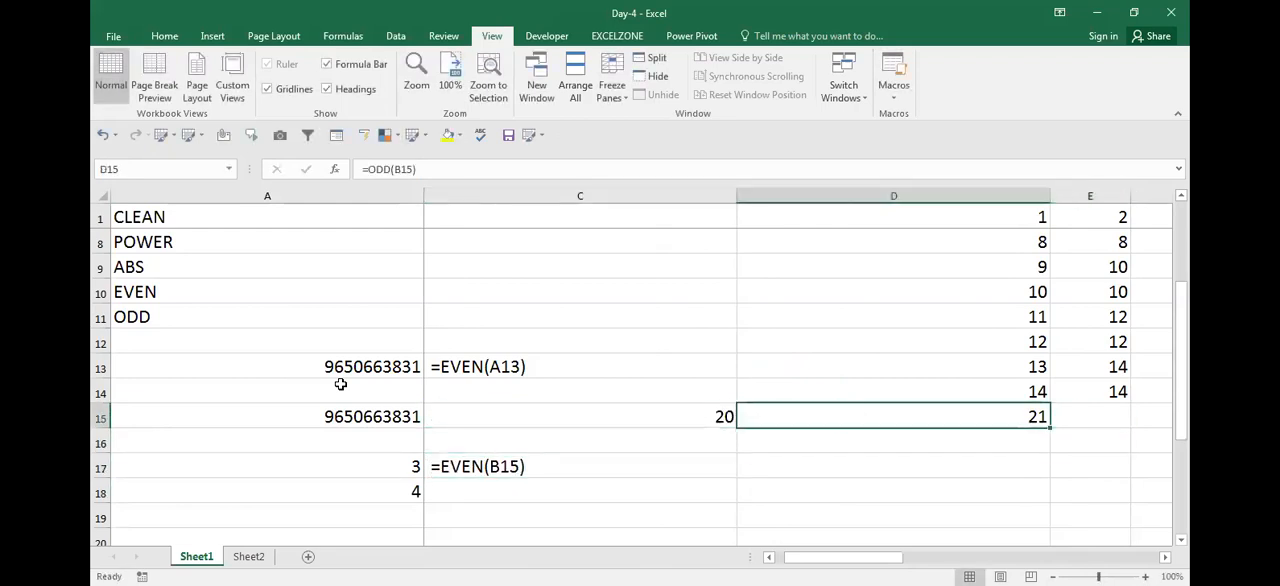
{"action": "key", "text": "F2"}
{"action": "key", "text": "shift+Home"}
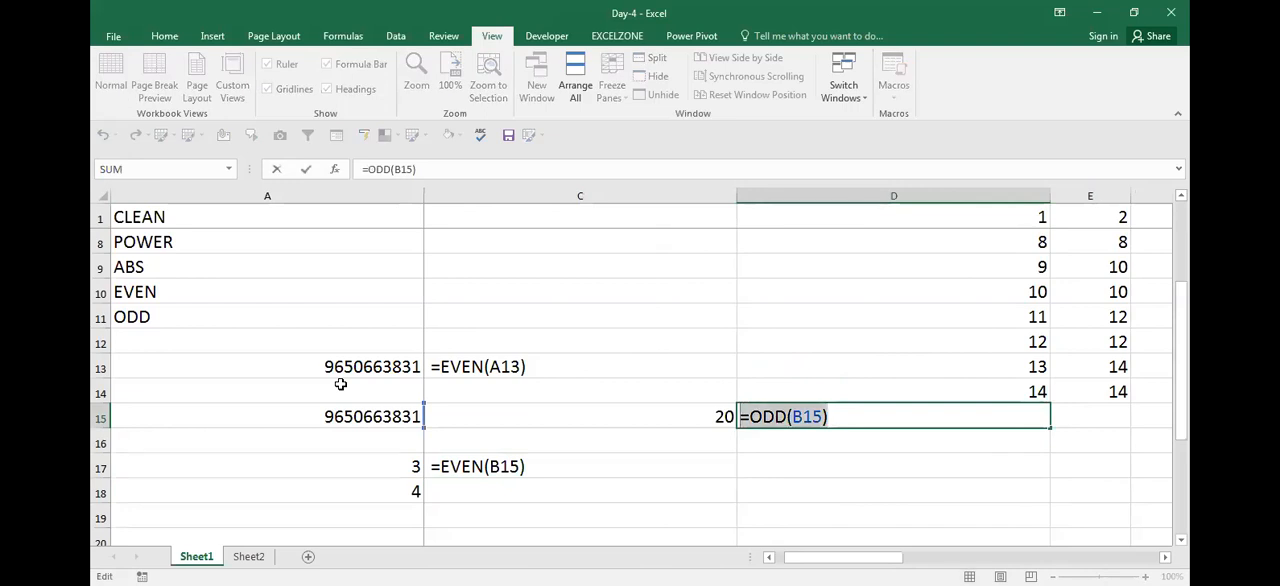
{"action": "key", "text": "Return"}
{"action": "key", "text": "ctrl+v"}
{"action": "key", "text": "Return"}
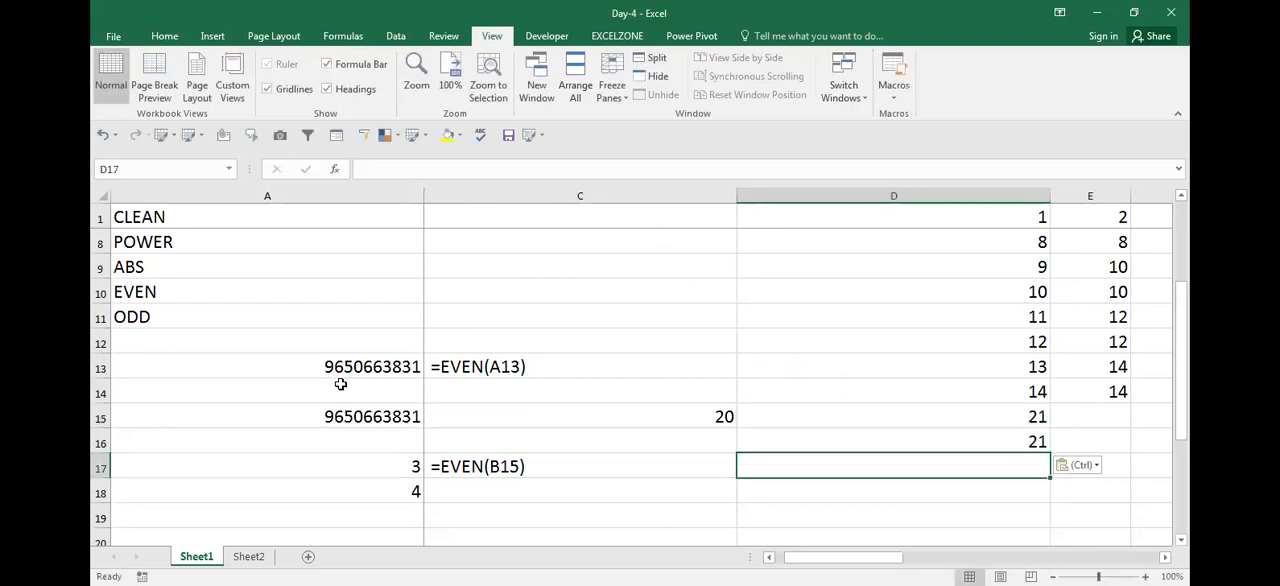
Show the formula =ODD(B15) as text in D18
{"action": "key", "text": "Up"}
{"action": "key", "text": "F2"}
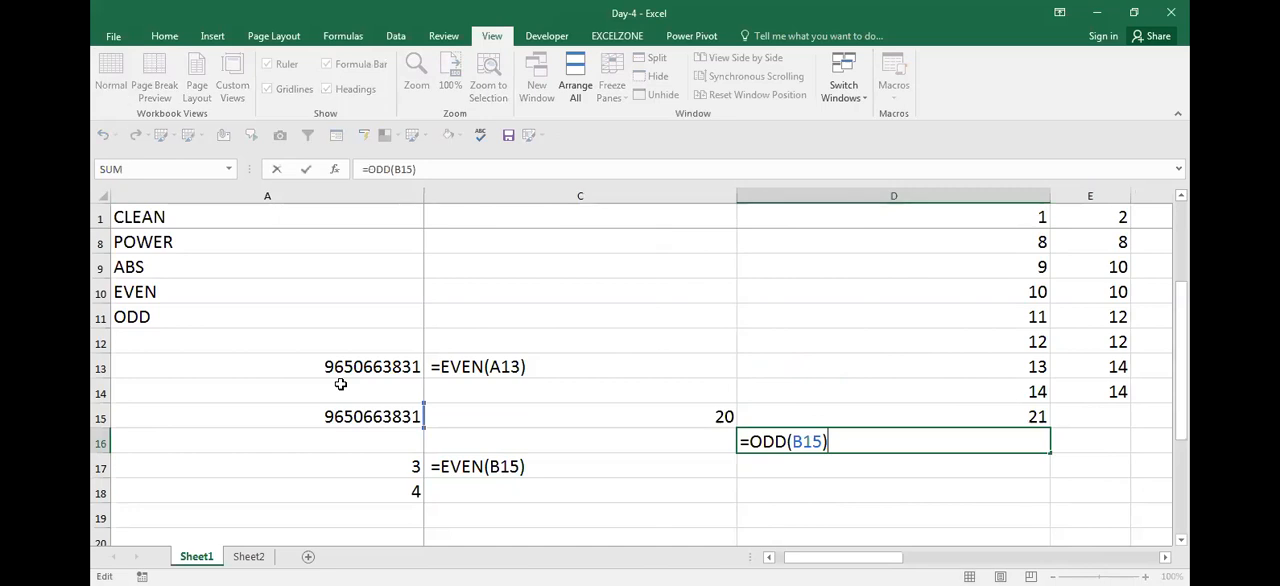
{"action": "key", "text": "Return"}
{"action": "key", "text": "Return"}
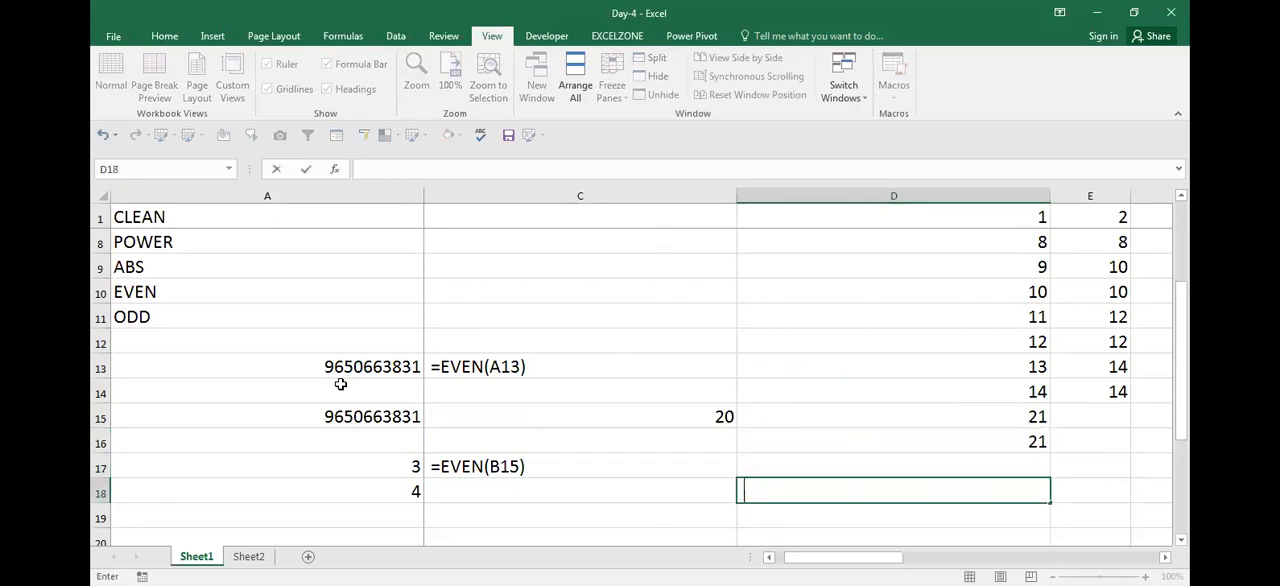
{"action": "key", "text": "ctrl+v"}
Review the sample numbers and the EVEN and ODD formulas beside them
{"action": "key", "text": "Left"}
{"action": "key", "text": "Left"}
{"action": "key", "text": "Left"}
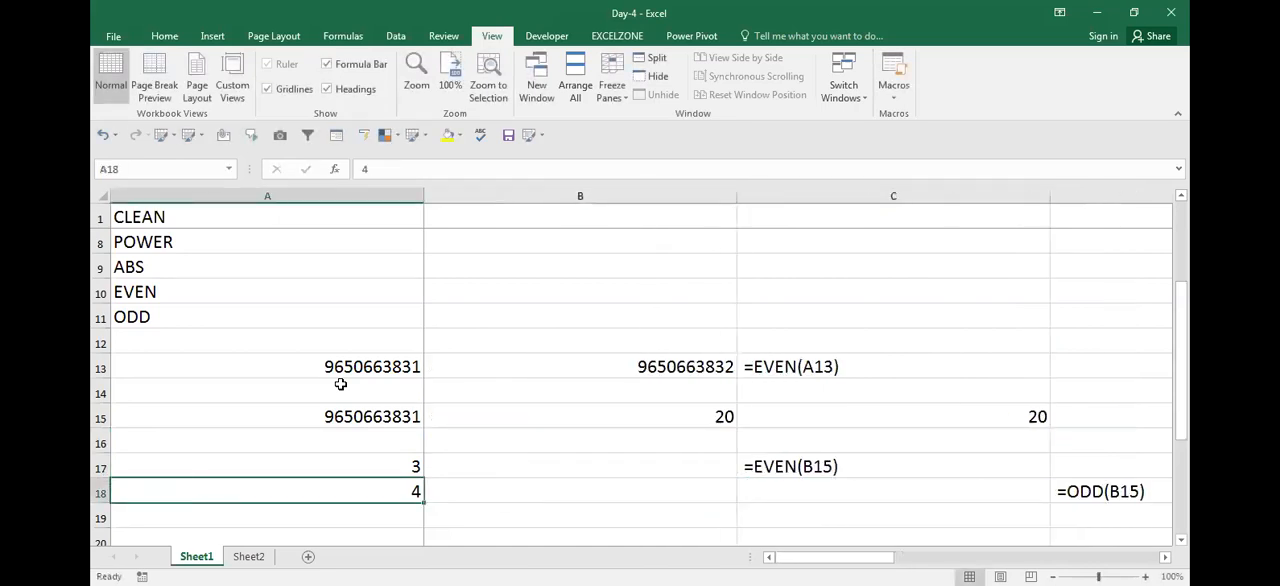
{"action": "key", "text": "Right"}
{"action": "key", "text": "Right"}
{"action": "key", "text": "Left"}
{"action": "key", "text": "Up"}
{"action": "key", "text": "Up"}
{"action": "key", "text": "Up"}
{"action": "key", "text": "Down"}
{"action": "key", "text": "Down"}
{"action": "key", "text": "Right"}
{"action": "key", "text": "Left"}
{"action": "key", "text": "Up"}
{"action": "key", "text": "Up"}
{"action": "key", "text": "ctrl+Up"}
{"action": "key", "text": "ctrl+Up"}
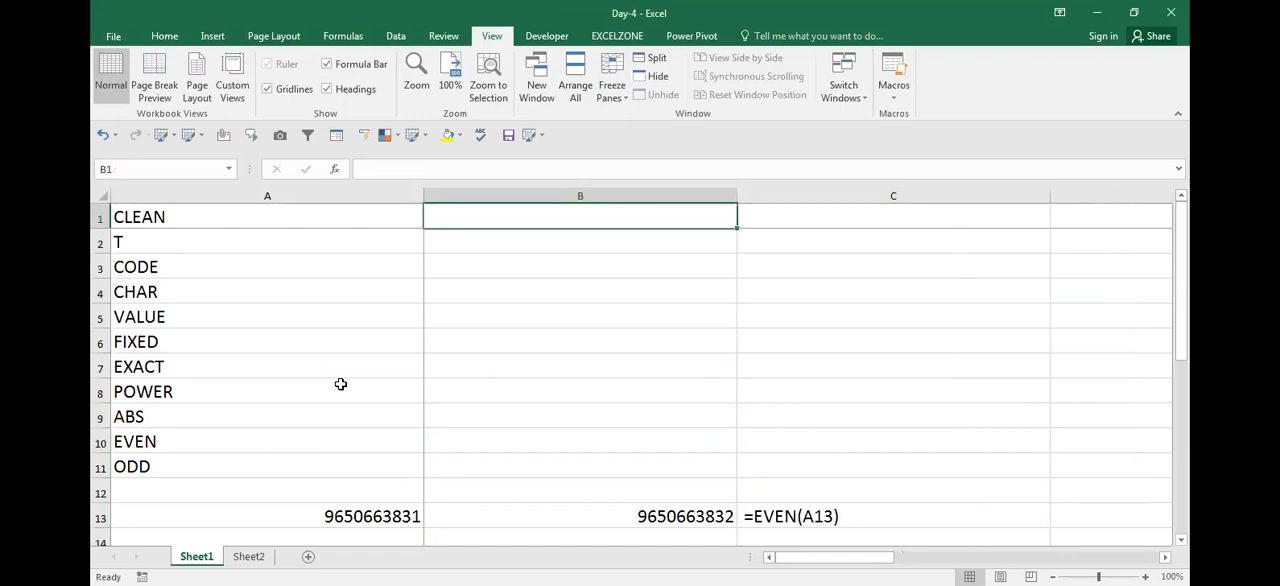
{"action": "key", "text": "Left"}
{"action": "key", "text": "Right"}
{"action": "key", "text": "Right"}
{"action": "key", "text": "Left"}
{"action": "key", "text": "Left"}
{"action": "key", "text": "Down"}
{"action": "key", "text": "Right"}
{"action": "key", "text": "Down"}
{"action": "key", "text": "Down"}
{"action": "key", "text": "Down"}
{"action": "key", "text": "Down"}
{"action": "key", "text": "Down"}
{"action": "key", "text": "Down"}
{"action": "key", "text": "Down"}
{"action": "key", "text": "Down"}
{"action": "key", "text": "Down"}
{"action": "key", "text": "Down"}
{"action": "key", "text": "Down"}
{"action": "key", "text": "Down"}
{"action": "key", "text": "Down"}
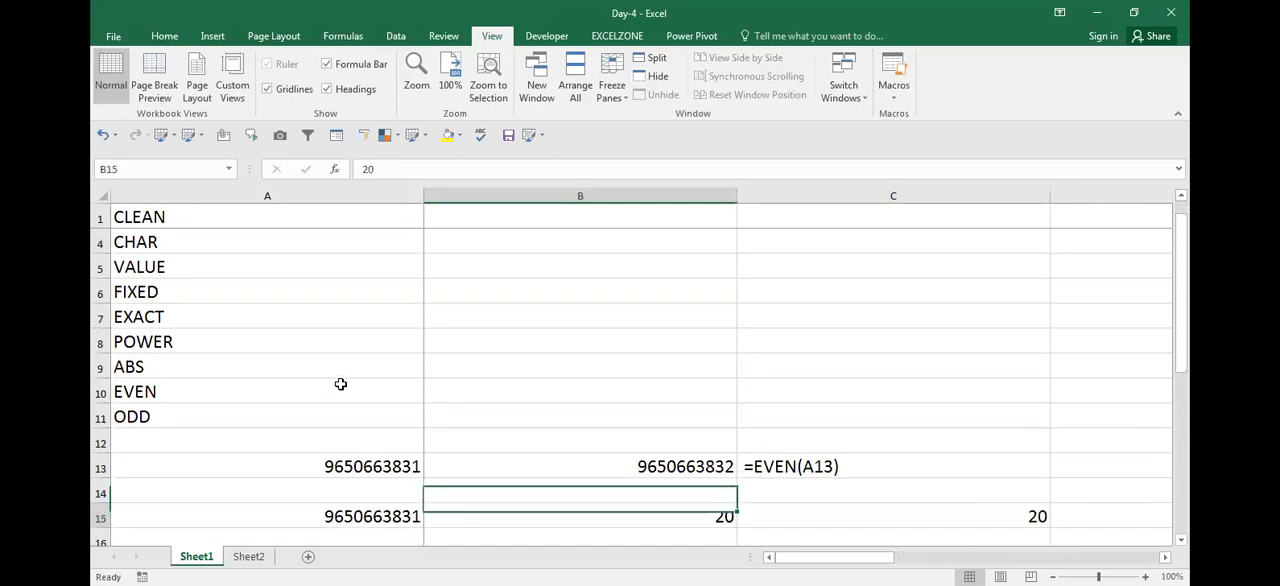
{"action": "key", "text": "Down"}
{"action": "key", "text": "Down"}
{"action": "key", "text": "Down"}
{"action": "key", "text": "Down"}
{"action": "key", "text": "Down"}
{"action": "key", "text": "Up"}
{"action": "key", "text": "Up"}
{"action": "key", "text": "Up"}
{"action": "key", "text": "Up"}
{"action": "key", "text": "Up"}
{"action": "key", "text": "Up"}
{"action": "key", "text": "Up"}
{"action": "key", "text": "Up"}
{"action": "key", "text": "Up"}
{"action": "key", "text": "Up"}
{"action": "key", "text": "Up"}
{"action": "key", "text": "Up"}
{"action": "key", "text": "Up"}
{"action": "key", "text": "Up"}
{"action": "key", "text": "Up"}
{"action": "key", "text": "Up"}
{"action": "key", "text": "Up"}
{"action": "key", "text": "Up"}
{"action": "key", "text": "Up"}
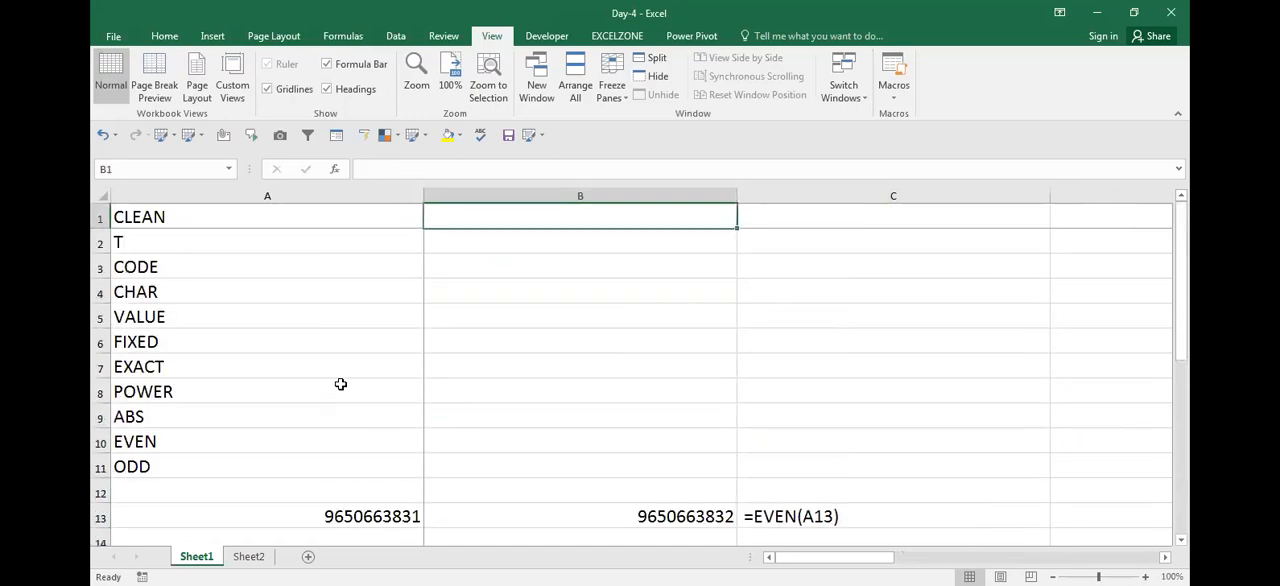
{"action": "key", "text": "Left"}
{"action": "key", "text": "Down"}
{"action": "key", "text": "Down"}
{"action": "key", "text": "Right"}
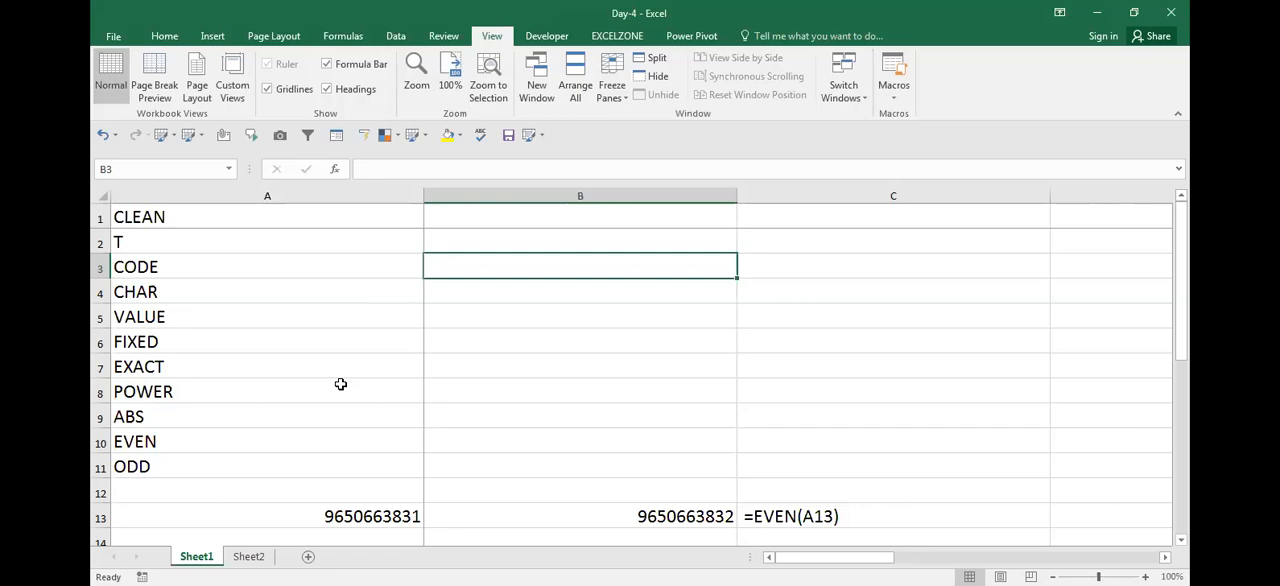
{"action": "key", "text": "Left"}
{"action": "key", "text": "Right"}
{"action": "key", "text": "Down"}
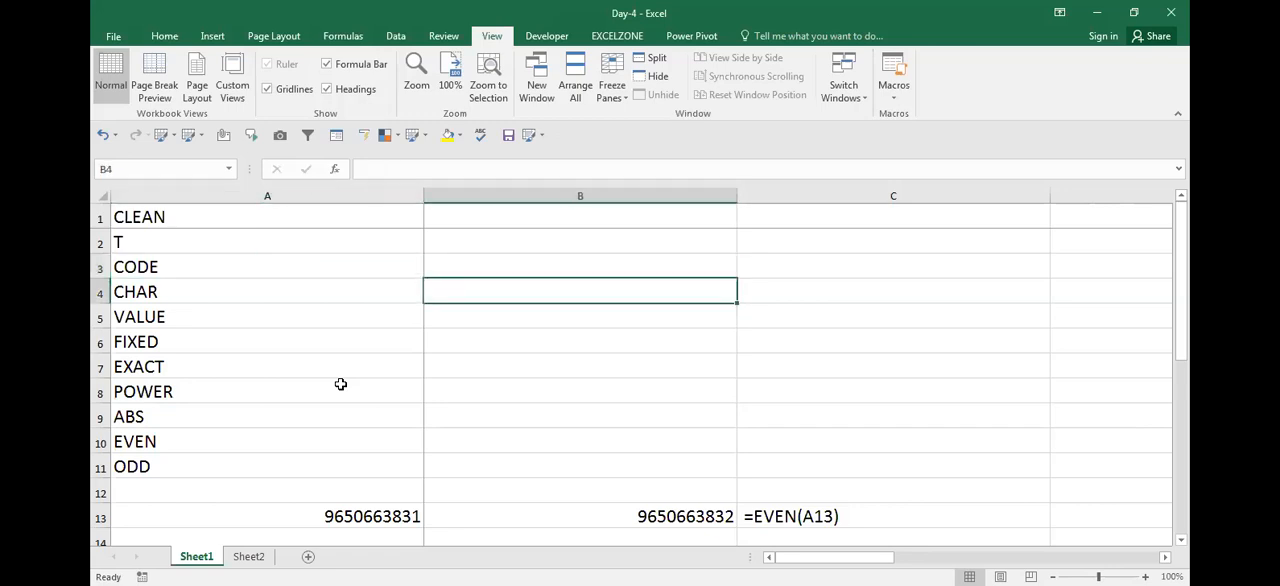
Insert two blank columns before column B
{"action": "key", "text": "ctrl+space"}
{"action": "key", "text": "ctrl+shift+plus"}
{"action": "key", "text": "ctrl+shift+plus"}
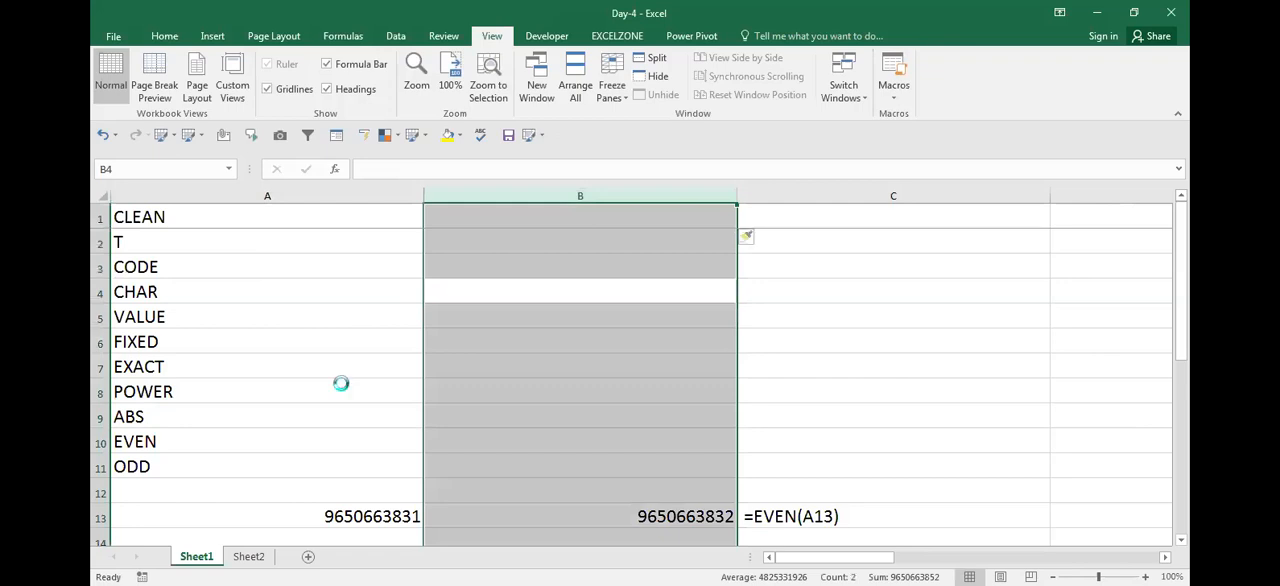
{"action": "key", "text": "Up"}
{"action": "key", "text": "Up"}
{"action": "key", "text": "Up"}
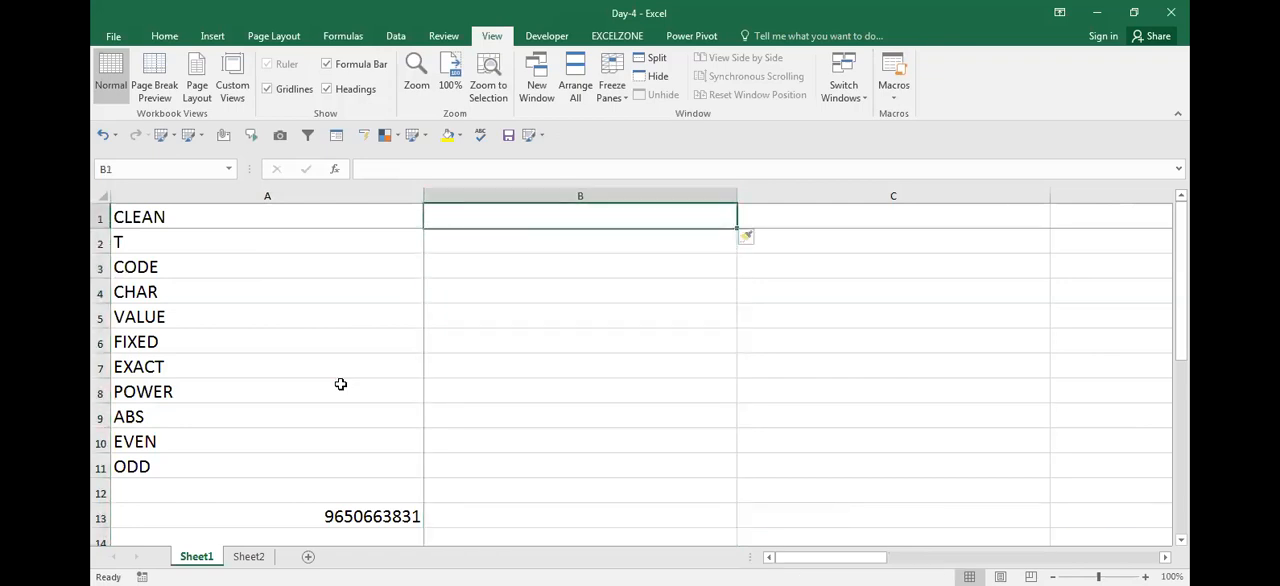
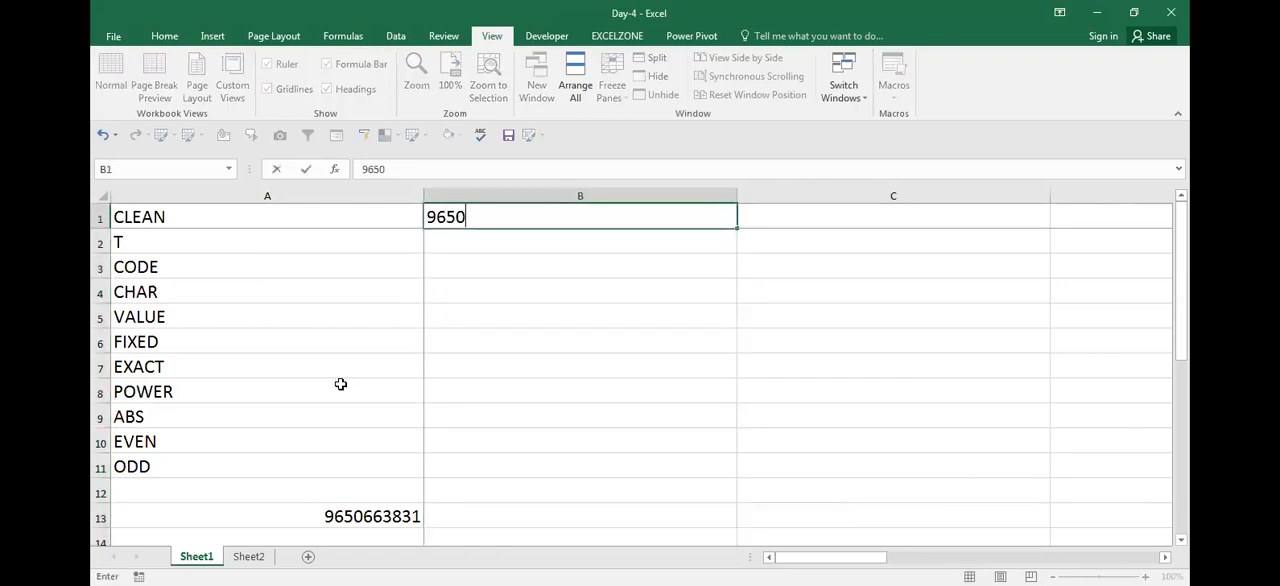
Enter the same ten-digit number as in A13 into B1 and examine its last digits
{"action": "key", "text": "Return"}
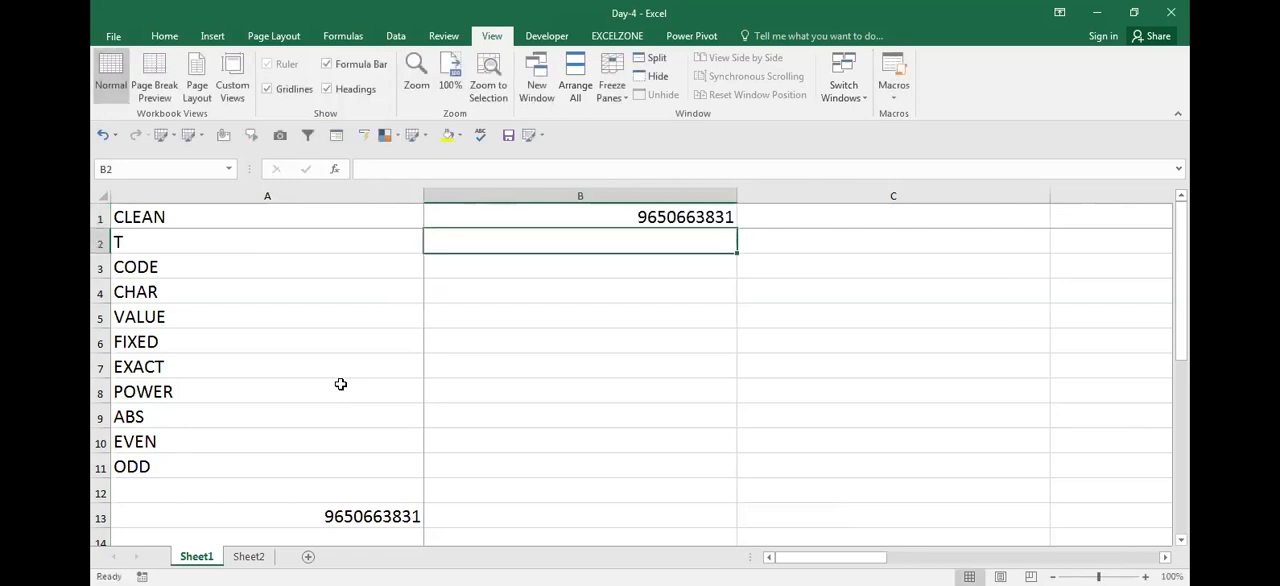
{"action": "key", "text": "Up"}
{"action": "key", "text": "F2"}
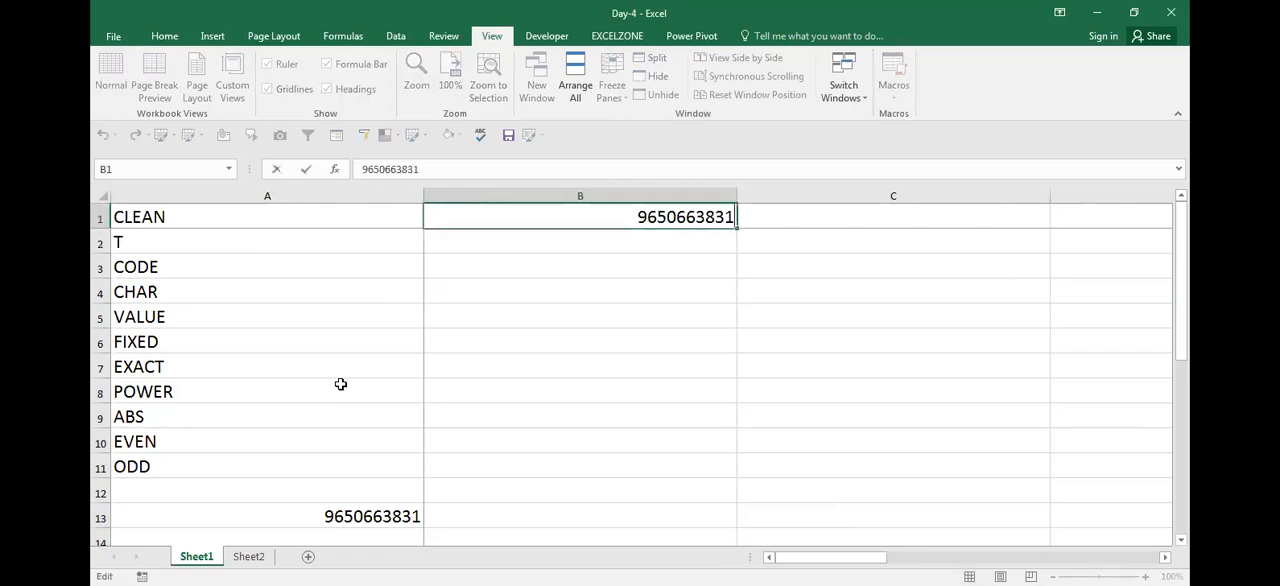
{"action": "key", "text": "shift+Left"}
{"action": "key", "text": "shift+Left"}
{"action": "key", "text": "Return"}
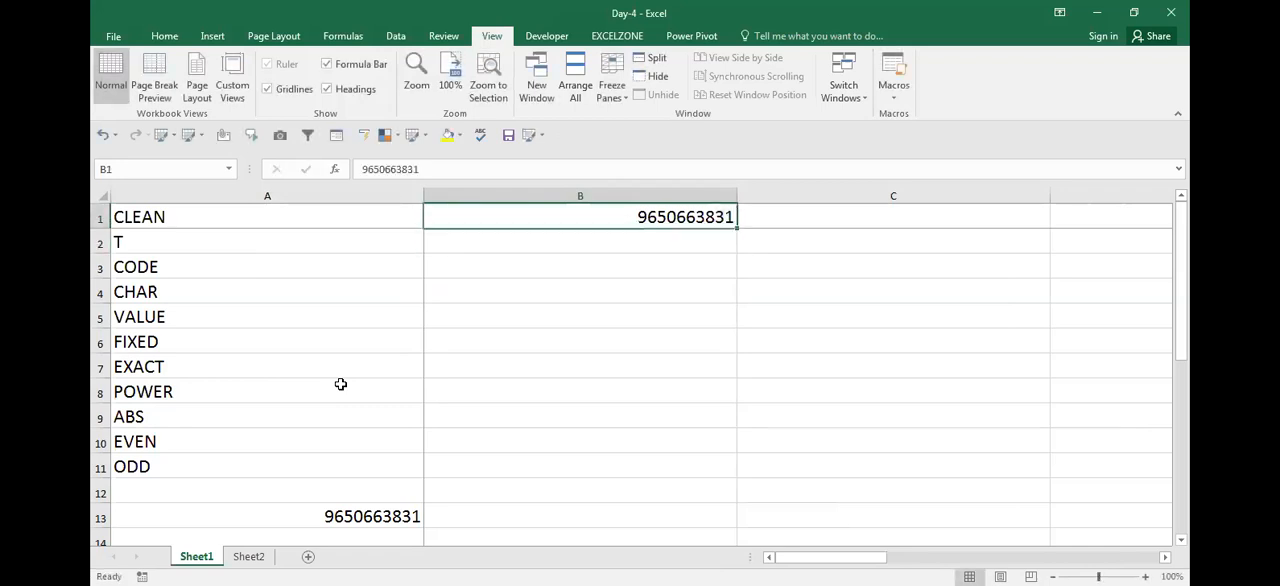
Enter =B1+1 in B2 to produce the number following the one in B1
{"action": "key", "text": "Down"}
{"action": "key", "text": "Up"}
{"action": "key", "text": "Down"}
{"action": "type", "text": "="}
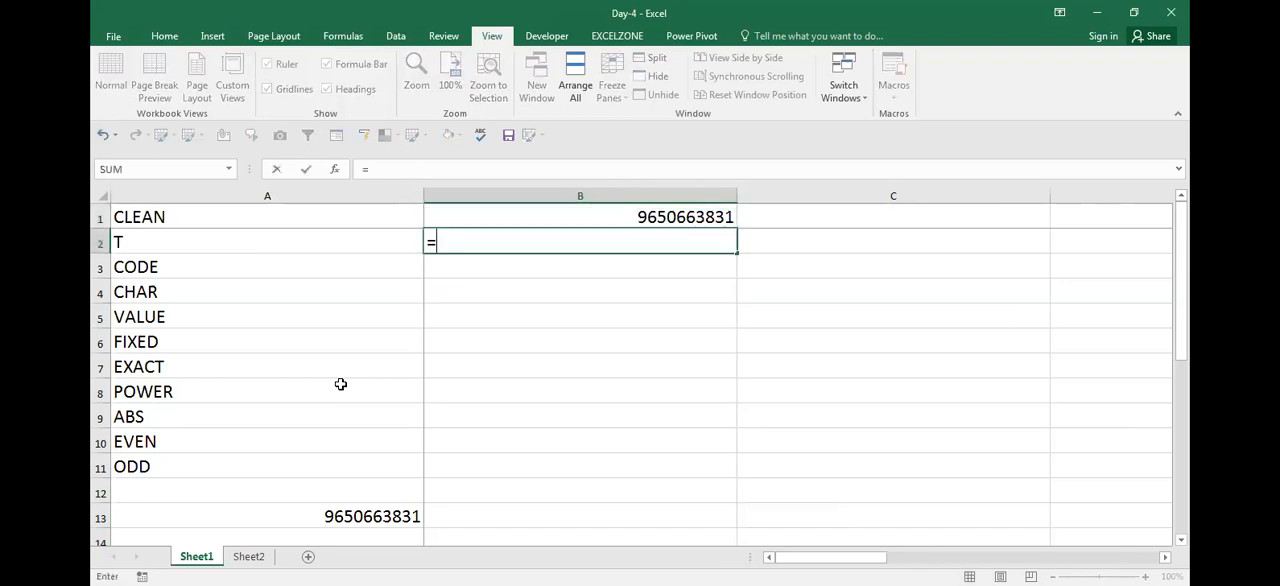
{"action": "key", "text": "Up"}
{"action": "type", "text": "+1"}
{"action": "key", "text": "Return"}
Fill the B2 formula down through B7 to build a run of consecutive numbers
{"action": "key", "text": "Up"}
{"action": "key", "text": "shift+Down"}
{"action": "key", "text": "shift+Down"}
{"action": "key", "text": "shift+Down"}
{"action": "key", "text": "shift+Down"}
{"action": "key", "text": "shift+Down"}
{"action": "key", "text": "ctrl+d"}
Review the consecutive ten-digit numbers in B1:B7
{"action": "key", "text": "Down"}
{"action": "key", "text": "Up"}
{"action": "key", "text": "Up"}
{"action": "key", "text": "Down"}
{"action": "key", "text": "Down"}
{"action": "key", "text": "Down"}
{"action": "key", "text": "Down"}
{"action": "key", "text": "Down"}
{"action": "key", "text": "Down"}
{"action": "key", "text": "Up"}
Enter =EVEN(B1) in C1 to apply EVEN to the first ten-digit number
{"action": "key", "text": "ctrl+Up"}
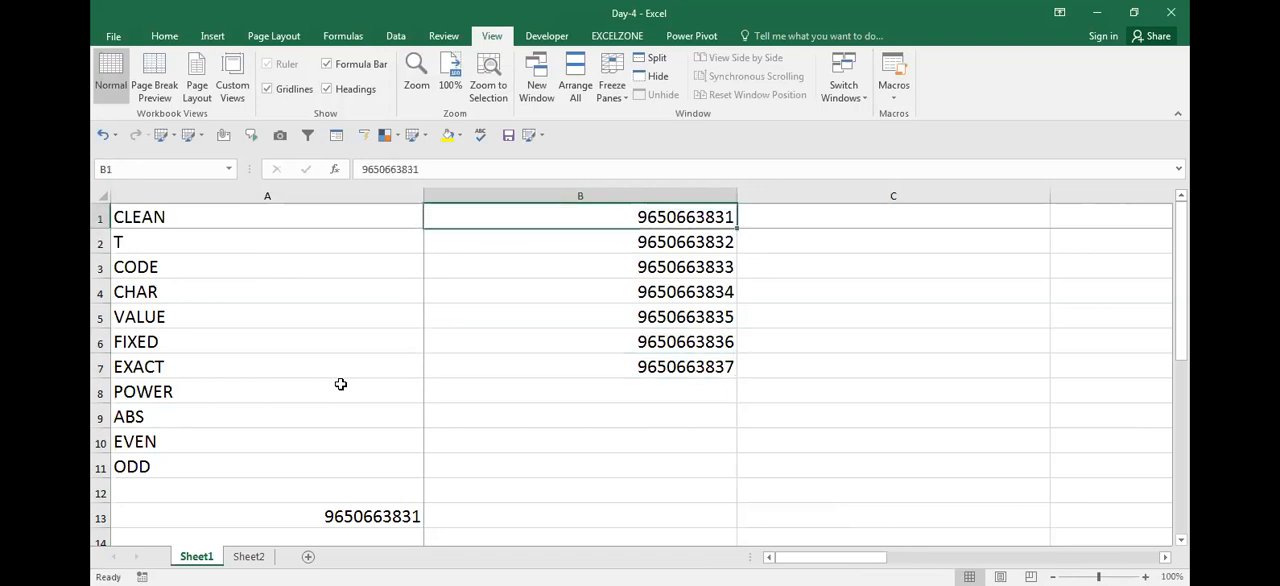
{"action": "key", "text": "Right"}
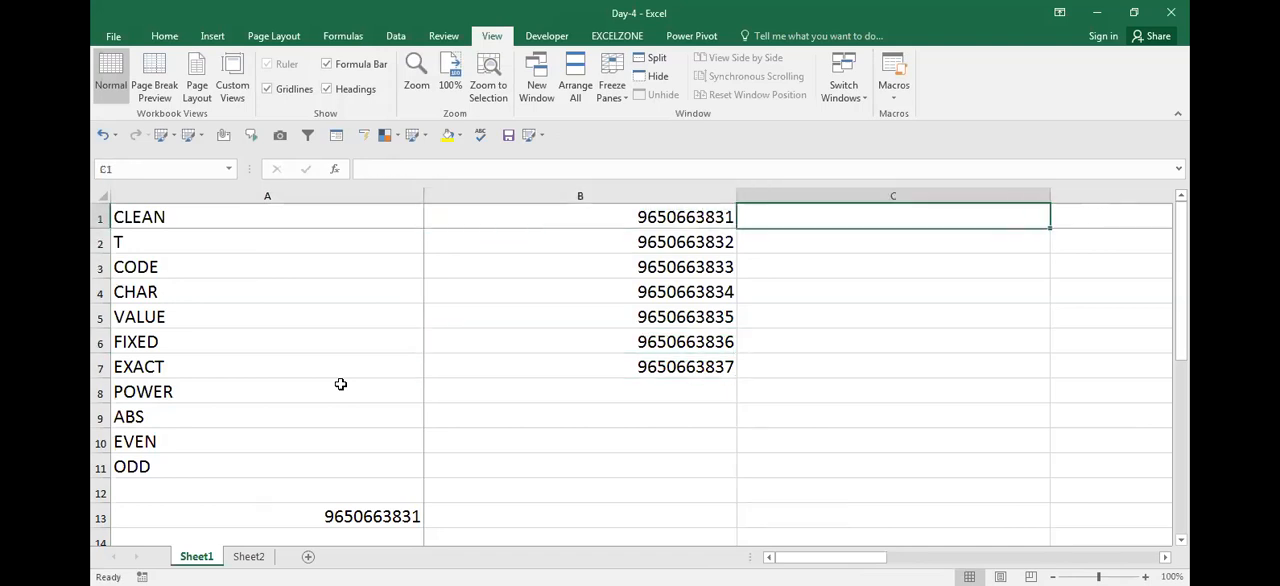
{"action": "type", "text": "="}
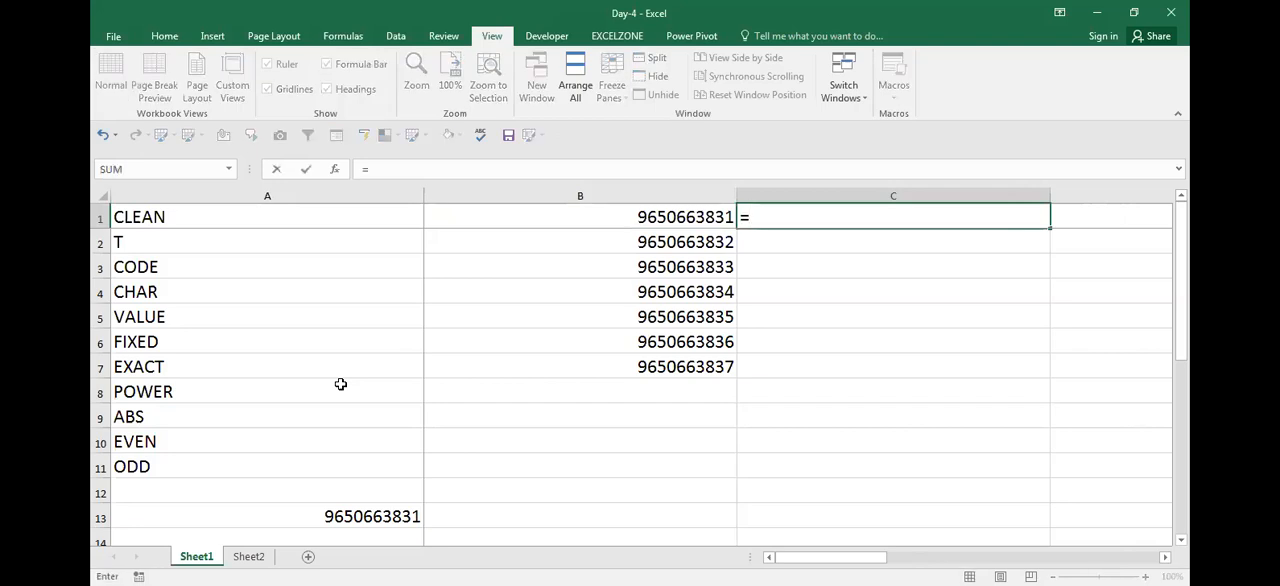
{"action": "type", "text": "EV"}
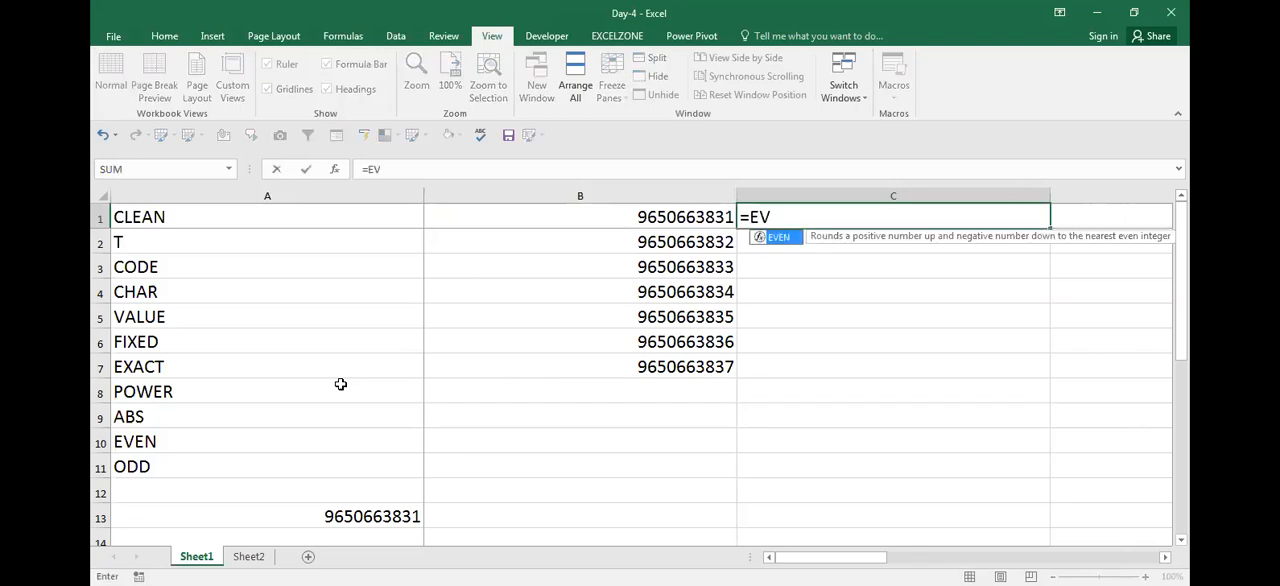
{"action": "type", "text": "EN"}
{"action": "key", "text": "BackSpace"}
{"action": "key", "text": "BackSpace"}
{"action": "key", "text": "BackSpace"}
{"action": "key", "text": "BackSpace"}
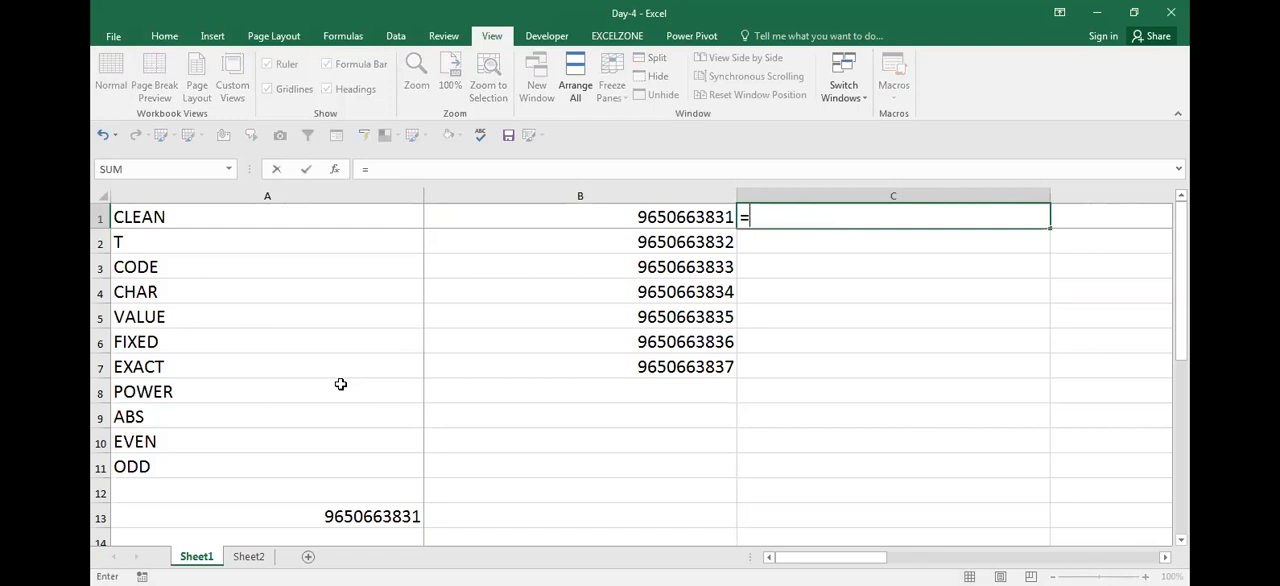
{"action": "type", "text": "E"}
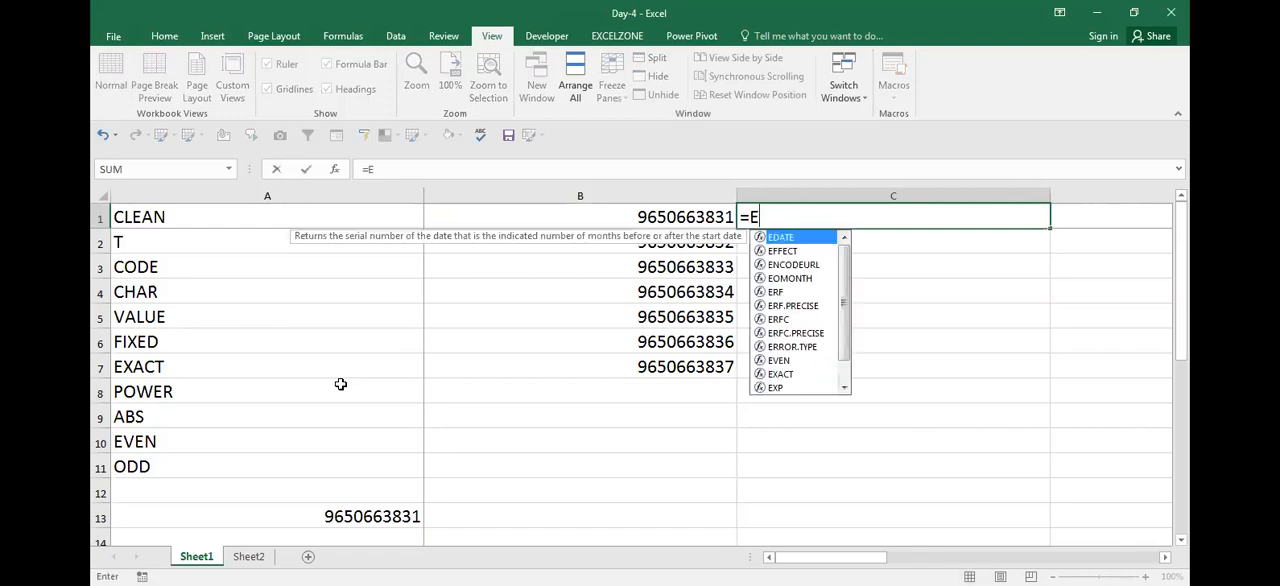
{"action": "type", "text": "VEN("}
{"action": "key", "text": "Left"}
{"action": "key", "text": "Return"}
Fill the EVEN formula from C1 down through C7
{"action": "key", "text": "Up"}
{"action": "key", "text": "Left"}
{"action": "key", "text": "ctrl+Down"}
{"action": "key", "text": "Right"}
{"action": "key", "text": "ctrl+shift+Up"}
{"action": "key", "text": "ctrl+d"}
{"action": "key", "text": "Down"}
{"action": "key", "text": "ctrl+Up"}
{"action": "key", "text": "ctrl+Up"}
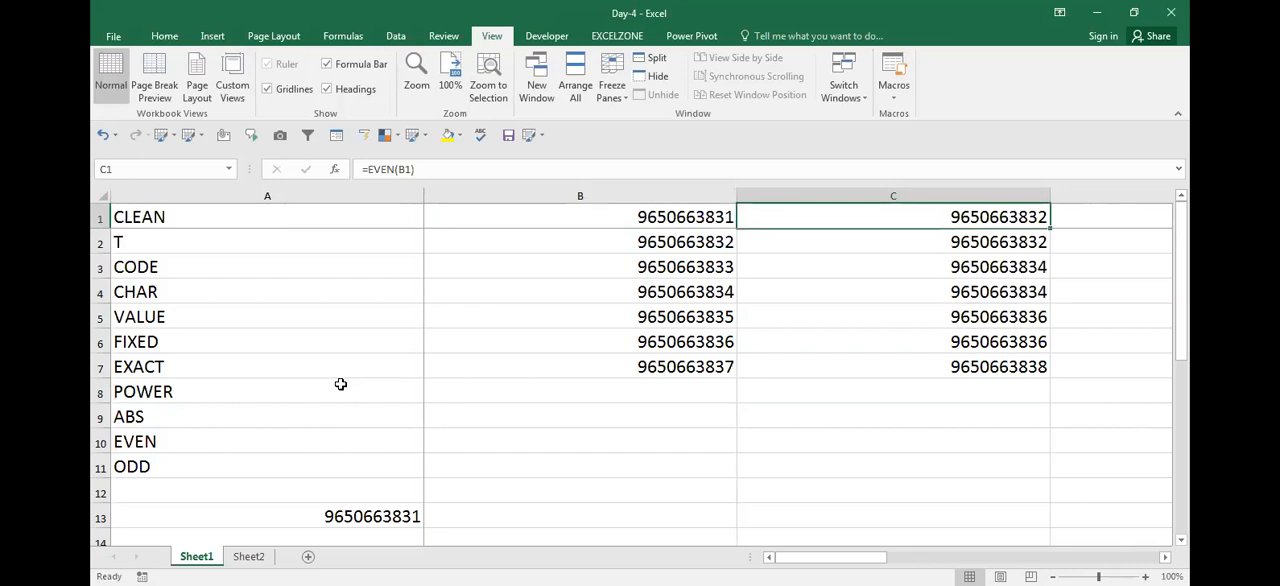
Copy the EVEN formula from C1 into D3 as the visible text =EVEN(B1)
{"action": "key", "text": "Left"}
{"action": "key", "text": "Right"}
{"action": "key", "text": "Down"}
{"action": "key", "text": "Up"}
{"action": "key", "text": "F2"}
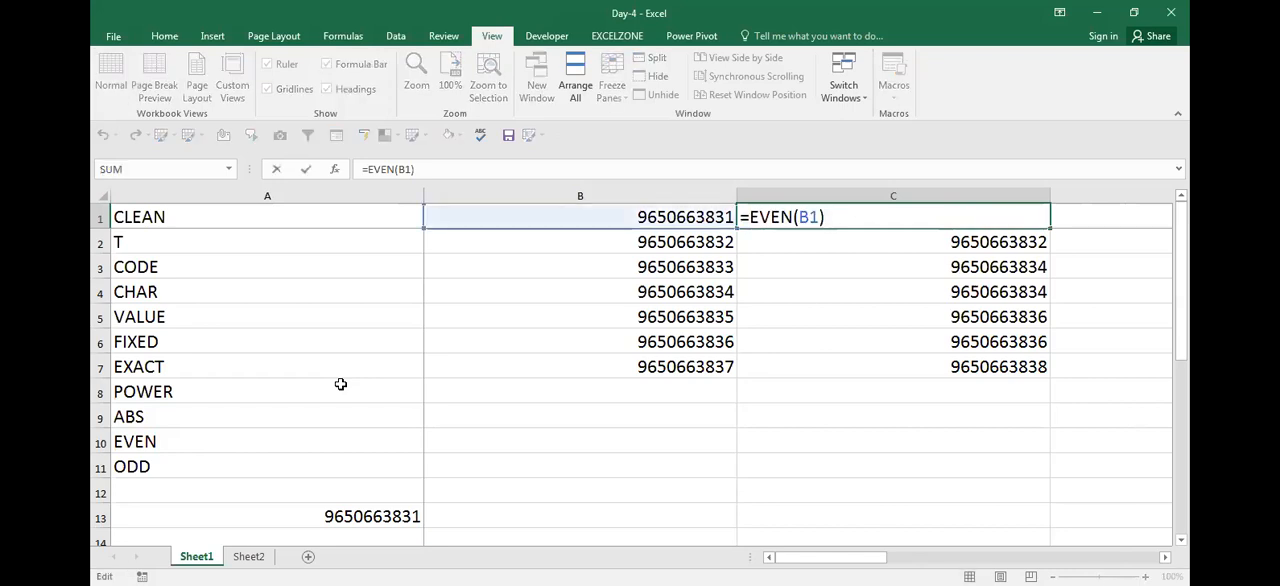
{"action": "key", "text": "ctrl+Return"}
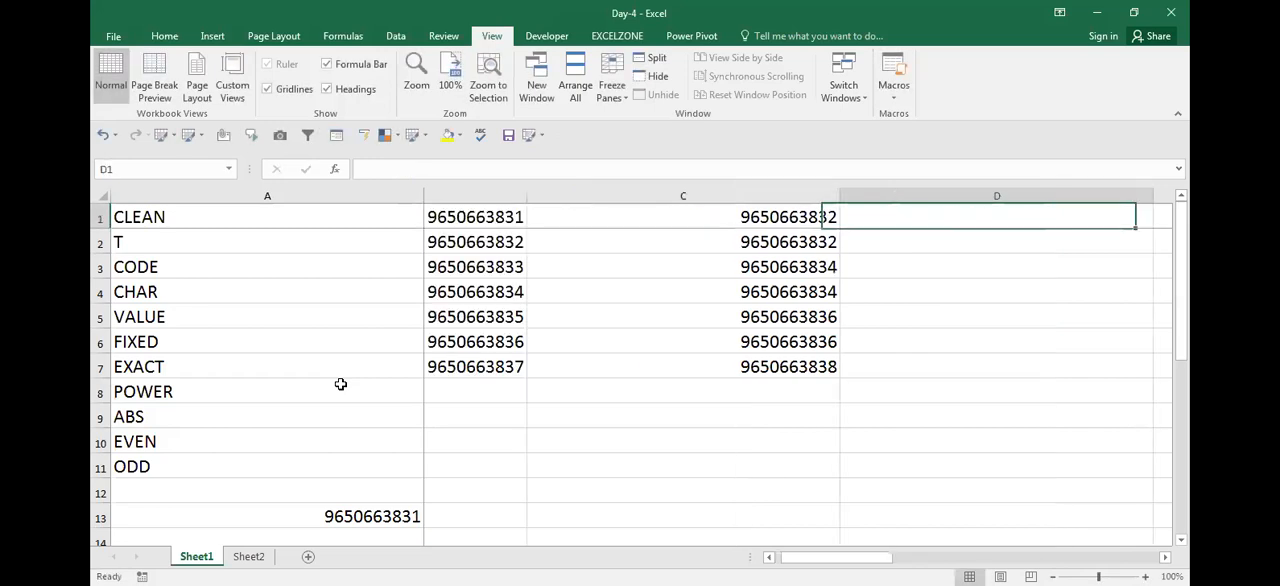
{"action": "key", "text": "Down"}
{"action": "key", "text": "Down"}
{"action": "type", "text": "=EVEN(B1)"}
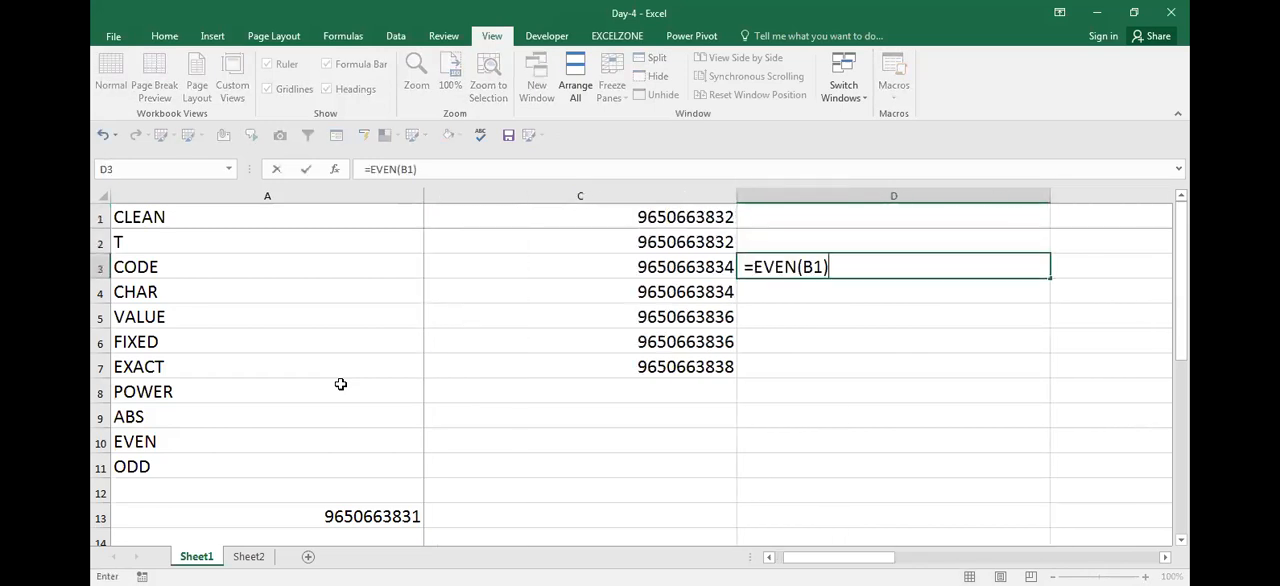
{"action": "key", "text": "Return"}
Compare the EVEN results in column C with their source numbers in column B, moving through the first rows
{"action": "key", "text": "Left"}
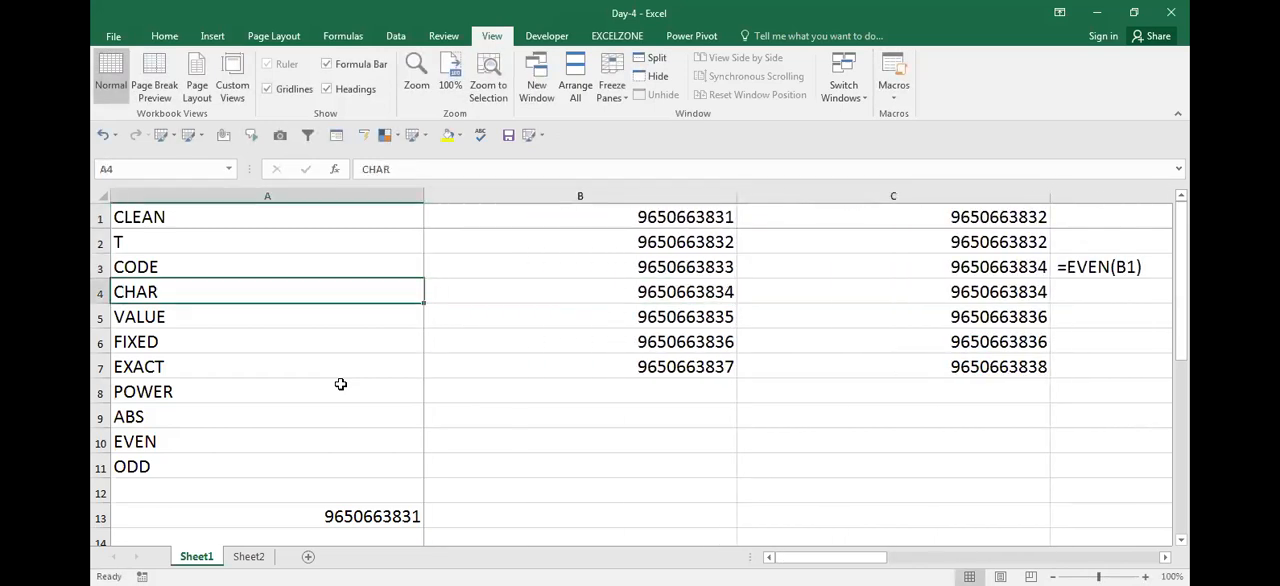
{"action": "key", "text": "Up"}
{"action": "key", "text": "Up"}
{"action": "key", "text": "Right"}
{"action": "key", "text": "Up"}
{"action": "key", "text": "Right"}
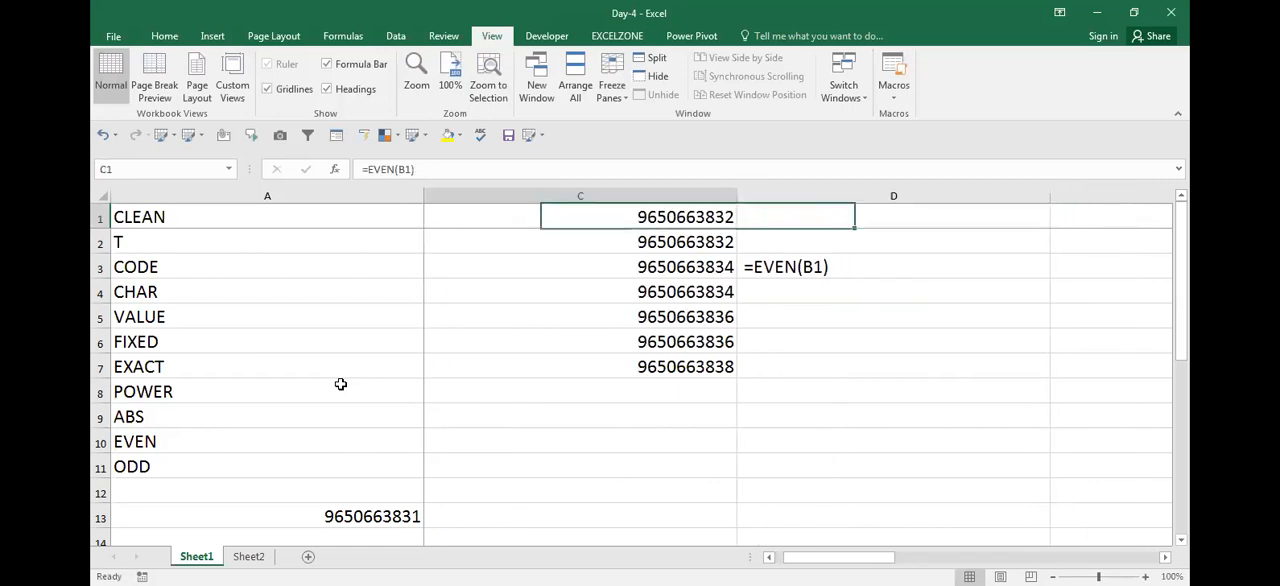
{"action": "key", "text": "ctrl+Home"}
{"action": "key", "text": "Right"}
{"action": "key", "text": "Right"}
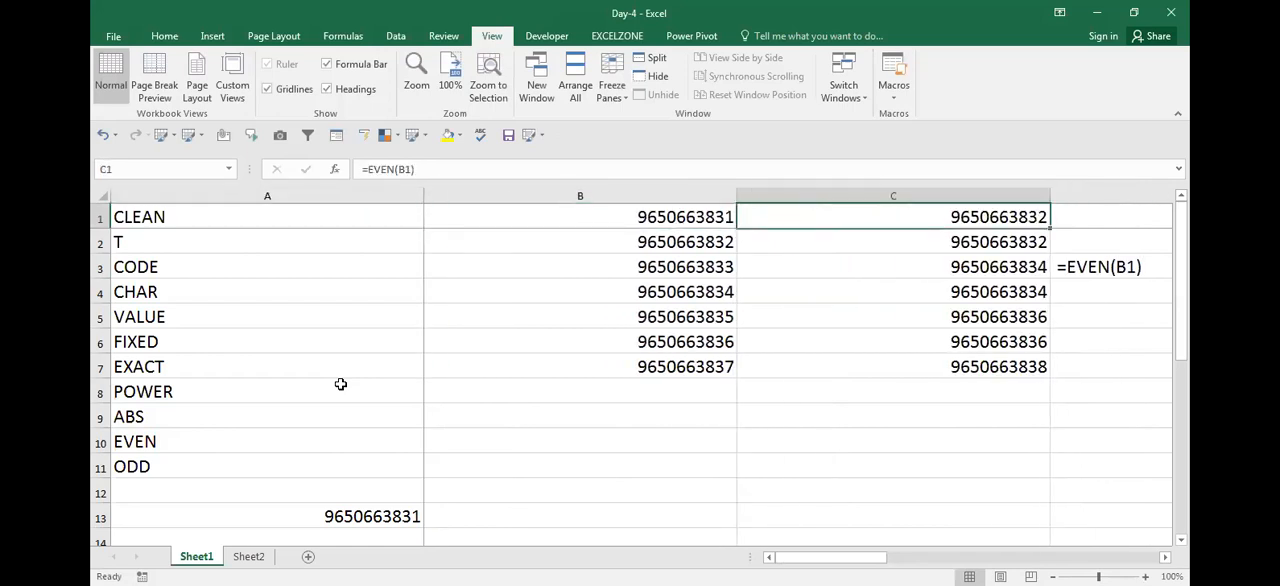
{"action": "key", "text": "Down"}
{"action": "key", "text": "Down"}
{"action": "key", "text": "Down"}
{"action": "key", "text": "Left"}
{"action": "key", "text": "Right"}
{"action": "key", "text": "Down"}
{"action": "key", "text": "Up"}
{"action": "key", "text": "Up"}
{"action": "key", "text": "Up"}
{"action": "key", "text": "Down"}
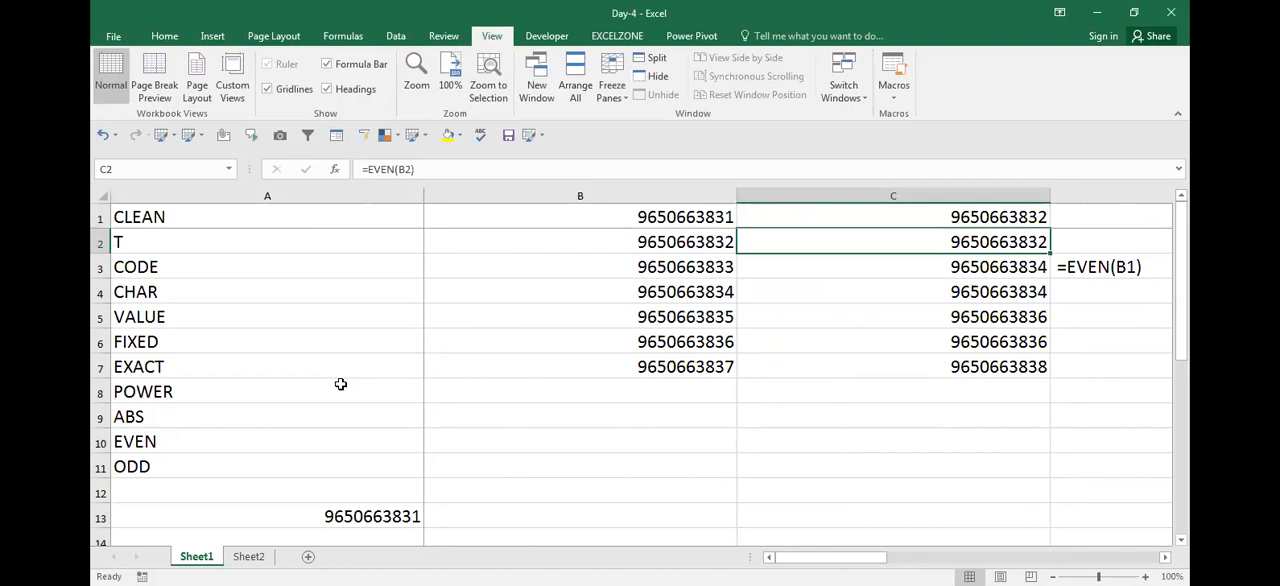
{"action": "key", "text": "Down"}
{"action": "key", "text": "Down"}
{"action": "key", "text": "Down"}
{"action": "key", "text": "Down"}
{"action": "key", "text": "Down"}
{"action": "key", "text": "Up"}
{"action": "key", "text": "Up"}
{"action": "key", "text": "Up"}
{"action": "key", "text": "Up"}
{"action": "key", "text": "Up"}
{"action": "key", "text": "Up"}
{"action": "key", "text": "Left"}
{"action": "key", "text": "Right"}
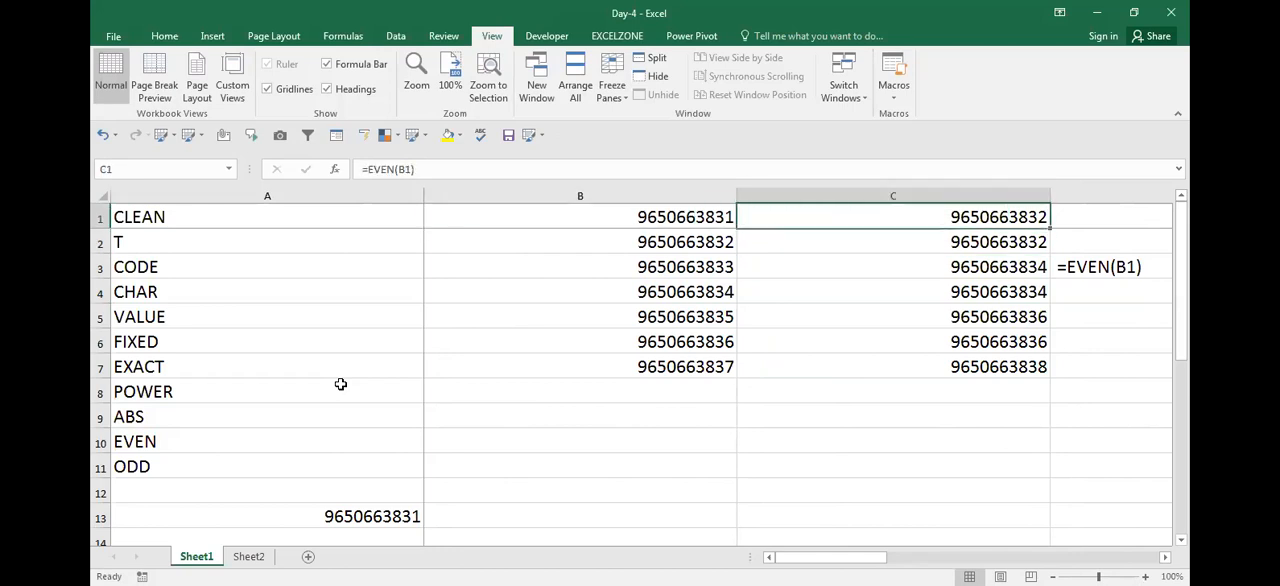
Examine row 3 across its source number, EVEN result and formula text, then return to A1
{"action": "key", "text": "Down"}
{"action": "key", "text": "Down"}
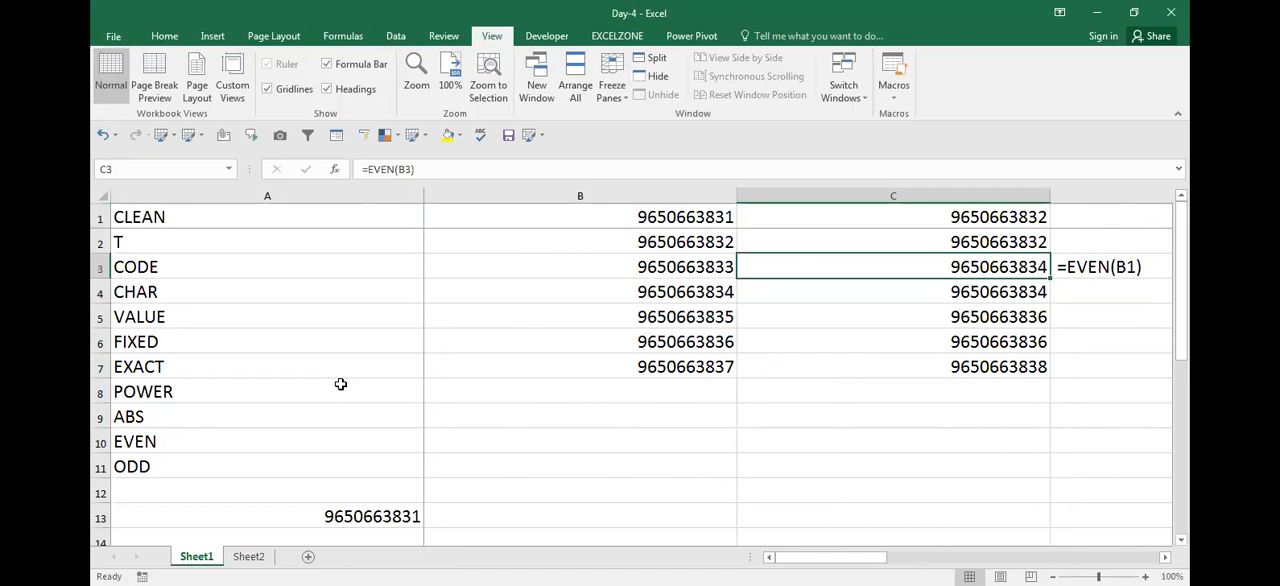
{"action": "key", "text": "Left"}
{"action": "key", "text": "Left"}
{"action": "key", "text": "Right"}
{"action": "key", "text": "Right"}
{"action": "key", "text": "Right"}
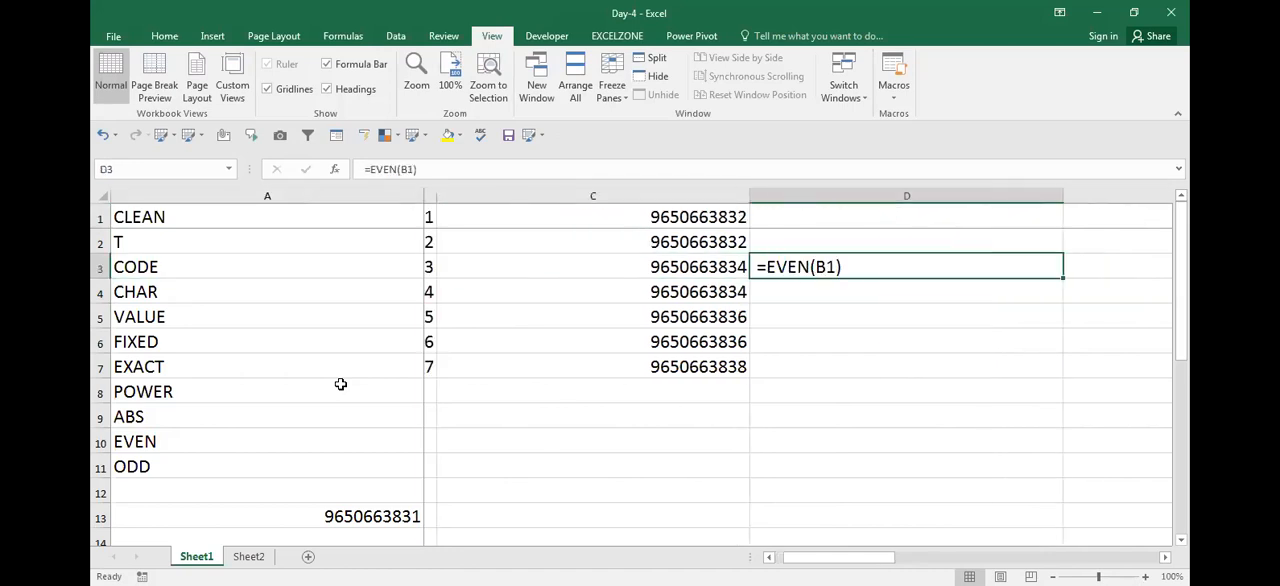
{"action": "key", "text": "Left"}
{"action": "key", "text": "Left"}
{"action": "key", "text": "Left"}
{"action": "key", "text": "Right"}
{"action": "key", "text": "Right"}
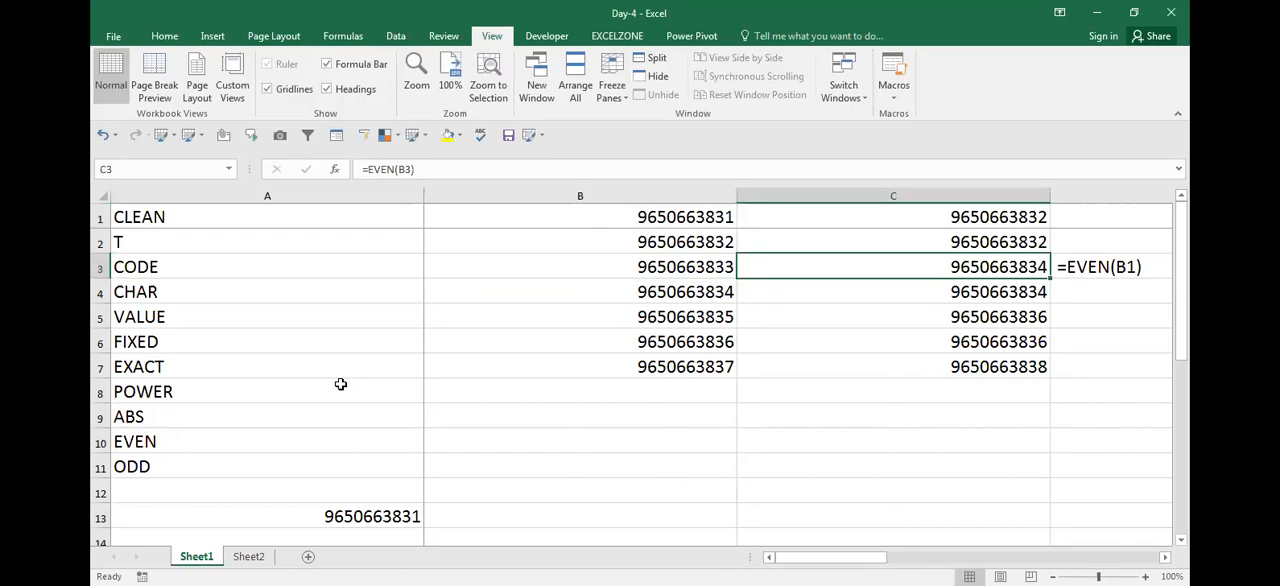
{"action": "key", "text": "Left"}
{"action": "key", "text": "Left"}
{"action": "key", "text": "Up"}
{"action": "key", "text": "Up"}
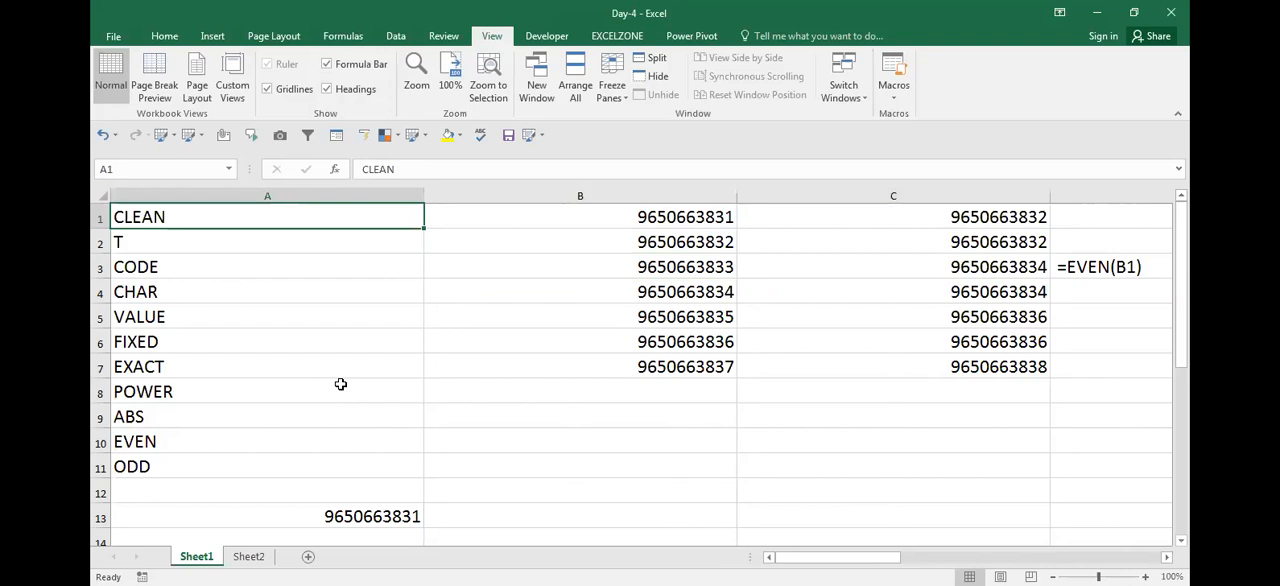
Insert blank columns at column B to clear the space beside the function list
{"action": "key", "text": "Right"}
{"action": "key", "text": "ctrl+space"}
{"action": "key", "text": "ctrl+shift+plus"}
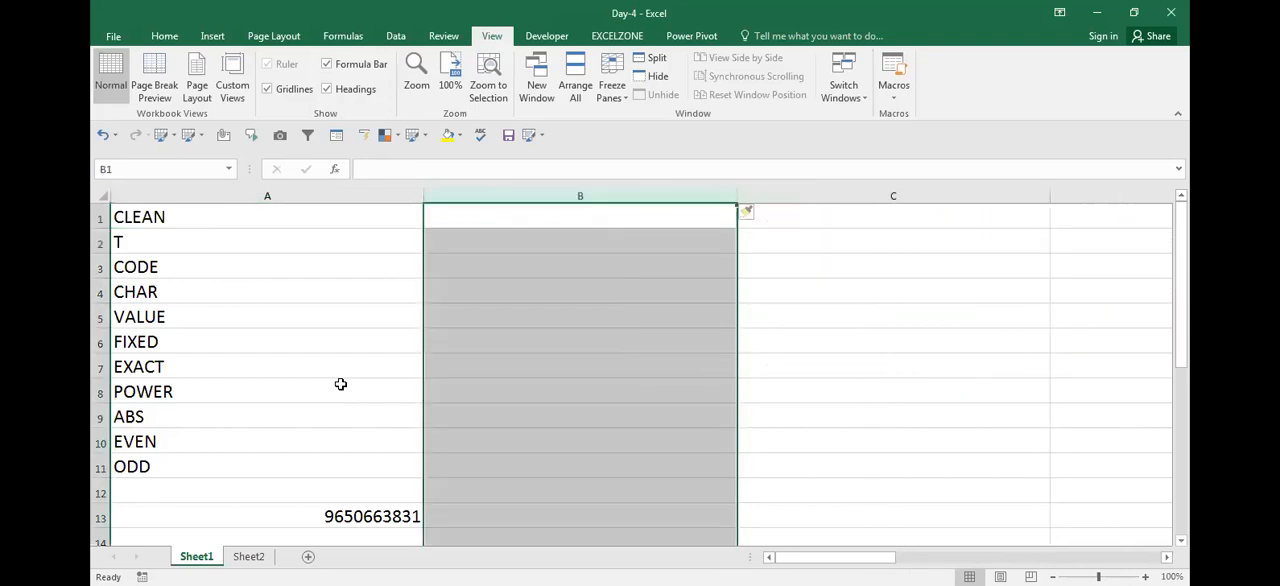
{"action": "key", "text": "Up"}
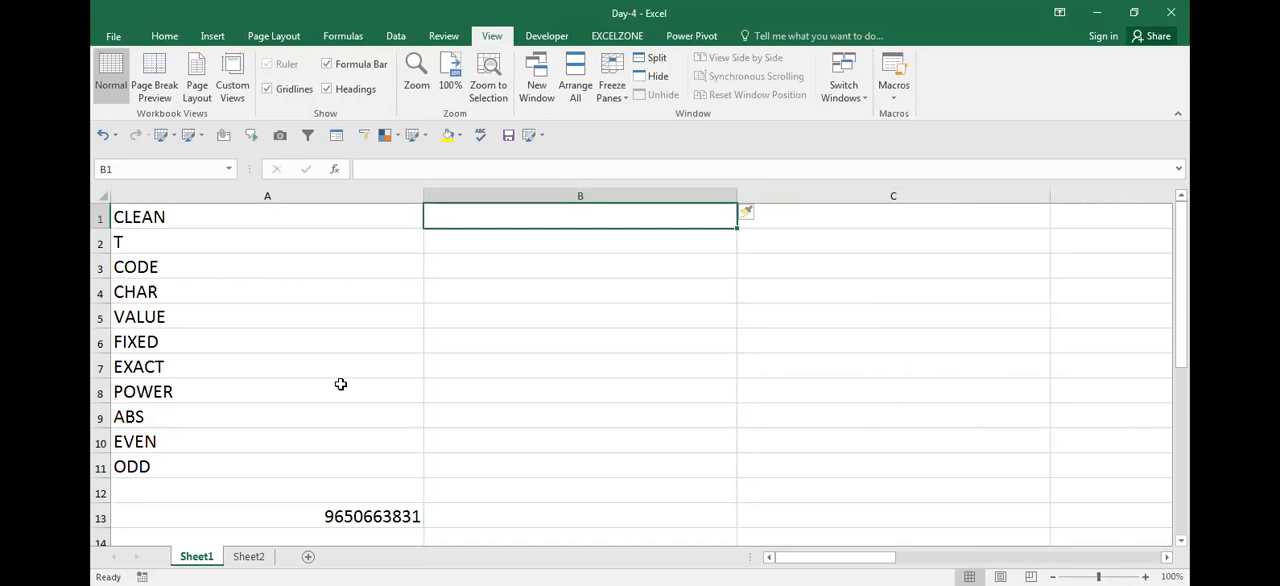
Enter the lowercase sample text excelzone in B1
{"action": "type", "text": "exc"}
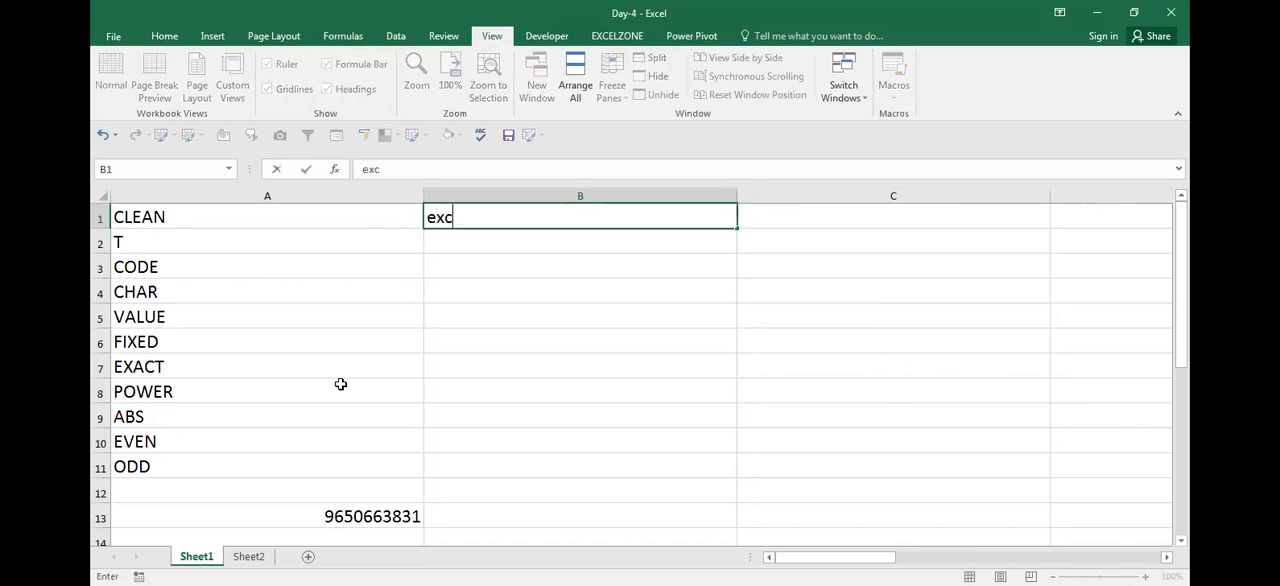
{"action": "type", "text": "elzon"}
{"action": "key", "text": "Return"}
{"action": "key", "text": "Up"}
{"action": "key", "text": "F2"}
{"action": "type", "text": "e"}
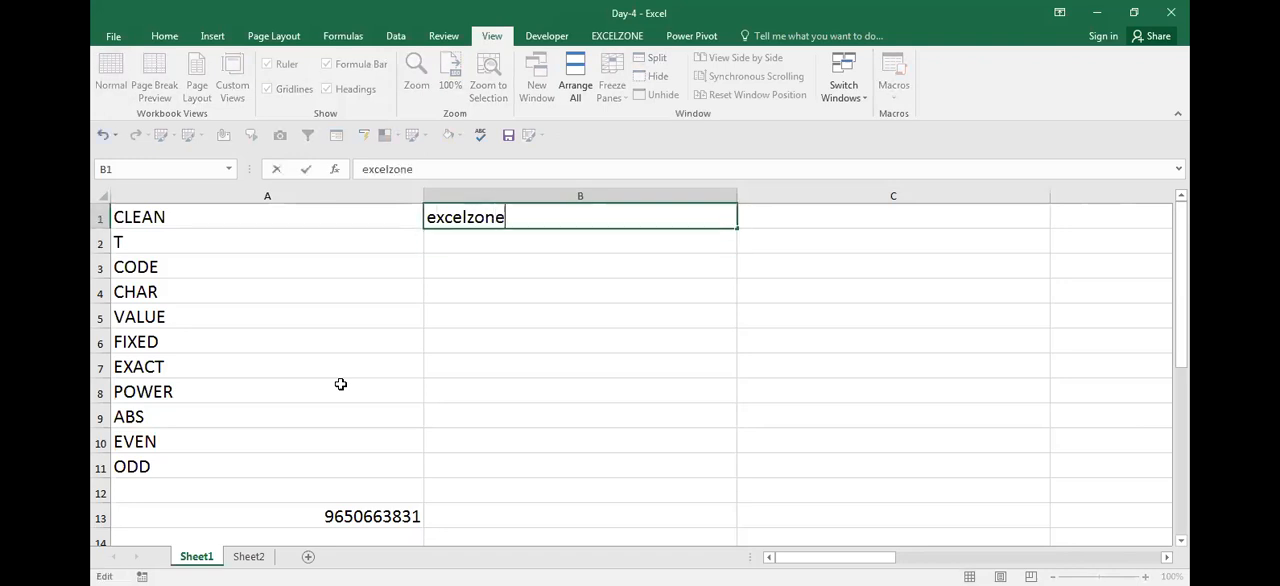
{"action": "key", "text": "Return"}
{"action": "key", "text": "Up"}
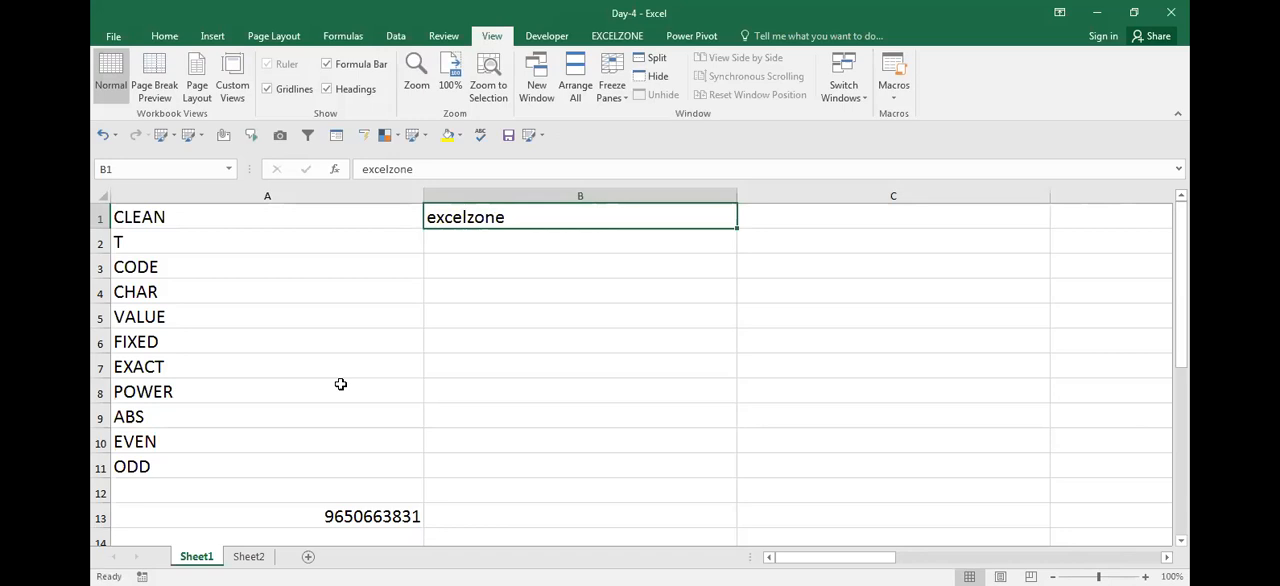
Enter =PROPER(B1) in C1 to capitalize the sample text, and make the result bold
{"action": "key", "text": "Right"}
{"action": "key", "text": "Left"}
{"action": "key", "text": "Right"}
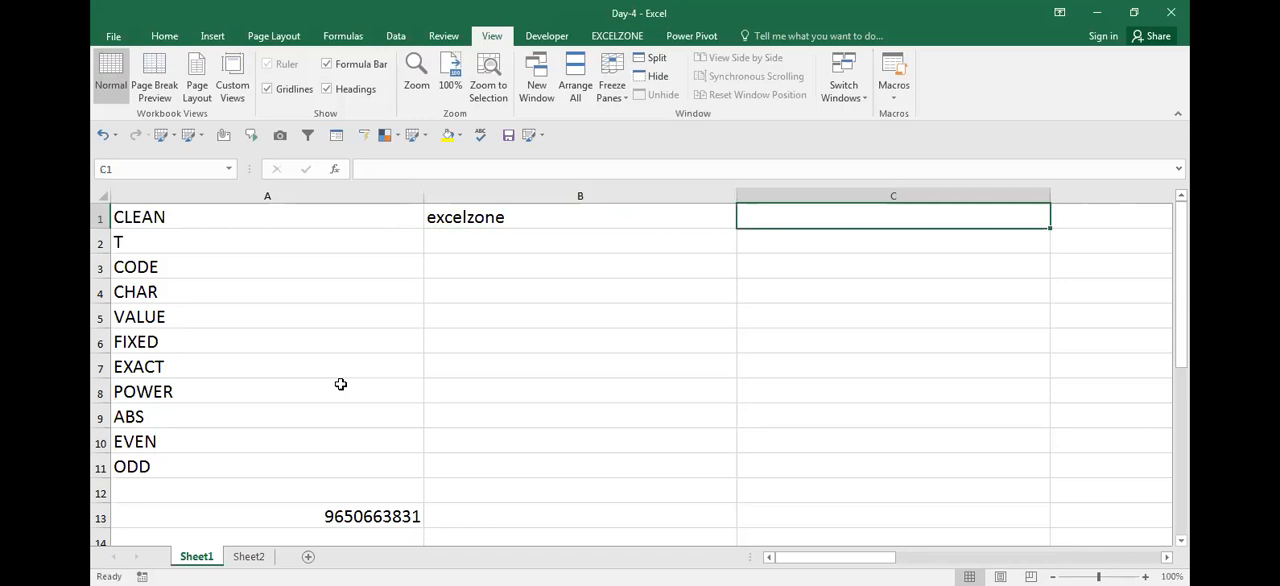
{"action": "type", "text": "="}
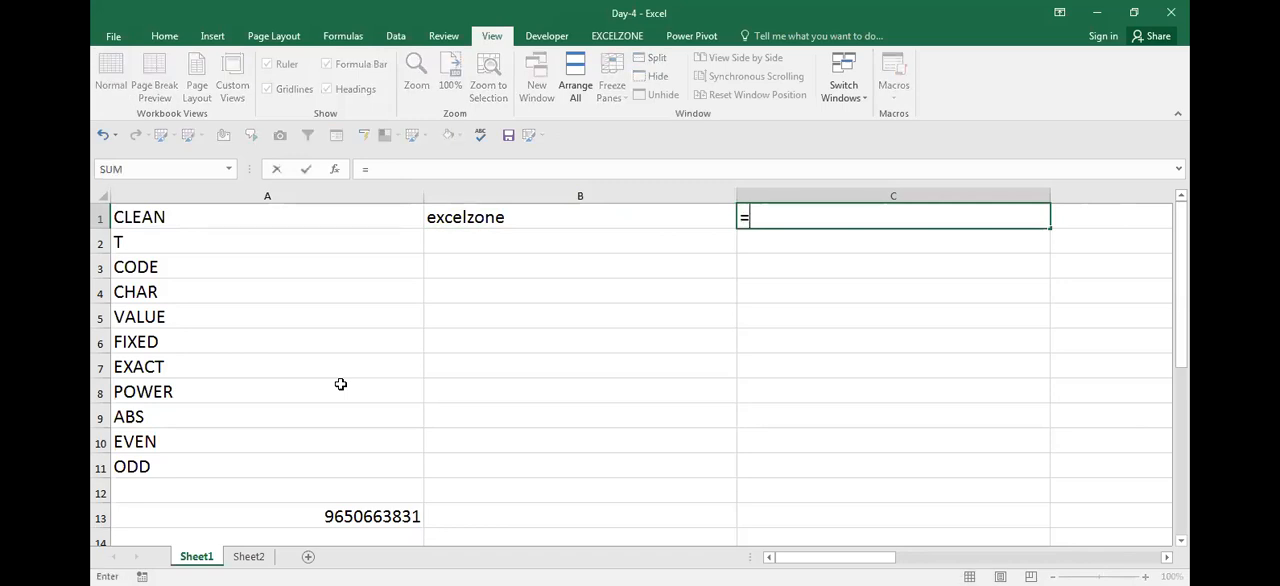
{"action": "type", "text": "pro"}
{"action": "key", "text": "Down"}
{"action": "key", "text": "Down"}
{"action": "key", "text": "Tab"}
{"action": "key", "text": "Left"}
{"action": "key", "text": "Return"}
{"action": "key", "text": "Up"}
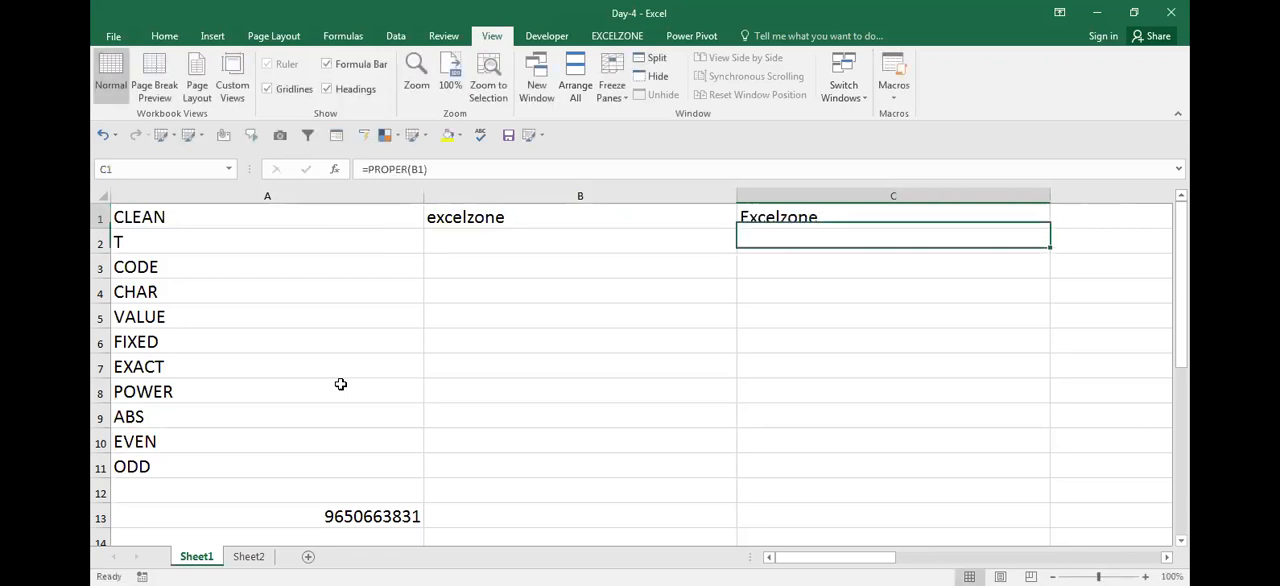
{"action": "key", "text": "ctrl+b"}
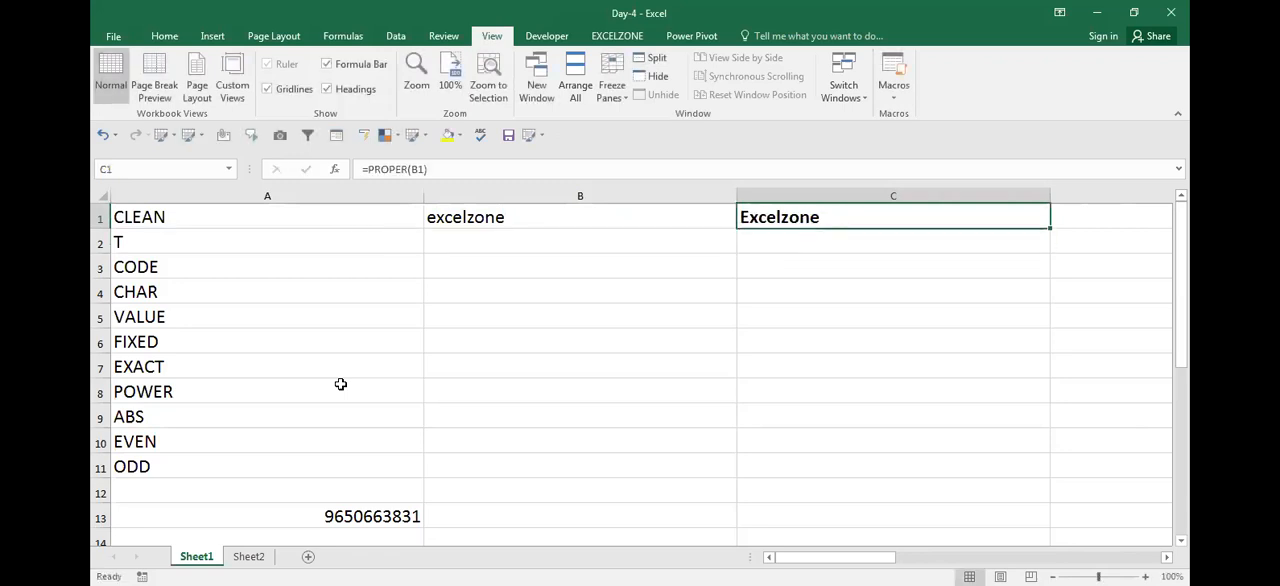
Copy the PROPER formula from C1 into C3 as the visible text =PROPER(B1)
{"action": "key", "text": "F2"}
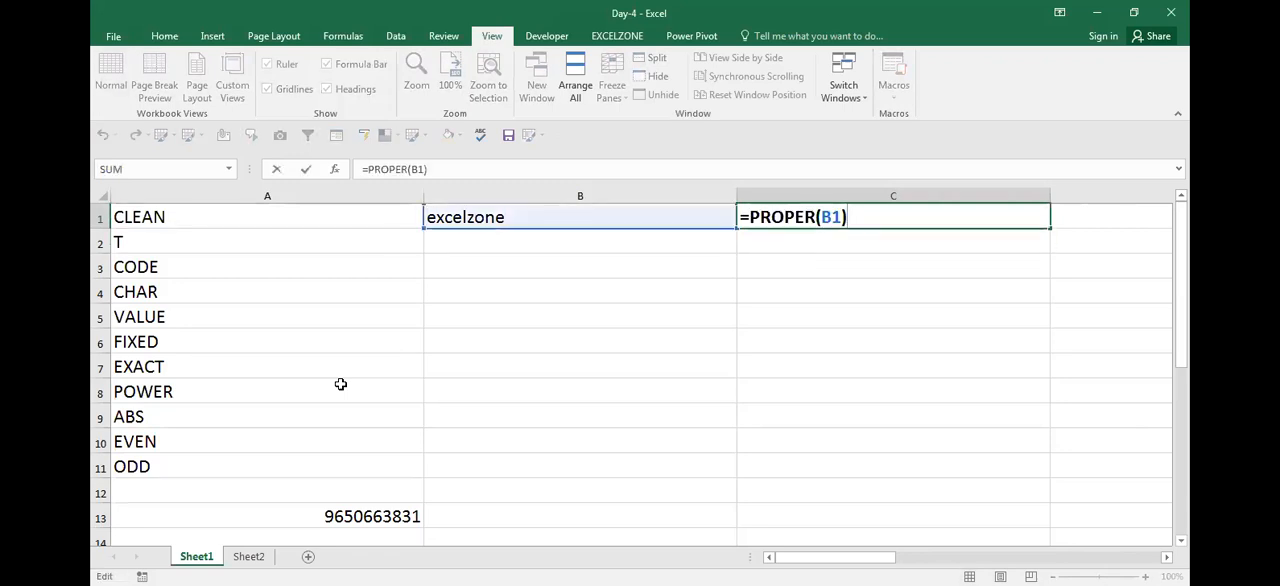
{"action": "key", "text": "Return"}
{"action": "key", "text": "Down"}
{"action": "type", "text": "=PROPER(B1)"}
{"action": "key", "text": "Return"}
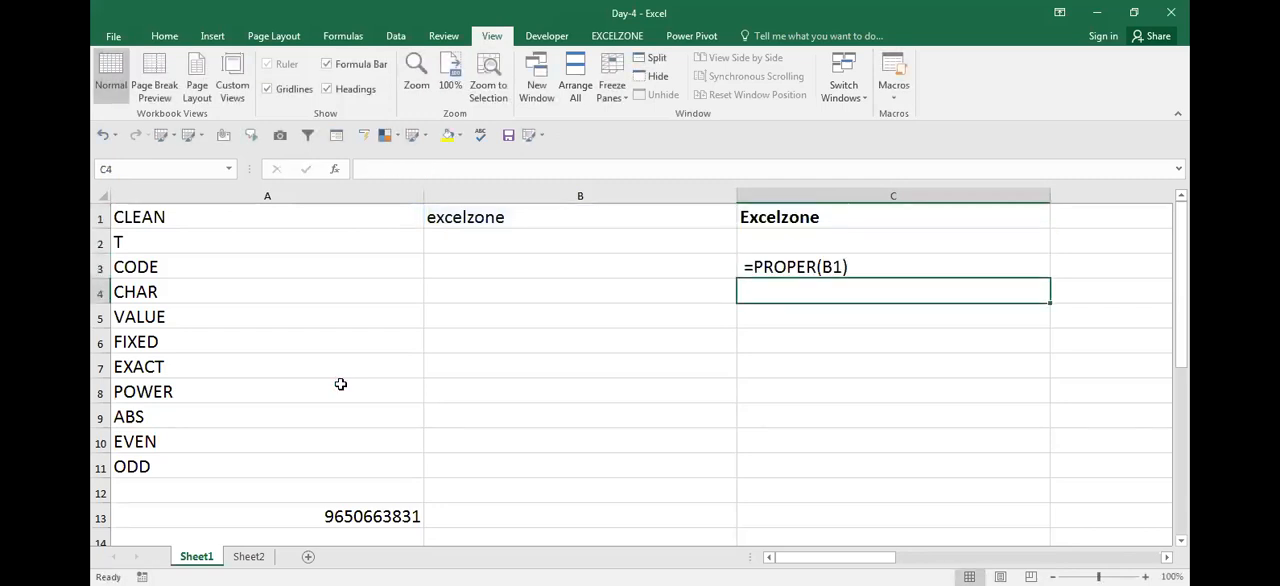
{"action": "key", "text": "Left"}
{"action": "key", "text": "Left"}
{"action": "key", "text": "Right"}
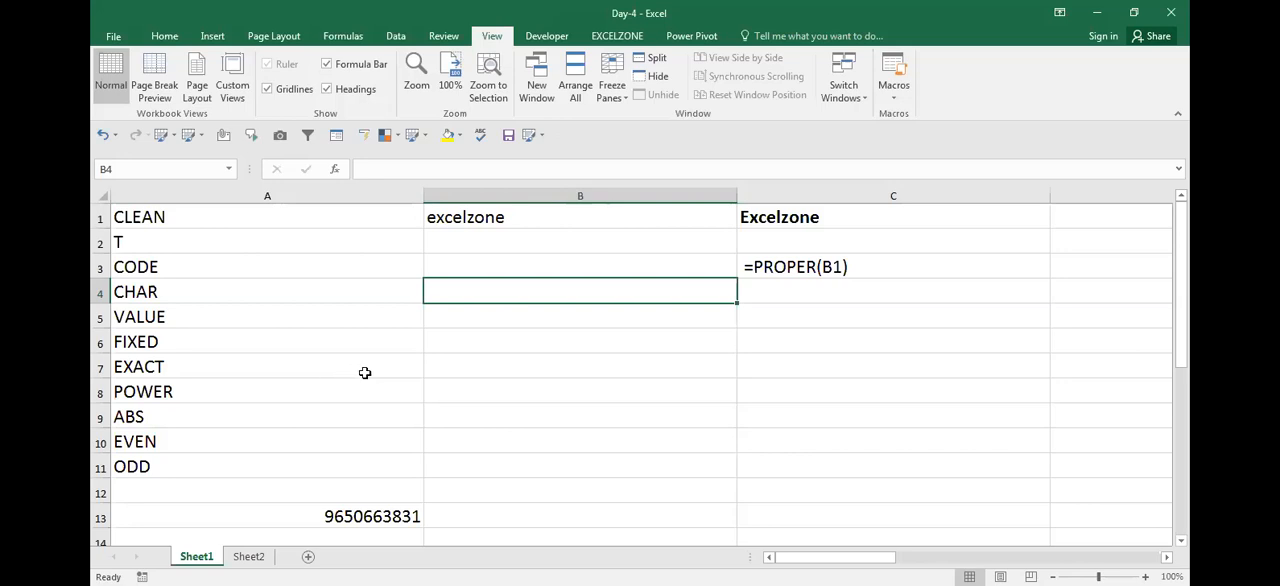
{"action": "left_click", "coordinate": [506, 395]}
{"action": "left_click", "coordinate": [509, 369]}
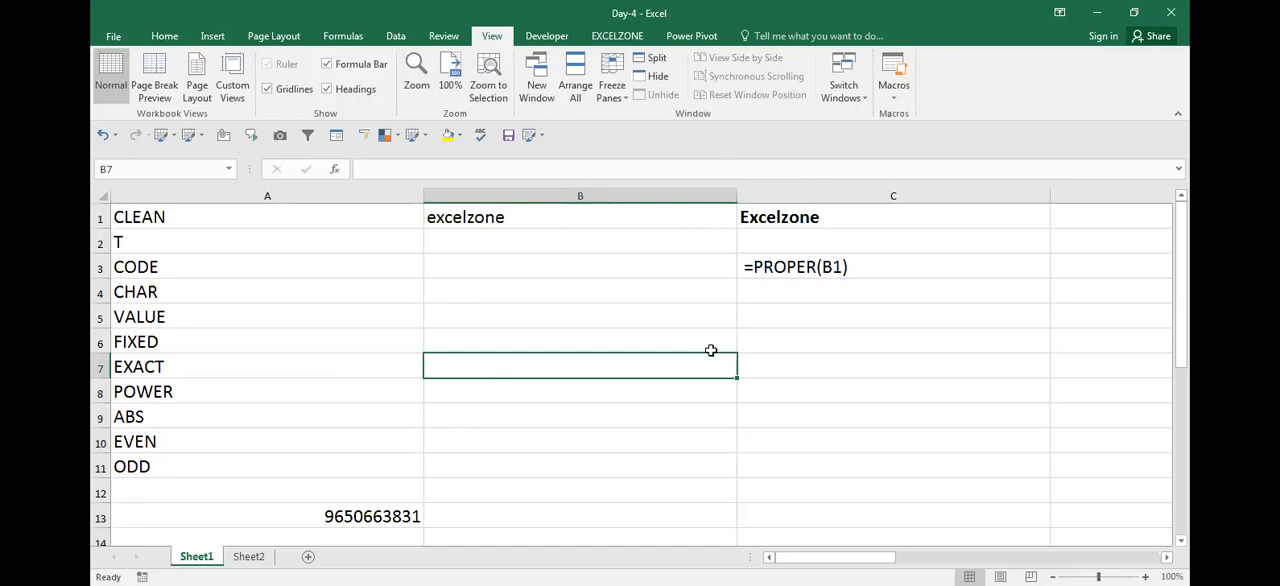
{"action": "left_click", "coordinate": [665, 343]}
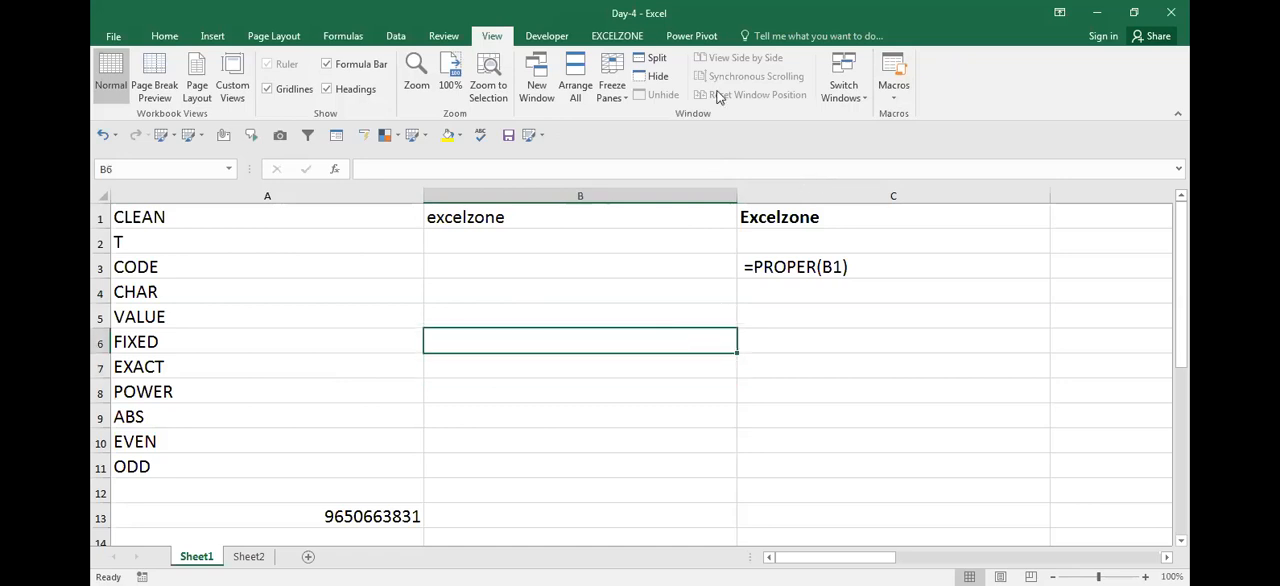